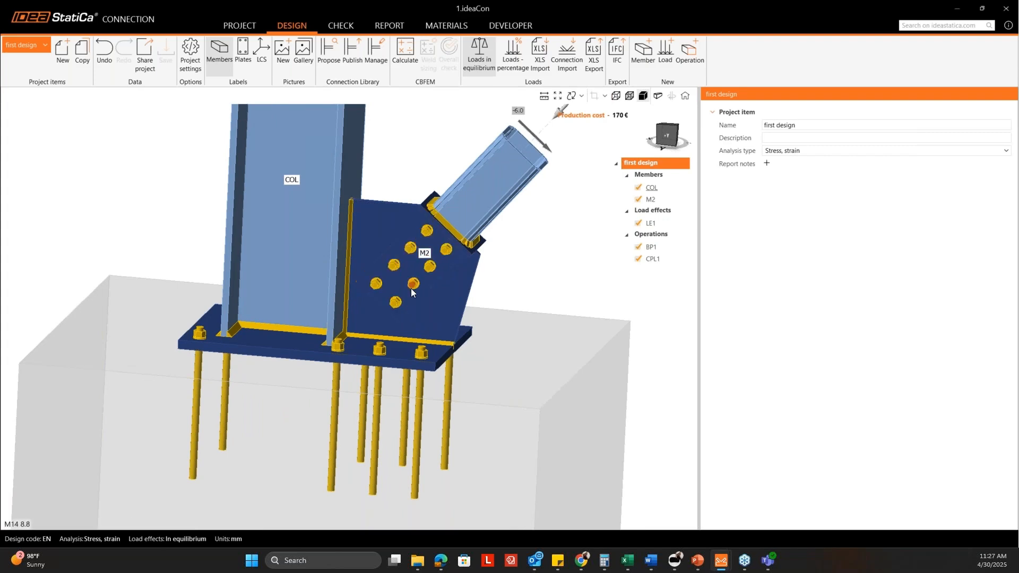
Select the connecting plate operation CPL1 through its bolted gusset plate in the model
left_click(414, 284)
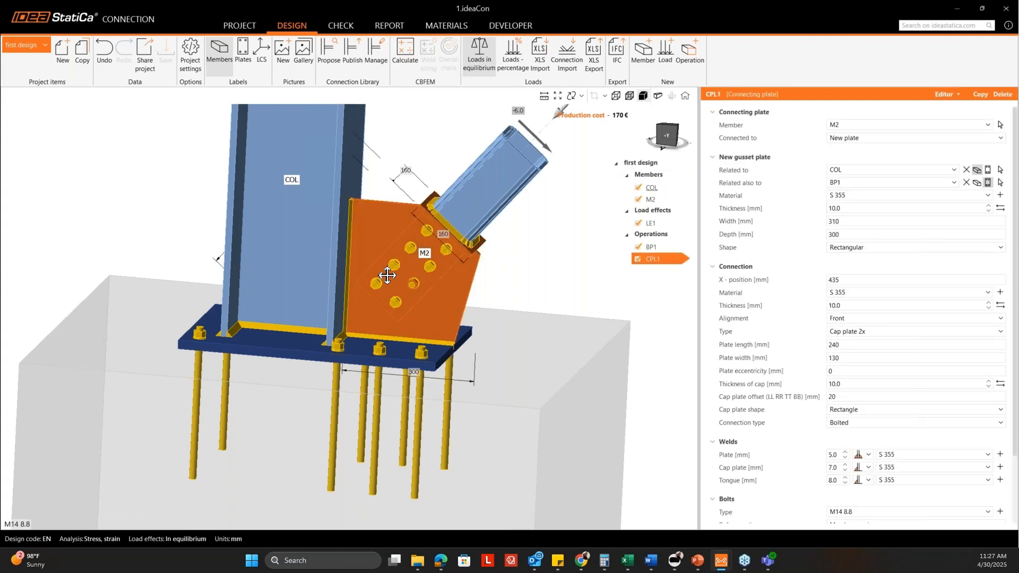
middle_click_drag(414, 285, 391, 278)
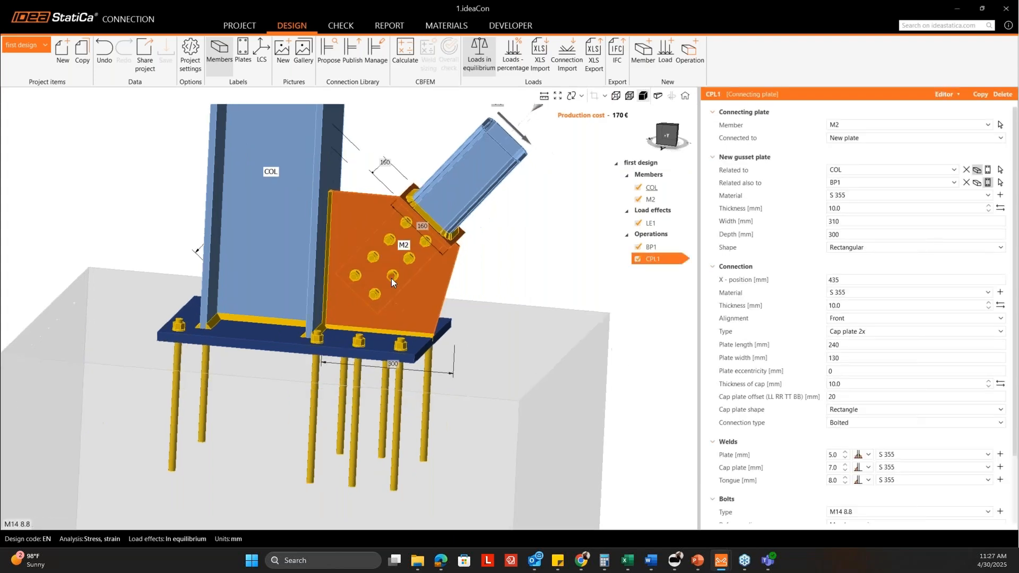
left_click(944, 95)
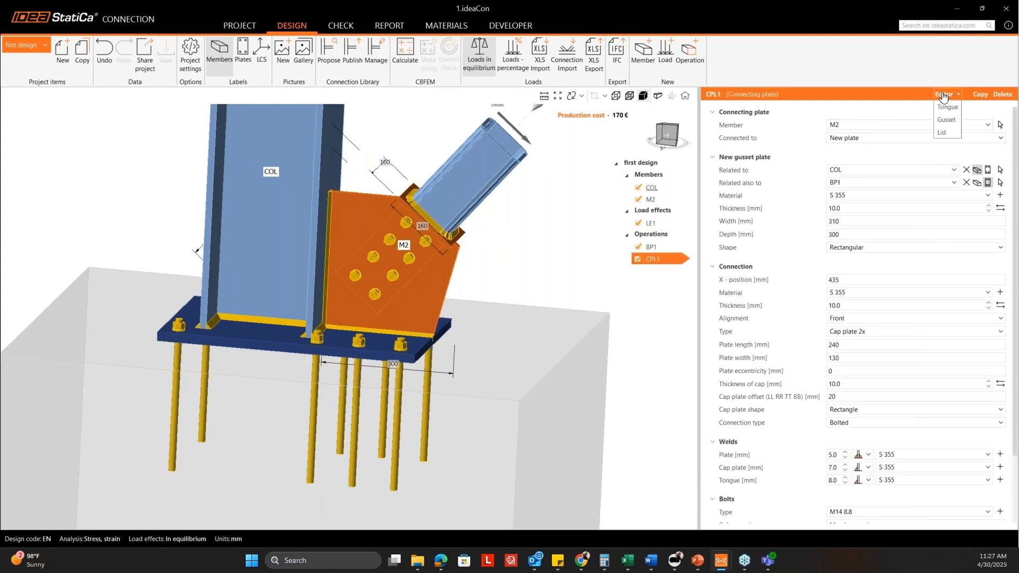
left_click(375, 295)
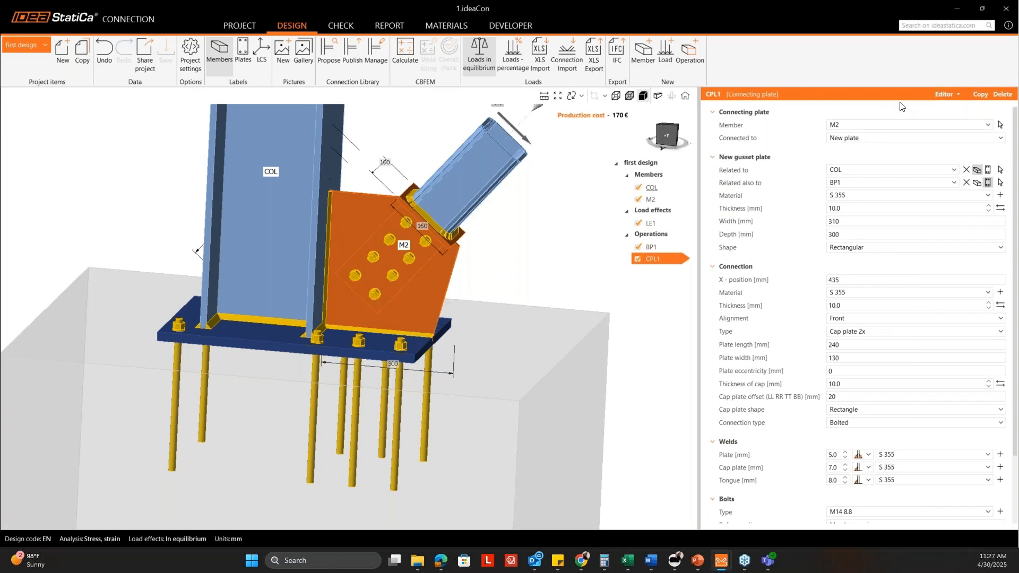
Open the tongue of CPL1 in the plate editor and explode bolt group BG1 into individually editable bolts
left_click(949, 99)
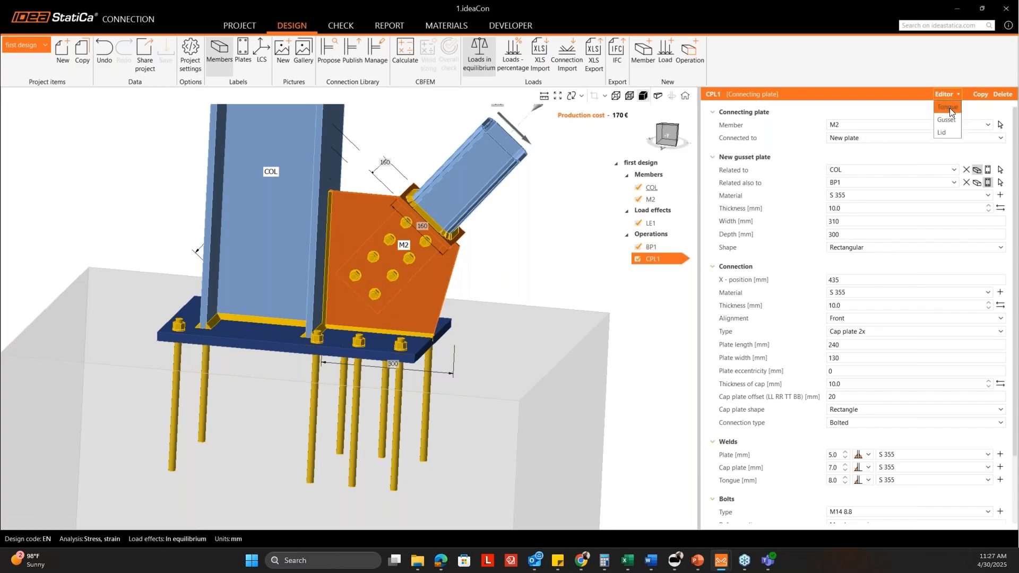
left_click(950, 107)
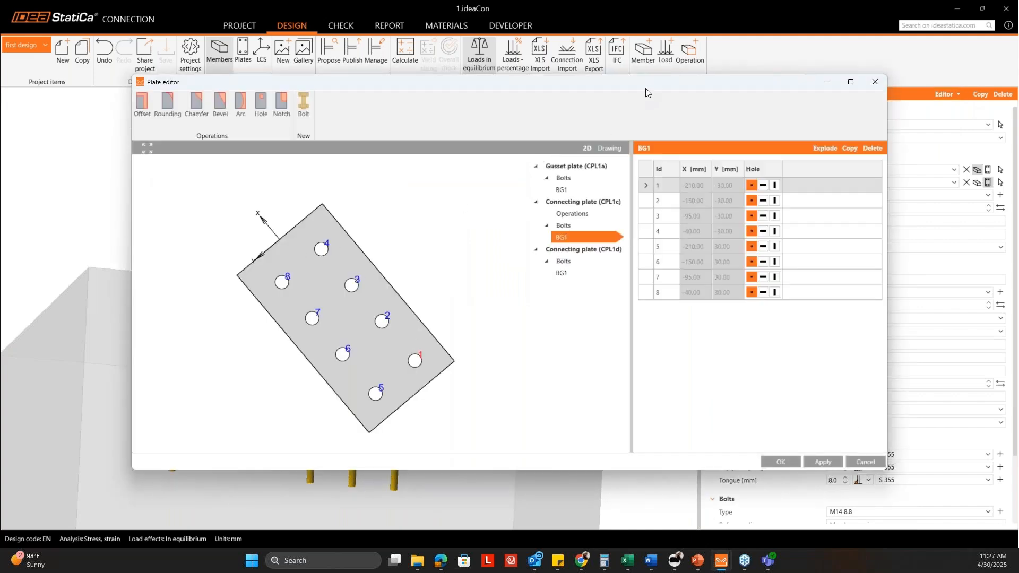
left_click_drag(652, 92, 679, 84)
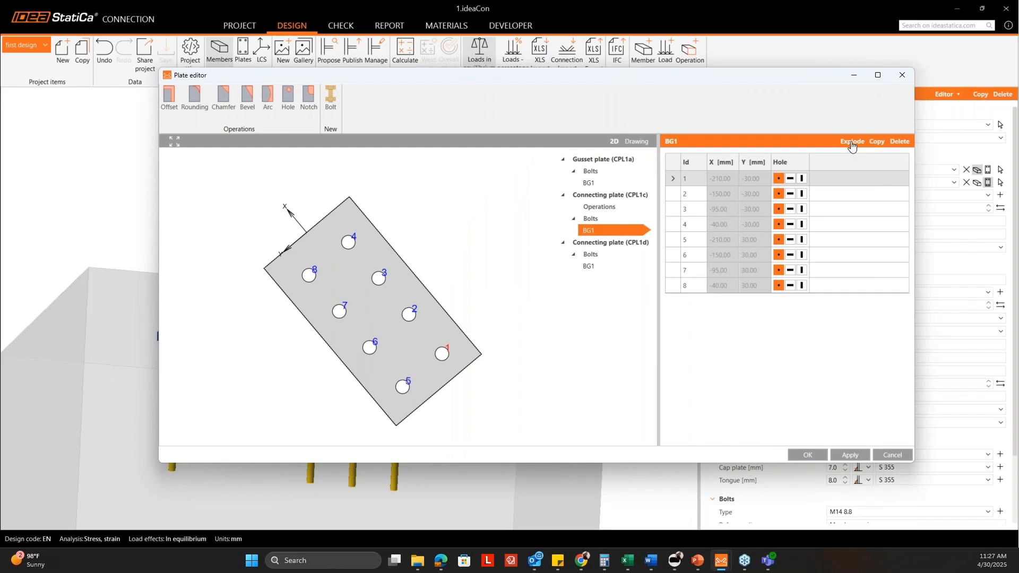
left_click(852, 144)
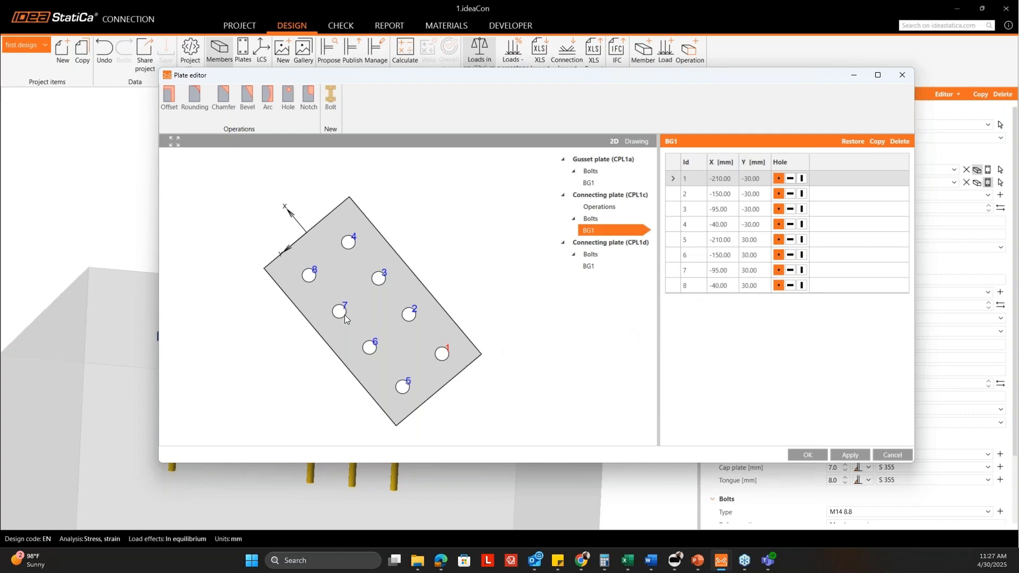
Delete bolts 8, 7 and 4 from the tongue's bolt group and accept the edit
left_click(672, 256)
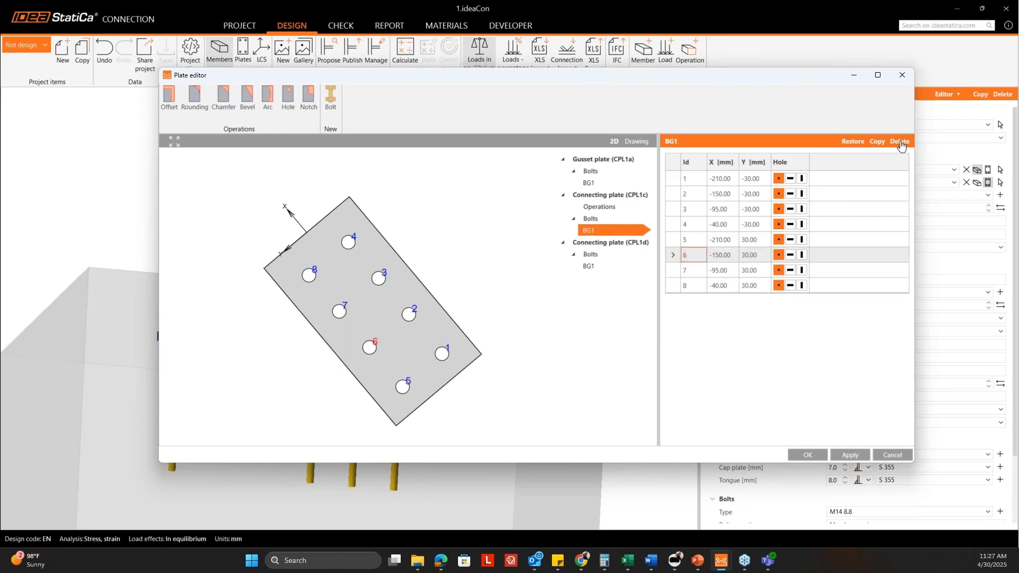
left_click(673, 285)
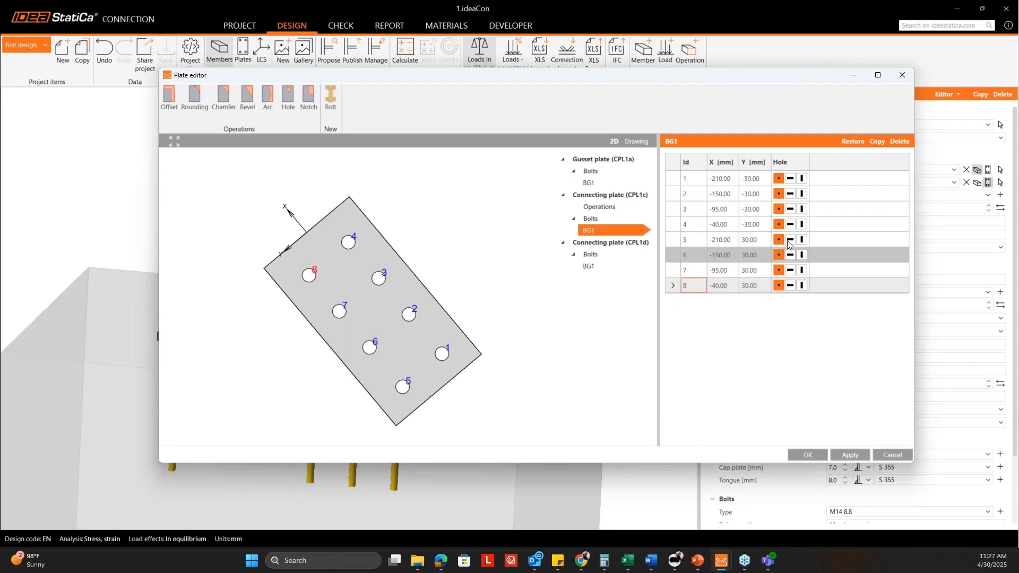
left_click(901, 142)
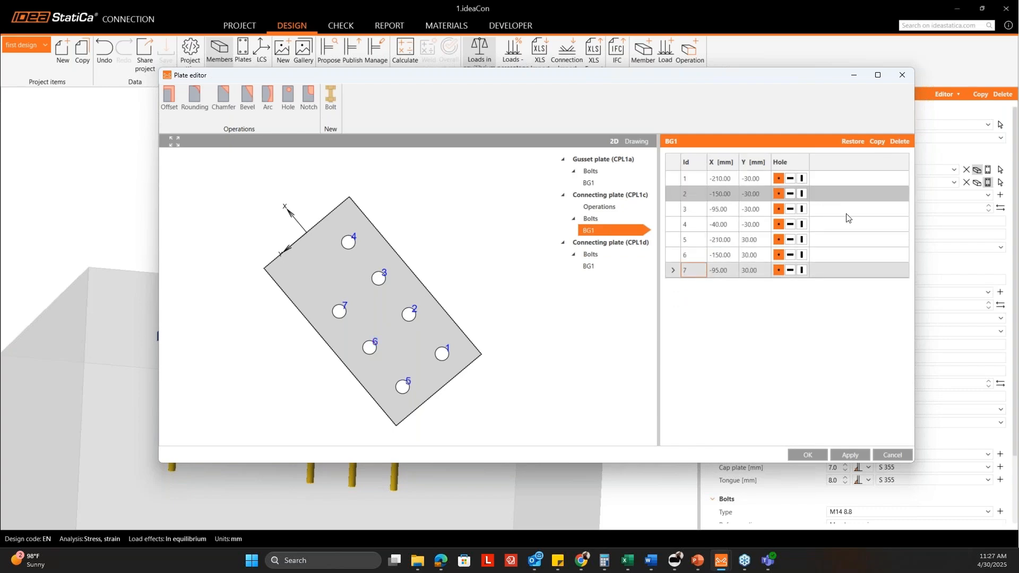
left_click(895, 142)
left_click(670, 225)
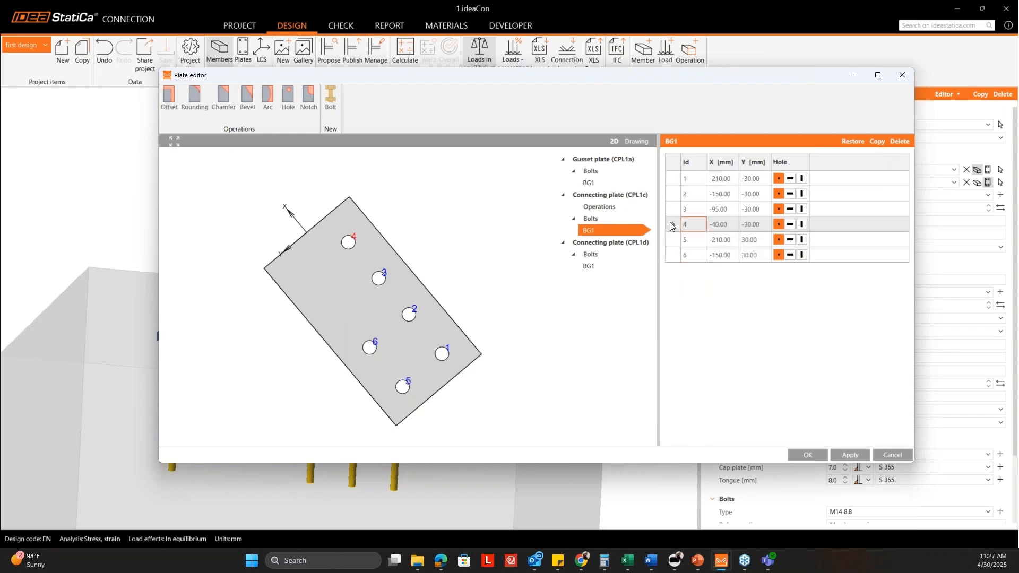
left_click(901, 142)
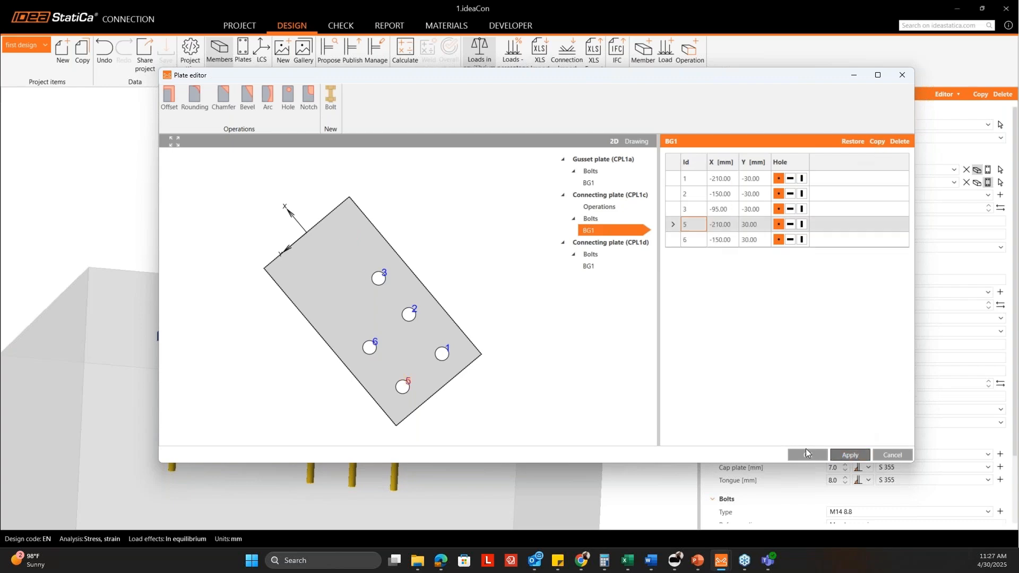
left_click(806, 455)
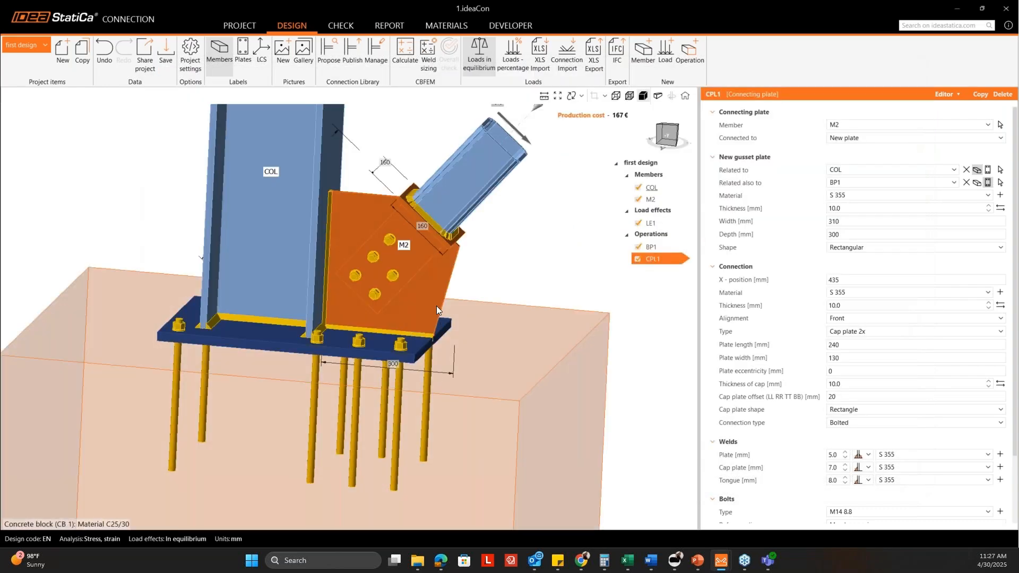
Review the remaining tongue bolts in the plate editor without editing them, and undo the deletion of the three bolts
middle_click_drag(405, 254, 401, 241)
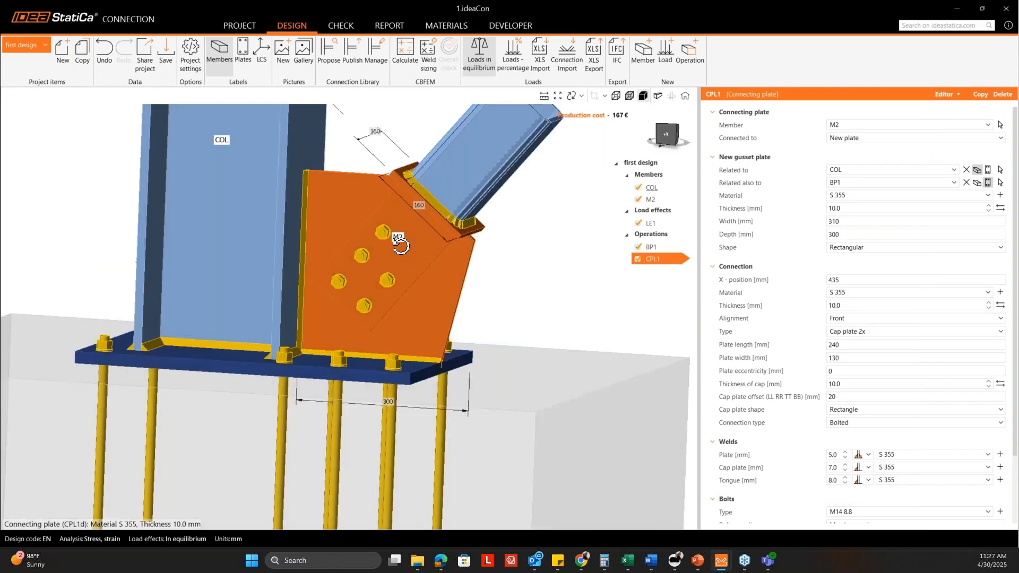
left_click(947, 94)
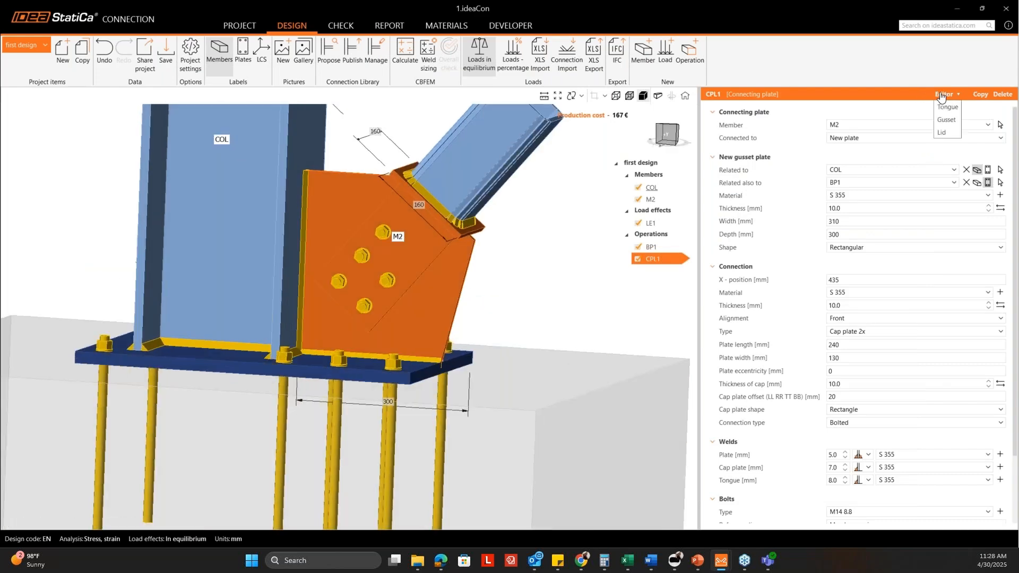
left_click(950, 110)
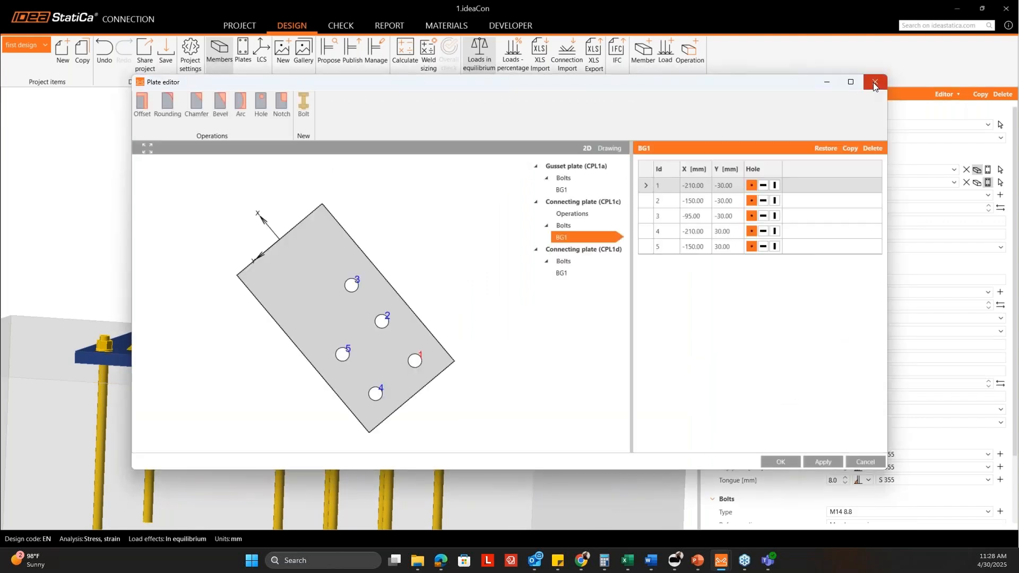
left_click(874, 83)
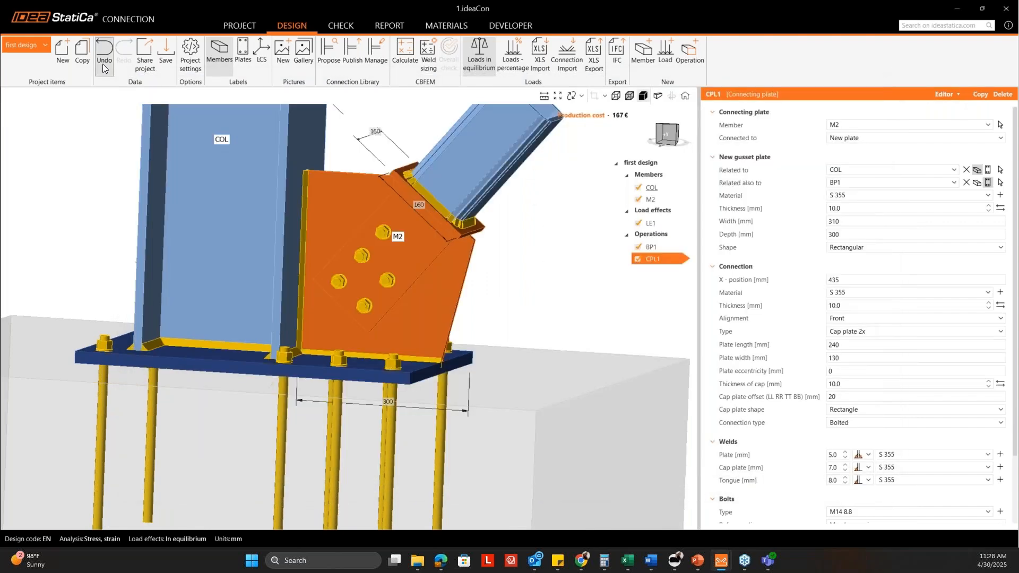
left_click(105, 69)
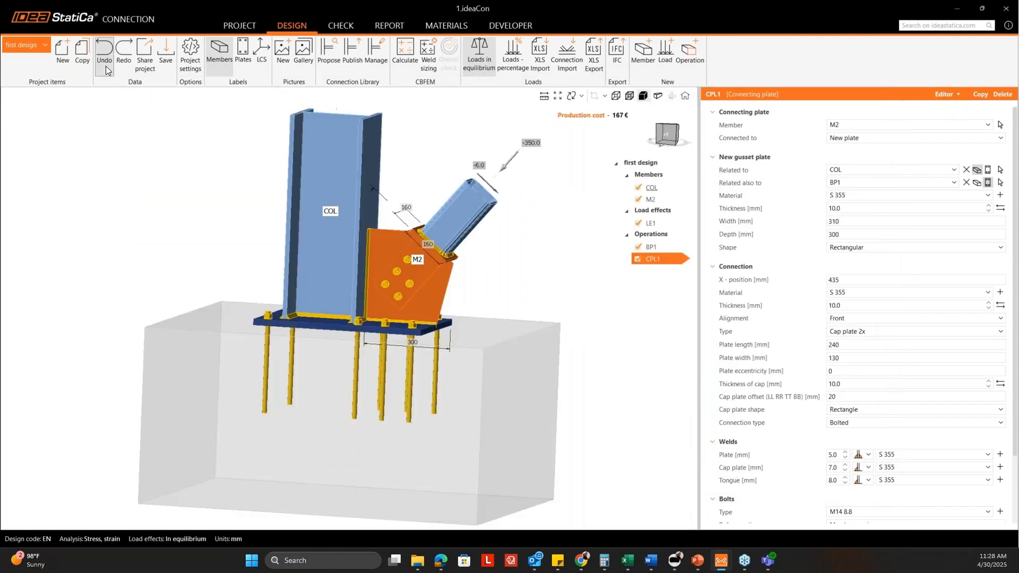
left_click(104, 64)
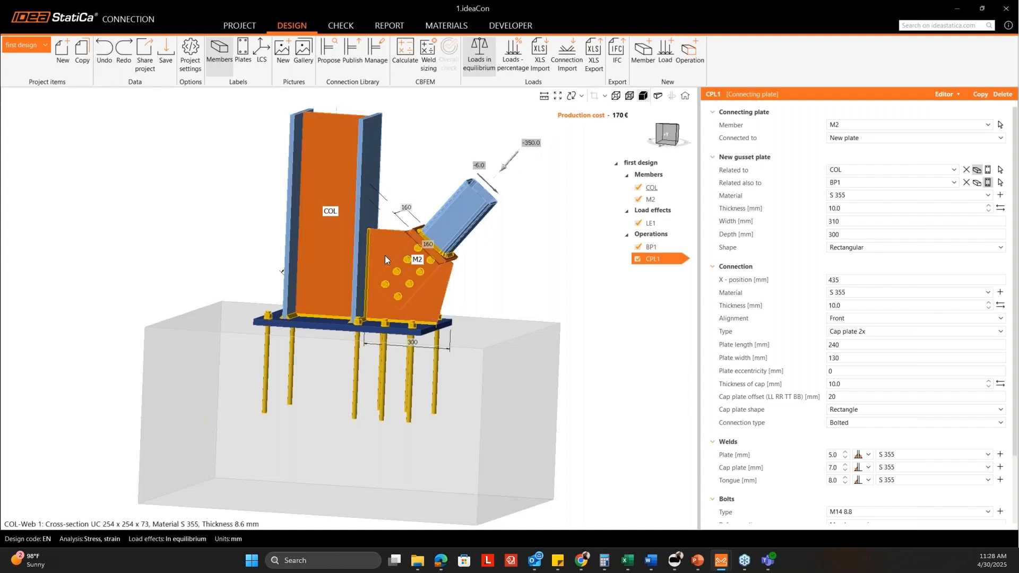
Bring connecting plate CPL1c back into the plate editor and explode its restored bolt group BG1 into individual bolts
scroll(414, 282, "up", 3)
middle_click_drag(417, 287, 427, 284)
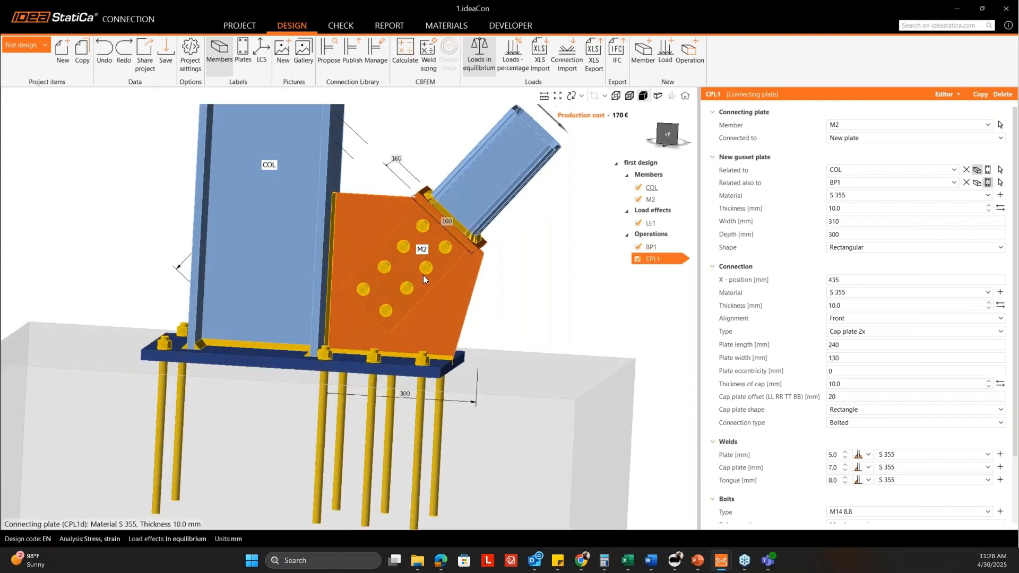
left_click(945, 95)
left_click(934, 121)
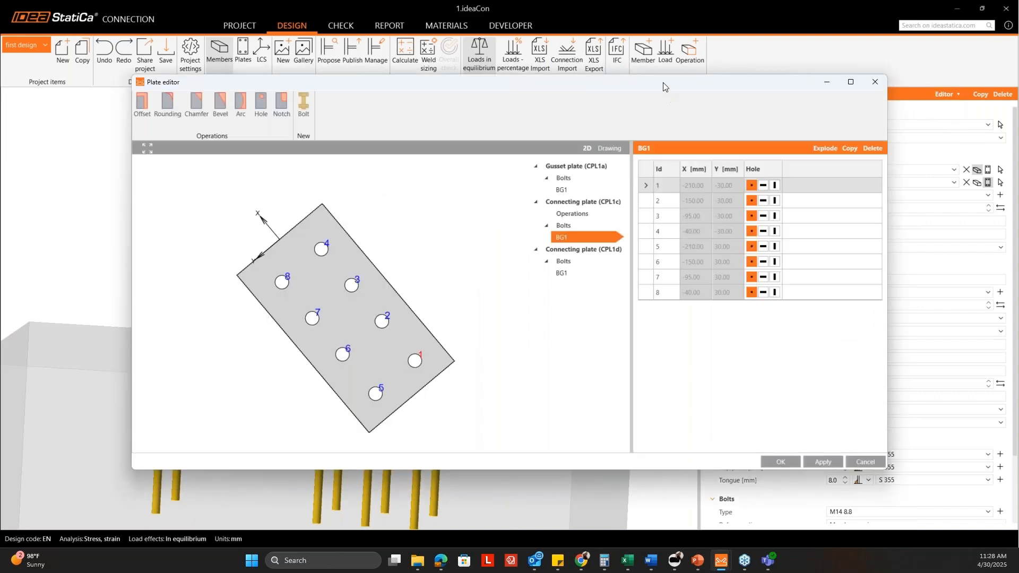
left_click_drag(666, 87, 703, 88)
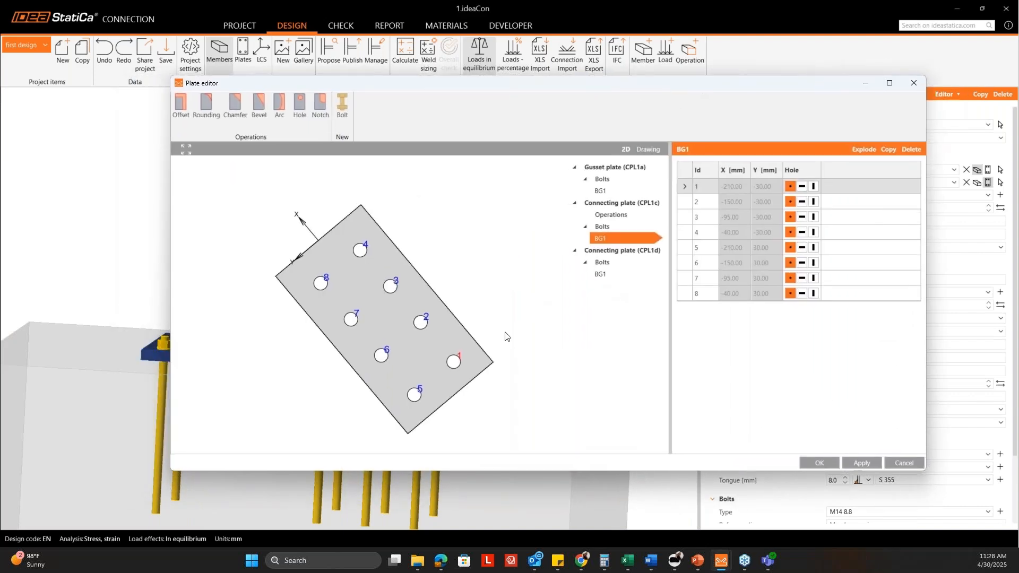
left_click(865, 150)
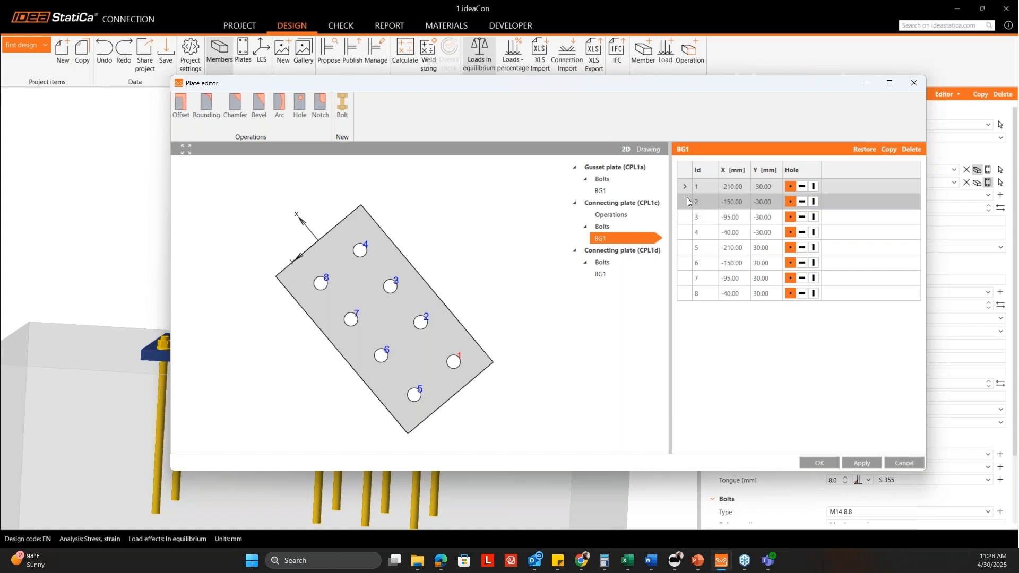
Delete bolts 5, 1 and 6 at the far end of connecting plate CPL1c and accept the edit
left_click(687, 247)
key("Delete")
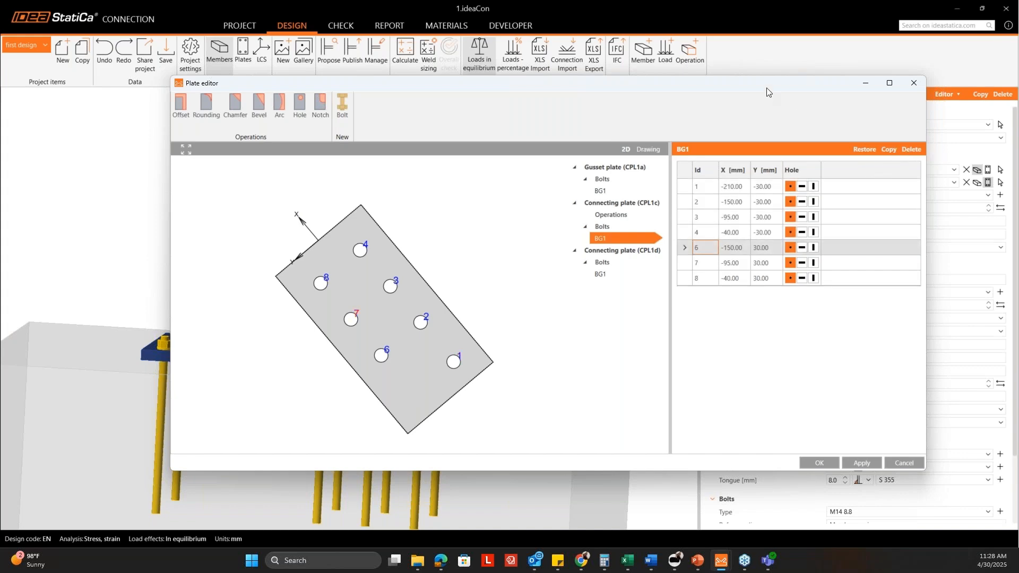
left_click_drag(767, 88, 736, 96)
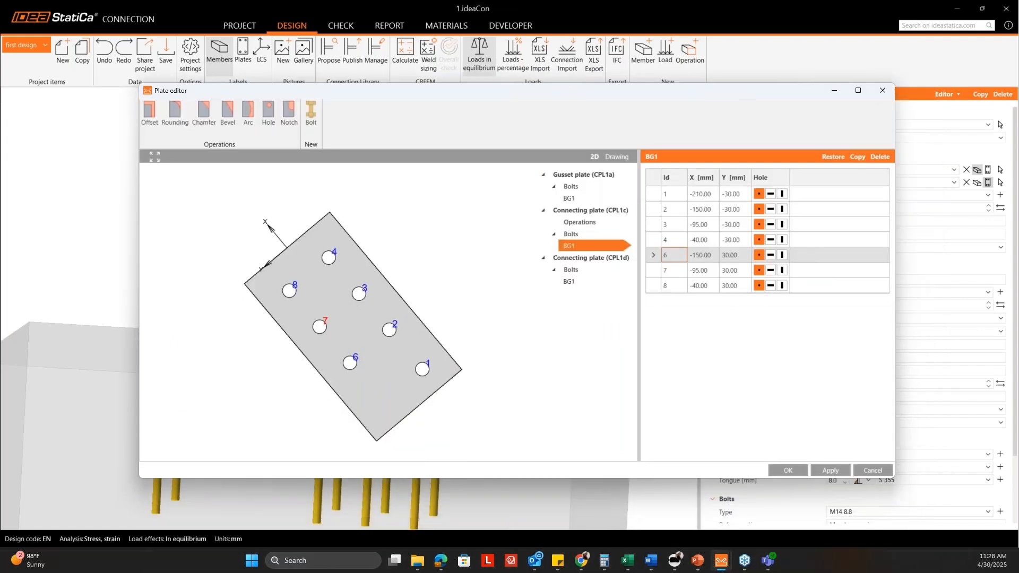
left_click(653, 193)
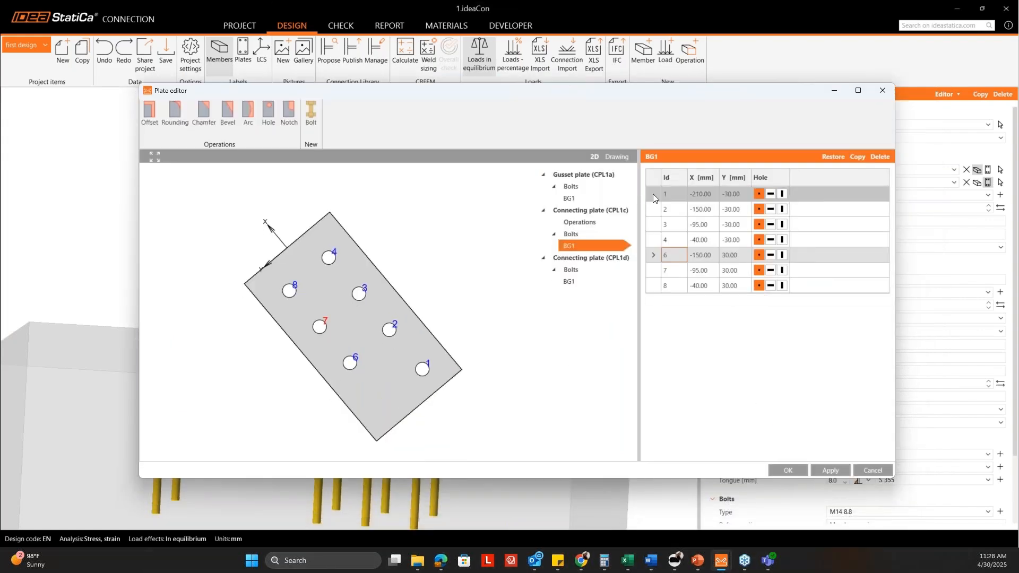
left_click(880, 157)
left_click(659, 243)
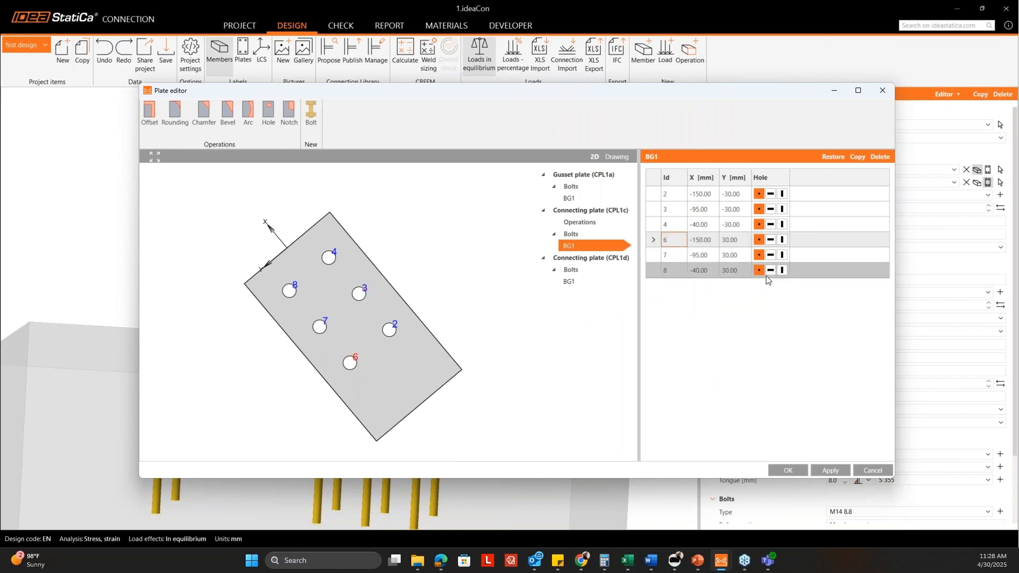
left_click(879, 157)
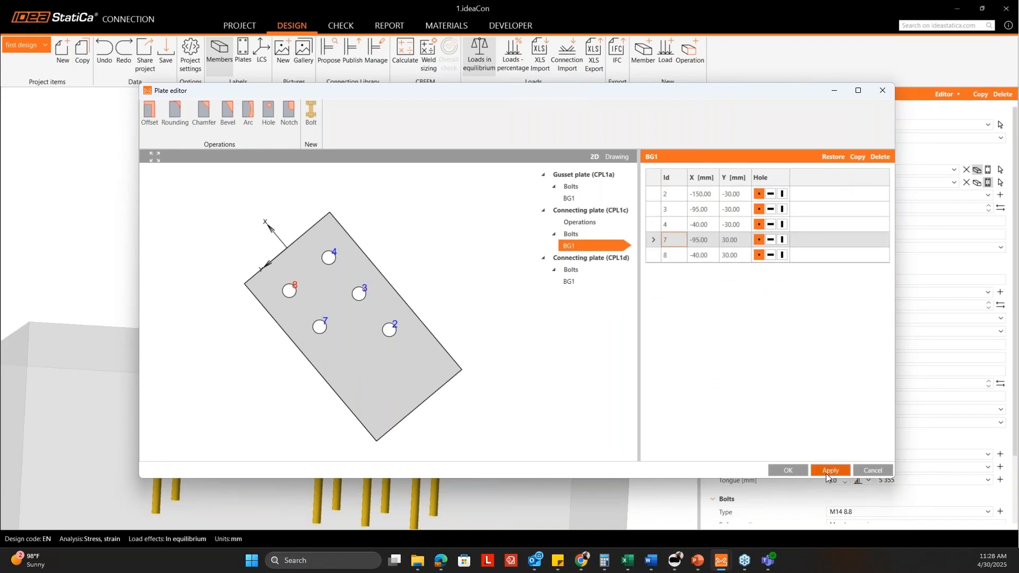
left_click(791, 470)
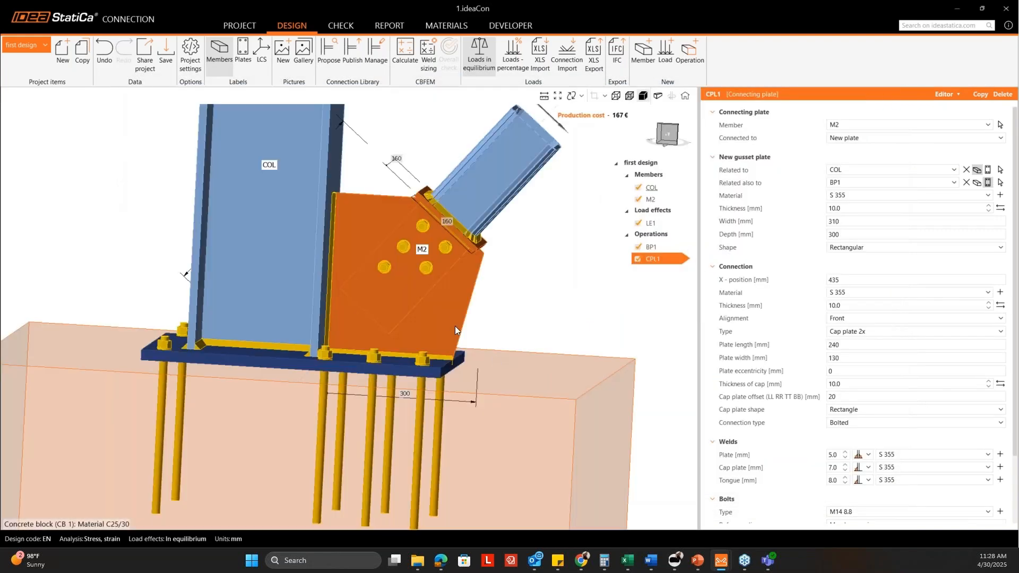
Examine the bolt layout on the gusset plate and its connection to brace M2 from closer and wider views
scroll(412, 295, "up", 2)
middle_click_drag(385, 313, 403, 284, "ctrl")
scroll(453, 327, "down", 4)
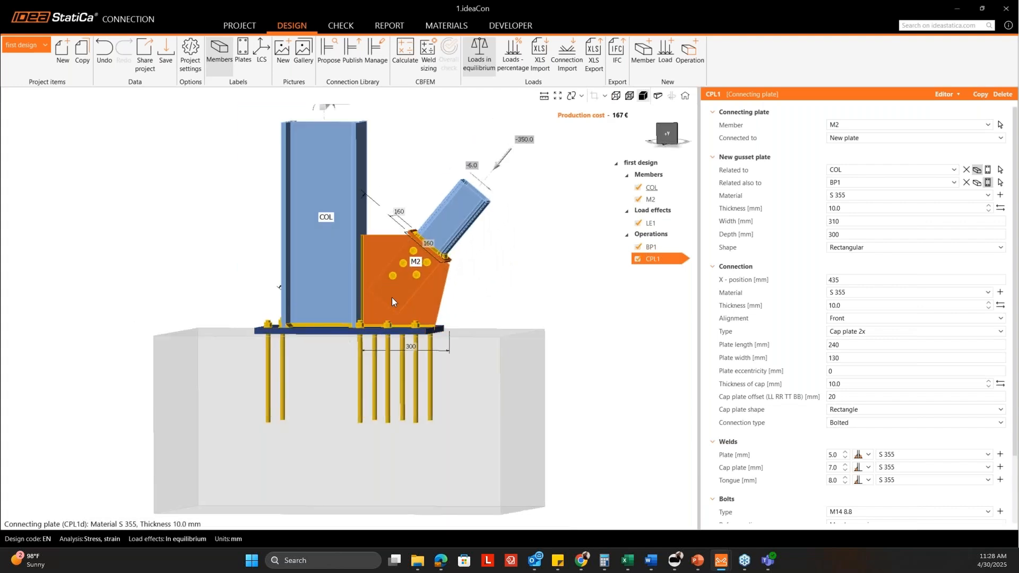
scroll(393, 298, "up", 3)
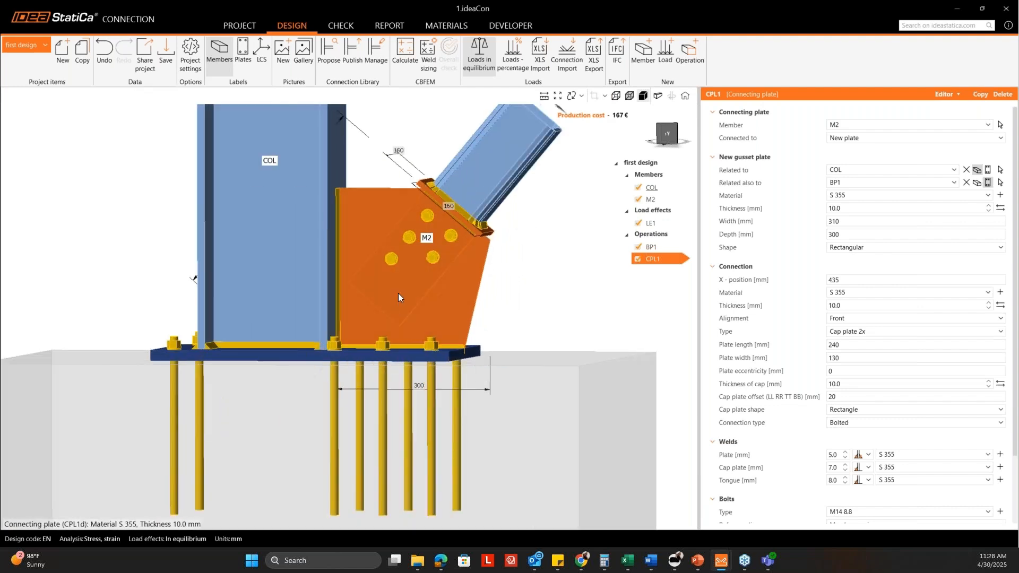
scroll(386, 314, "down", 2)
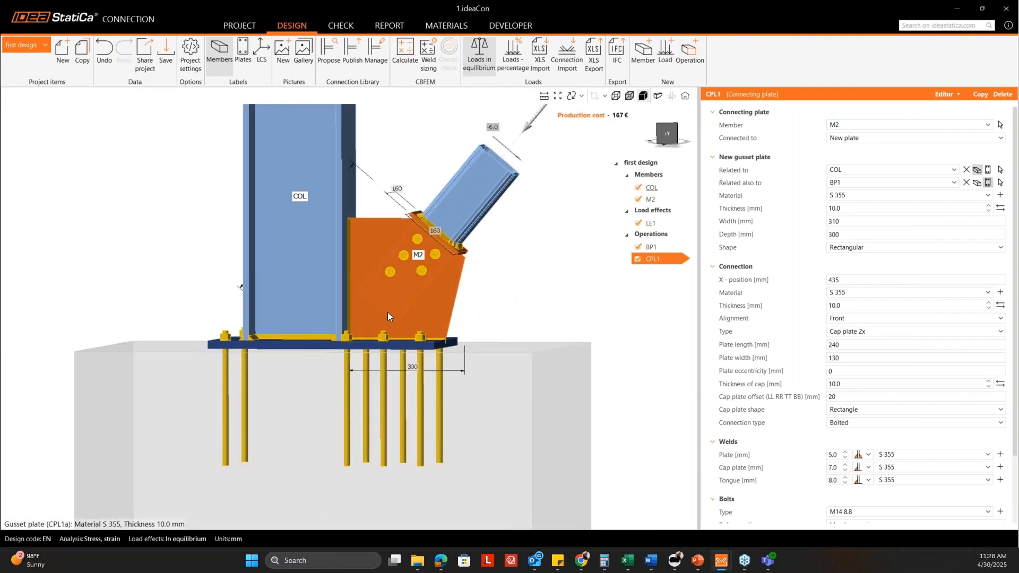
scroll(403, 288, "up", 3)
right_click_drag(418, 287, 407, 289)
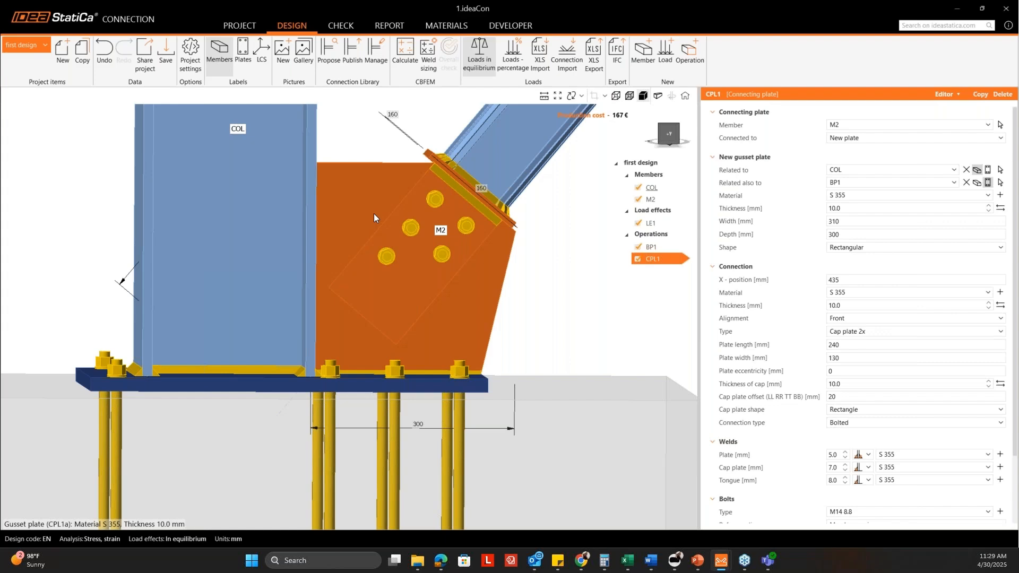
scroll(397, 282, "down", 5)
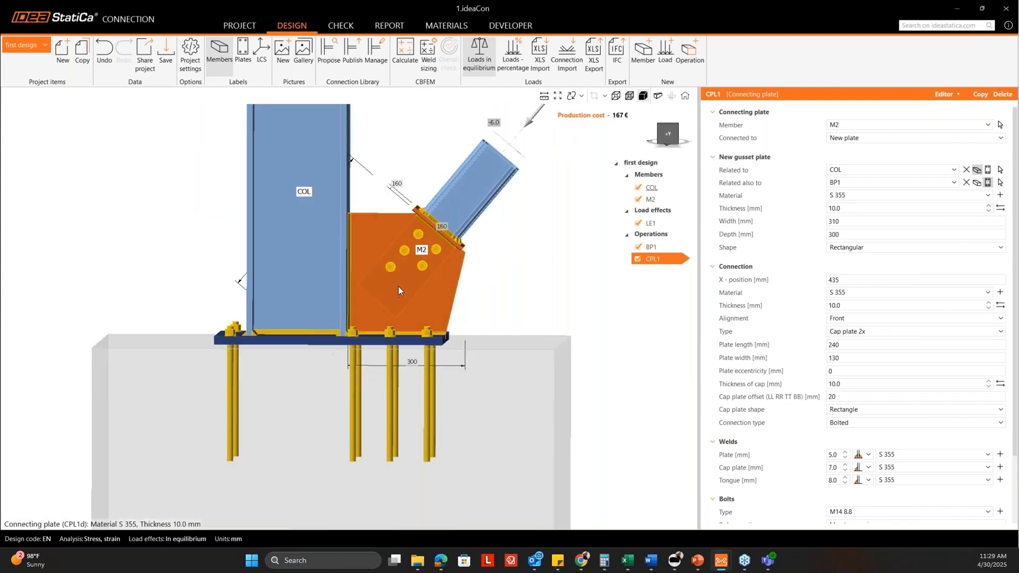
Open the tongue of connecting plate CPL1 in the plate editor and display its dimensioned drawing
scroll(398, 287, "up", 4)
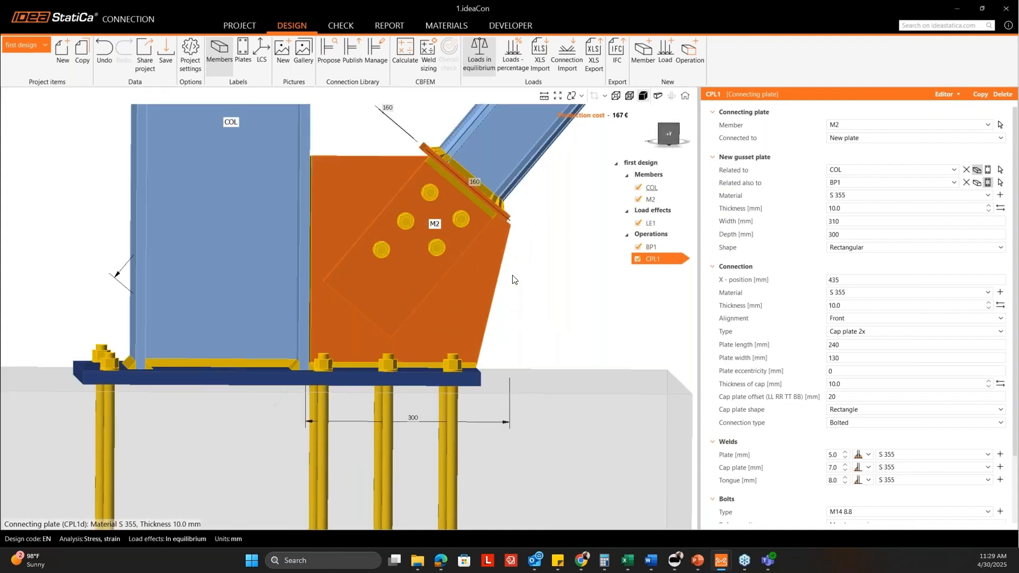
left_click(947, 95)
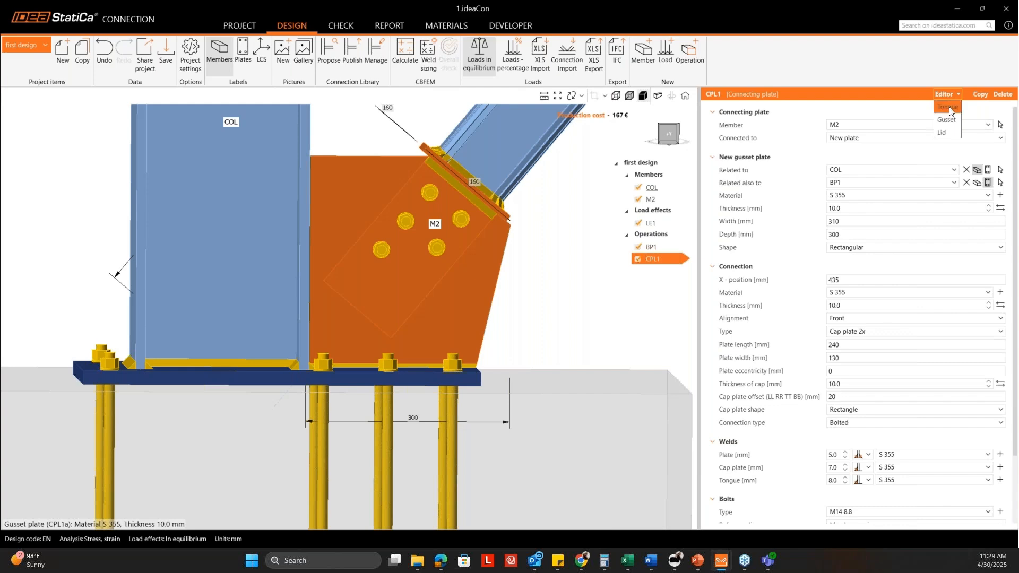
left_click(950, 111)
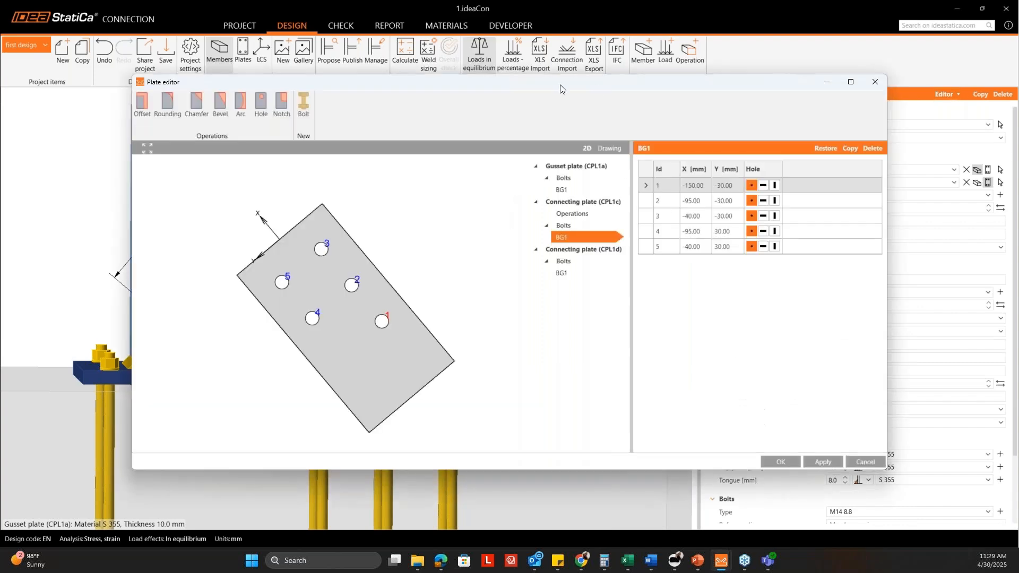
left_click_drag(560, 85, 582, 85)
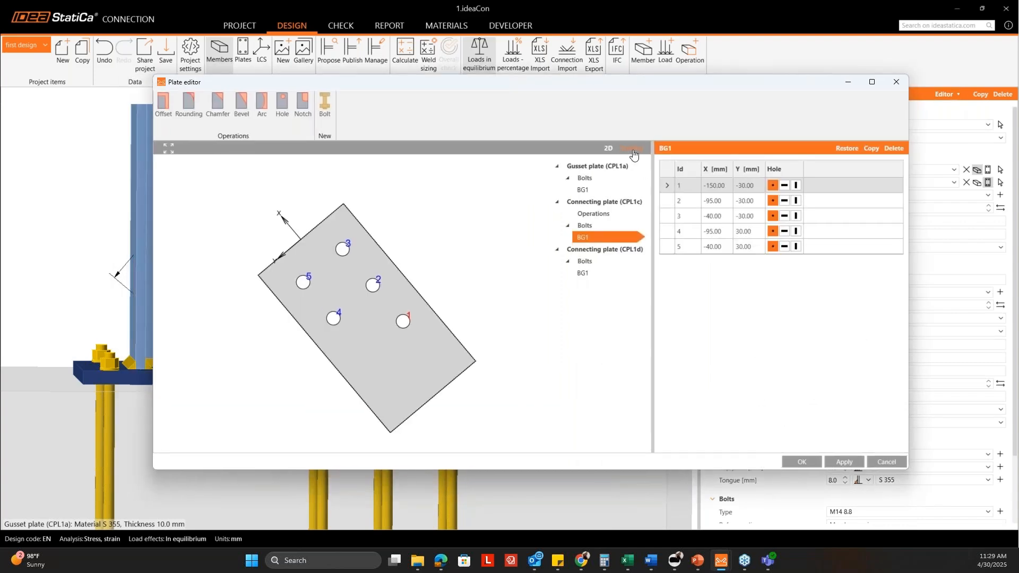
left_click(632, 149)
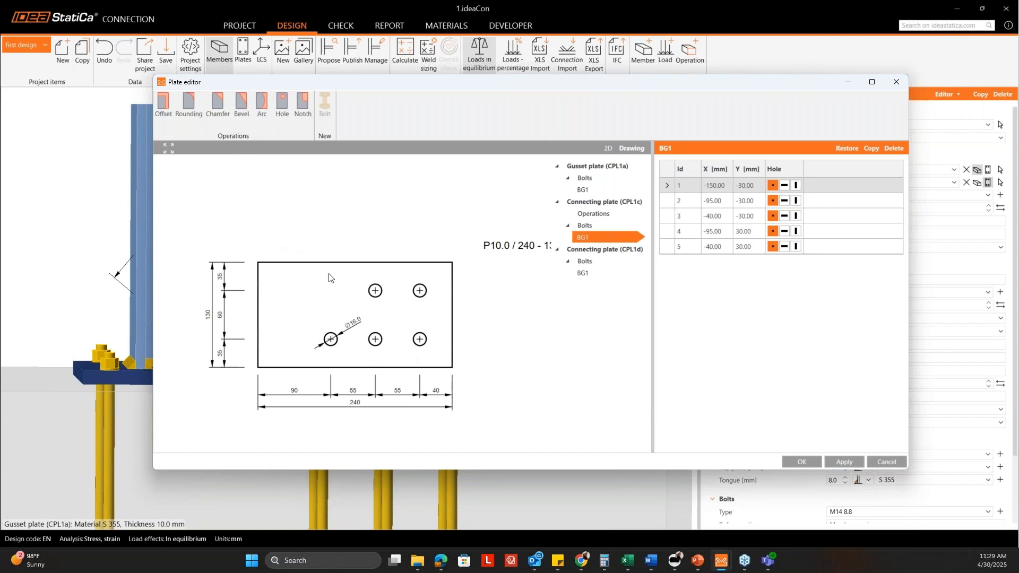
middle_click_drag(313, 229, 310, 217)
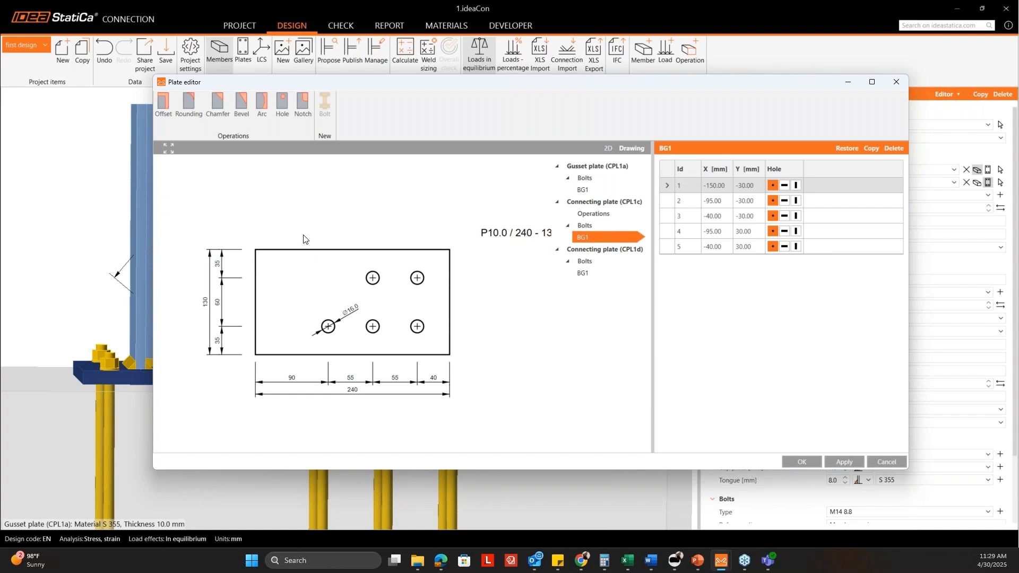
Add a circular hole to connecting plate CPL1c and set its diameter to 16 mm
left_click(282, 117)
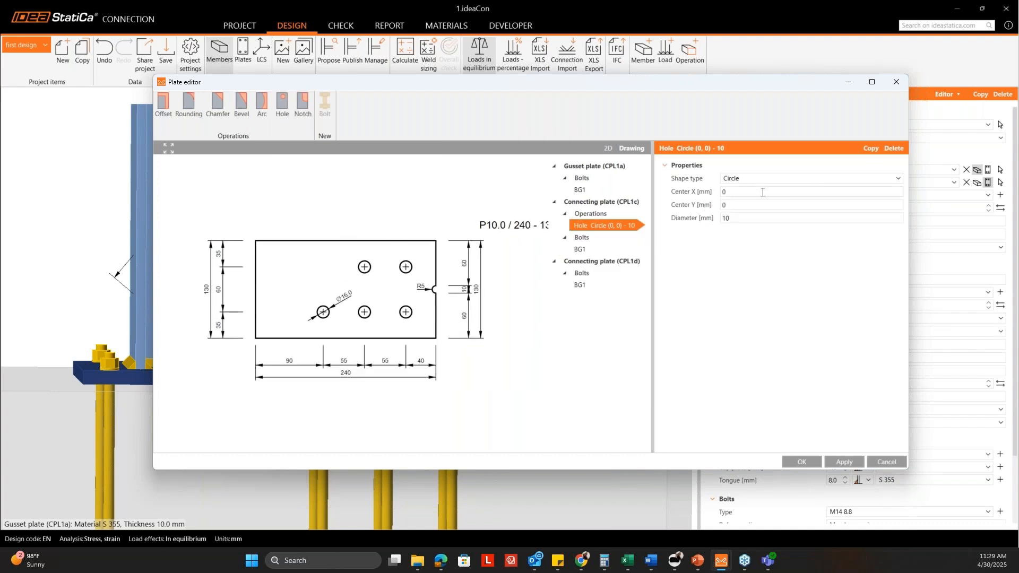
left_click(765, 219)
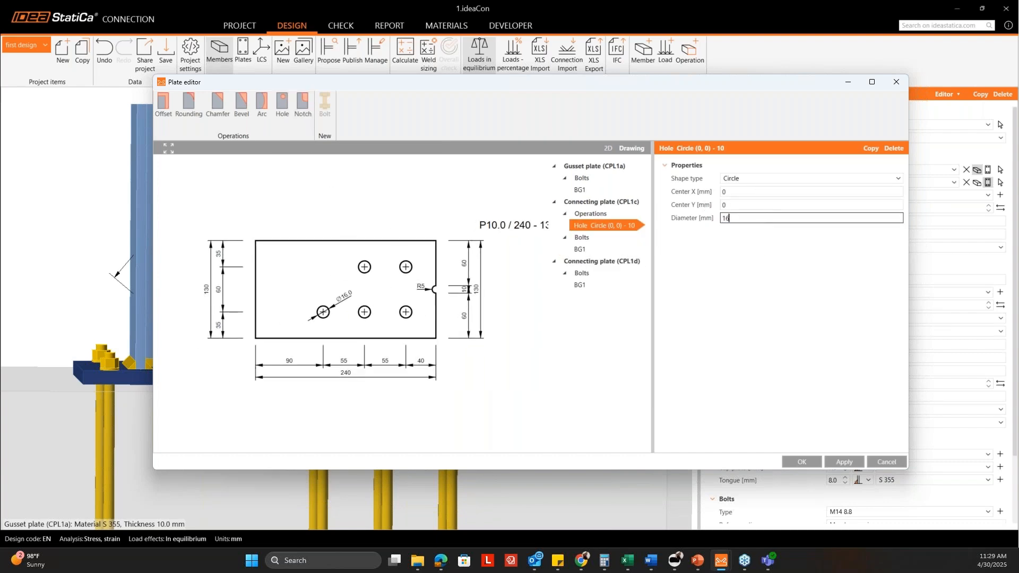
key("Return")
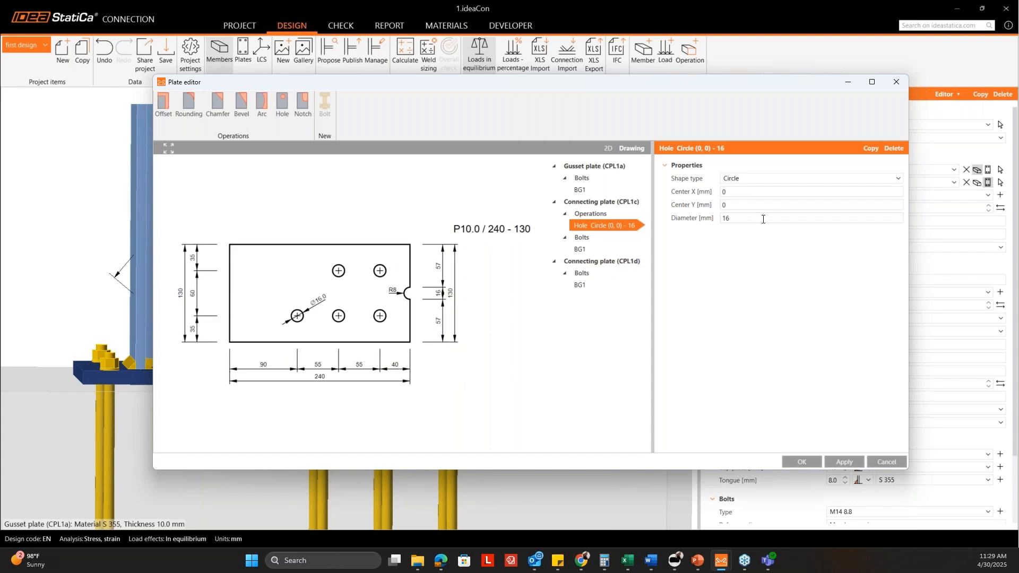
scroll(407, 303, "up", 1)
middle_click_drag(361, 302, 415, 307)
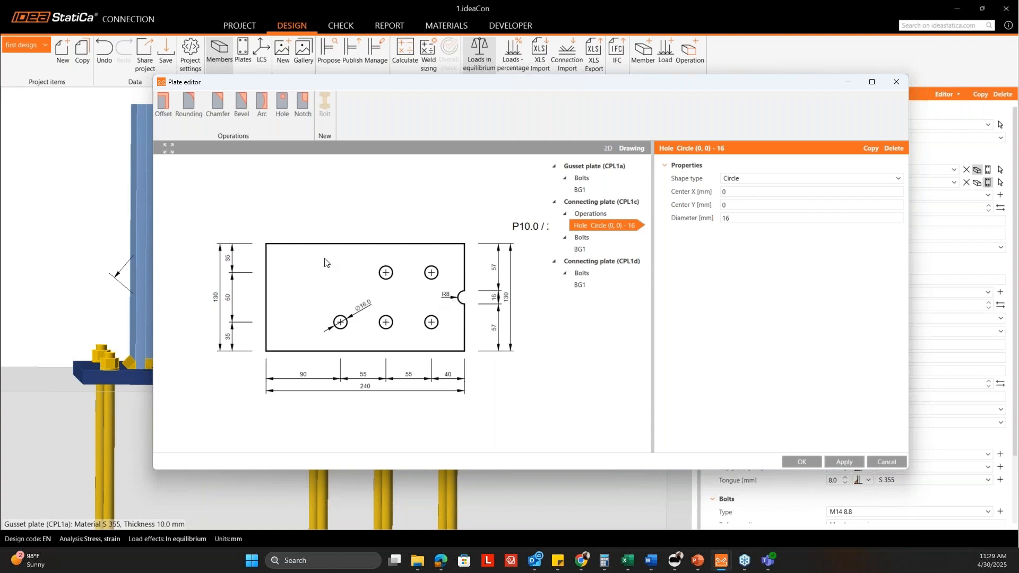
middle_click_drag(473, 337, 465, 352)
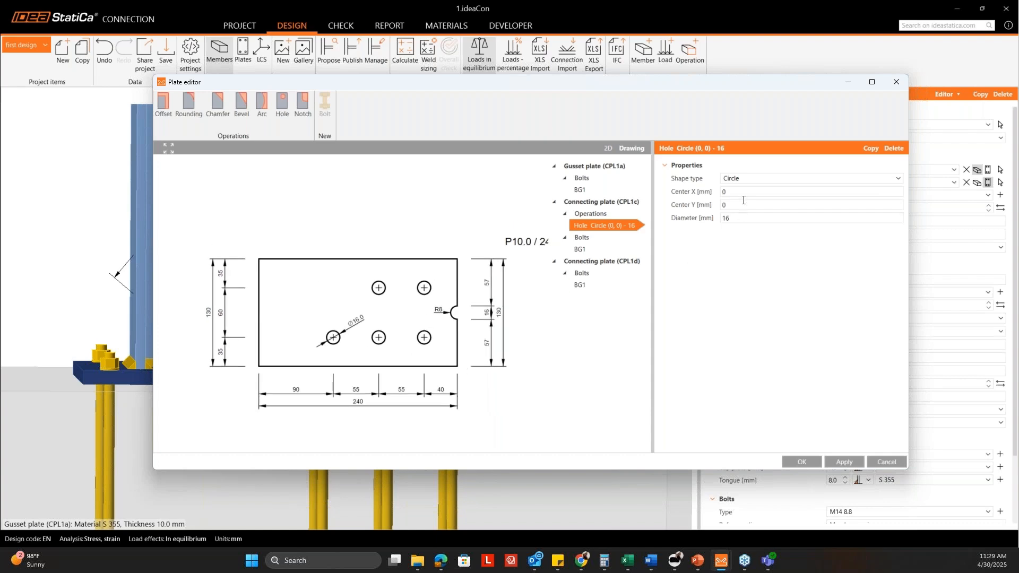
Position the new hole's center at X -210 mm and Y -30 mm on the tongue plate
left_click(748, 191)
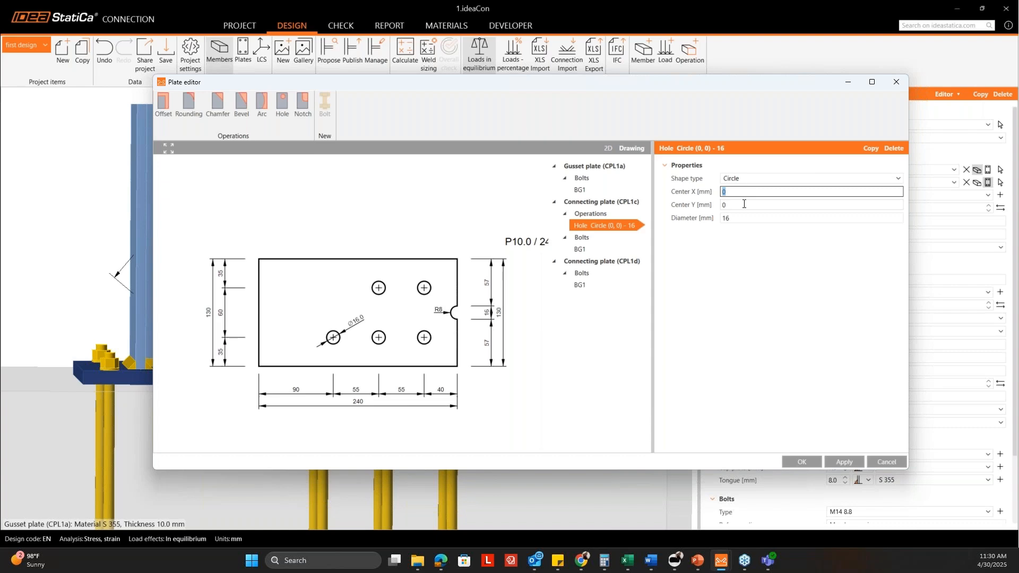
type("-210")
key("Tab")
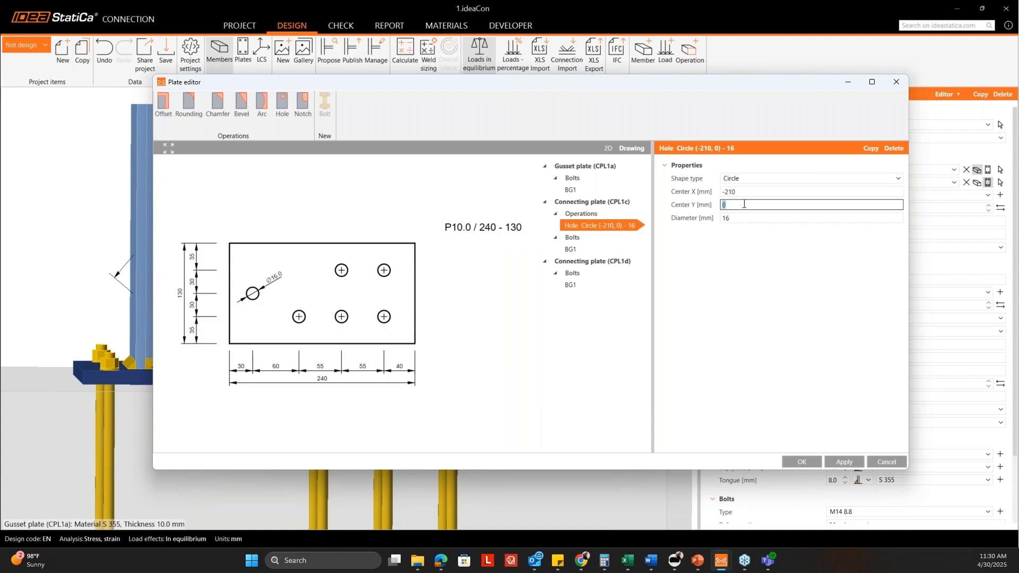
type("-30")
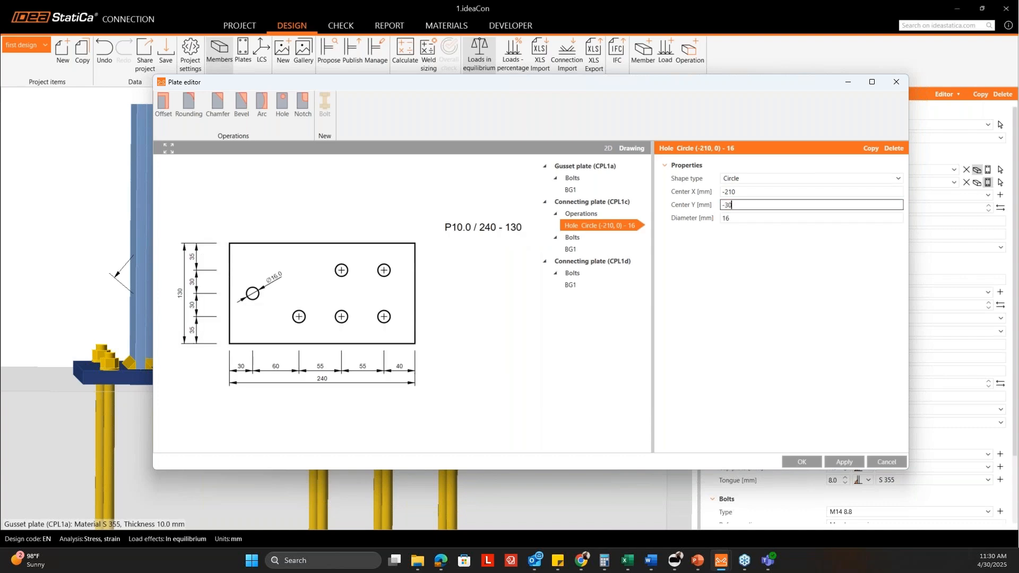
key("Tab")
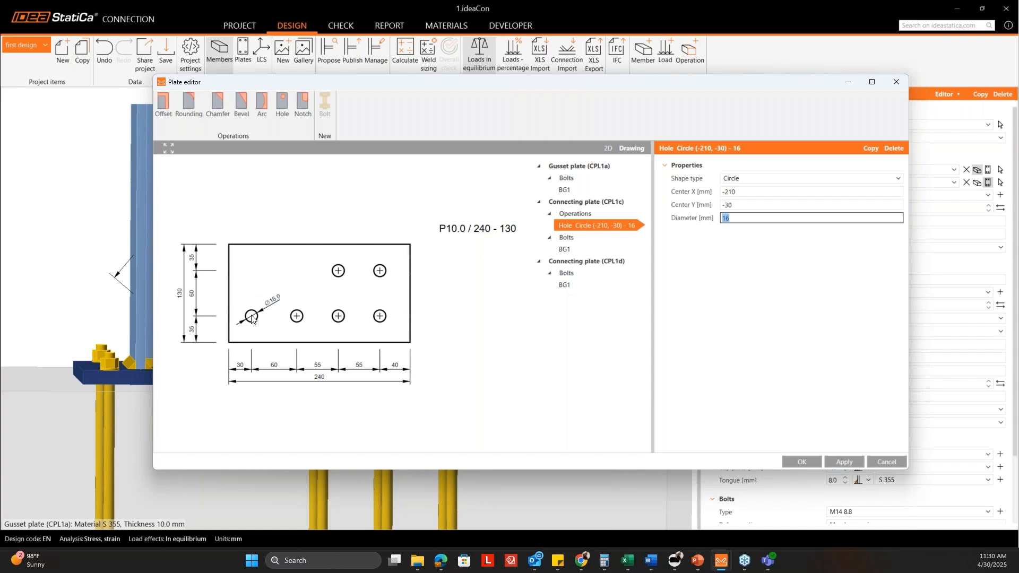
Copy the 16 mm hole and set the copy's center Y to 30 mm
right_click(577, 226)
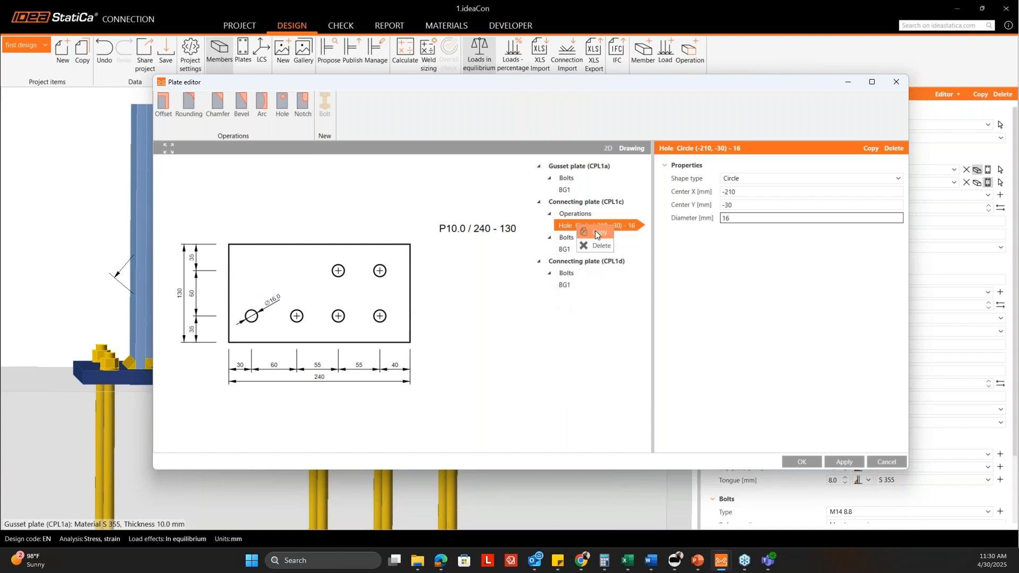
left_click(597, 232)
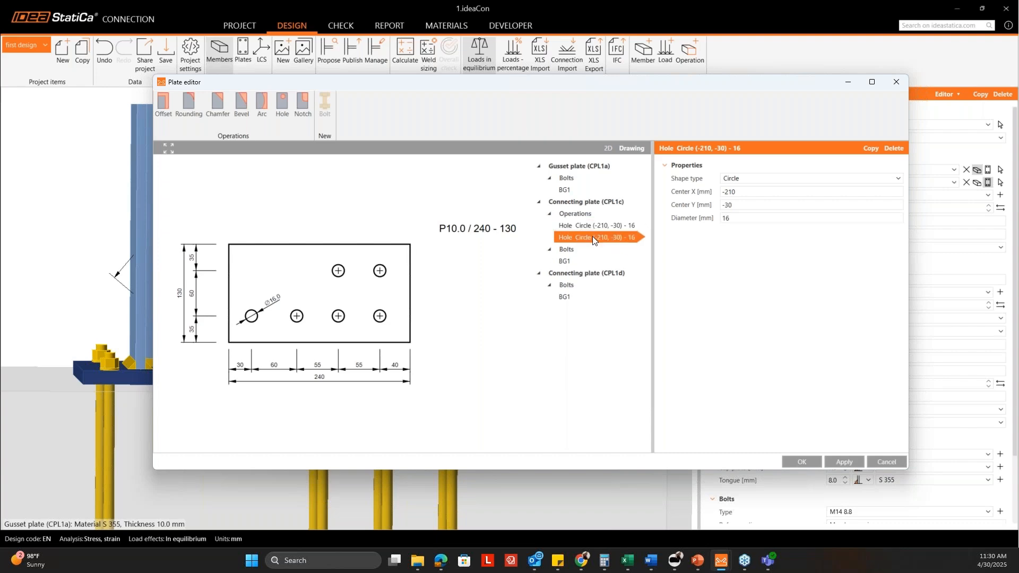
left_click(755, 206)
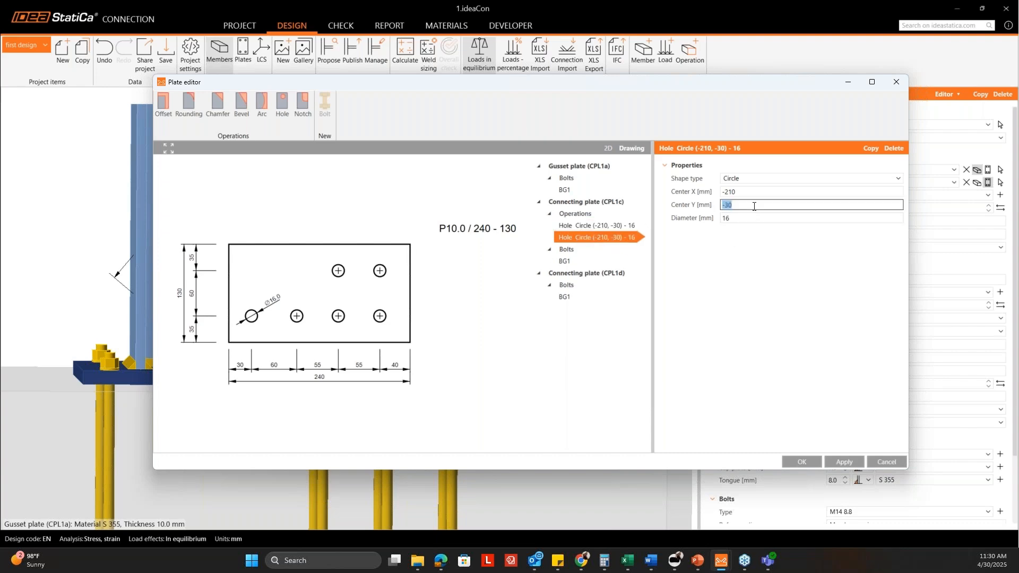
type("30")
key("Tab")
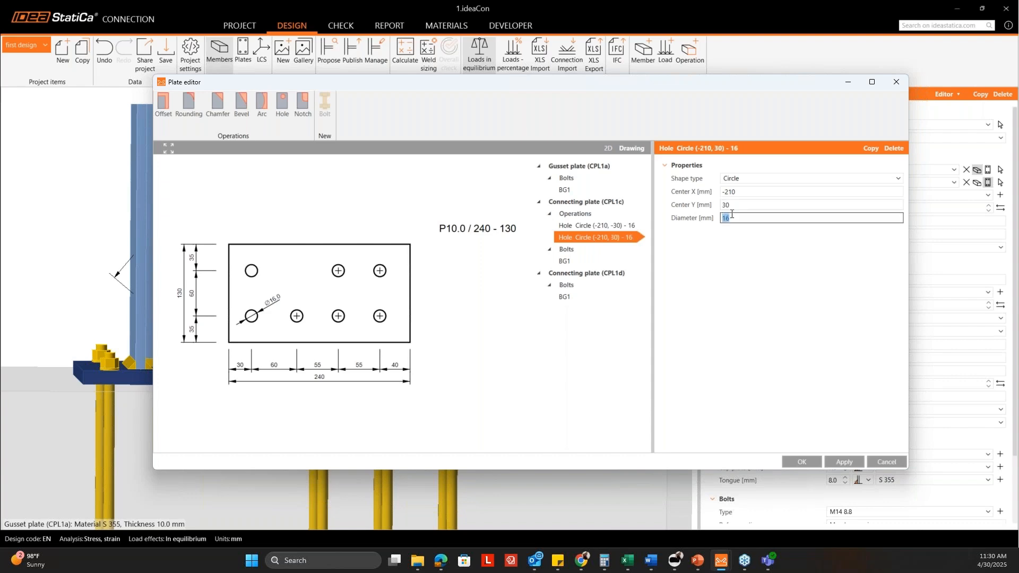
Copy the second hole, set the new copy's center X to -150 mm, and accept the tongue plate edits
right_click(601, 243)
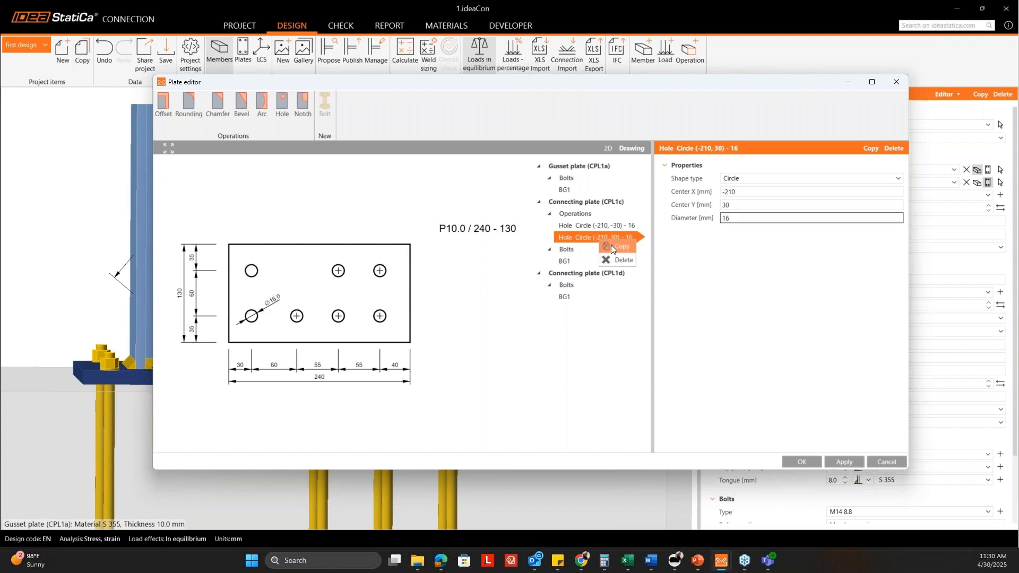
left_click(618, 246)
left_click(743, 193)
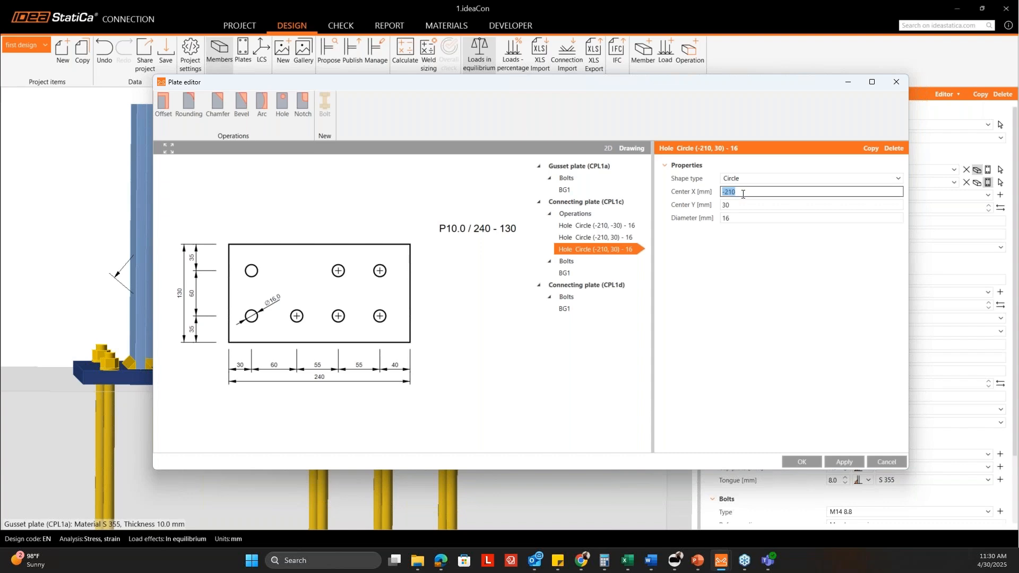
type("-150")
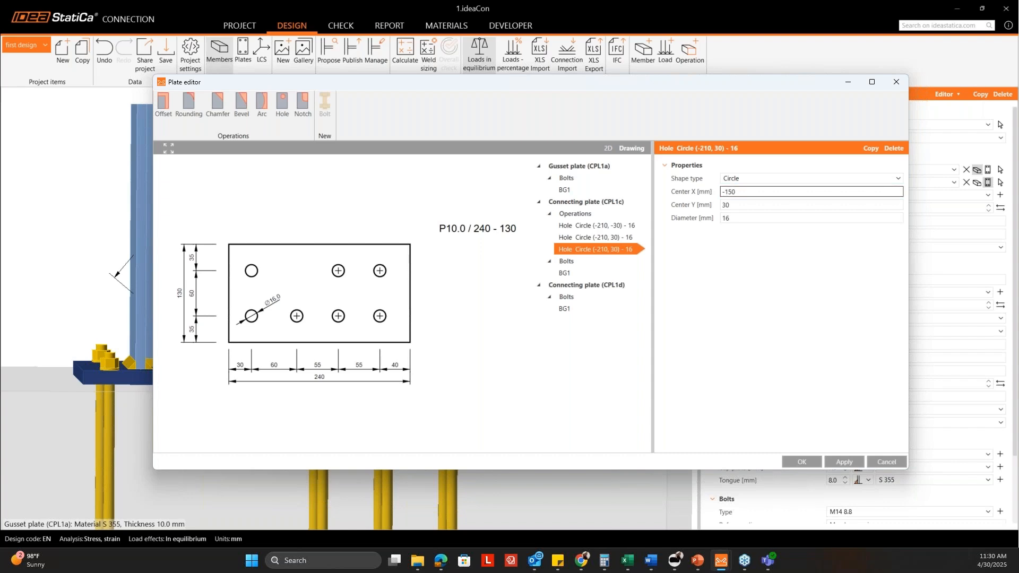
key("Tab")
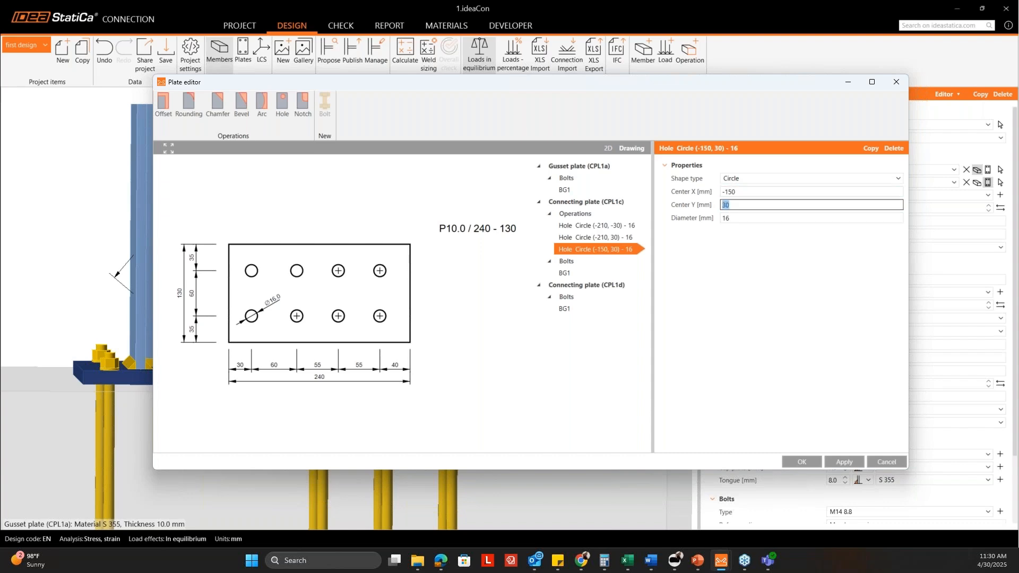
left_click(844, 462)
left_click(802, 466)
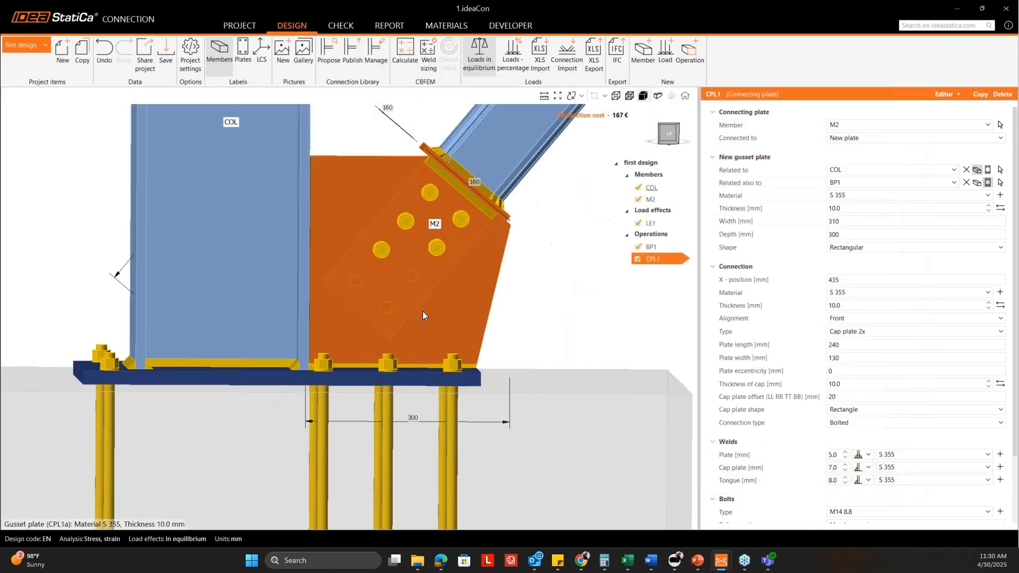
Check the added tongue holes in the model and open the gusset plate of CPL1 in the plate editor
scroll(403, 289, "up", 3)
mouse_move(403, 290)
right_mouse_down()
mouse_move(191, 296)
mouse_move(262, 302)
mouse_move(416, 284)
mouse_move(398, 293)
right_mouse_up()
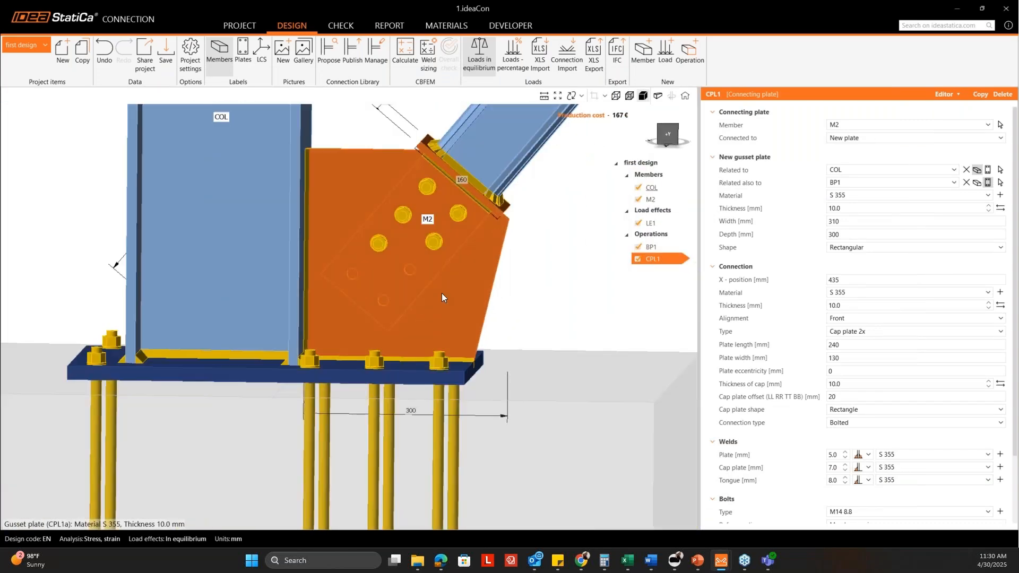
scroll(443, 306, "down", 3)
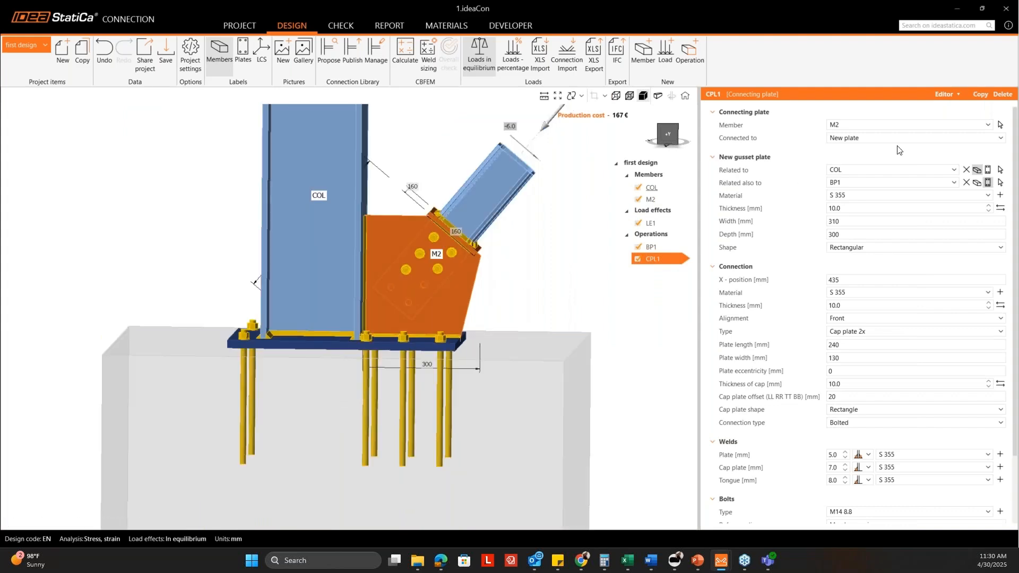
left_click(947, 94)
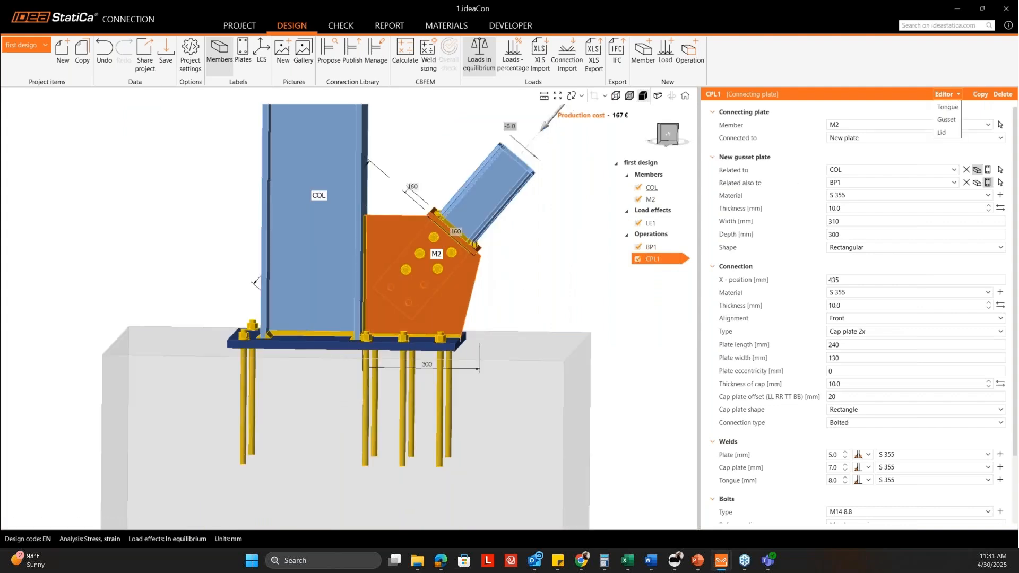
left_click(947, 120)
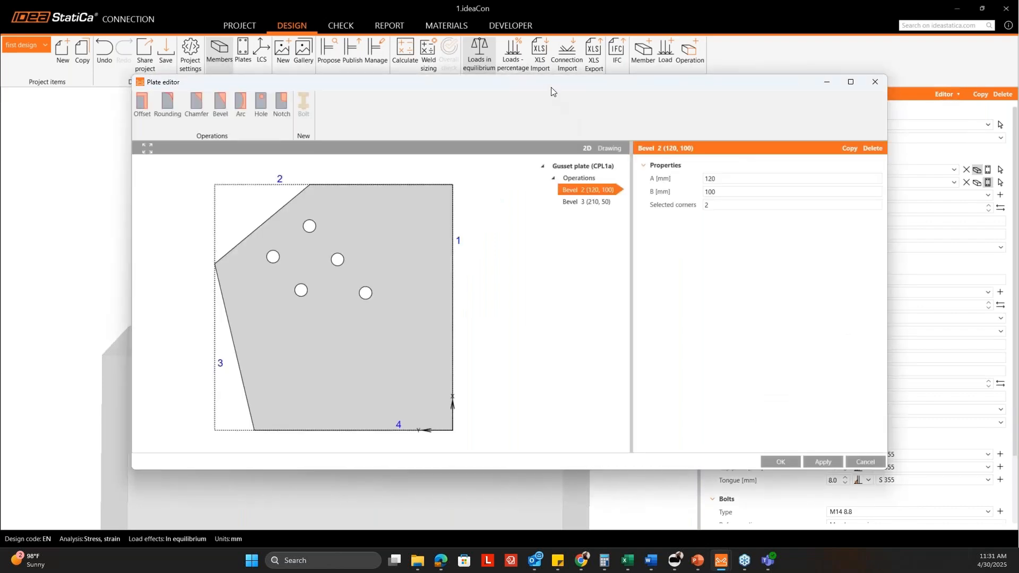
left_click_drag(555, 85, 573, 85)
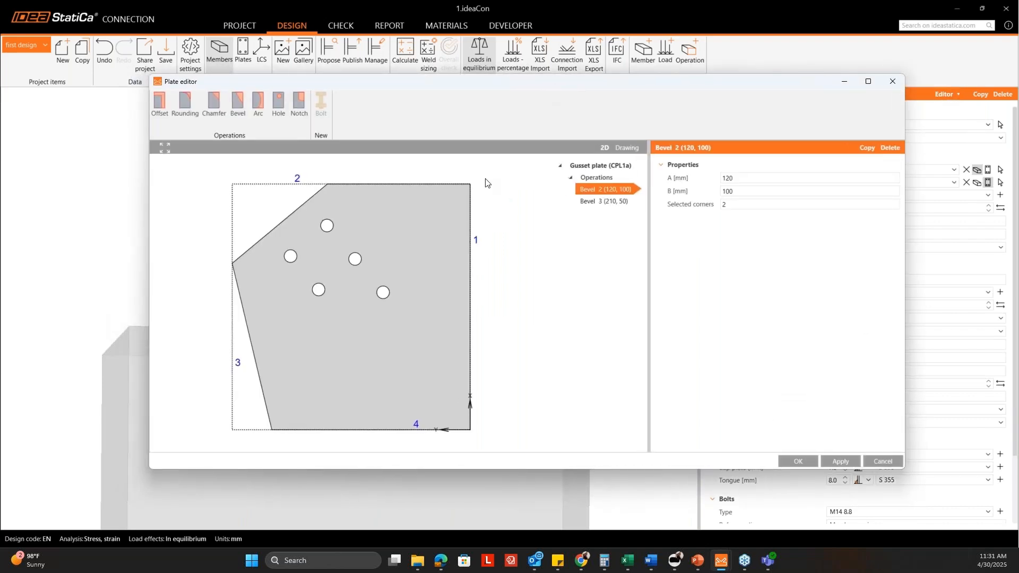
Add a 16 mm diameter circular hole to gusset plate CPL1a with its center at X 127 mm and Y 71 mm
left_click(279, 116)
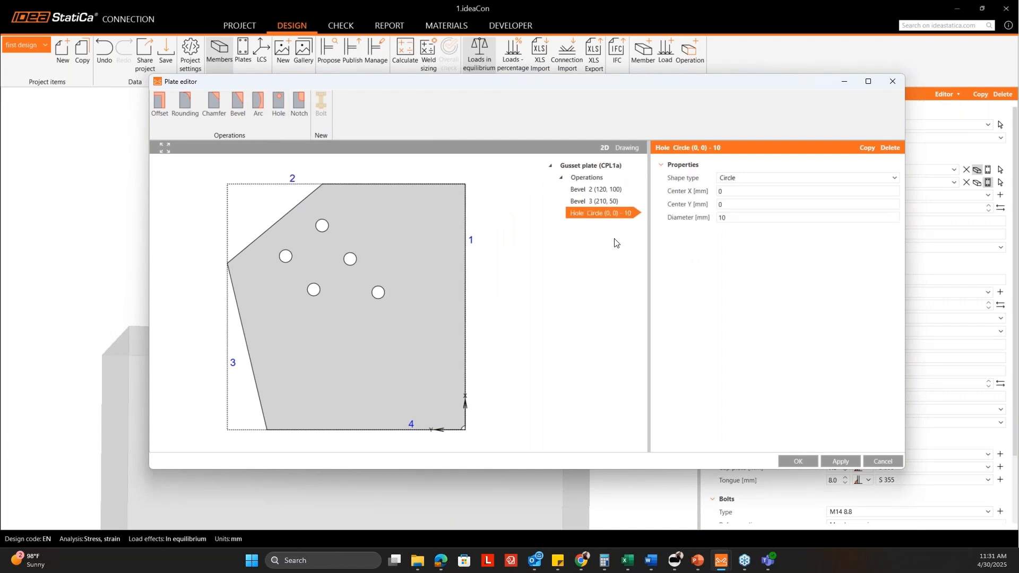
left_click(758, 222)
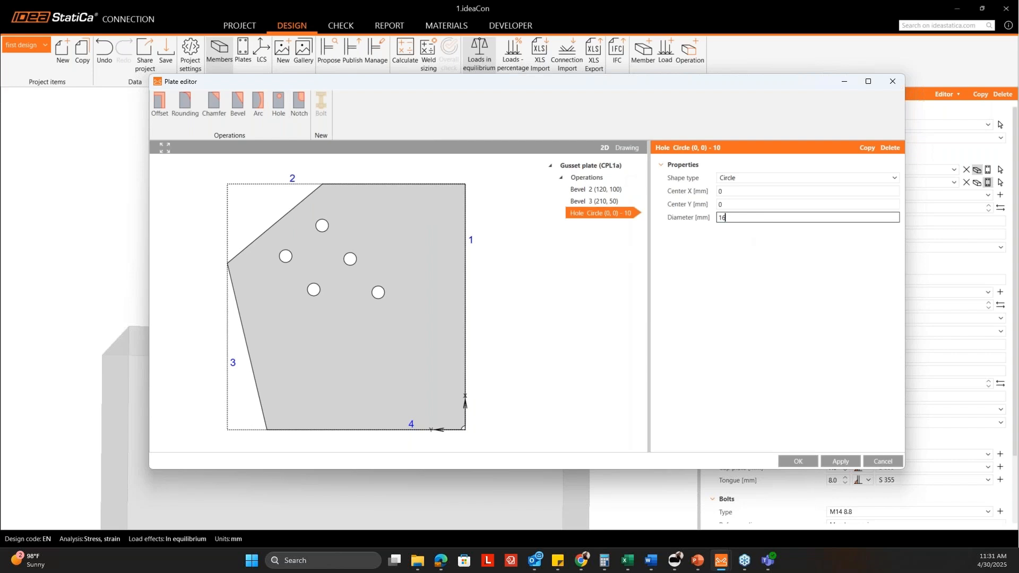
key("Return")
left_click(740, 191)
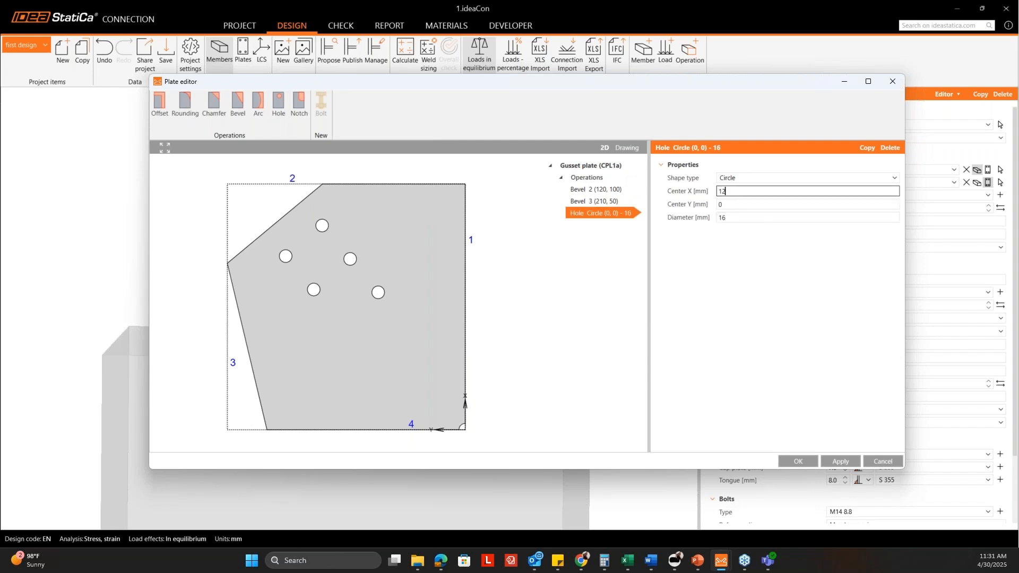
key("Tab")
type("7")
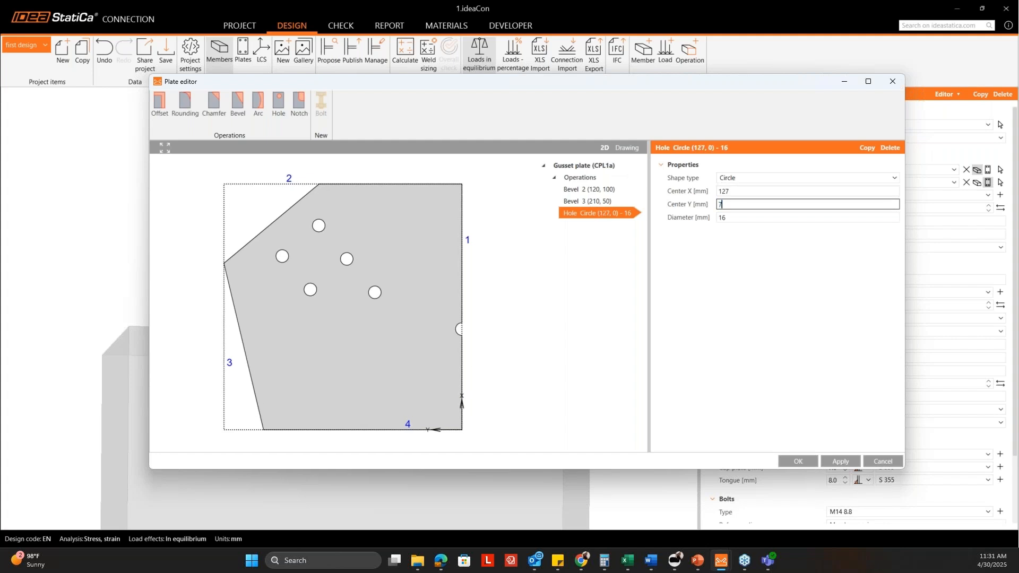
type("1")
key("Tab")
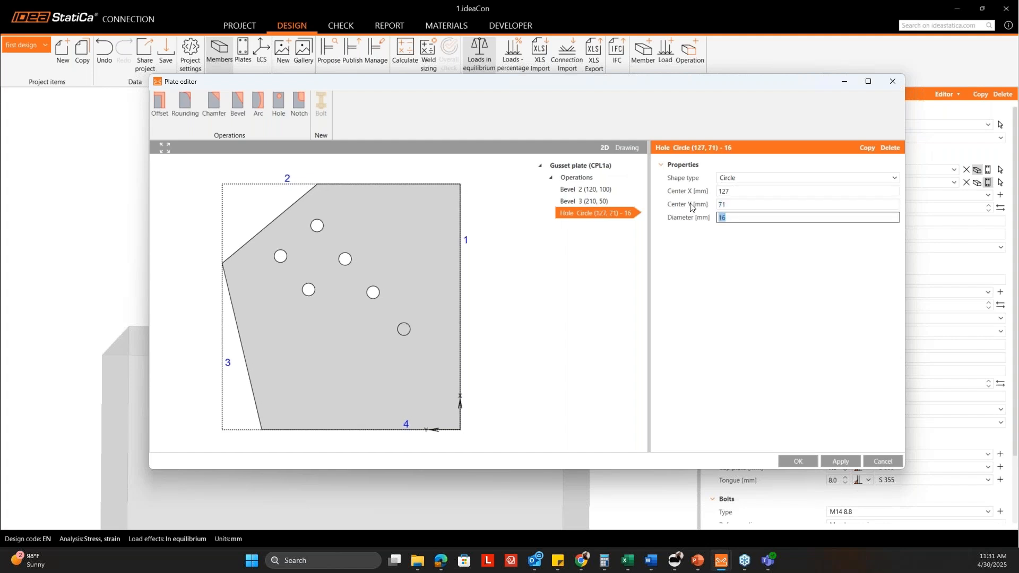
Copy the 16 mm gusset plate hole and set the copy's center to X 89 mm and Y 117 mm
right_click(605, 215)
left_click(613, 223)
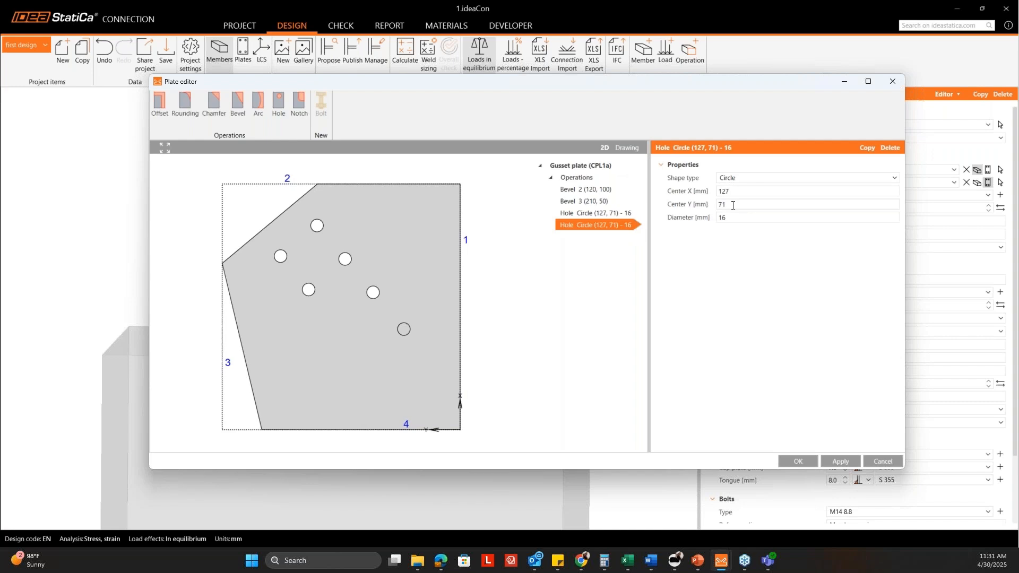
left_click(745, 192)
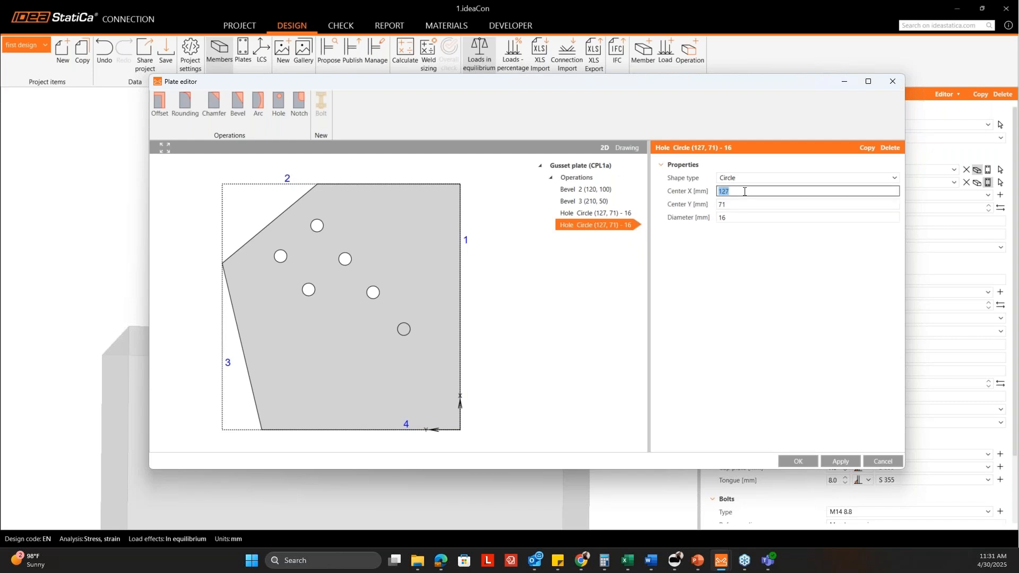
type("89")
key("Tab")
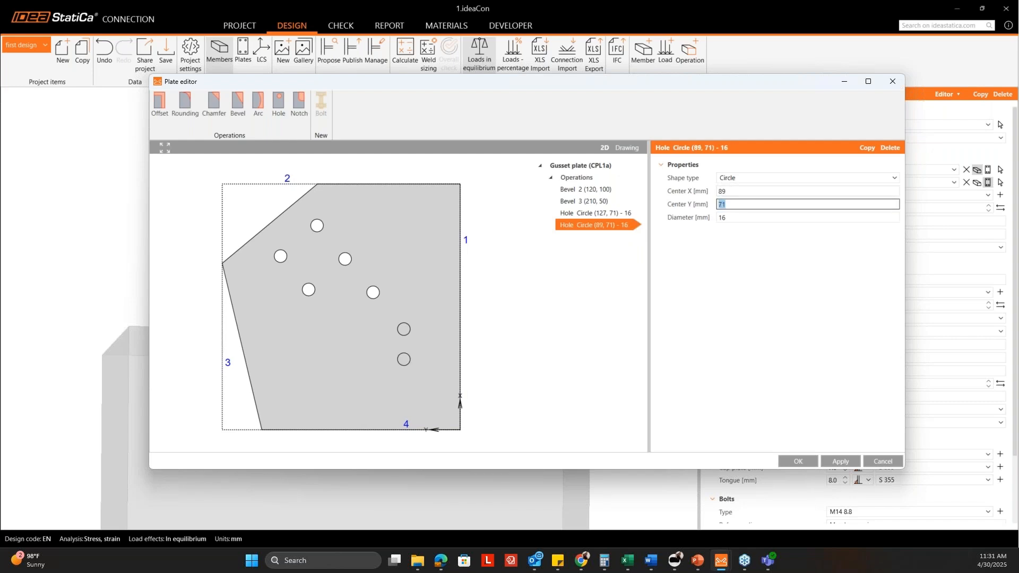
key("Tab")
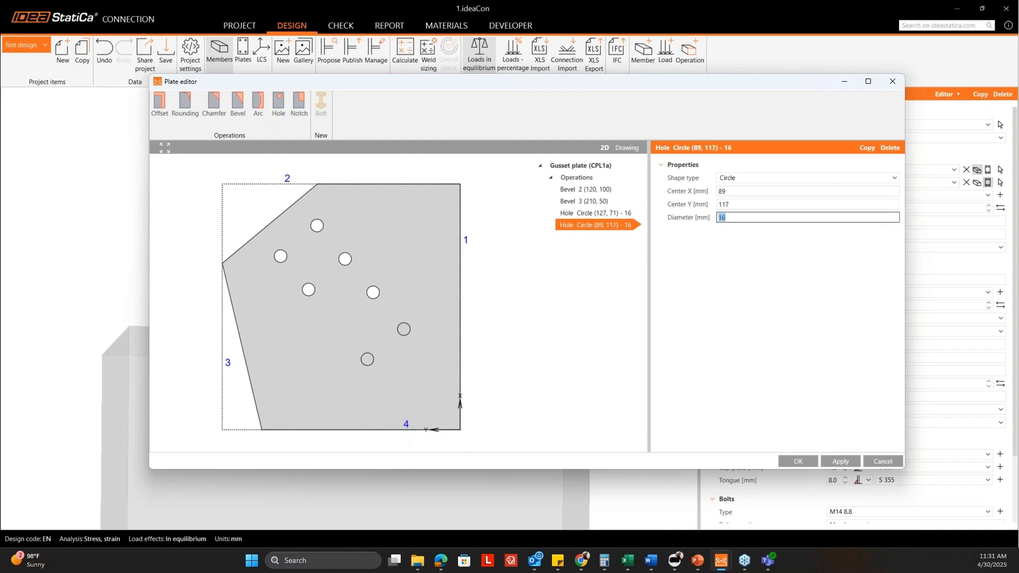
Copy the second gusset hole, set the new copy's center to X 135 mm and Y 156 mm, and accept the plate edits
right_click(604, 222)
left_click(623, 231)
double_click(732, 193)
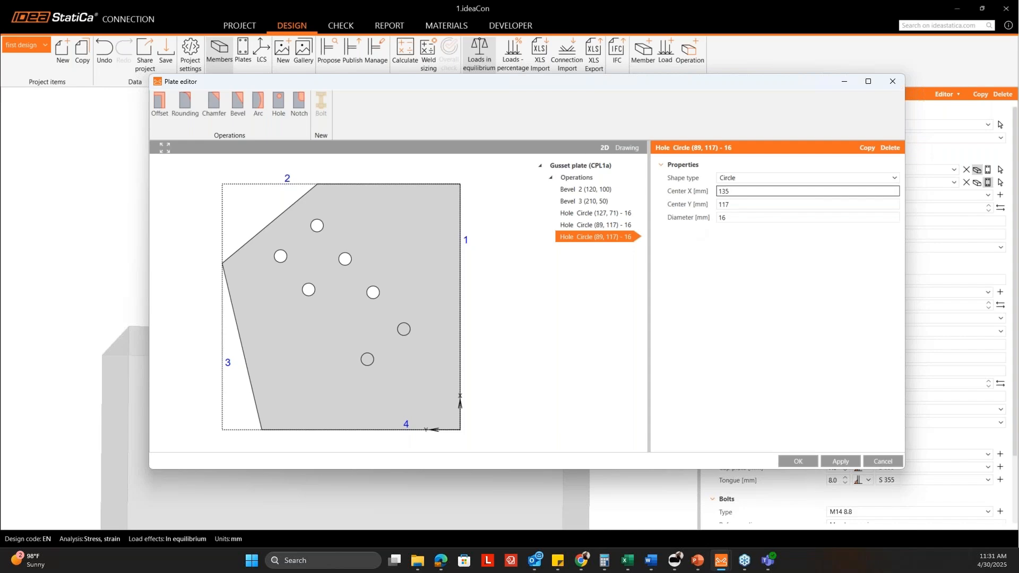
key("Tab")
type("1")
key("Tab")
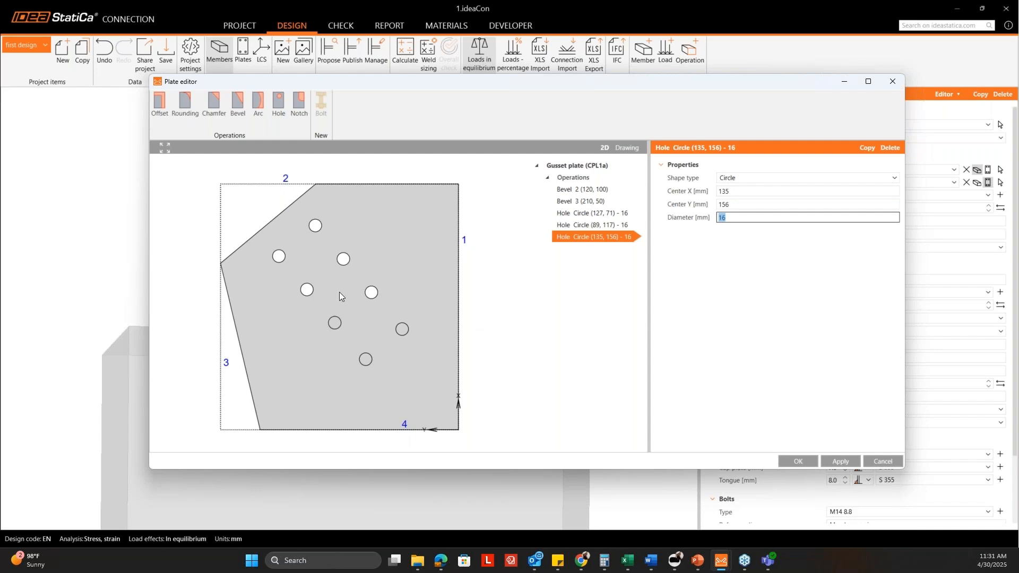
left_click(841, 462)
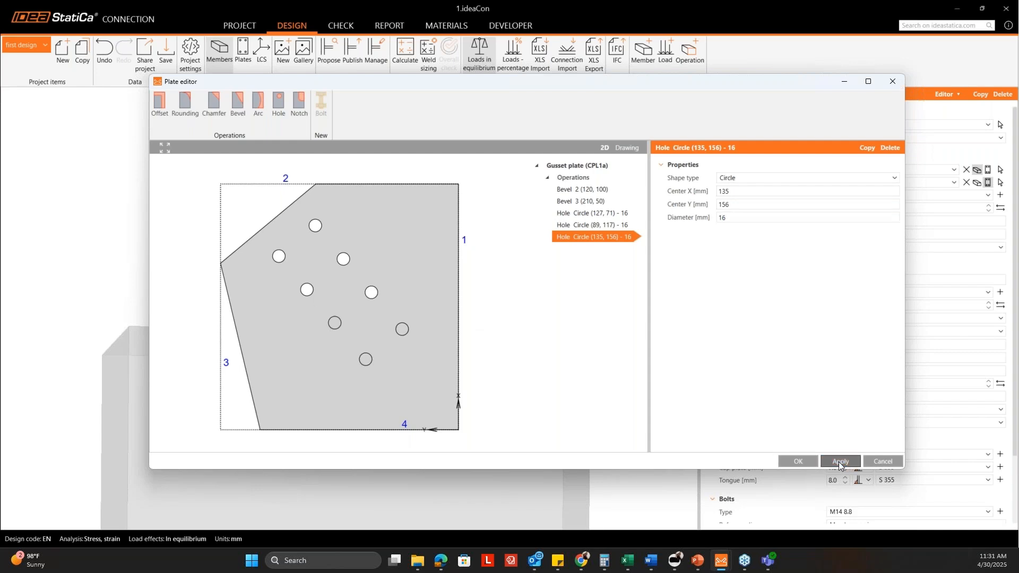
left_click(803, 462)
Check that the empty holes line up through the gusset and tongue plates, and calculate the connection
scroll(422, 299, "up", 5)
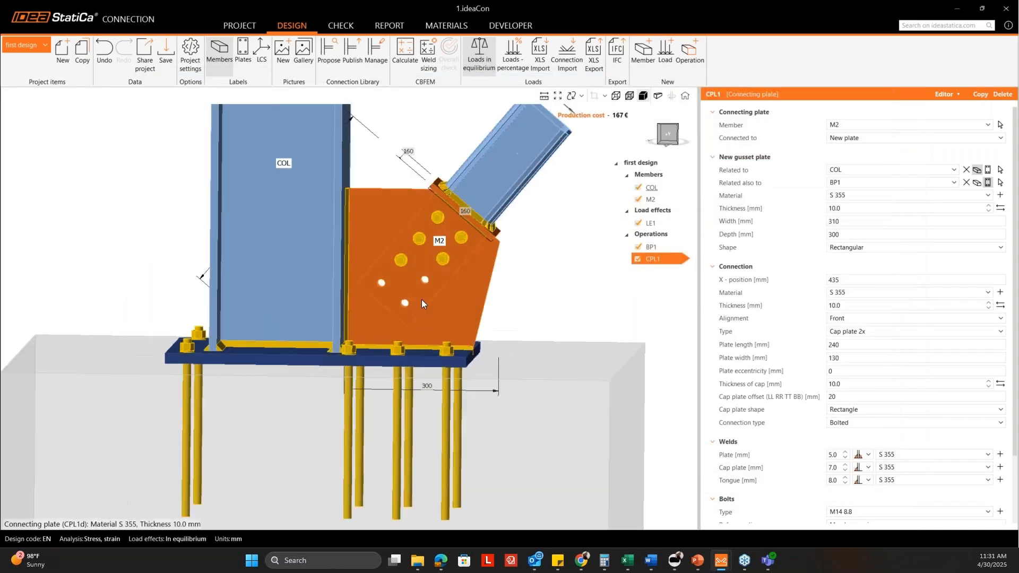
middle_click_drag(412, 299, 360, 276)
scroll(429, 279, "up", 5)
scroll(416, 279, "up", 6)
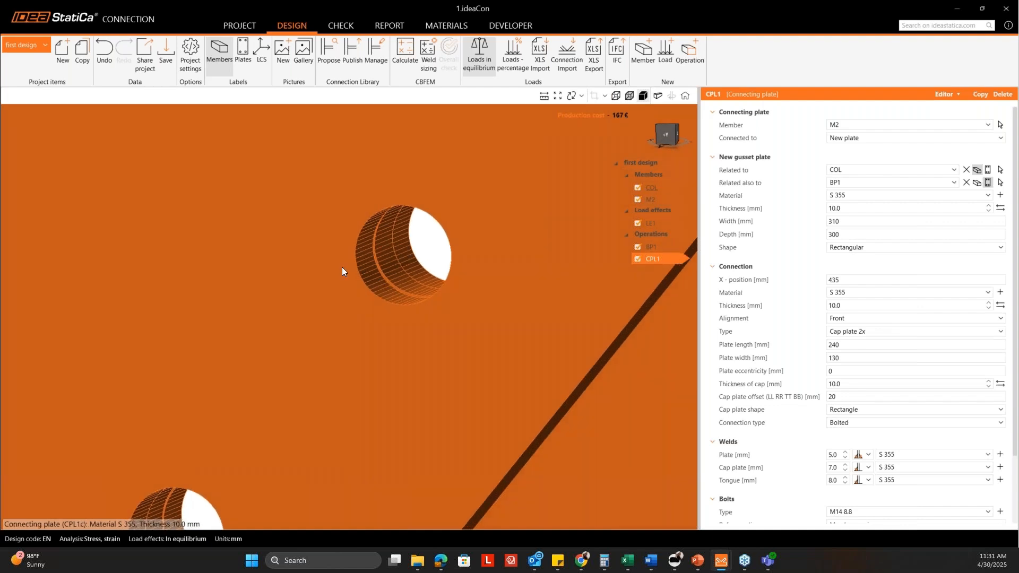
scroll(412, 276, "down", 8)
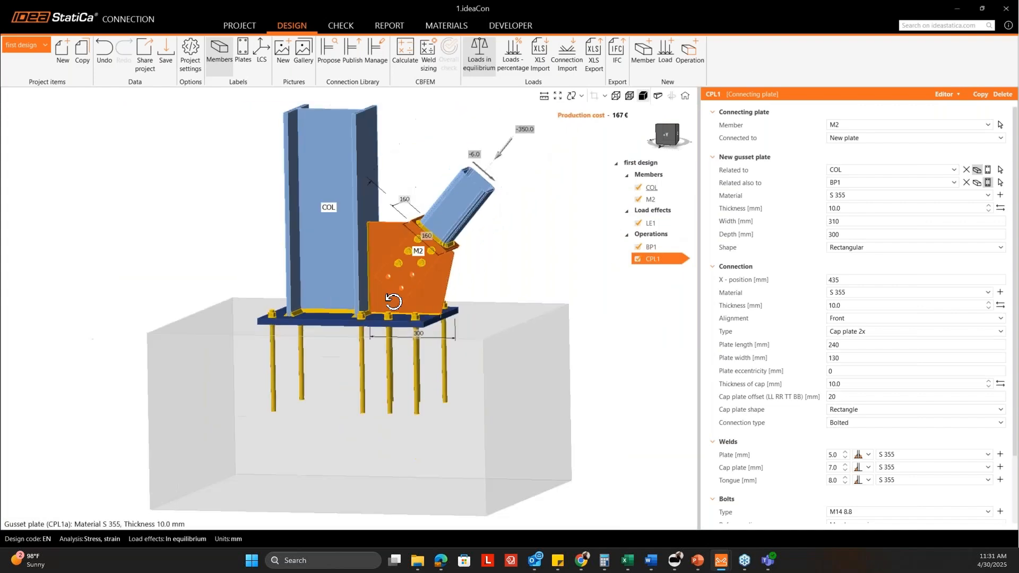
middle_click_drag(413, 276, 433, 174)
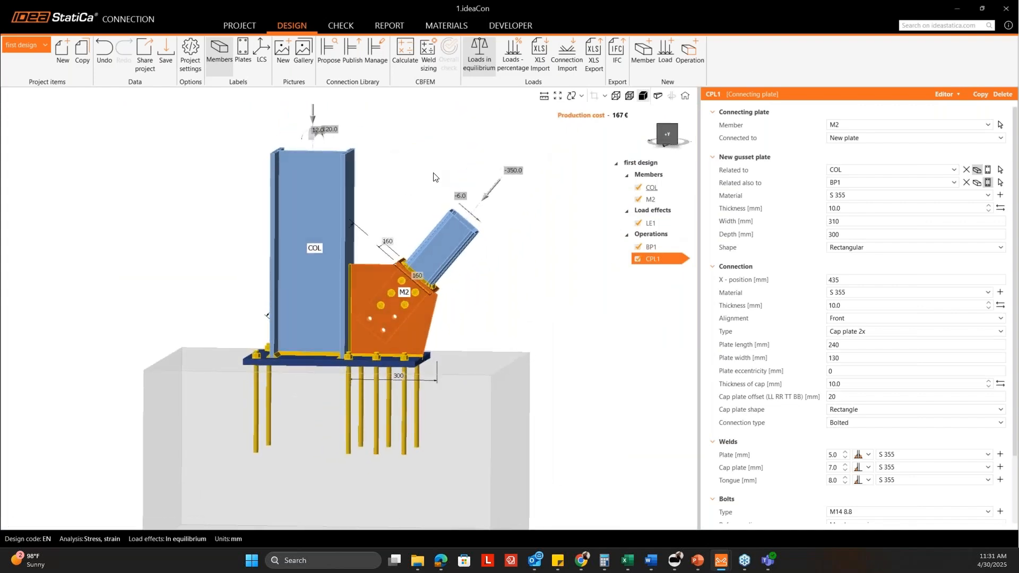
left_click(406, 50)
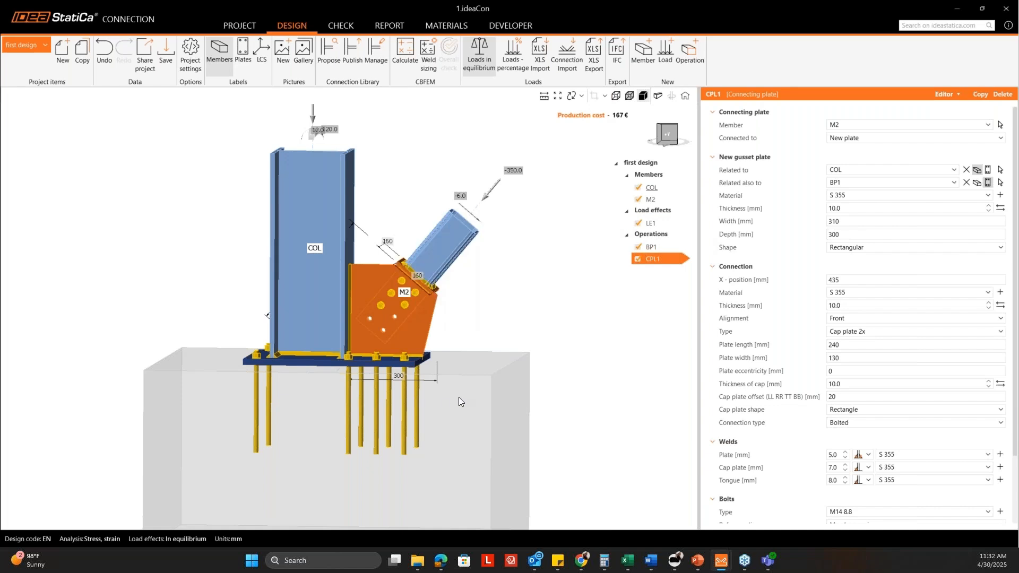
middle_click_drag(146, 260, 205, 268)
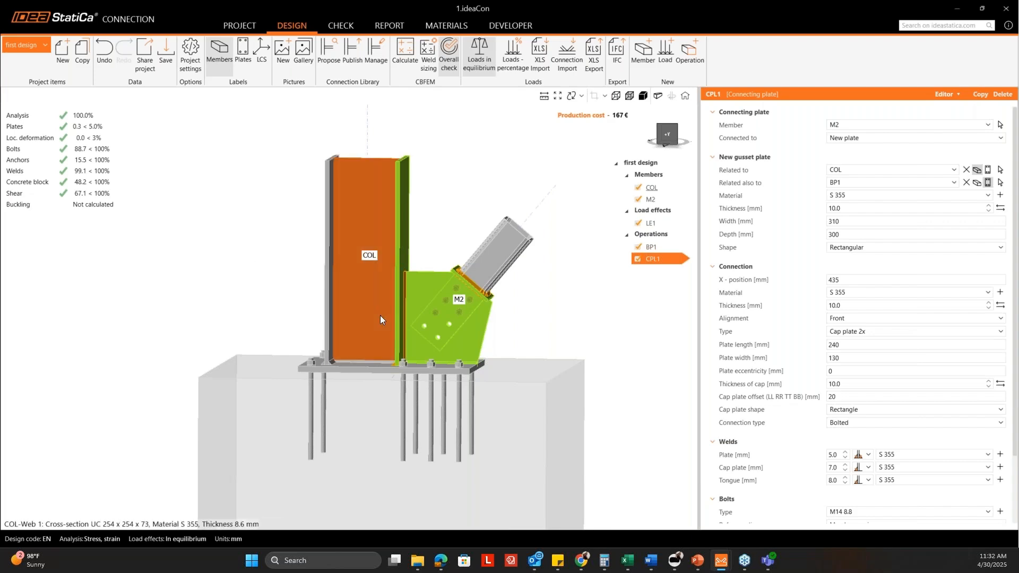
Examine the calculated connection from several angles, focusing on the bolts and empty holes in the gusset and tongue plates
scroll(380, 315, "up", 5)
right_click_drag(412, 331, 385, 344)
scroll(387, 334, "down", 5)
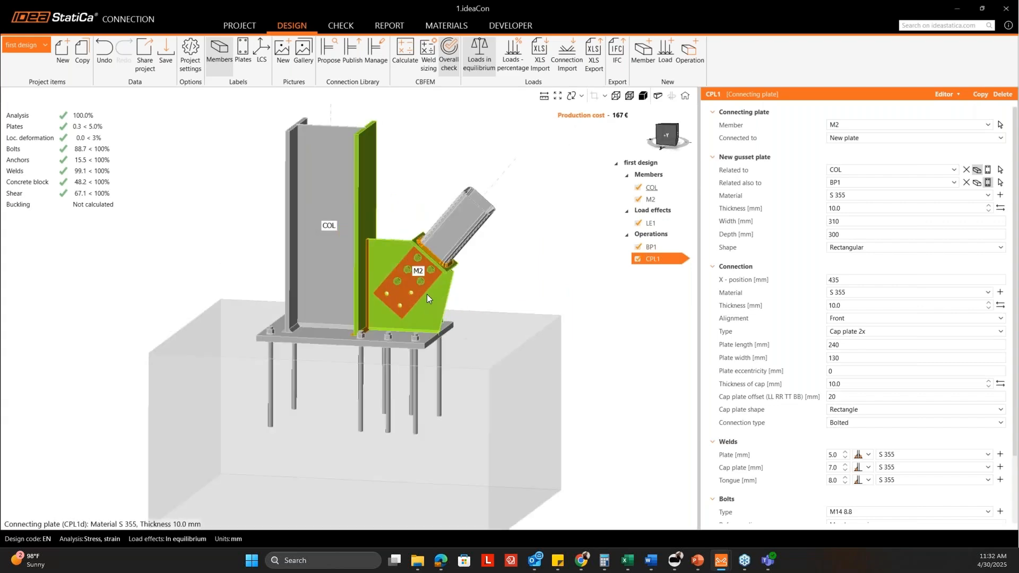
scroll(410, 294, "up", 10)
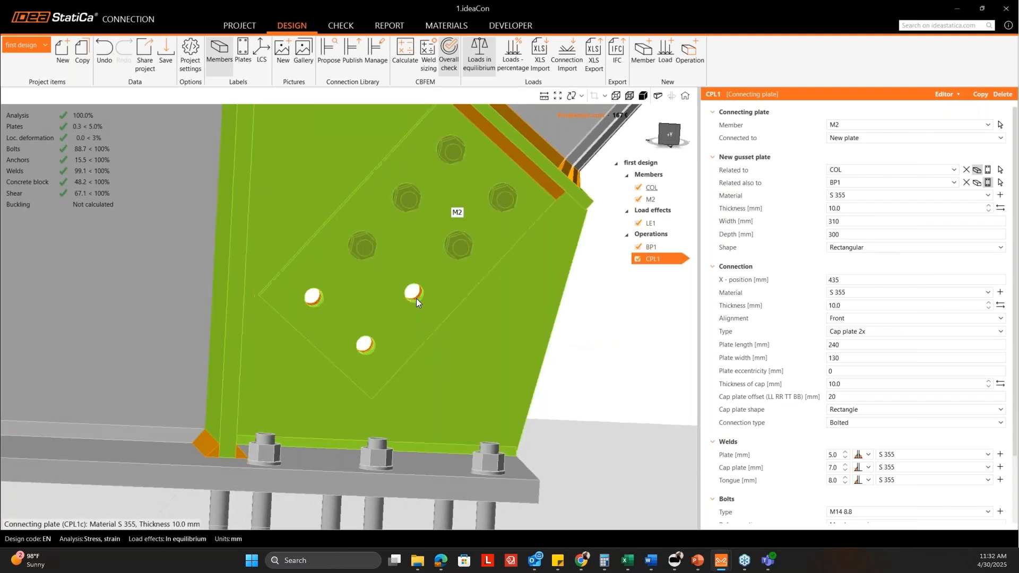
scroll(416, 298, "down", 4)
scroll(394, 302, "down", 3)
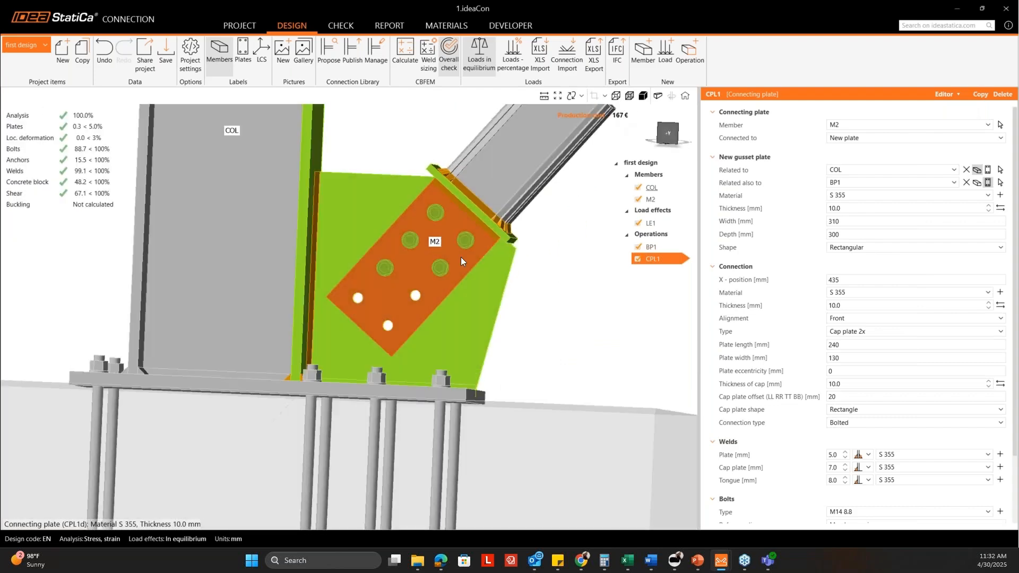
scroll(444, 281, "down", 3)
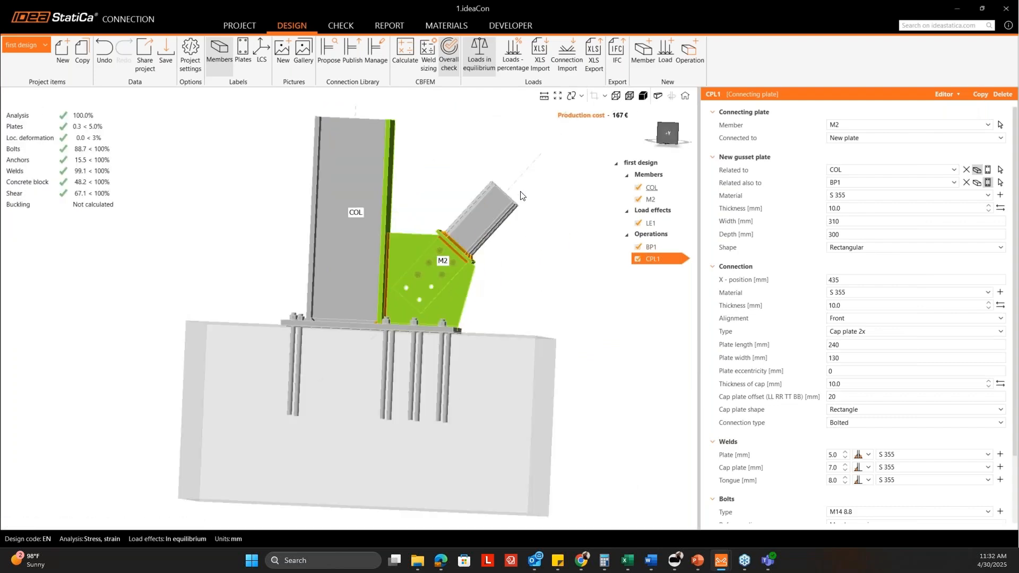
scroll(443, 270, "down", 3)
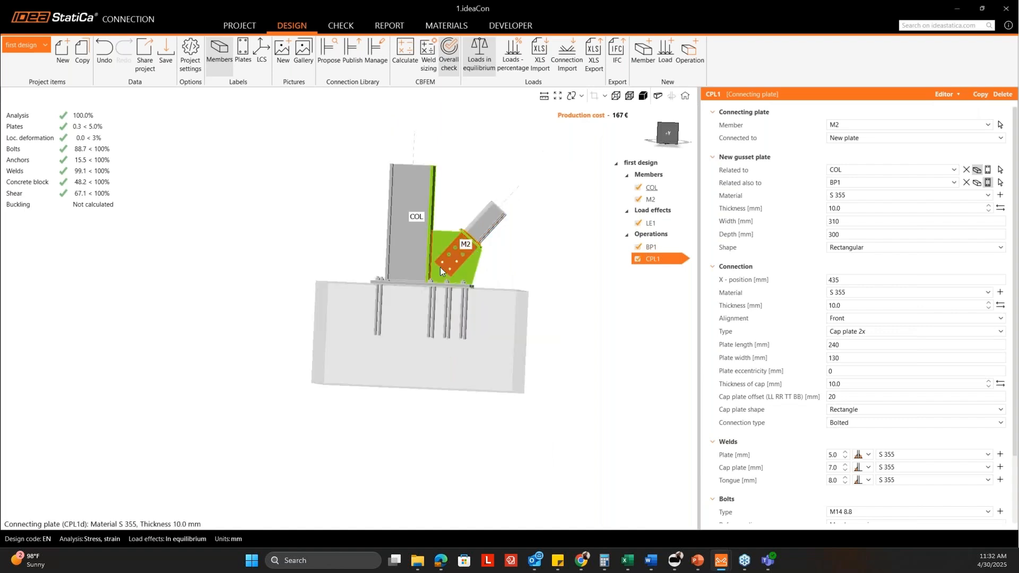
right_click_drag(443, 270, 475, 256)
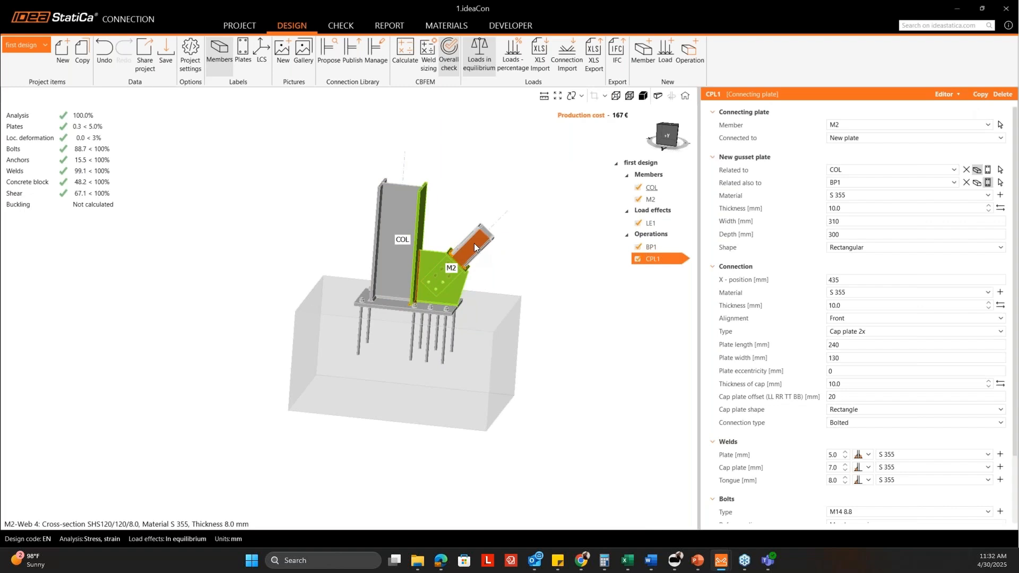
right_click_drag(415, 236, 431, 280)
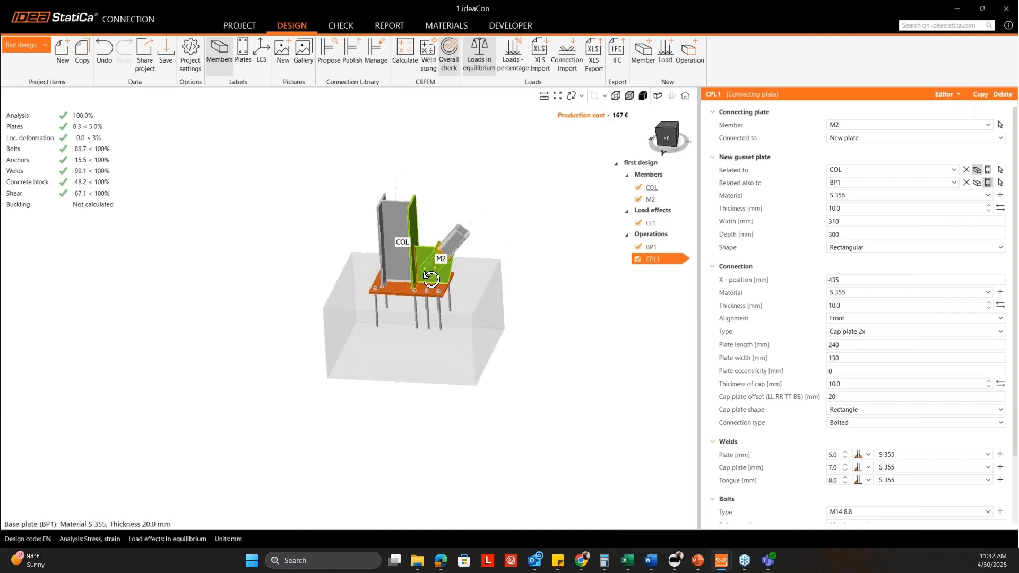
scroll(404, 249, "up", 4)
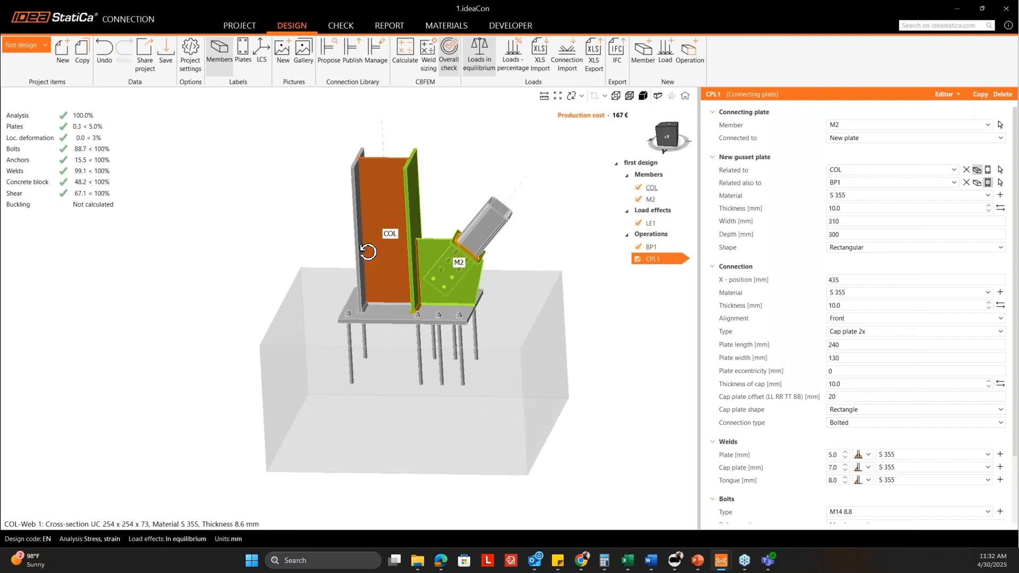
Create a section view through the web of column COL
right_click_drag(368, 251, 404, 191)
left_click(394, 190)
right_click(394, 190)
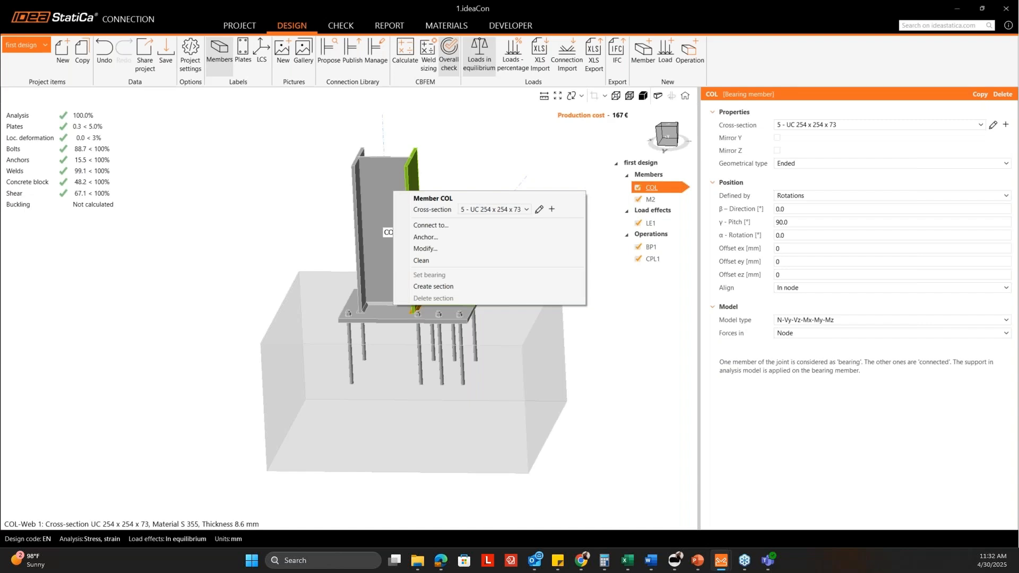
left_click(384, 189)
right_click(386, 194)
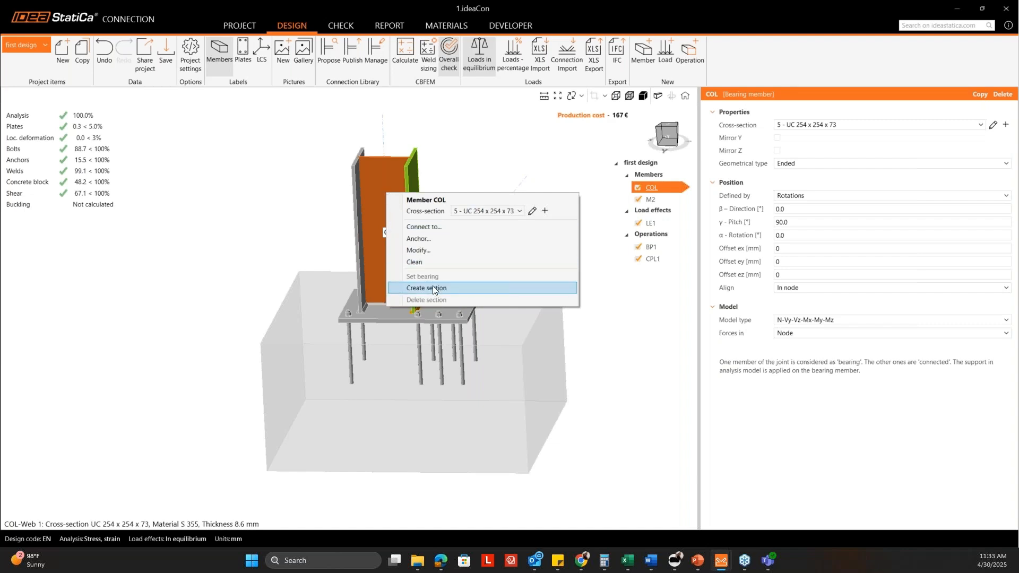
left_click(378, 196)
right_click(378, 196)
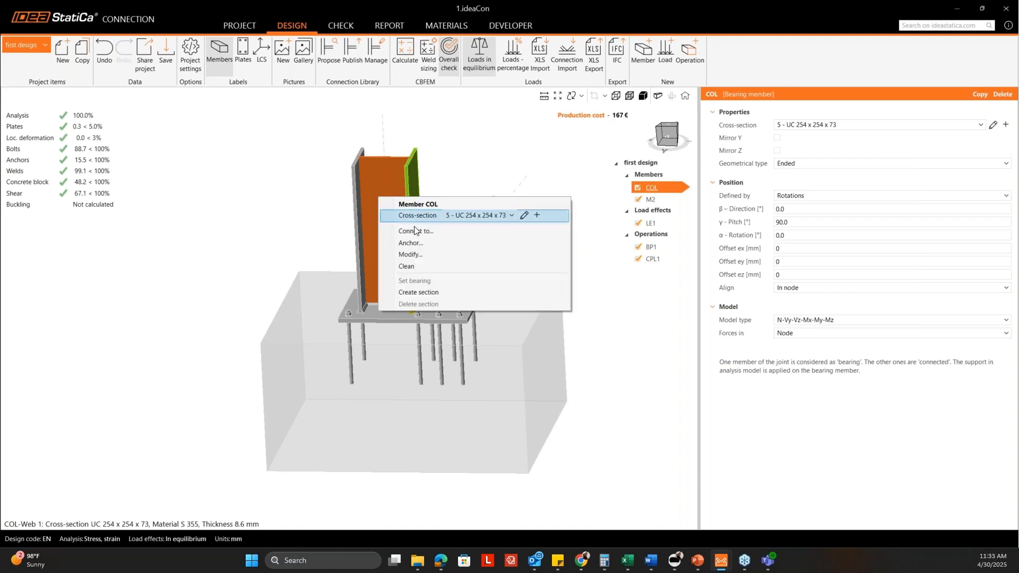
left_click(438, 292)
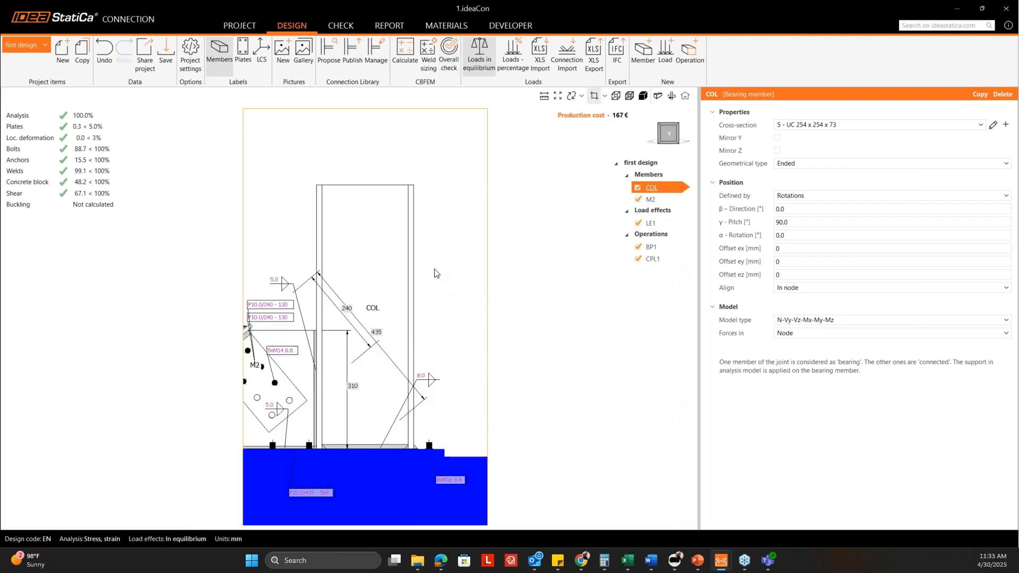
Extend the section box sideways to enclose brace M2 with its gusset plate, and raise its upper boundary above the column
scroll(453, 293, "down", 3)
middle_click_drag(409, 380, 442, 401)
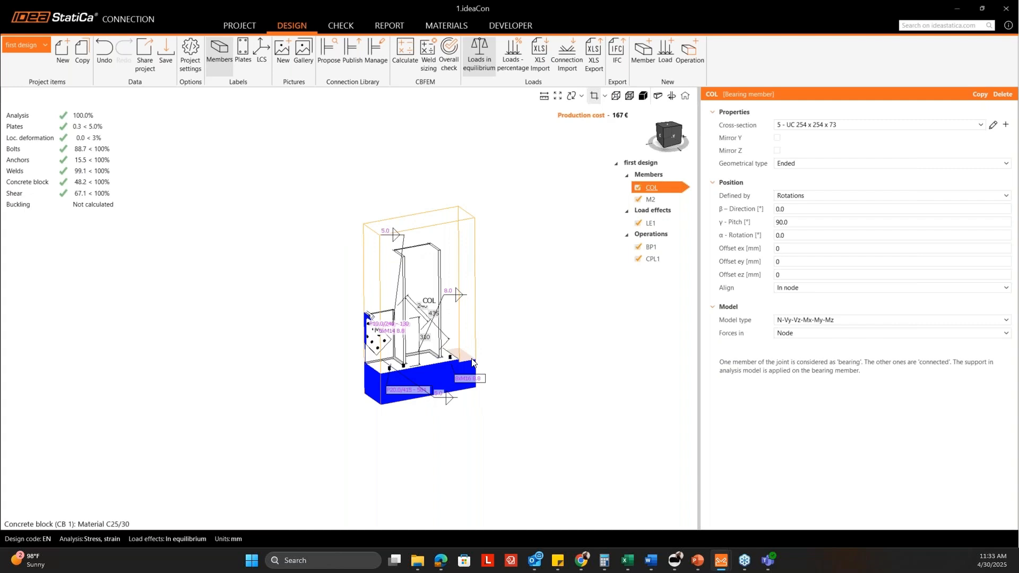
scroll(440, 308, "up", 2)
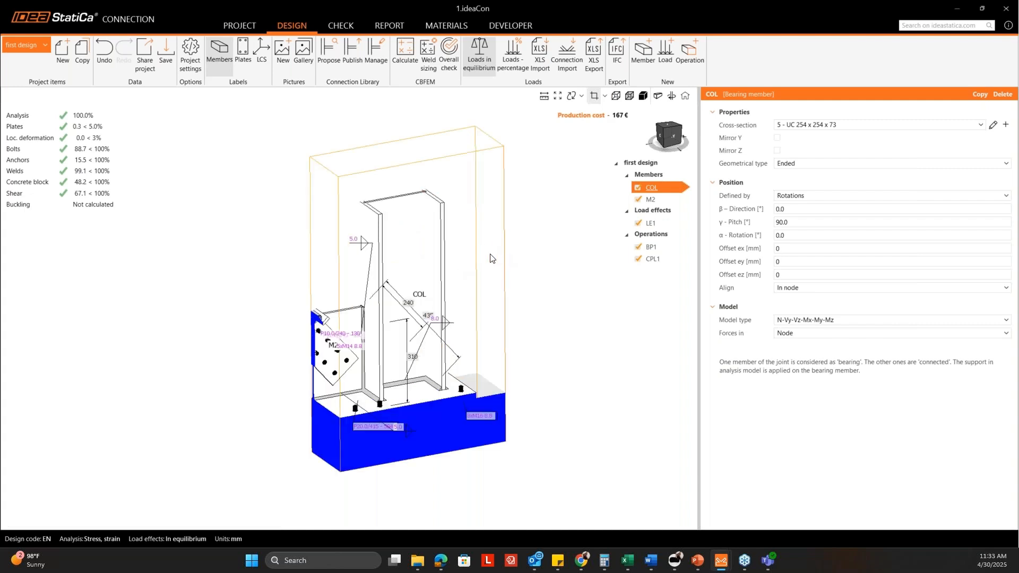
scroll(490, 258, "down", 1)
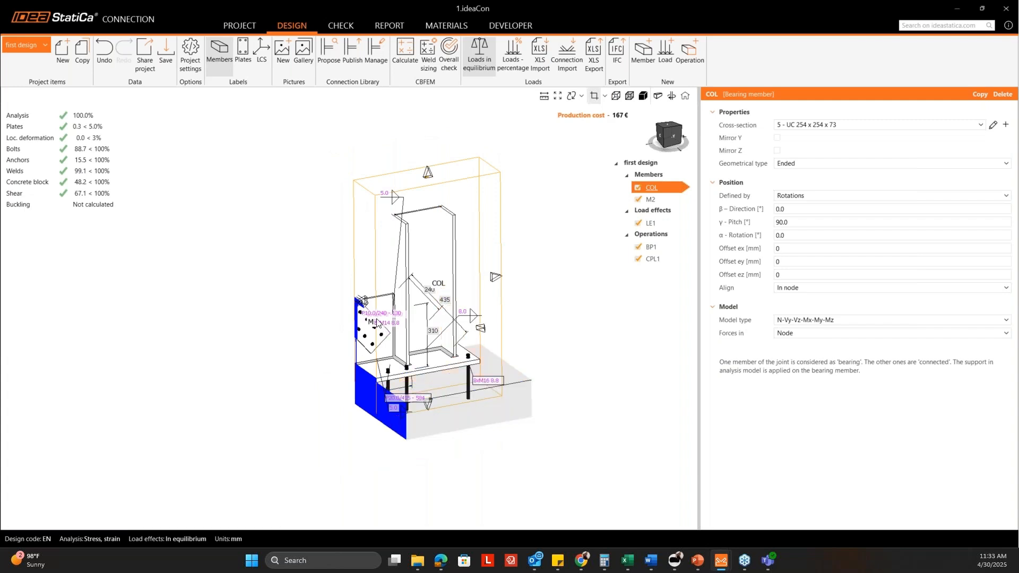
left_click_drag(362, 299, 243, 343)
left_click(675, 148)
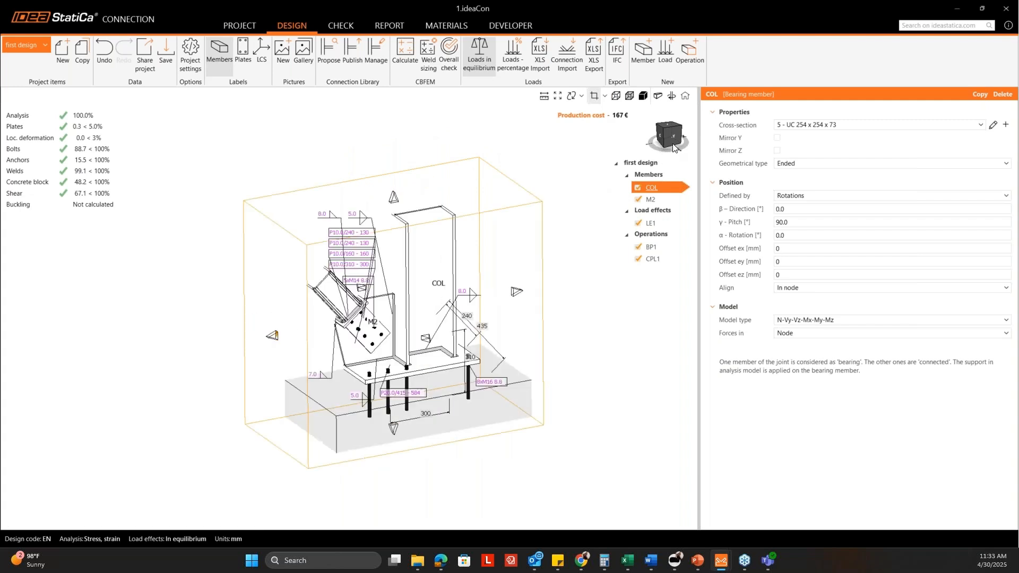
left_click_drag(394, 198, 391, 141)
Orient the section view square to the column web to review its labels and dimensions, and open the list of created sections
right_click_drag(448, 307, 484, 308)
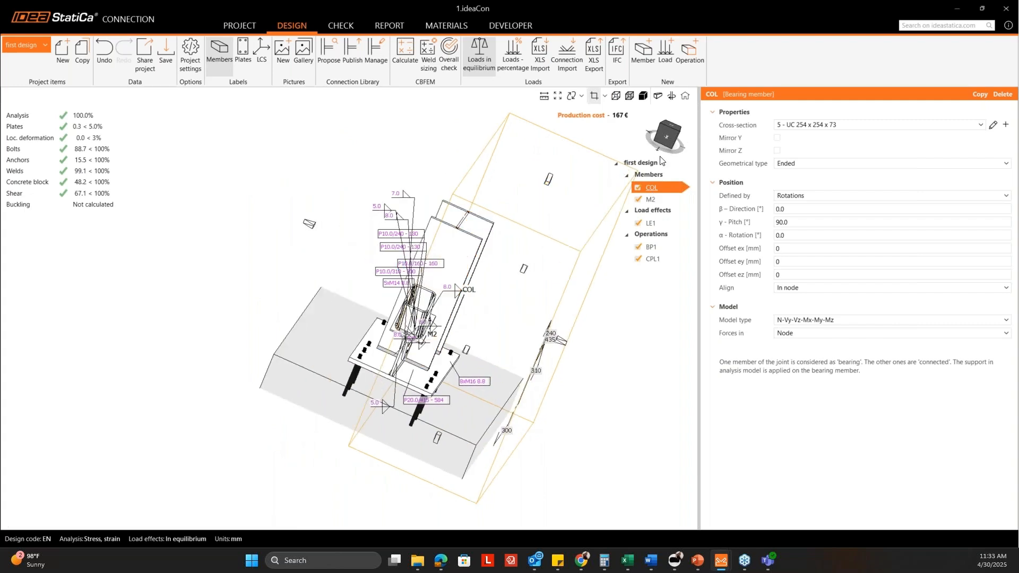
mouse_move(667, 133)
left_mouse_down()
mouse_move(639, 128)
mouse_move(667, 139)
left_mouse_up()
left_click(667, 137)
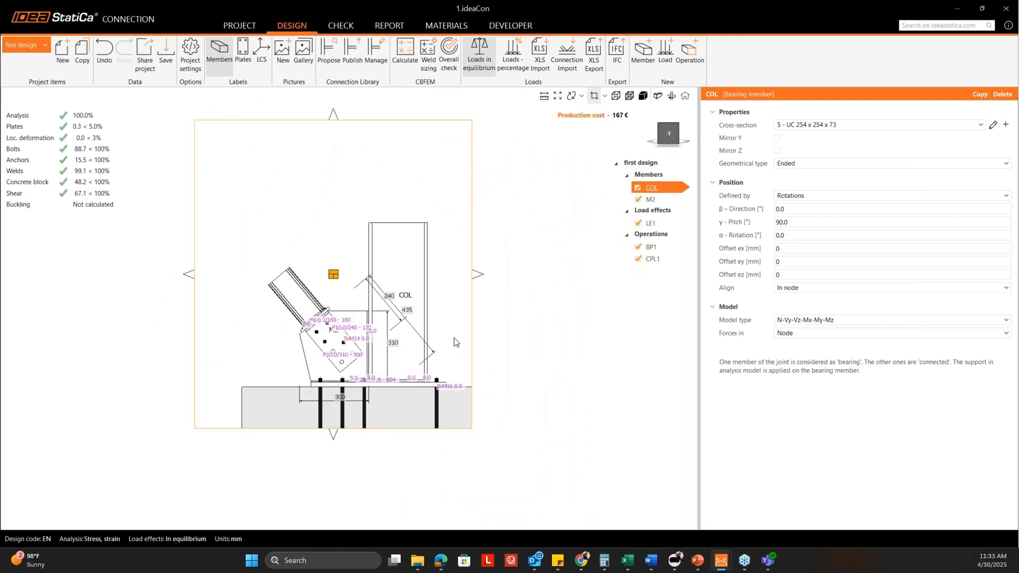
scroll(391, 344, "up", 1)
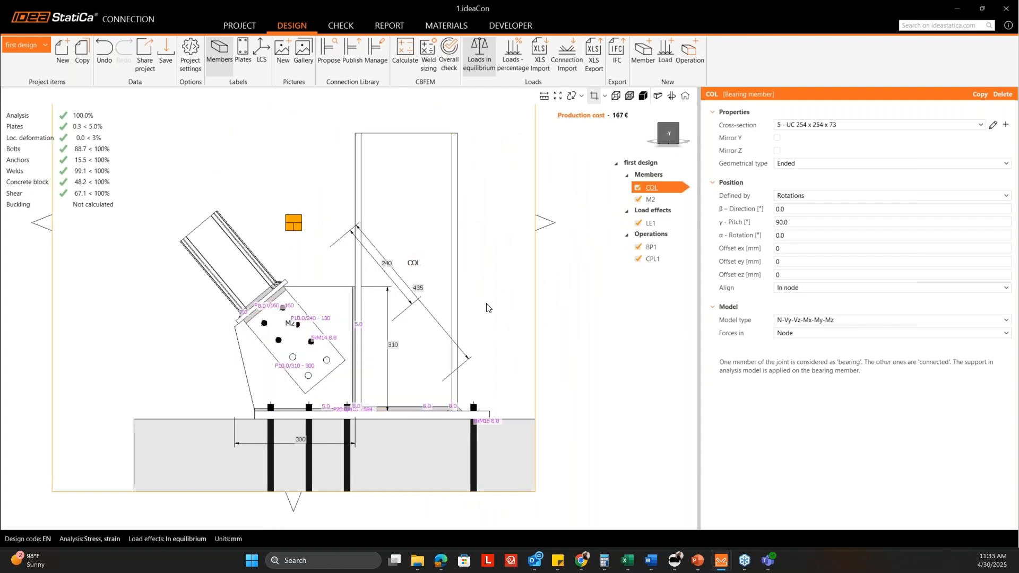
scroll(364, 243, "down", 2)
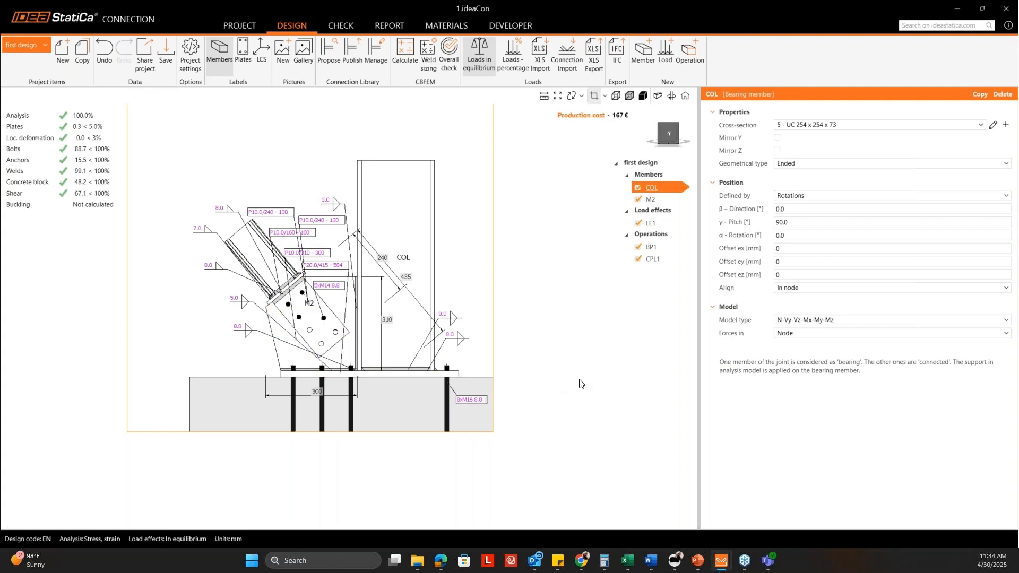
scroll(580, 384, "down", 3)
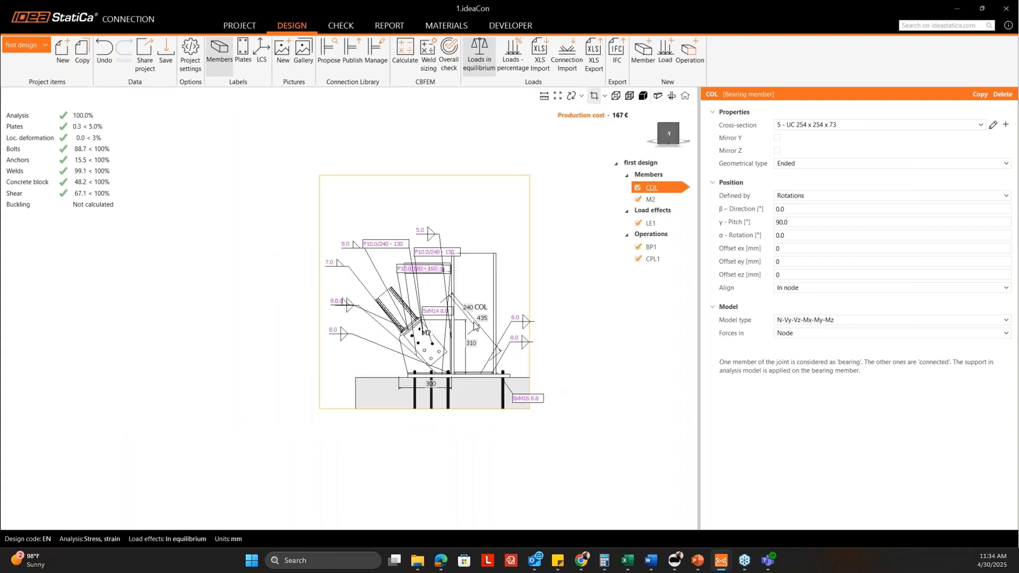
left_click(604, 102)
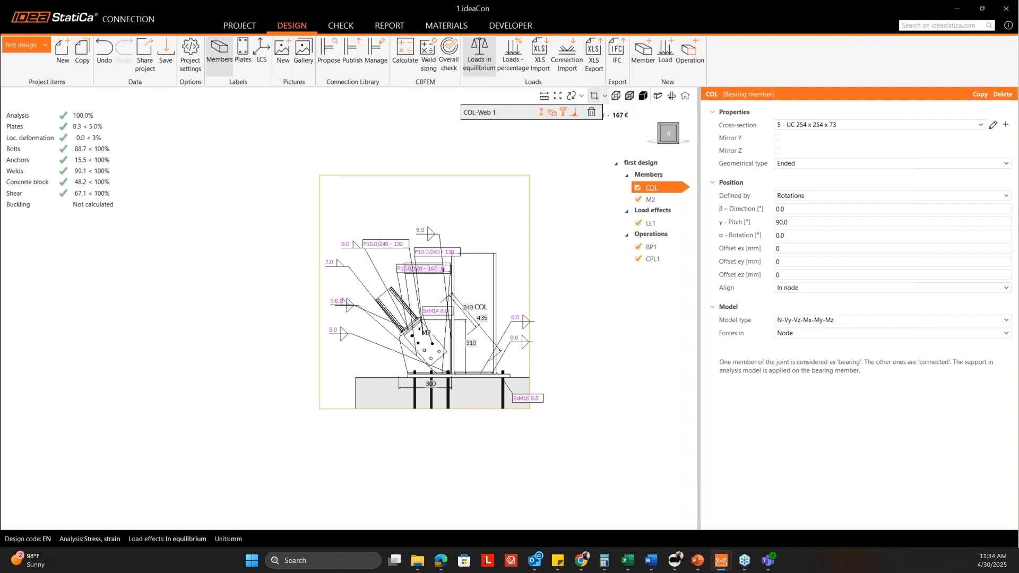
Hide the dimension lines, plate labels and weld labels in section COL-Web 1, keeping the bolt labels displayed
left_click(542, 113)
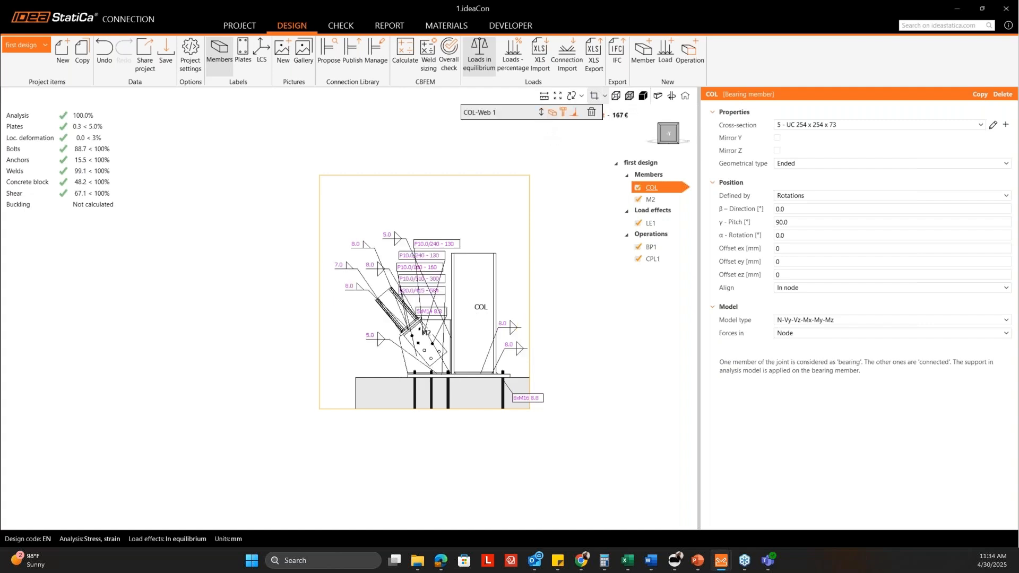
left_click(552, 115)
left_click(575, 116)
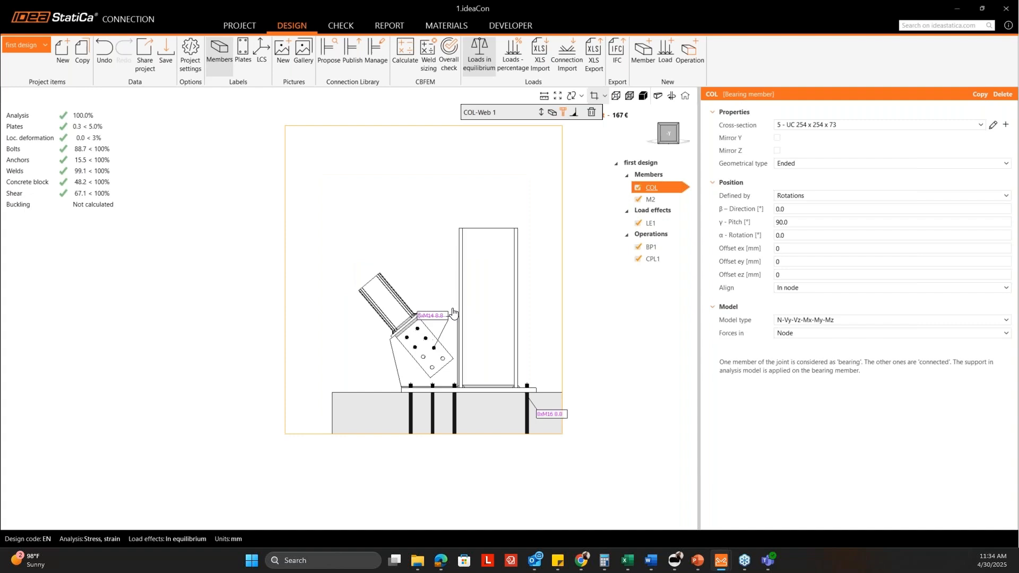
Capture a new picture of the section view and save it to the gallery
scroll(433, 337, "down", 2)
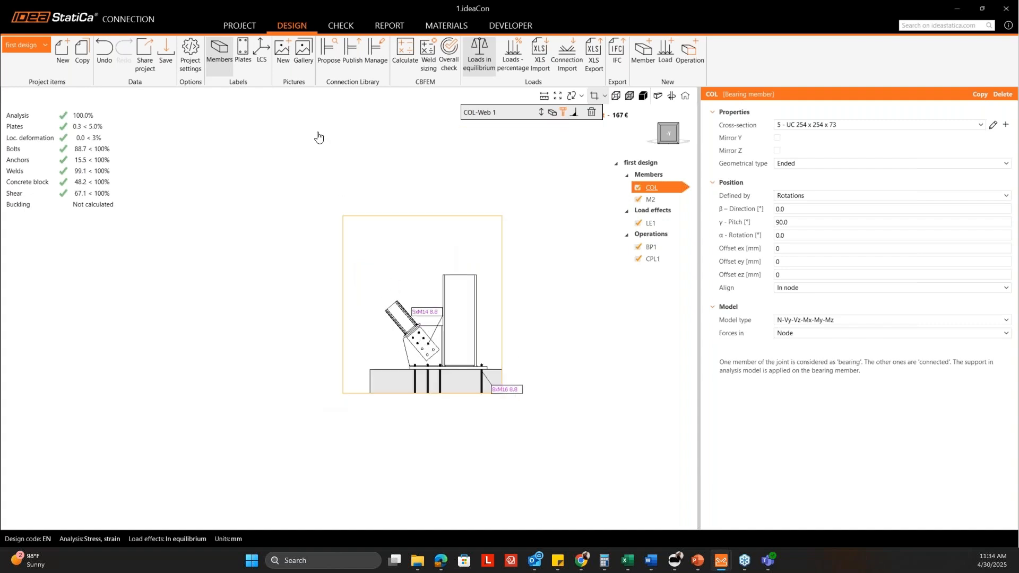
left_click(283, 62)
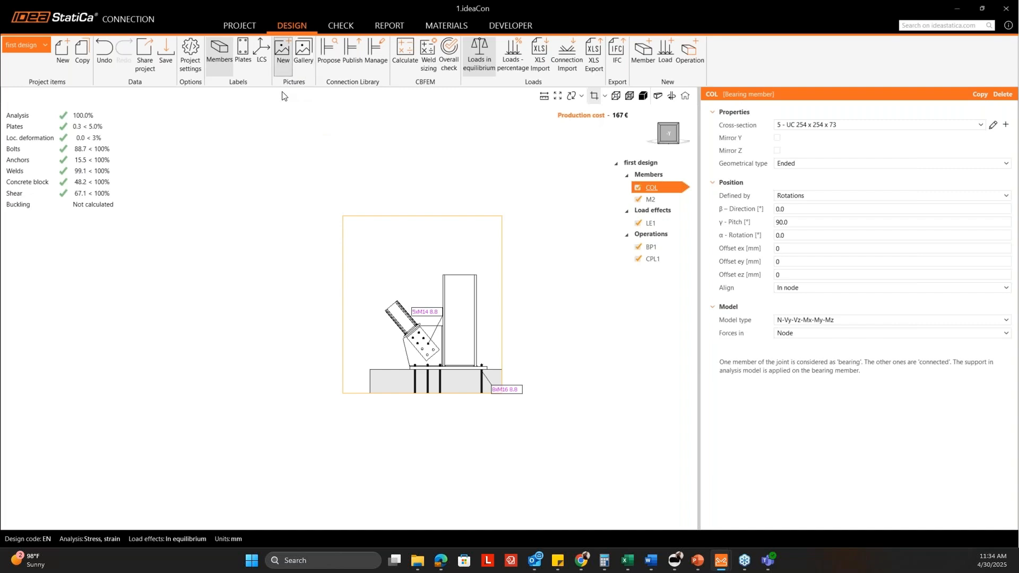
left_click(486, 285)
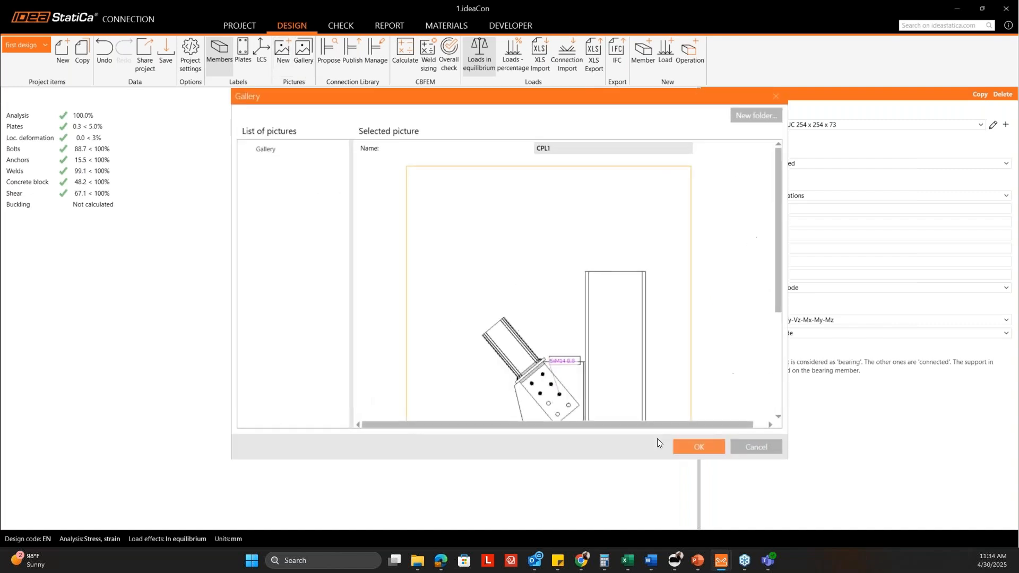
left_click(692, 448)
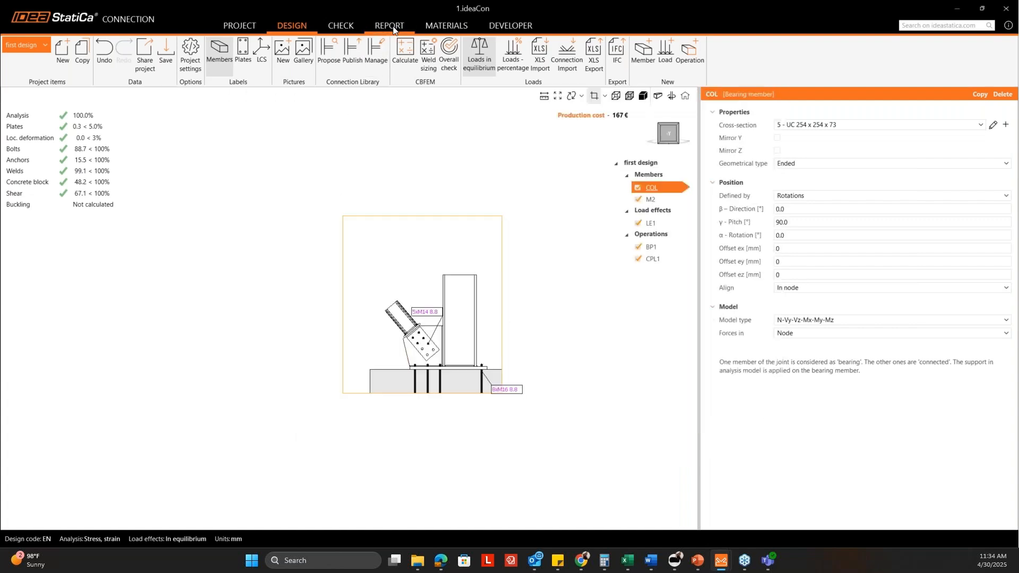
Generate the detailed report for the current project item and review its 3D model picture and COL-Web 1 section drawing
left_click(393, 27)
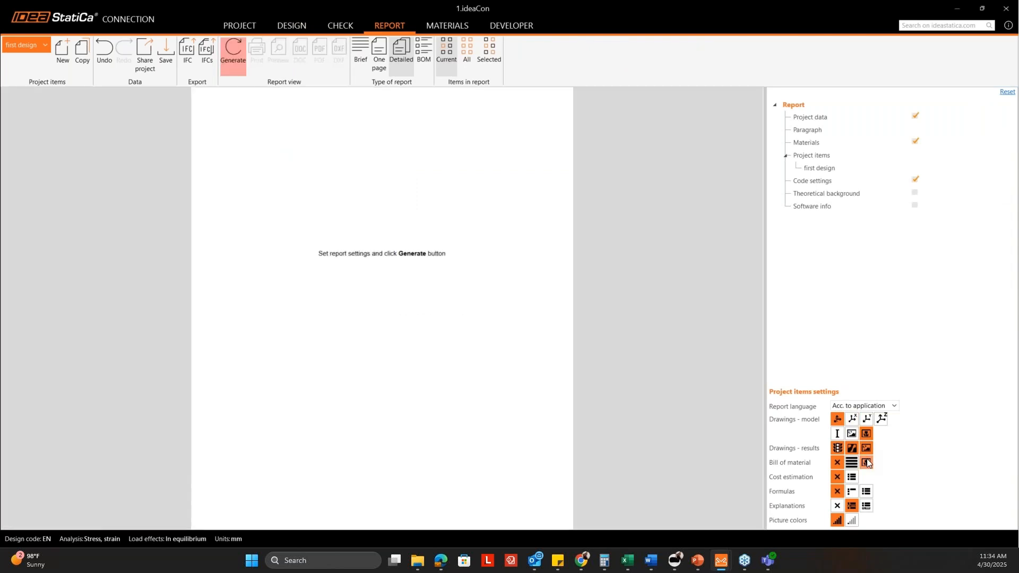
left_click(234, 66)
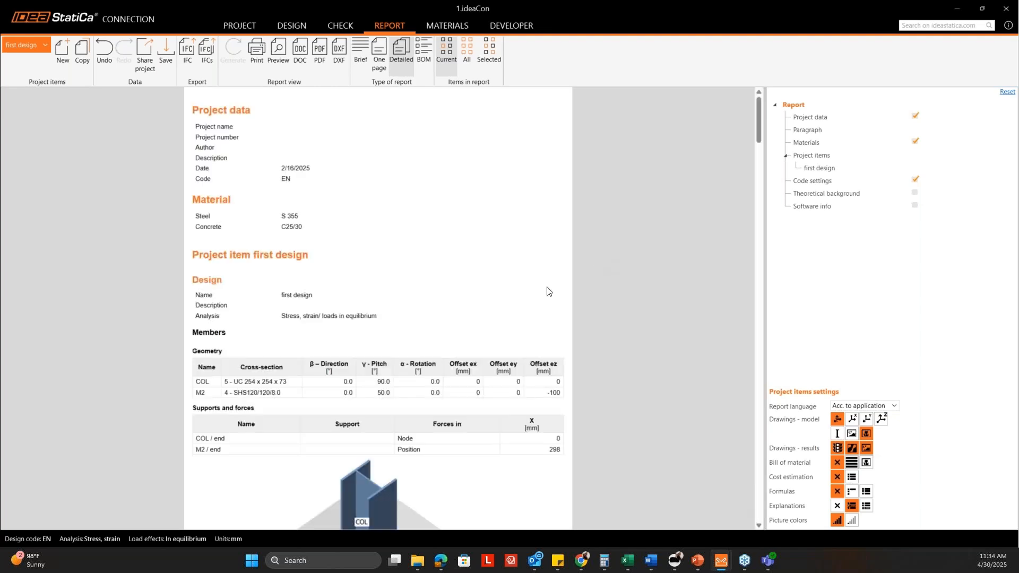
scroll(546, 289, "down", 10)
scroll(454, 310, "up", 2)
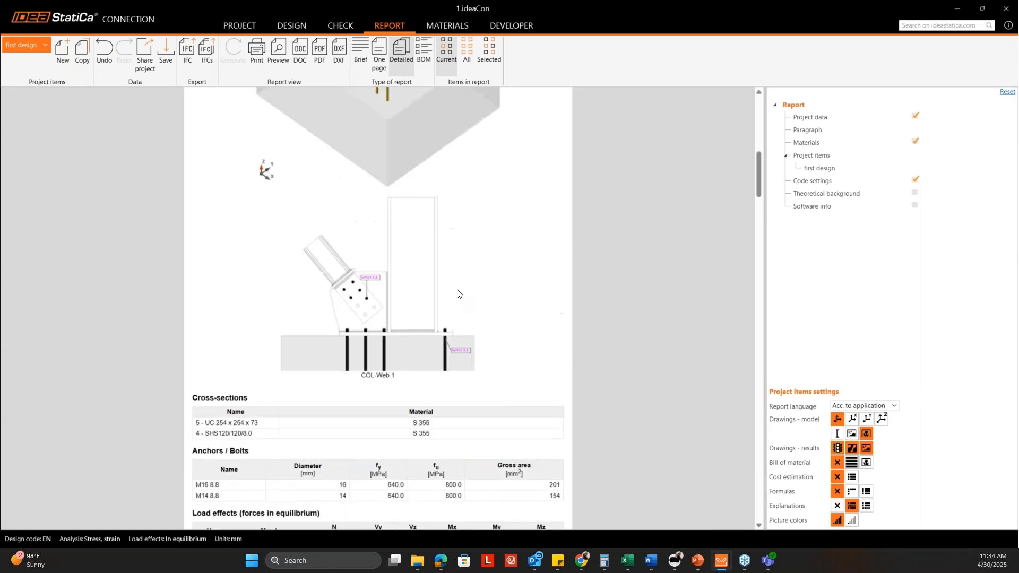
scroll(471, 326, "down", 4)
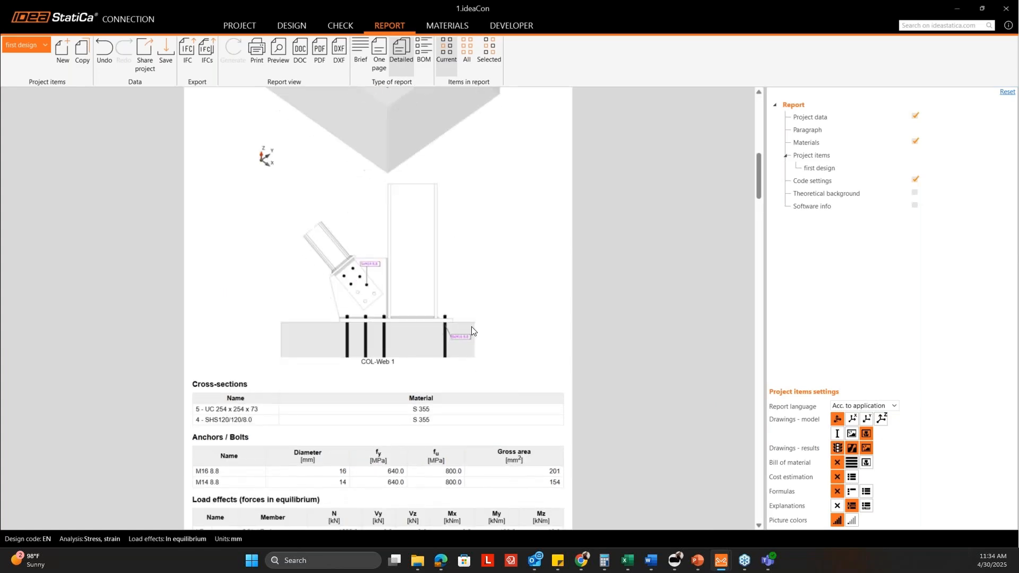
scroll(474, 345, "up", 4)
scroll(531, 303, "up", 4)
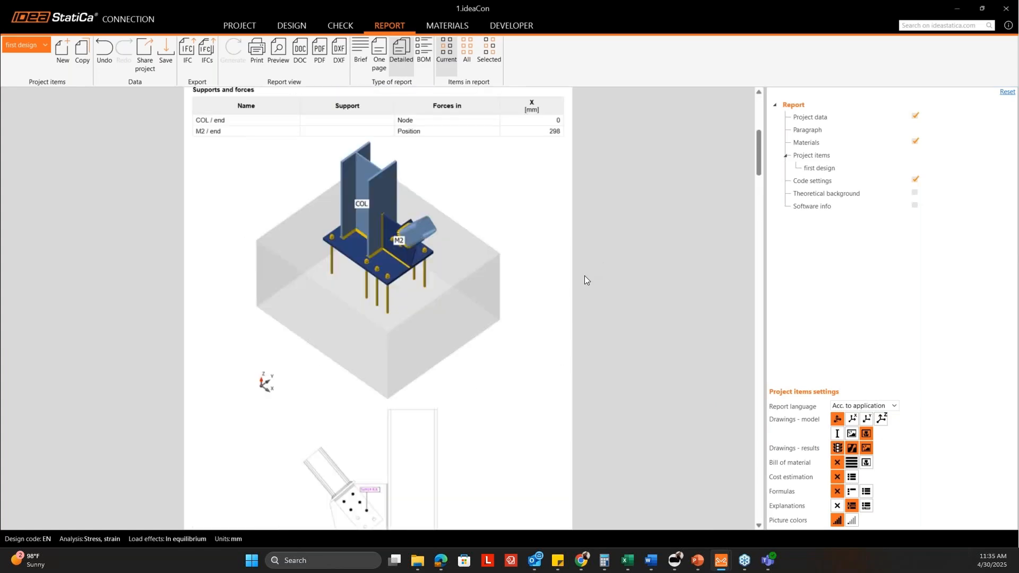
scroll(608, 279, "up", 3)
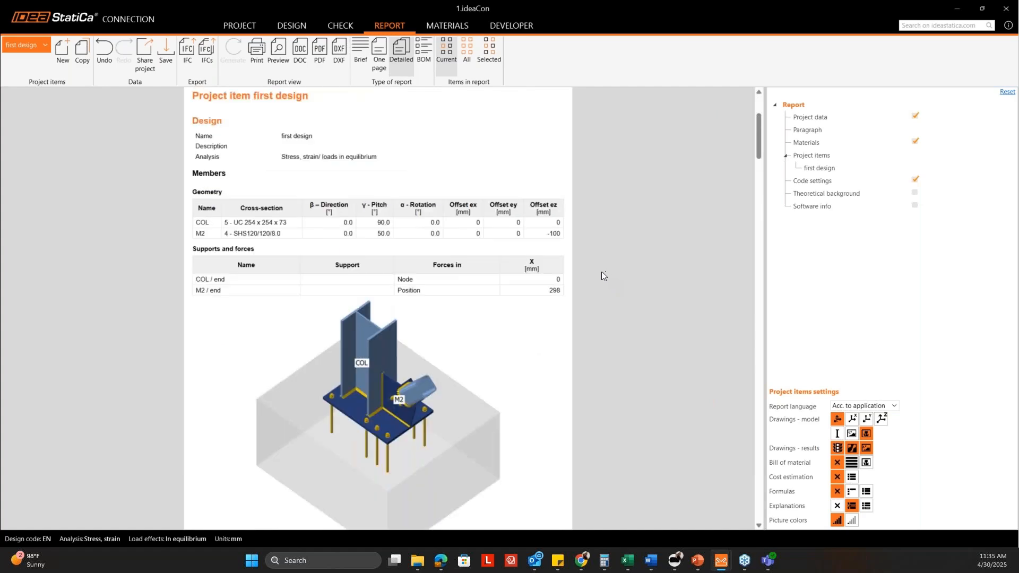
double_click(856, 9)
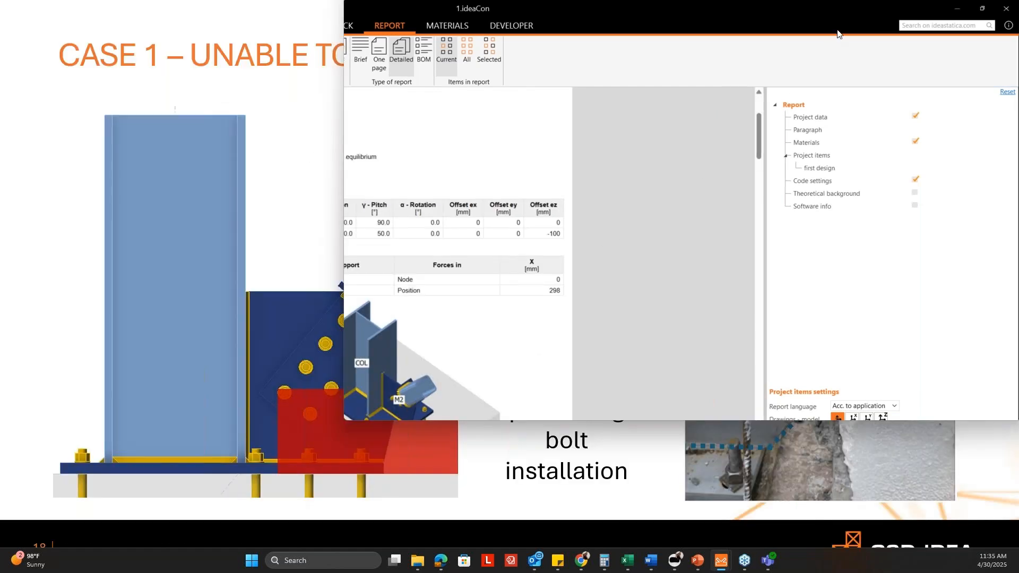
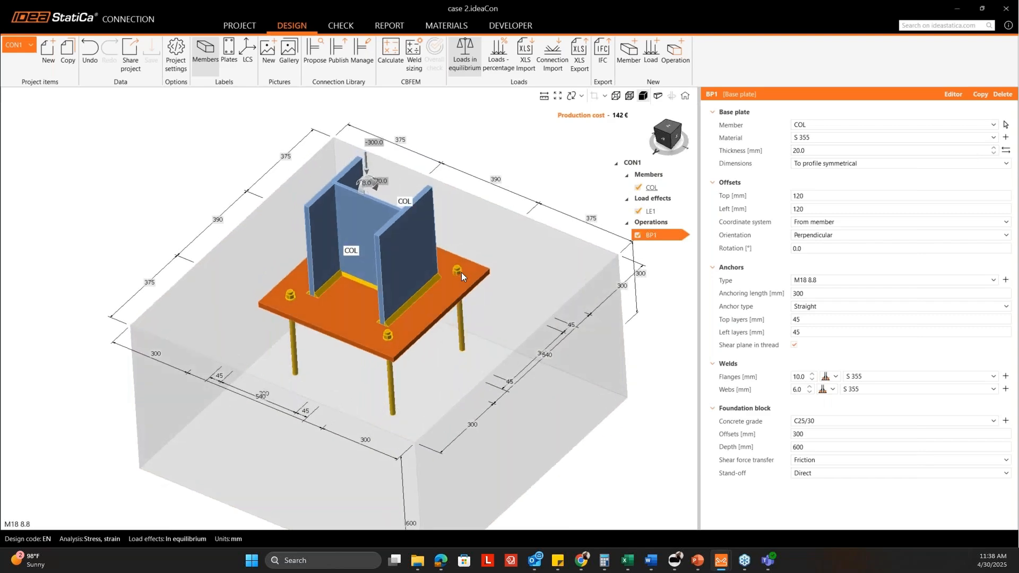
Explode bolt group BG1 of base plate BP1 in the plate editor and set the Y coordinate of bolts 1 and 2 to 165 mm
left_click(953, 94)
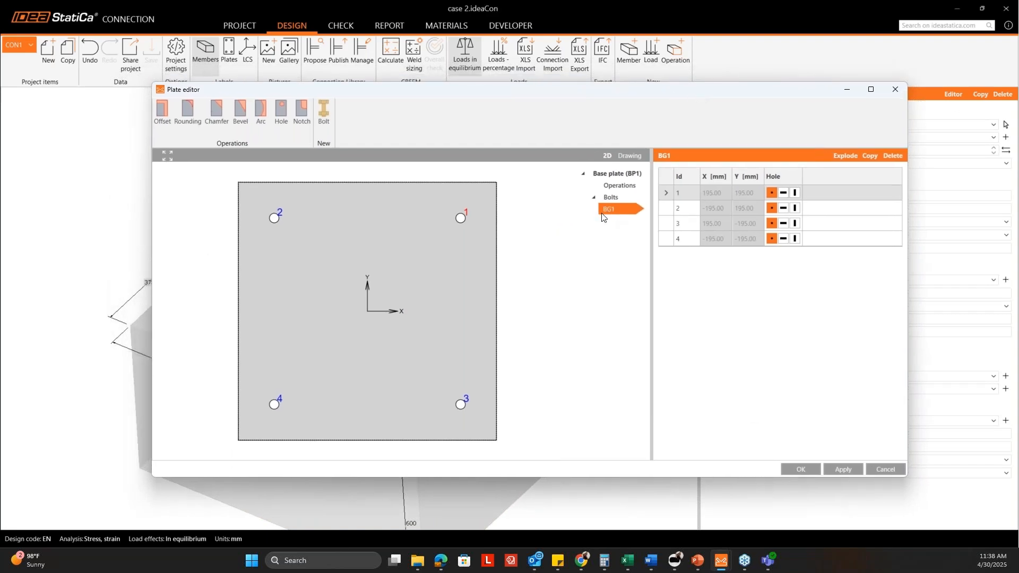
left_click(845, 156)
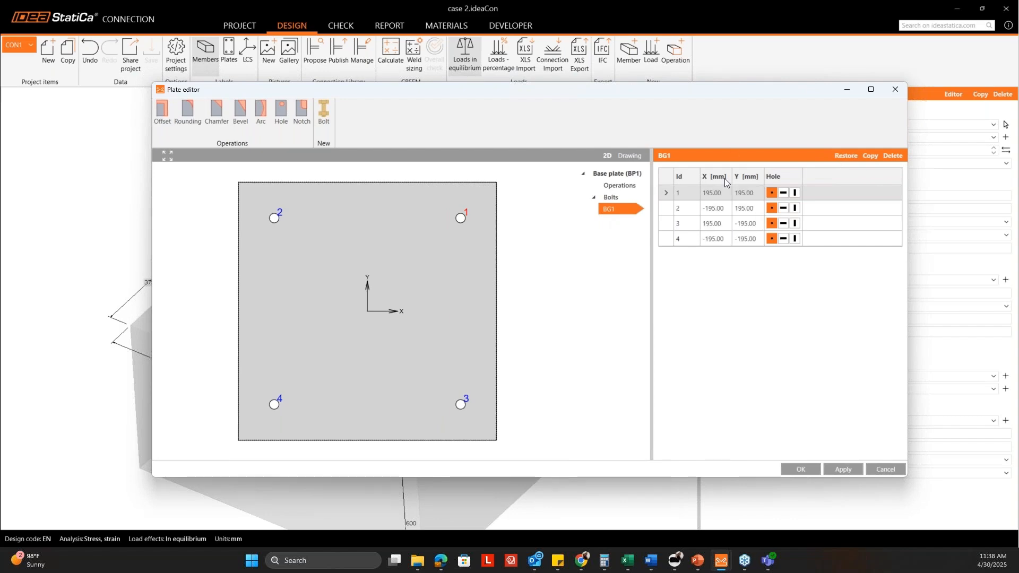
left_click(720, 193)
left_click(753, 195)
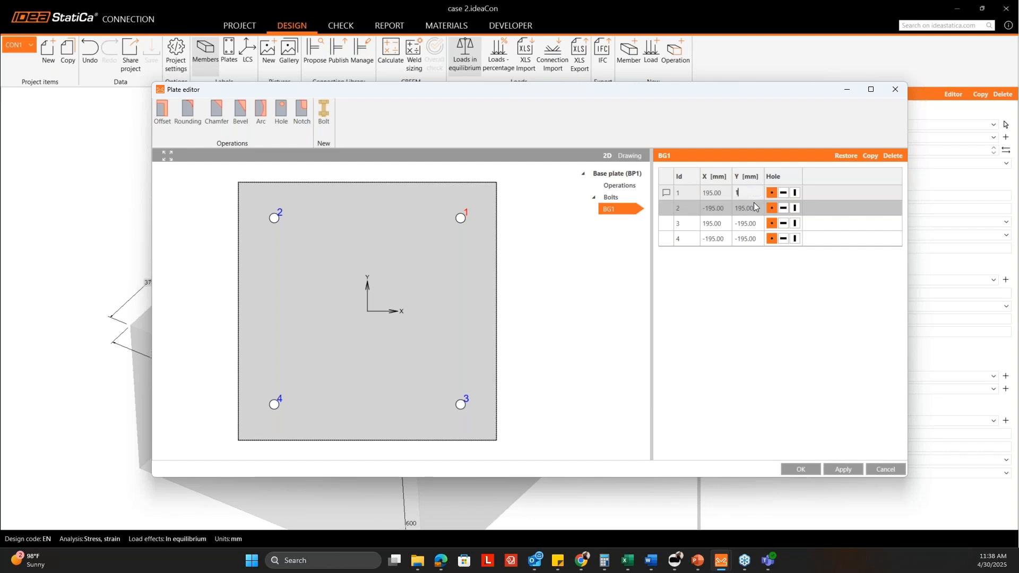
type("165")
key("Return")
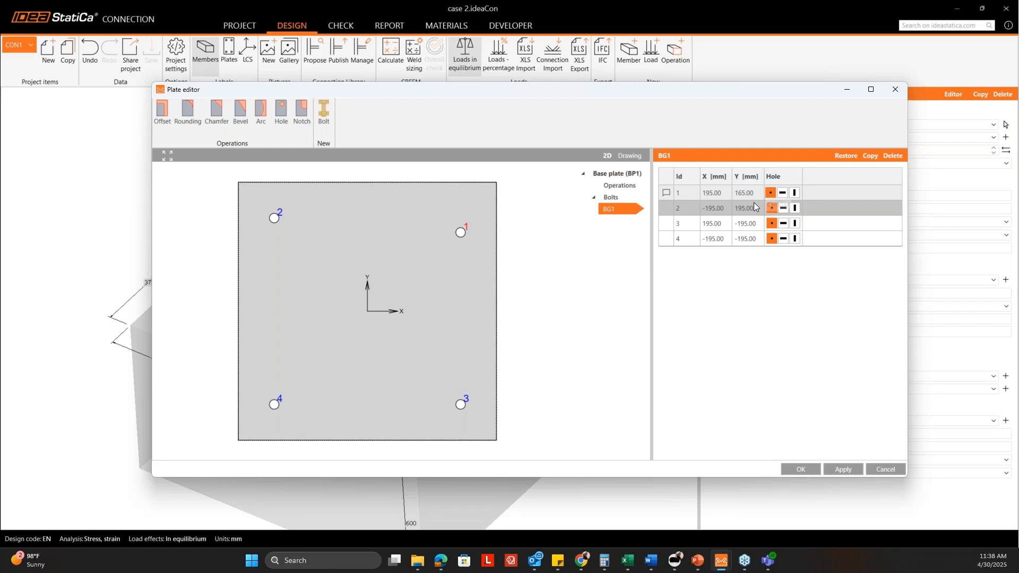
left_click(757, 211)
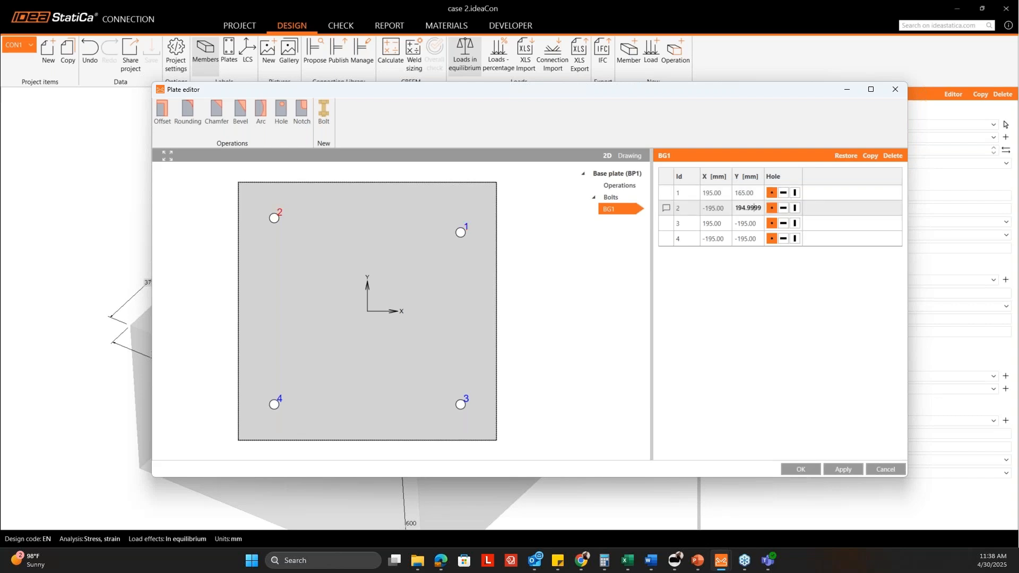
type("165")
key("ctrl+a")
type("165")
key("Return")
Set the Y coordinate of base plate bolts 3 and 4 to -225 mm
left_click(757, 227)
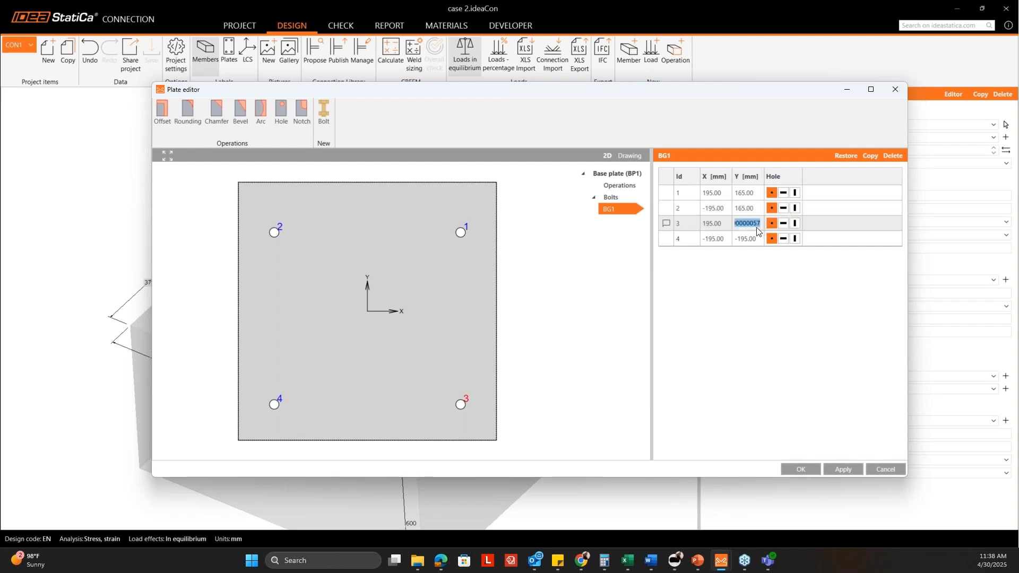
type("-225")
key("Return")
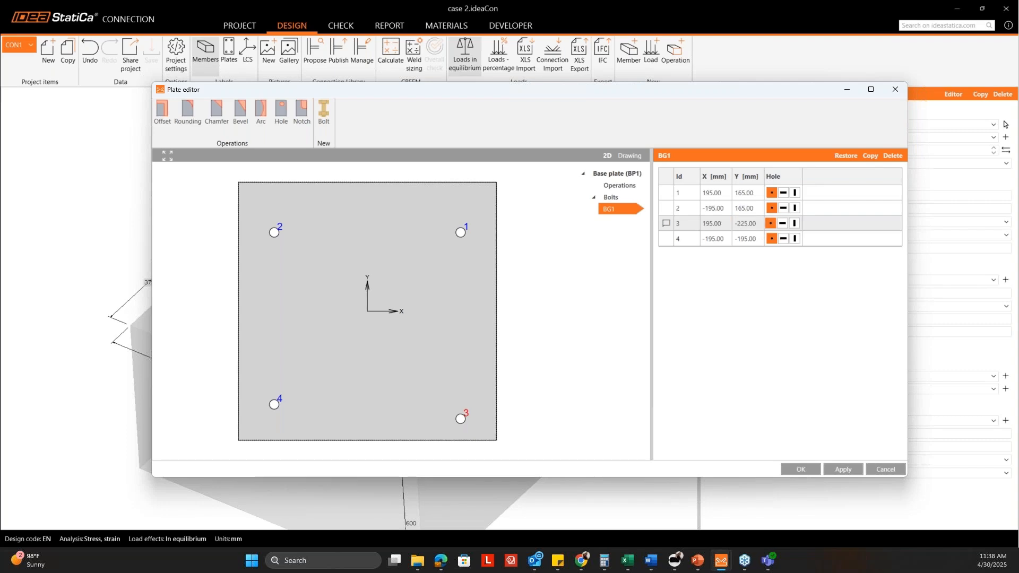
left_click(748, 238)
type("-225")
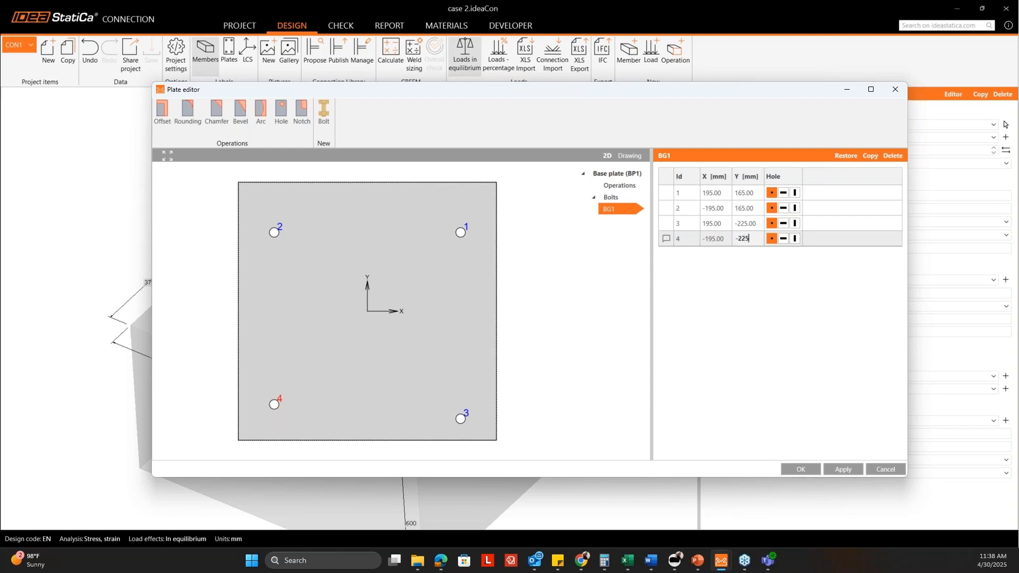
key("Return")
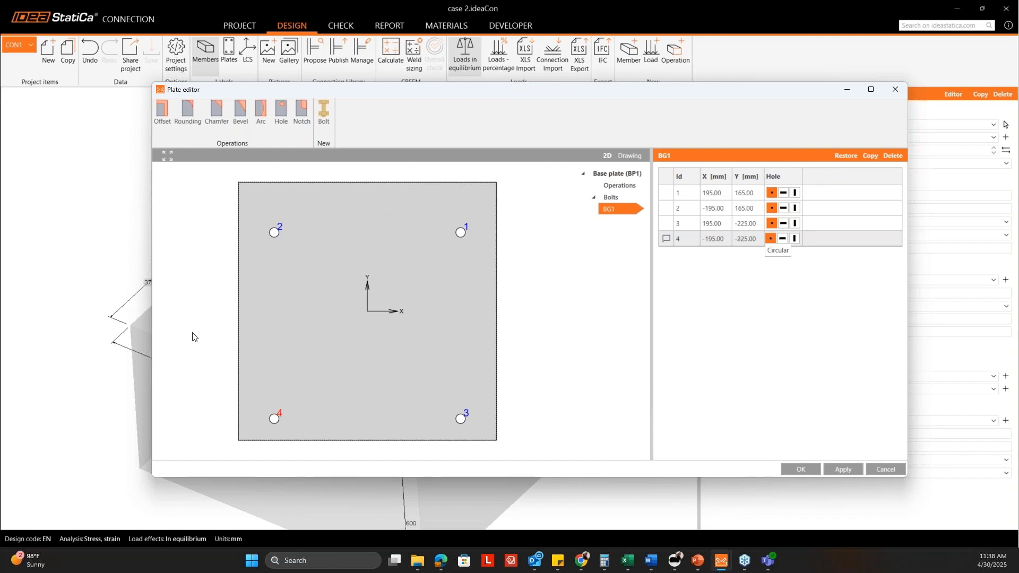
Add a circular hole of 20 mm diameter to the base plate, centred at X 195 and Y 195 mm
left_click(279, 113)
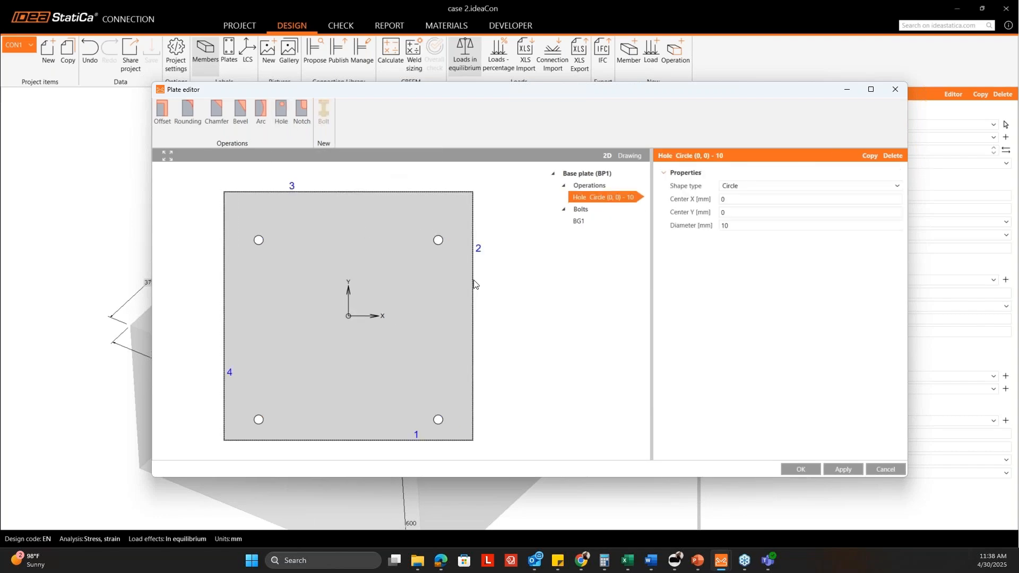
left_click(749, 226)
type("20")
key("Return")
left_click(766, 199)
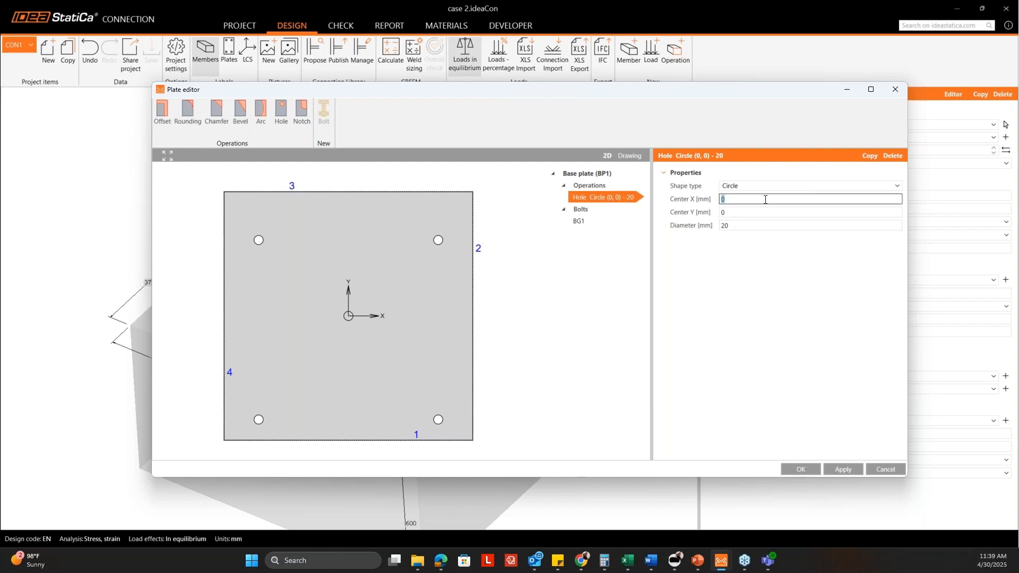
type("195")
key("Tab")
type("195")
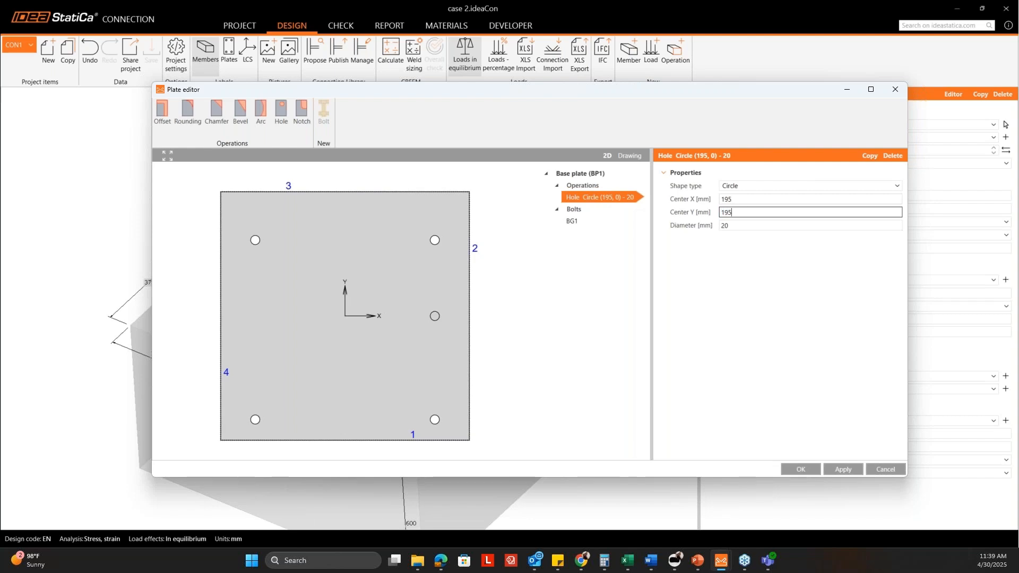
key("Tab")
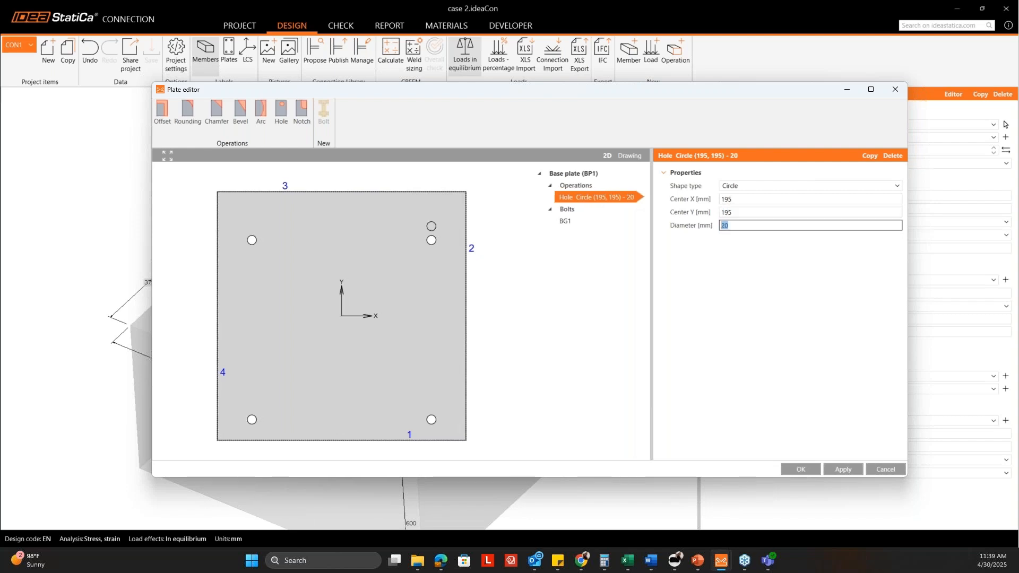
Copy the 20 mm hole and set the copy's centre X to -195 mm
right_click(595, 198)
left_click(610, 209)
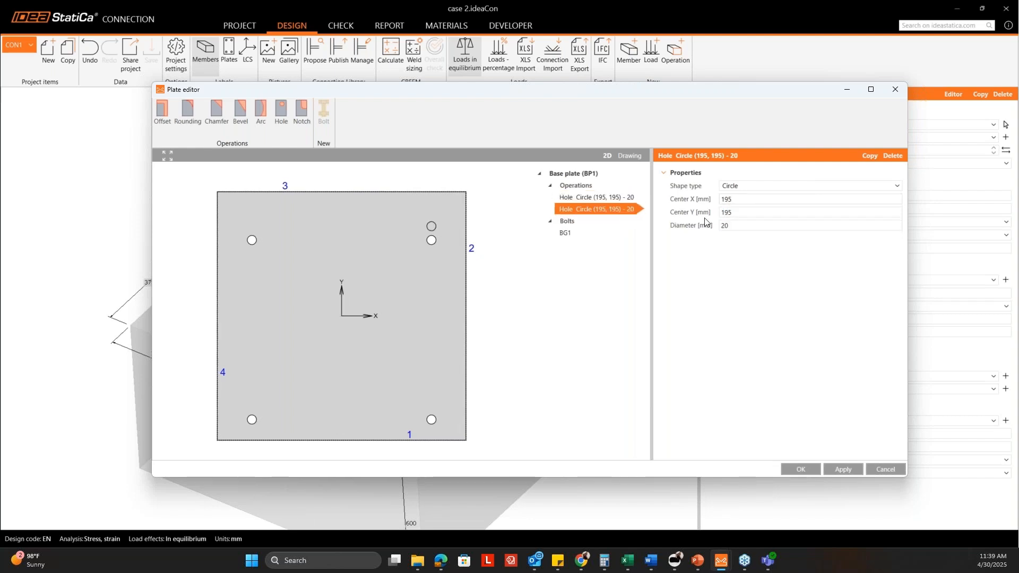
double_click(749, 198)
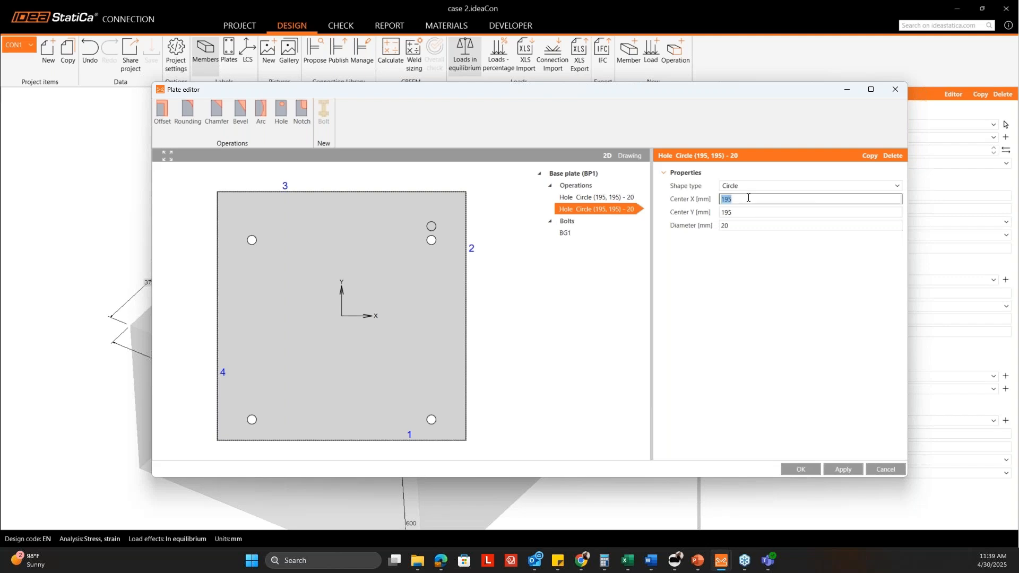
type("-195")
key("Tab")
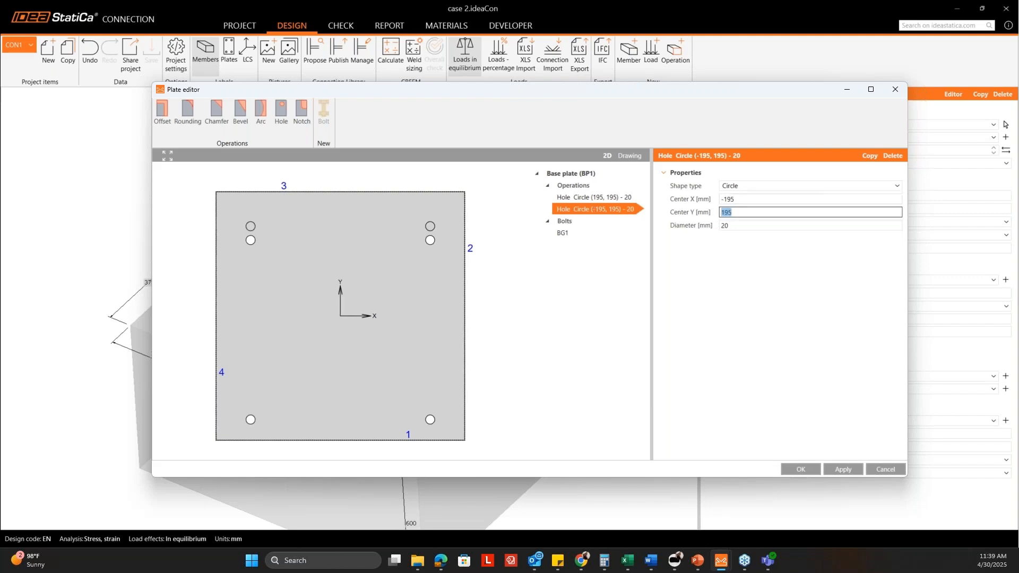
Copy the hole at (-195, 195) and set the copy's centre to X 195 and Y -225 mm
right_click(614, 213)
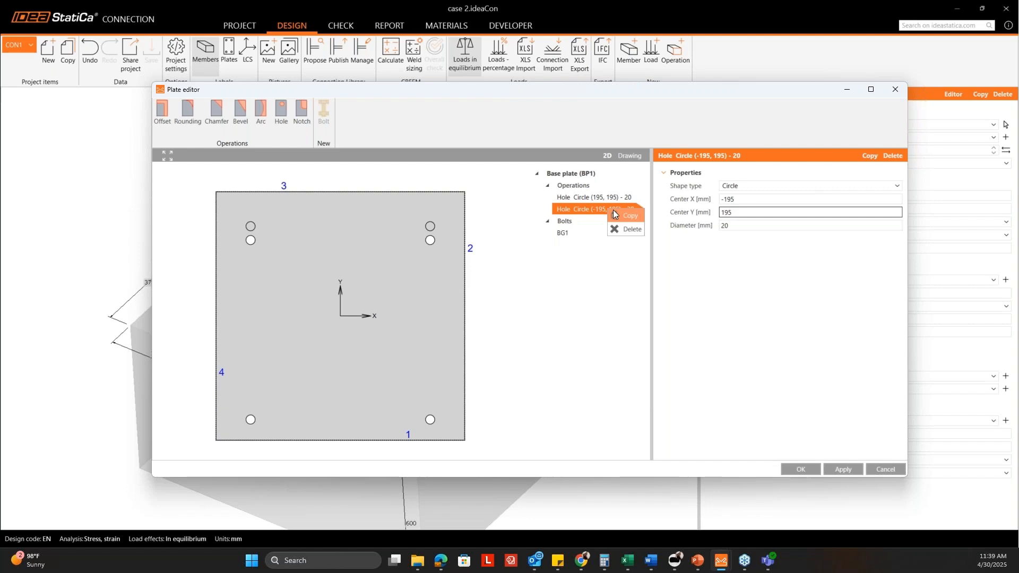
left_click(630, 216)
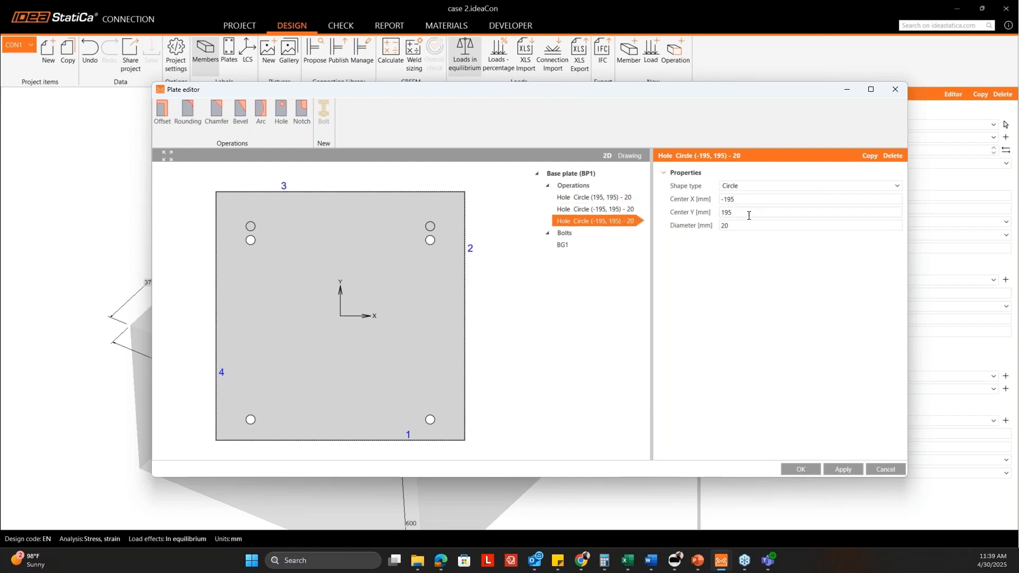
left_click(750, 199)
type("195")
key("Tab")
type("-225")
key("Tab")
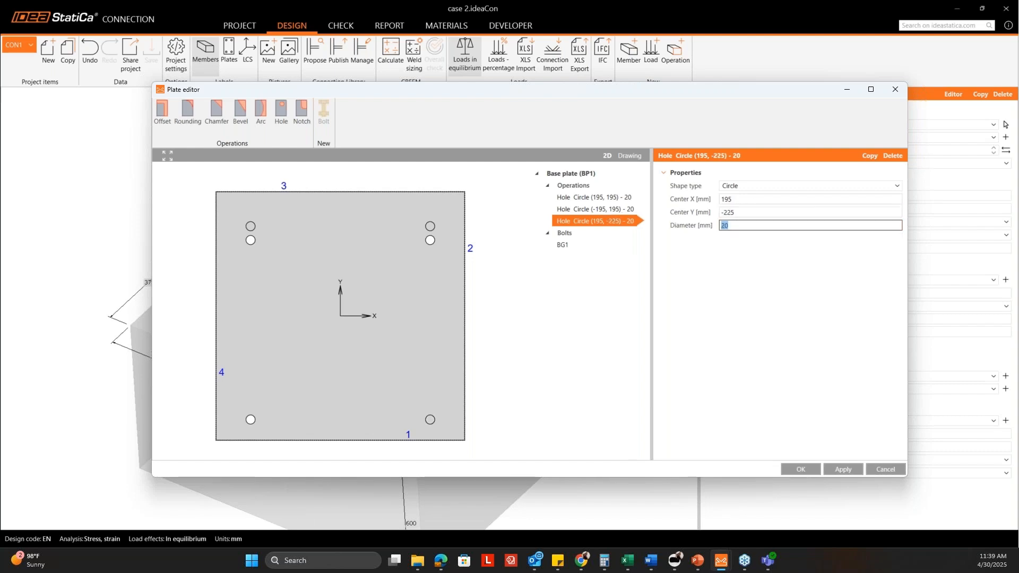
Set the centre Y of the third 20 mm hole, at (195, -225), to -195 mm
right_click(613, 220)
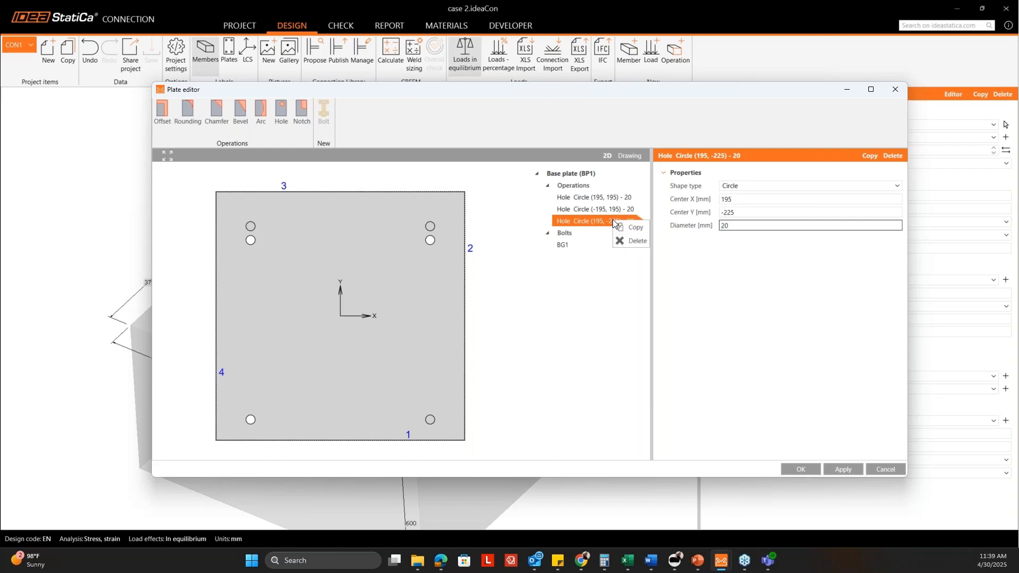
left_click(747, 213)
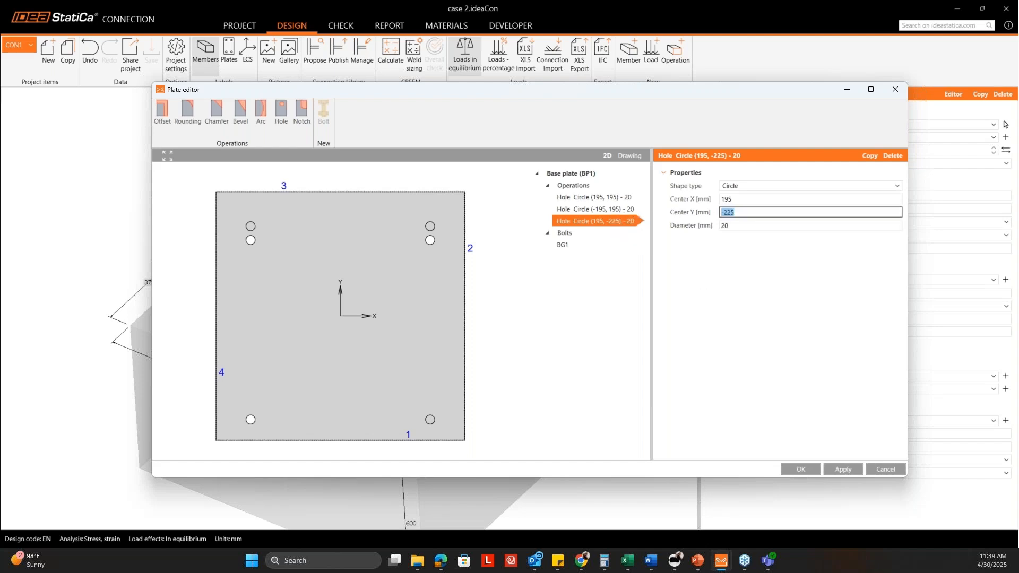
type("-")
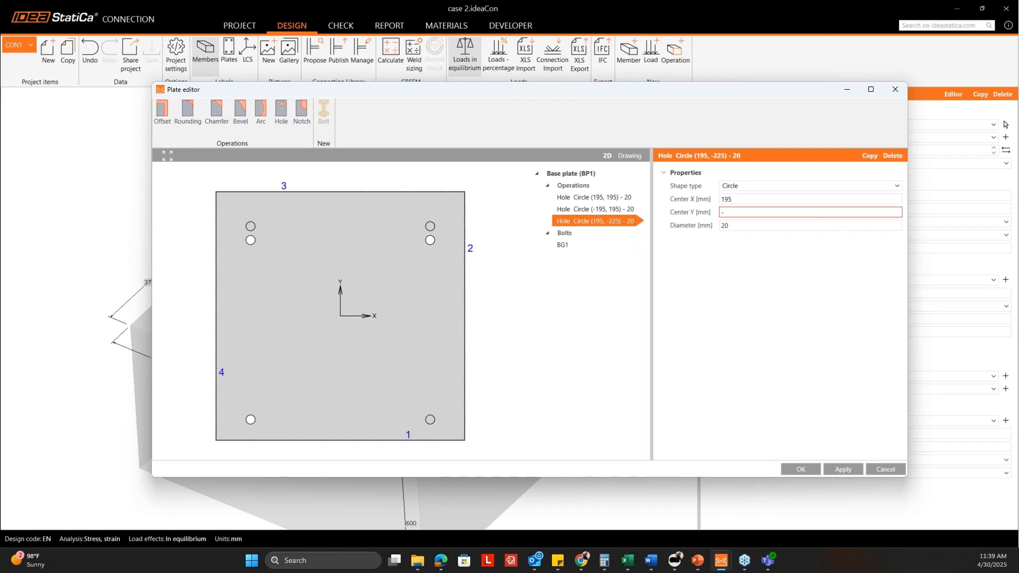
type("195")
key("Tab")
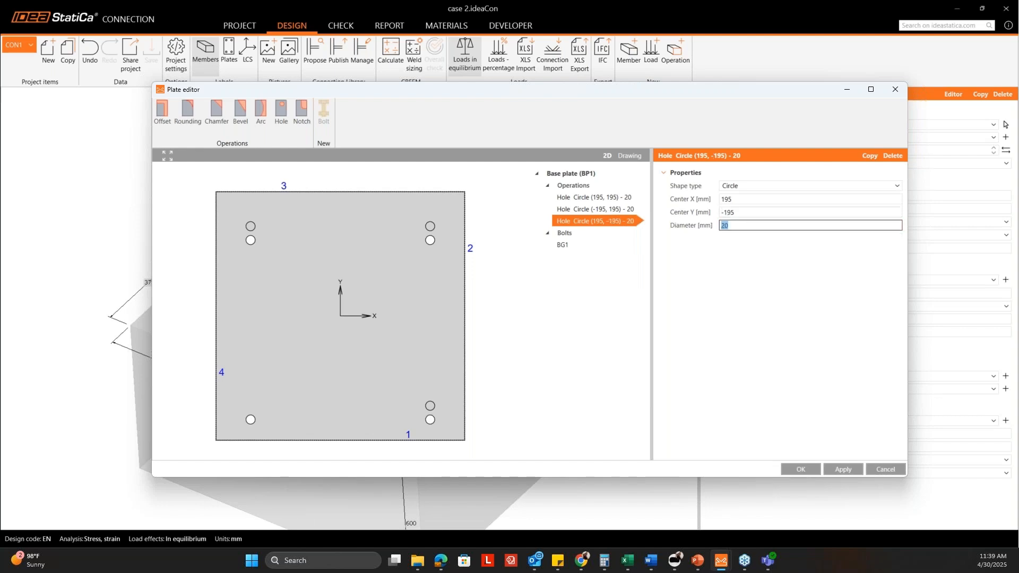
Copy the hole at (195, -195) and set the copy's centre to X -195 and Y 195 mm
right_click(591, 221)
left_click(605, 234)
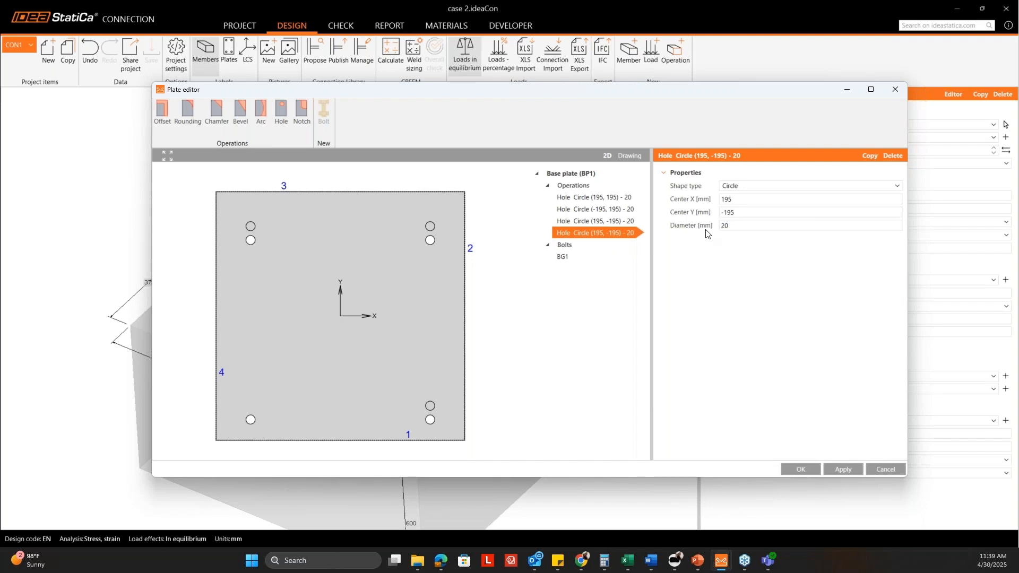
left_click(745, 199)
key("Home")
type("-")
key("Tab")
key("Home")
key("Delete")
key("Tab")
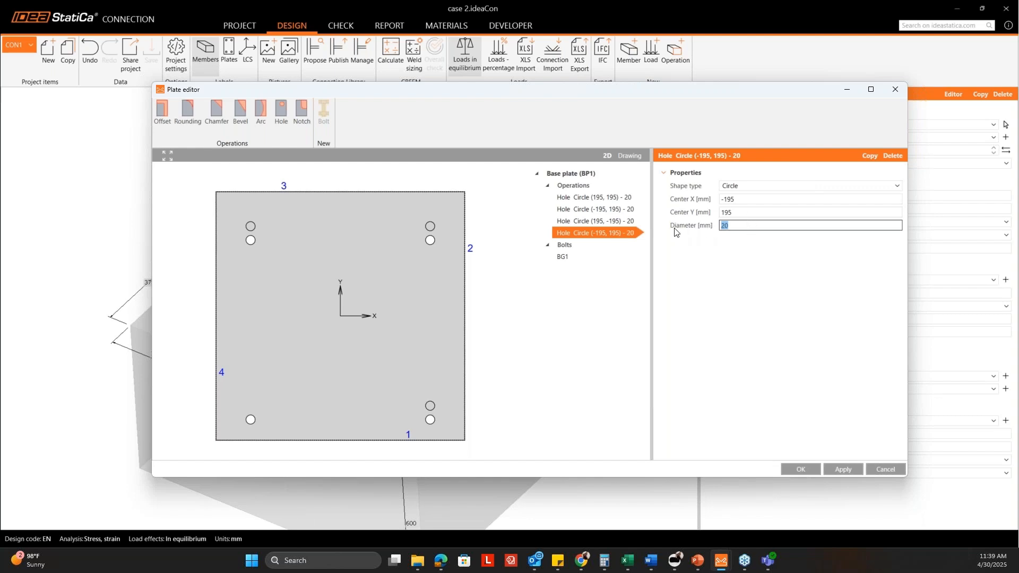
Set the centre Y of the fourth 20 mm hole to -195 mm and apply the base plate edits
left_click(580, 257)
left_click(592, 234)
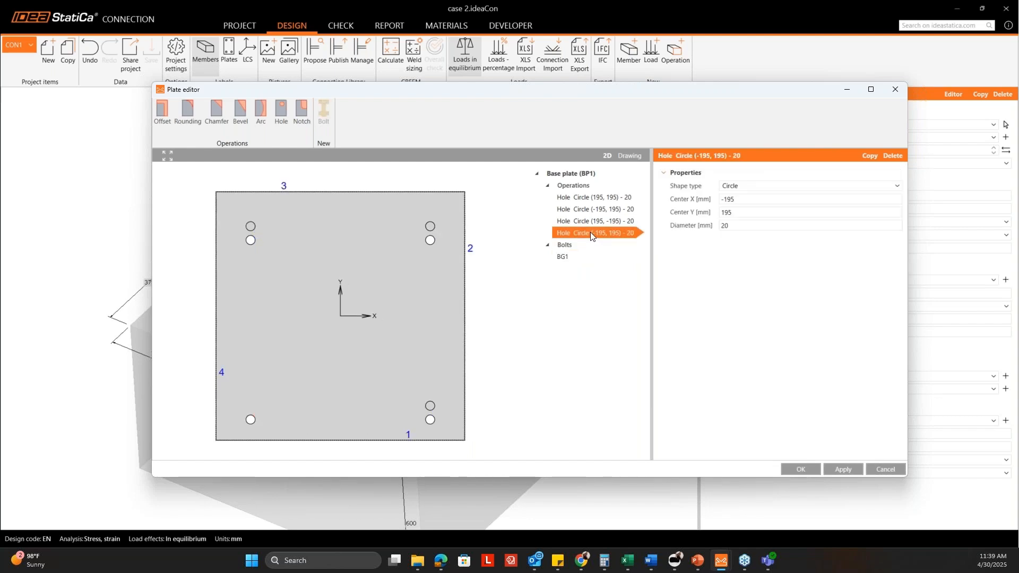
left_click(754, 214)
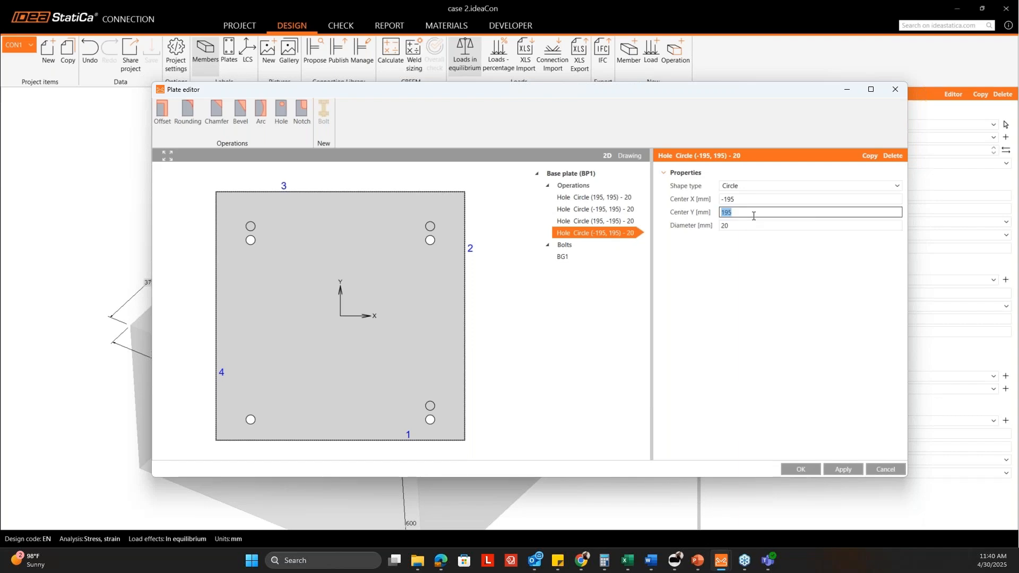
key("Home")
type("-")
key("Tab")
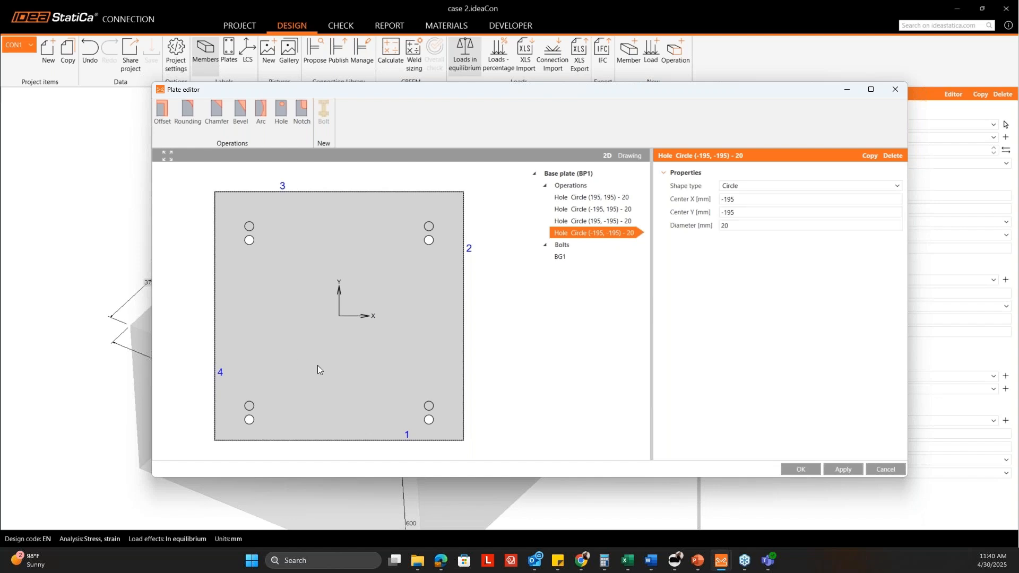
left_click(845, 471)
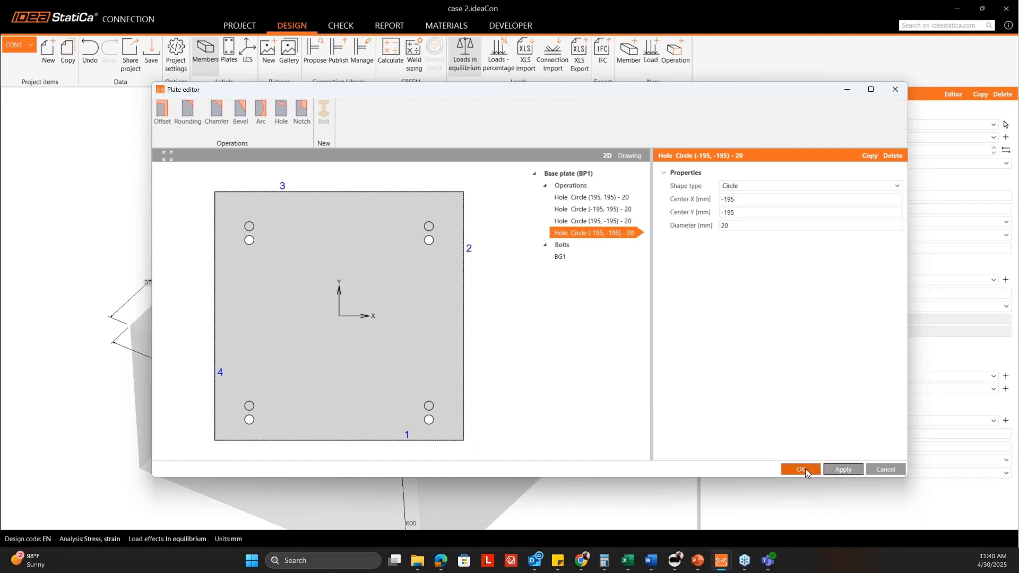
left_click(799, 470)
Examine the shifted anchors and the empty holes beside them on the base plate in the 3D model
middle_click_drag(414, 329, 439, 378)
middle_click_drag(355, 251, 323, 303)
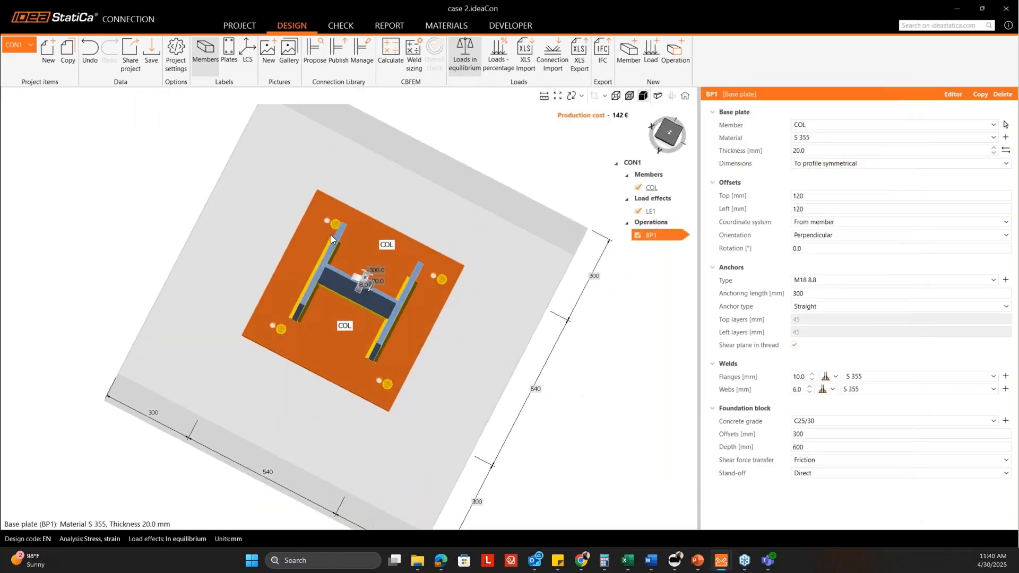
scroll(330, 235, "up", 3)
middle_click_drag(352, 249, 395, 262)
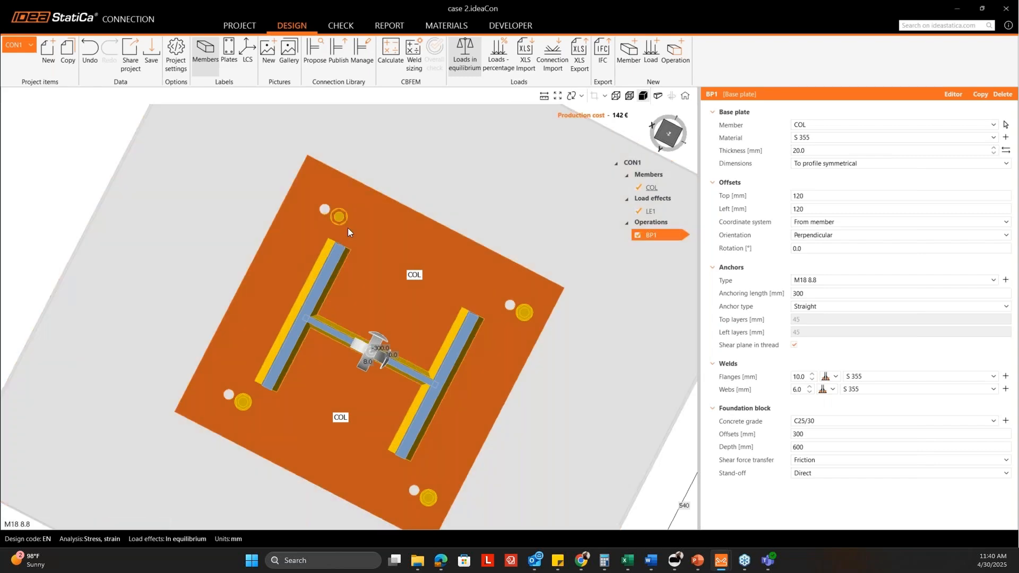
mouse_move(348, 227)
middle_mouse_down()
mouse_move(352, 257)
mouse_move(356, 240)
middle_mouse_up()
scroll(388, 276, "down", 3)
middle_click_drag(393, 346, 412, 313)
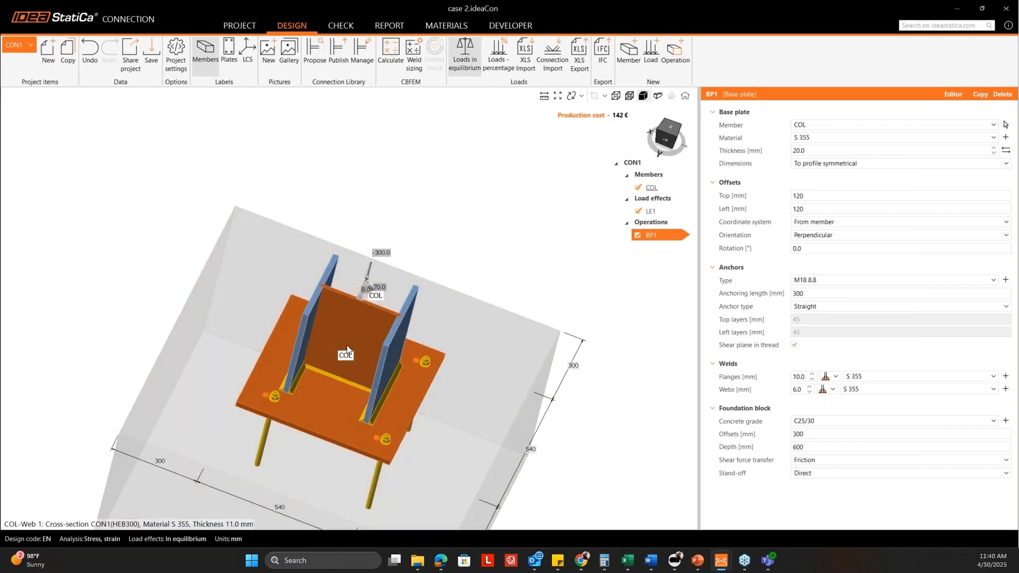
middle_click_drag(302, 367, 307, 375)
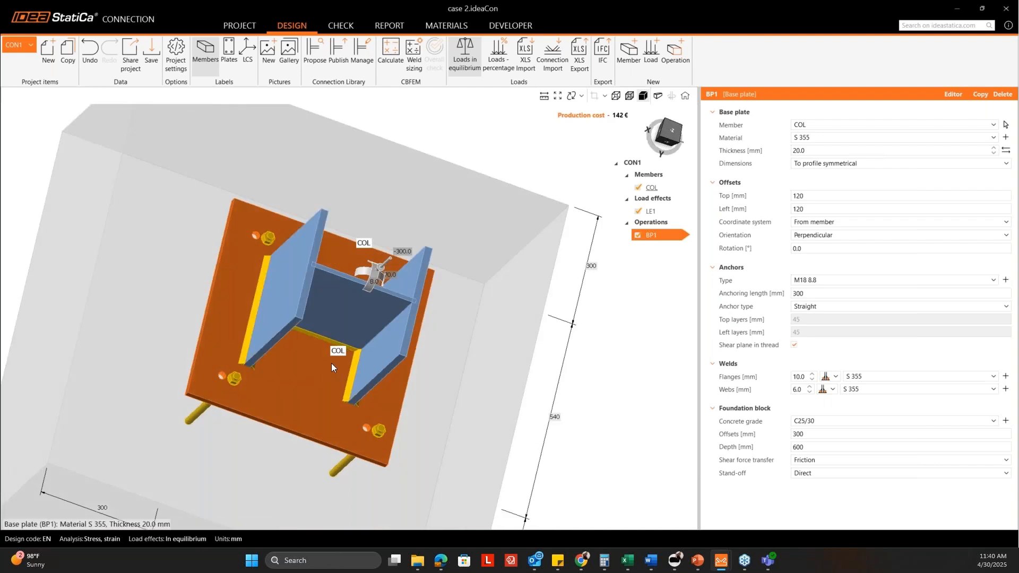
middle_click_drag(299, 320, 292, 321)
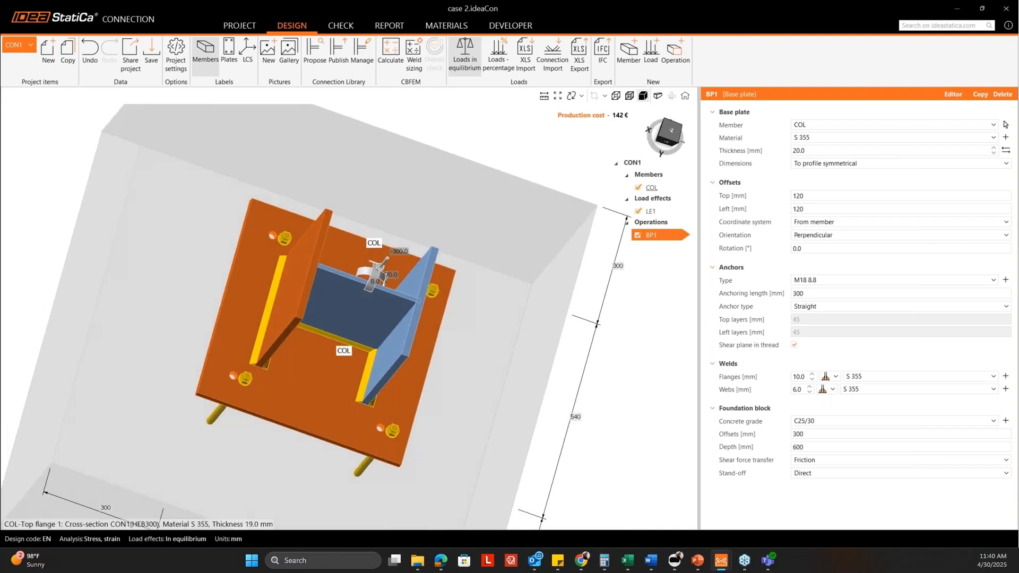
middle_click_drag(280, 288, 276, 284)
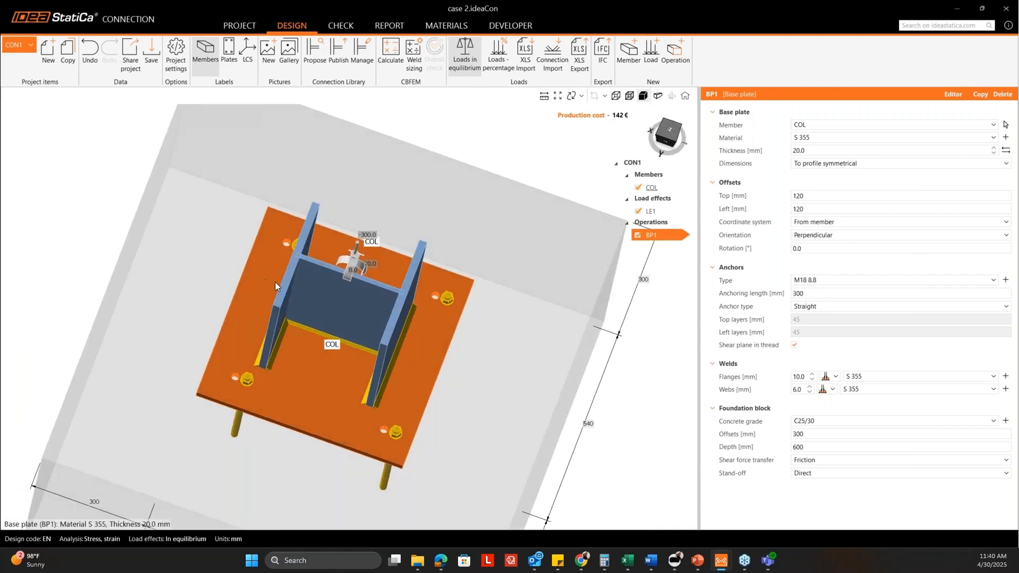
mouse_move(291, 292)
middle_mouse_down()
mouse_move(288, 267)
mouse_move(297, 299)
middle_mouse_up()
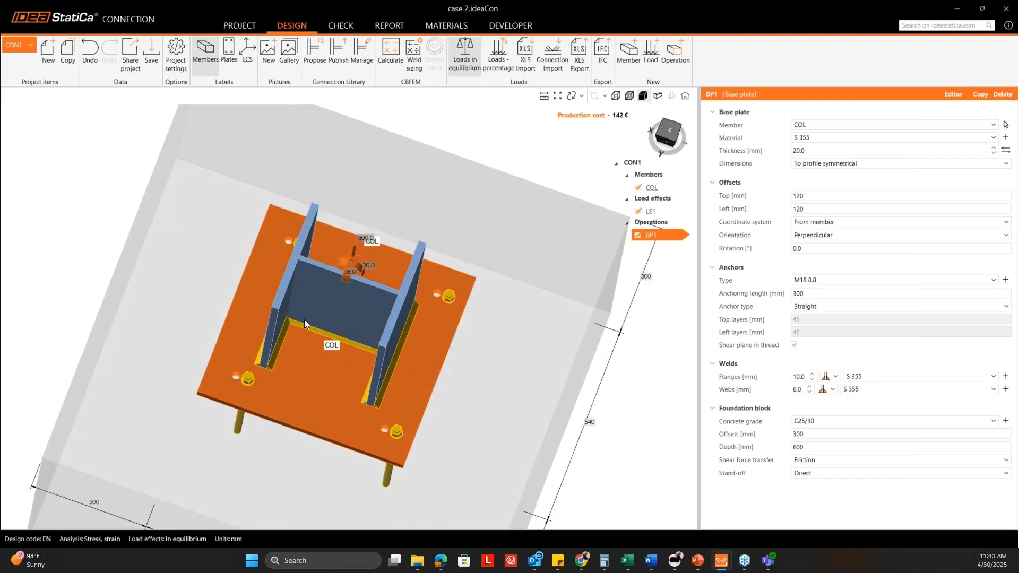
scroll(298, 337, "down", 3)
middle_click_drag(266, 333, 269, 344)
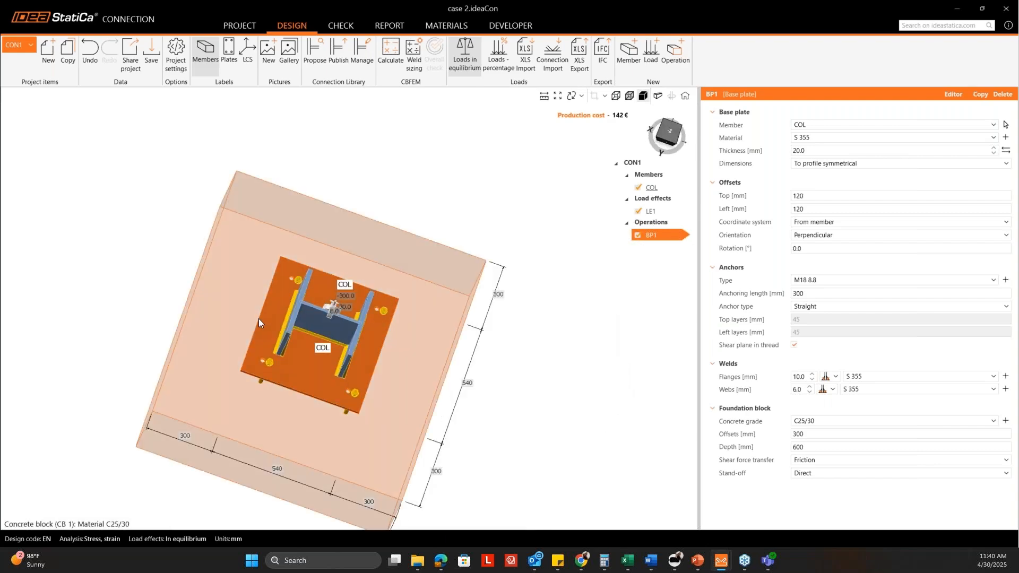
scroll(259, 319, "up", 5)
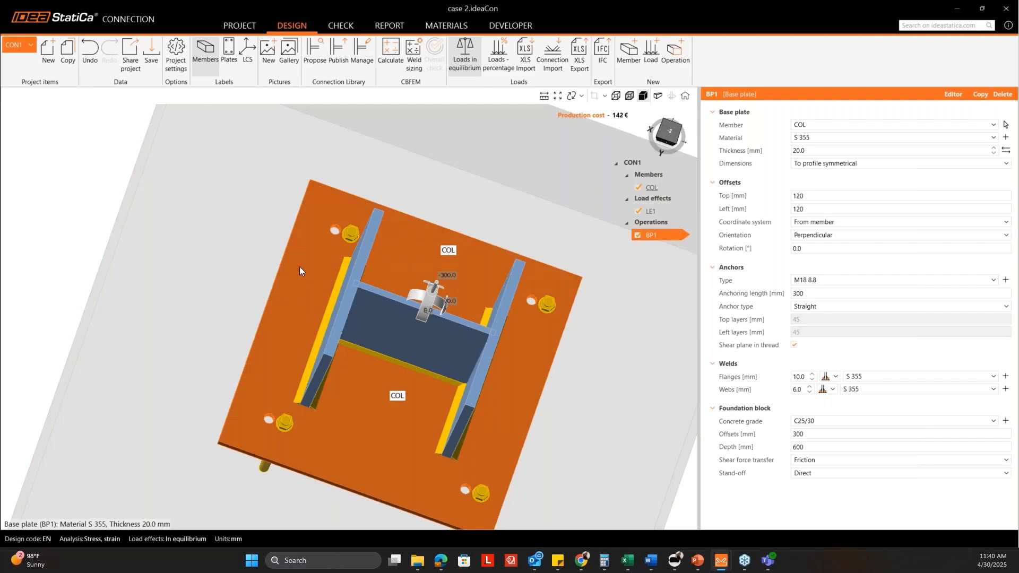
scroll(300, 274, "down", 1)
scroll(297, 317, "down", 3)
middle_click_drag(393, 329, 385, 318)
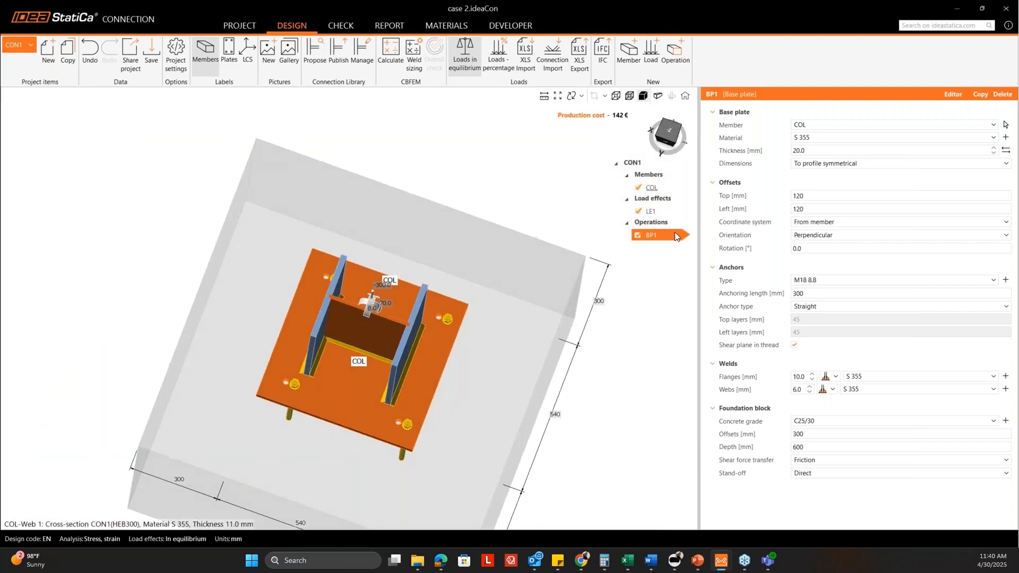
Add a circular hole of 120 mm diameter to the base plate, centred at X -250 and Y 40 mm
left_click(958, 95)
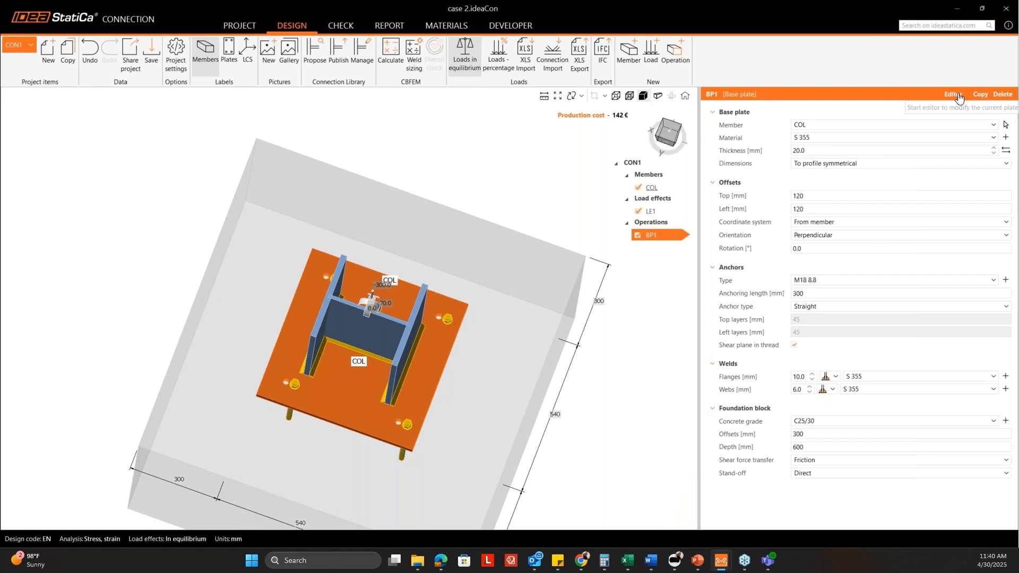
left_click_drag(528, 88, 557, 92)
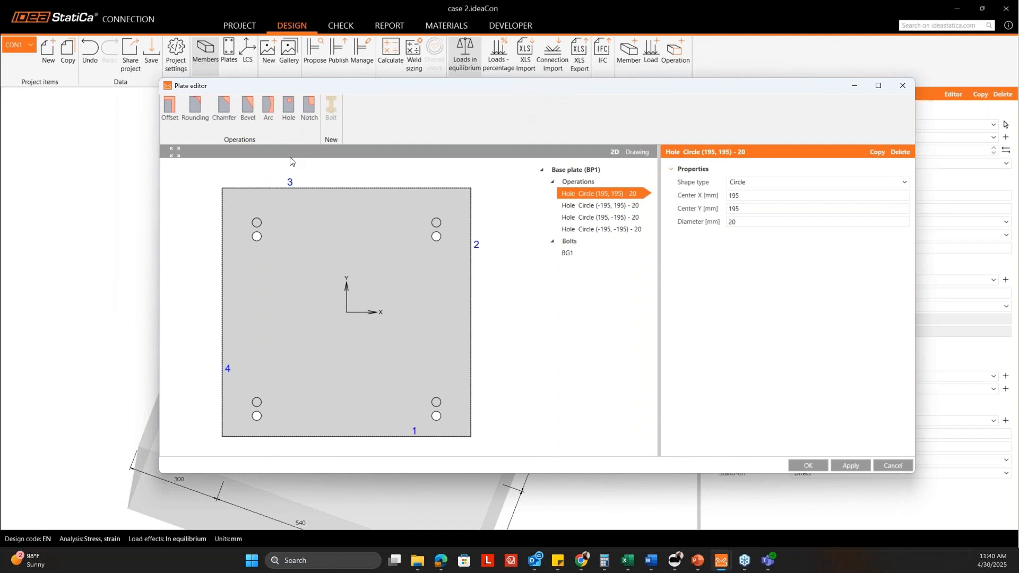
left_click(290, 119)
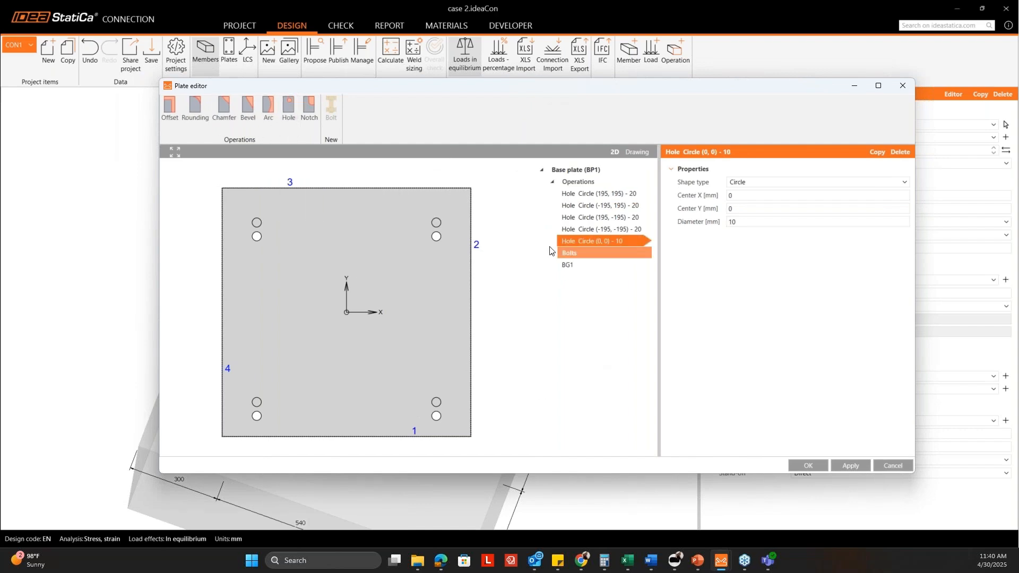
left_click(754, 222)
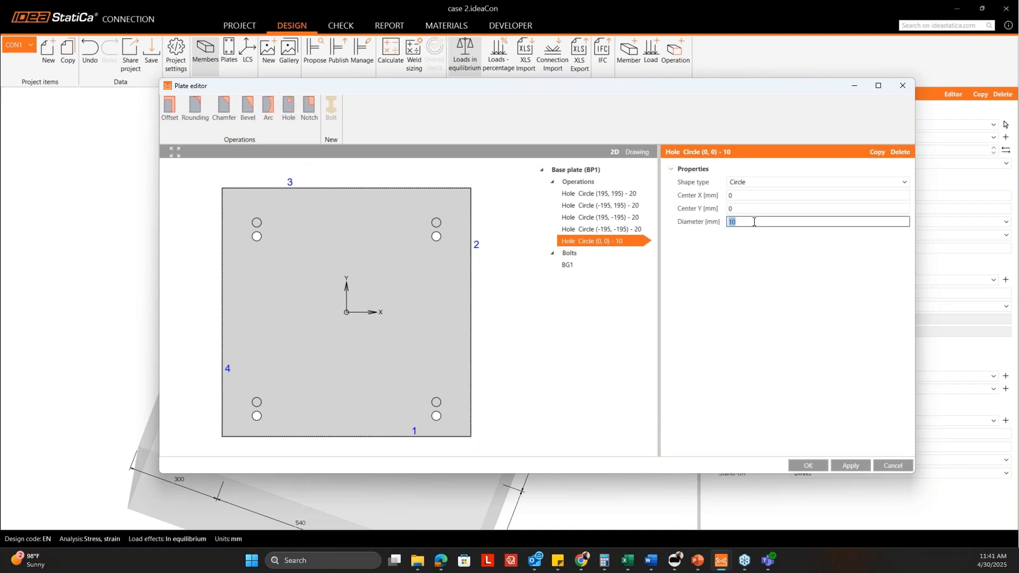
type("120")
key("Return")
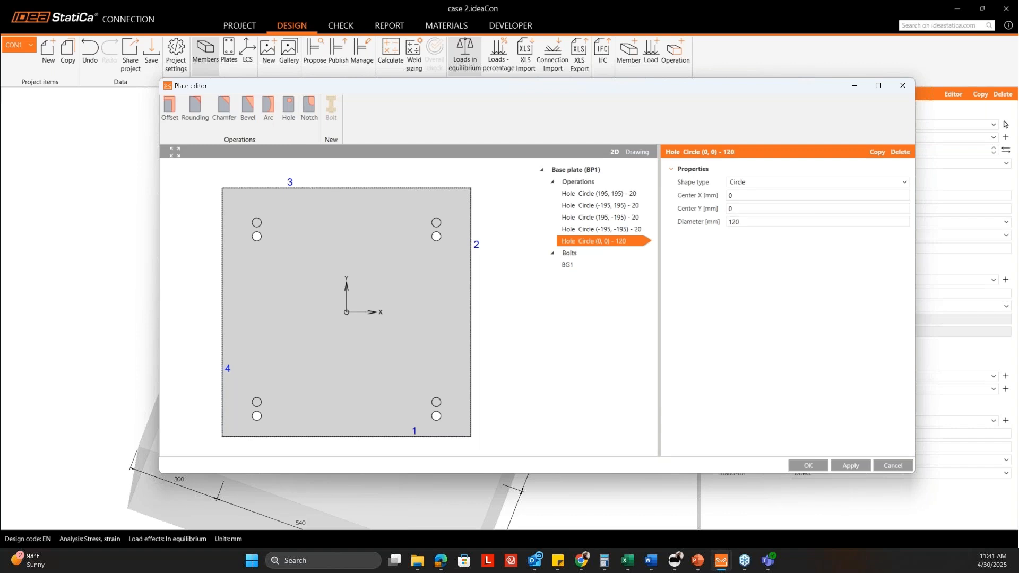
left_click(751, 197)
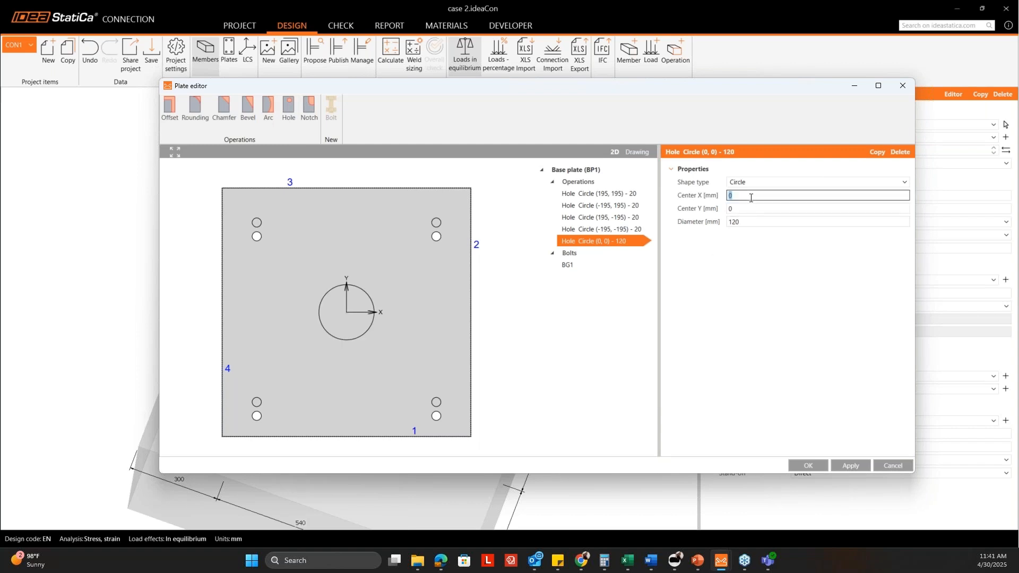
type("-250")
key("Tab")
type("40")
key("Tab")
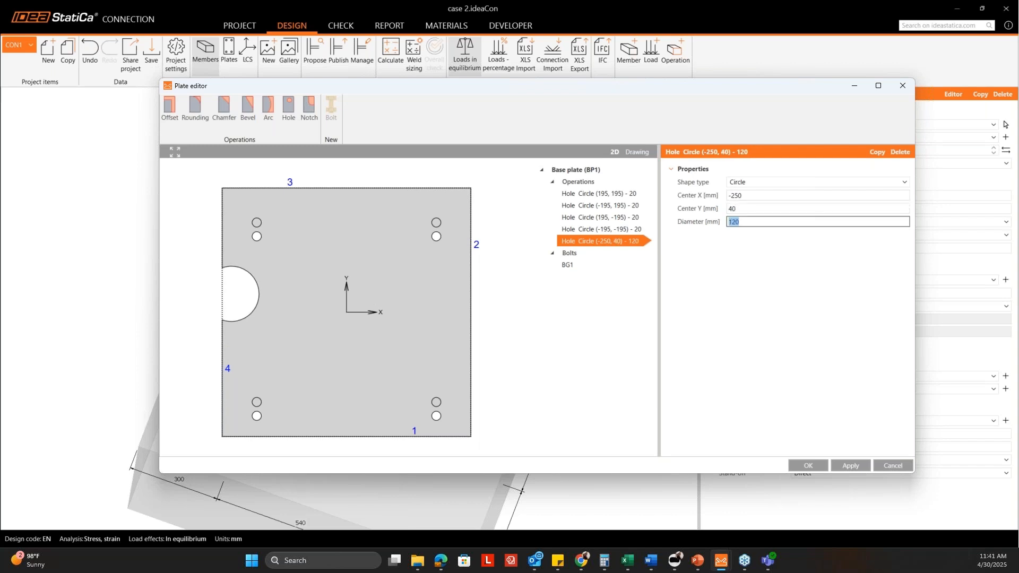
Copy the 120 mm hole, set the copy's centre Y to -50 mm and apply the base plate edits
right_click(631, 242)
left_click(648, 246)
left_click(746, 211)
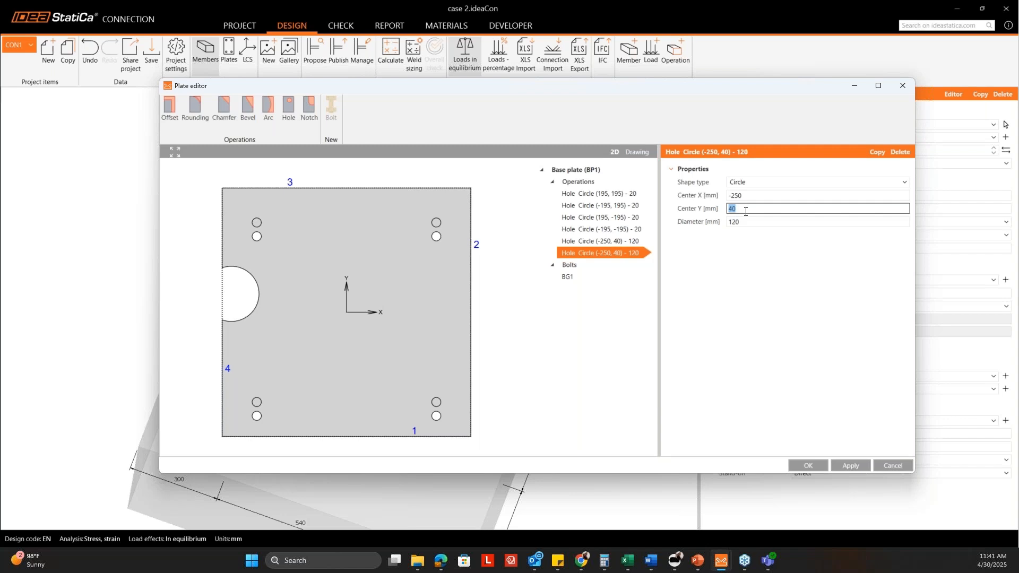
type("-50")
key("Tab")
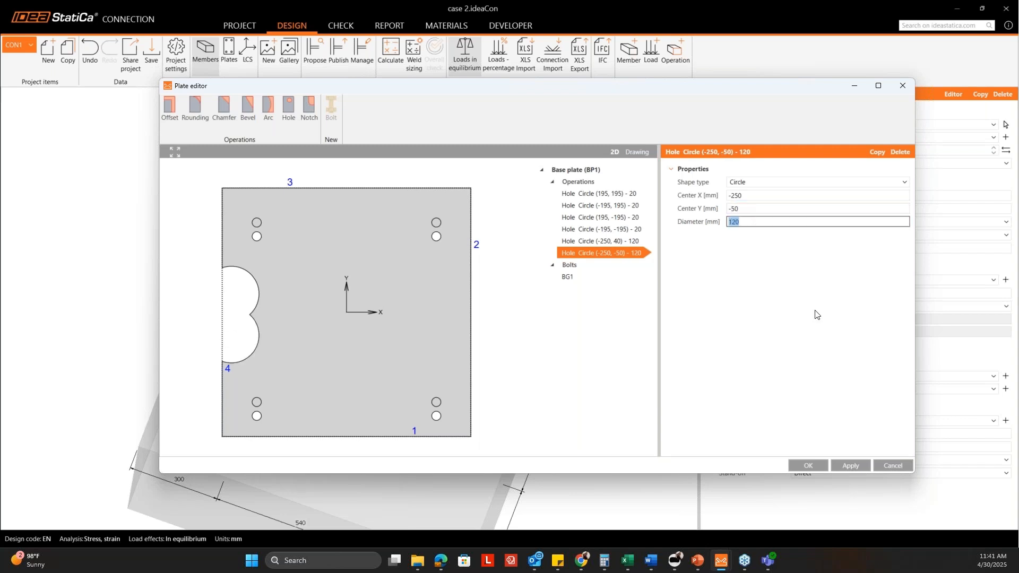
left_click(850, 466)
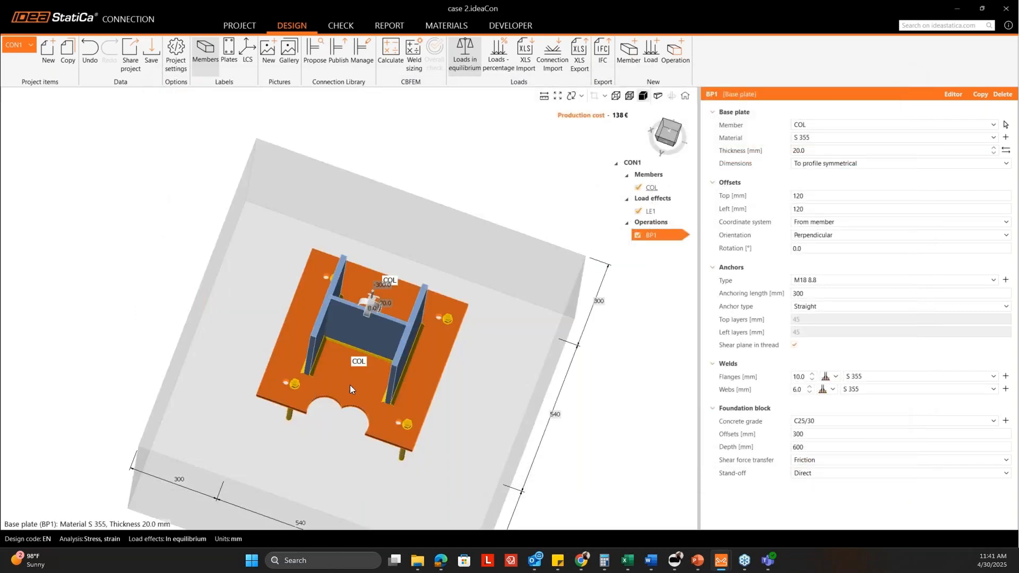
Examine the two overlapping circular cutouts along the base plate's edge in the 3D model
middle_click_drag(236, 379, 327, 406)
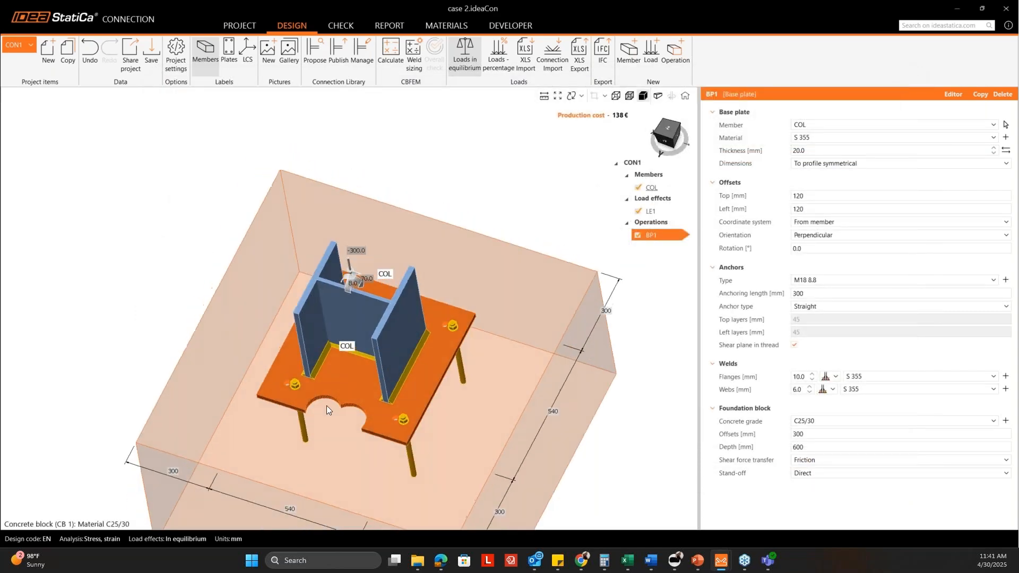
scroll(335, 409, "up", 4)
middle_click_drag(396, 388, 356, 395)
scroll(382, 366, "down", 5)
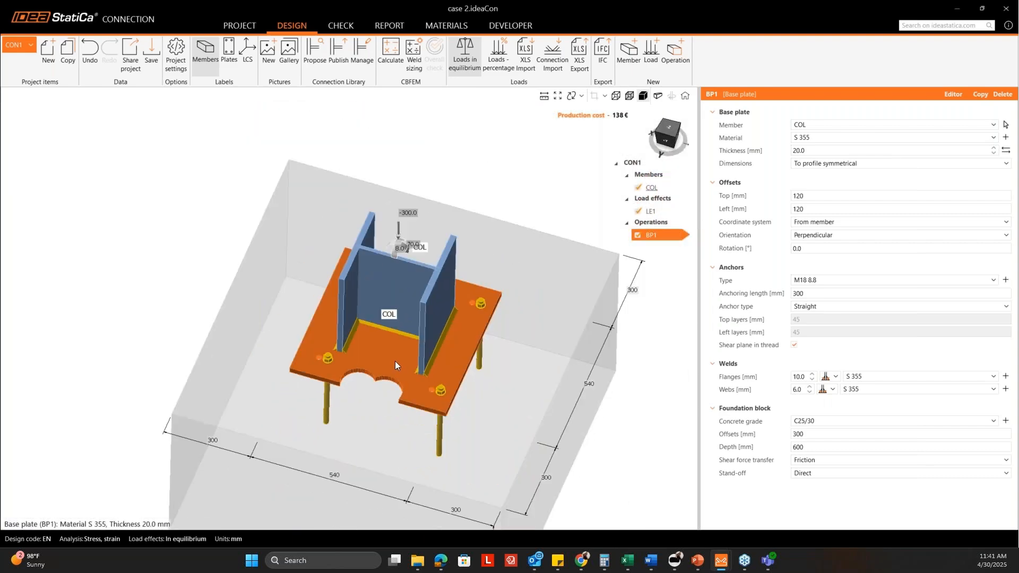
scroll(339, 380, "up", 2)
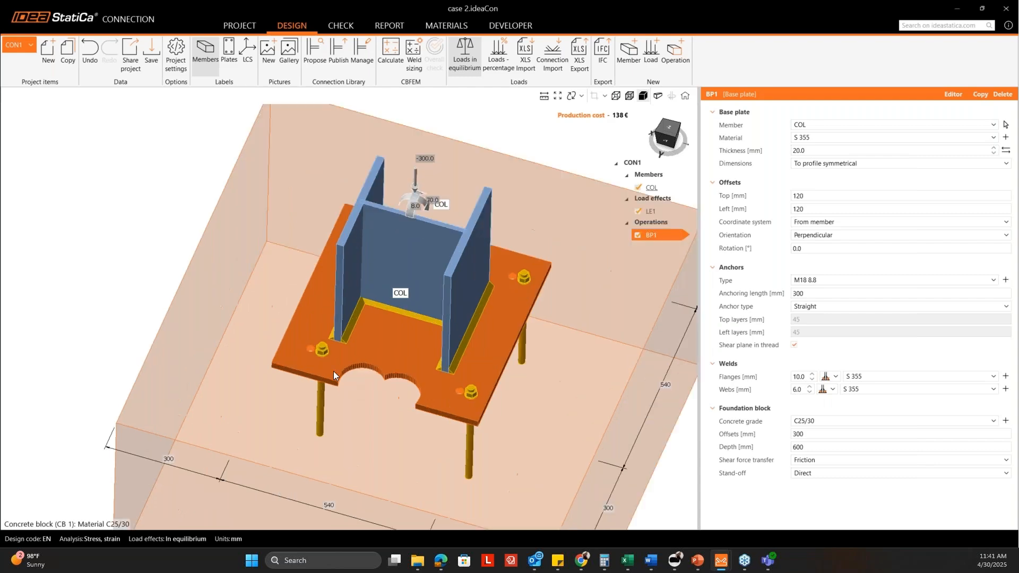
mouse_move(412, 353)
right_mouse_down()
mouse_move(437, 406)
mouse_move(415, 346)
right_mouse_up()
scroll(415, 345, "down", 2)
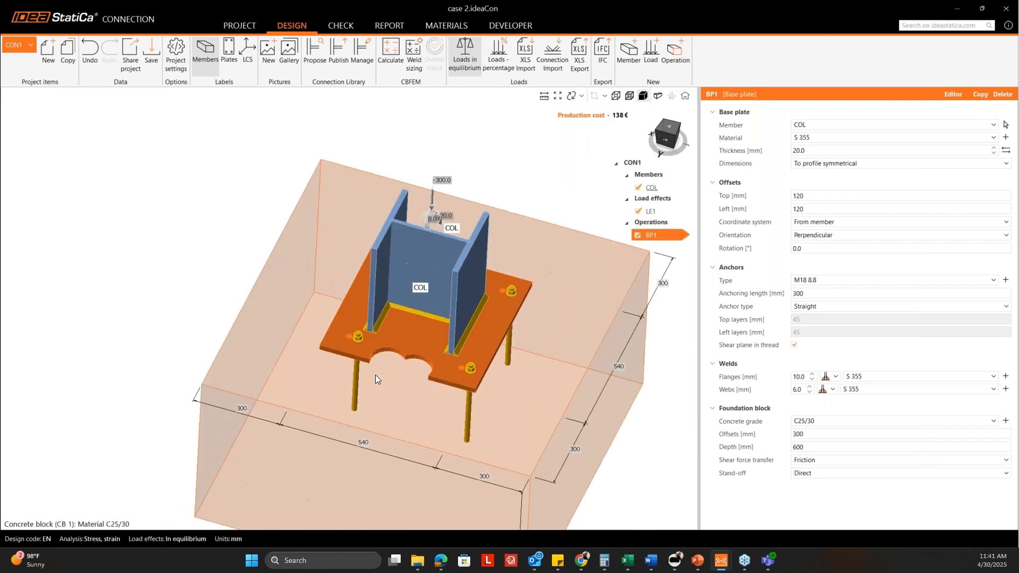
scroll(405, 363, "up", 3)
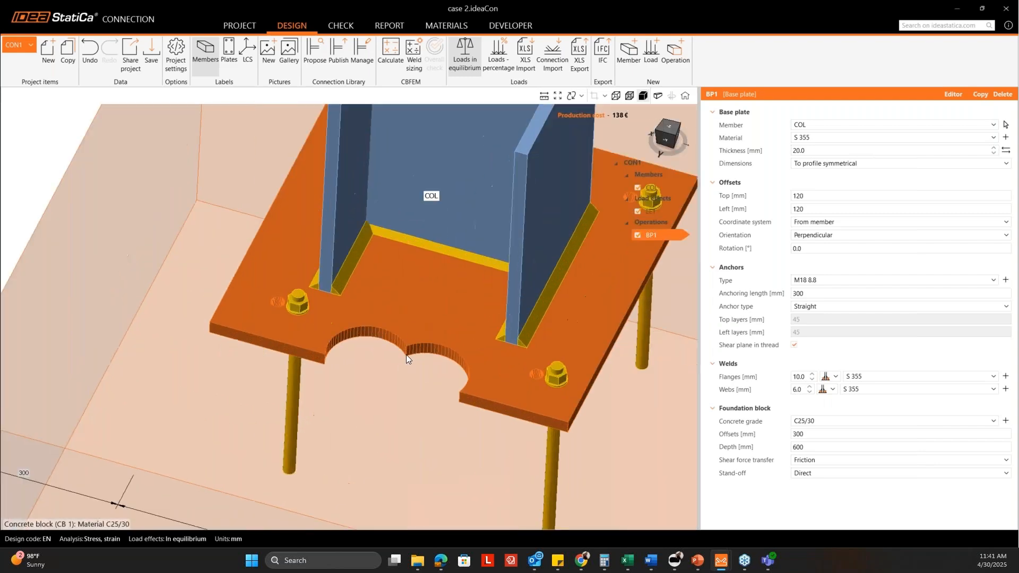
Run the CBFEM calculation of the connection with the shifted anchors and edge cutouts
right_click_drag(424, 346, 399, 329)
scroll(408, 343, "down", 3)
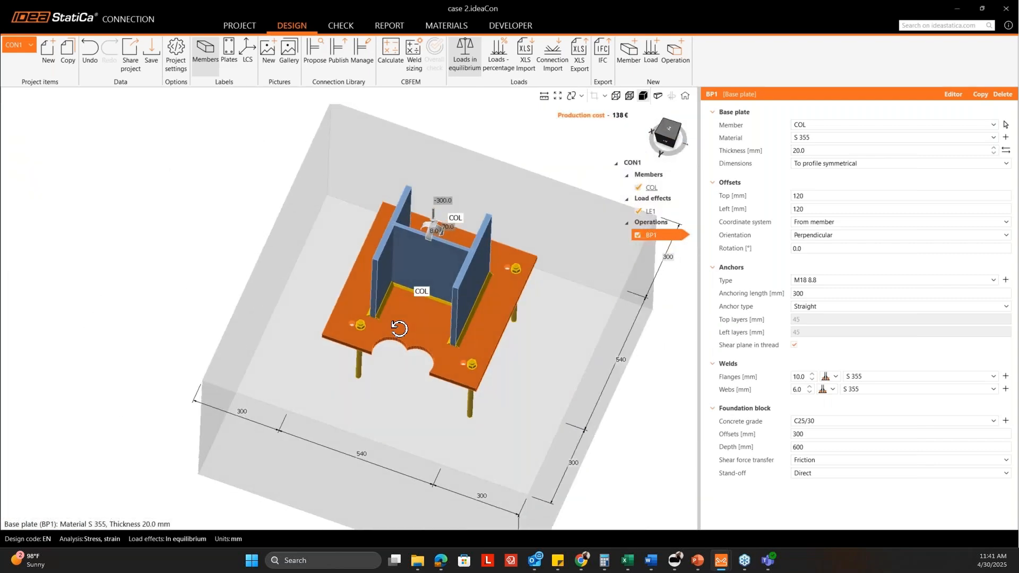
mouse_move(422, 348)
right_mouse_down()
mouse_move(416, 311)
mouse_move(413, 332)
right_mouse_up()
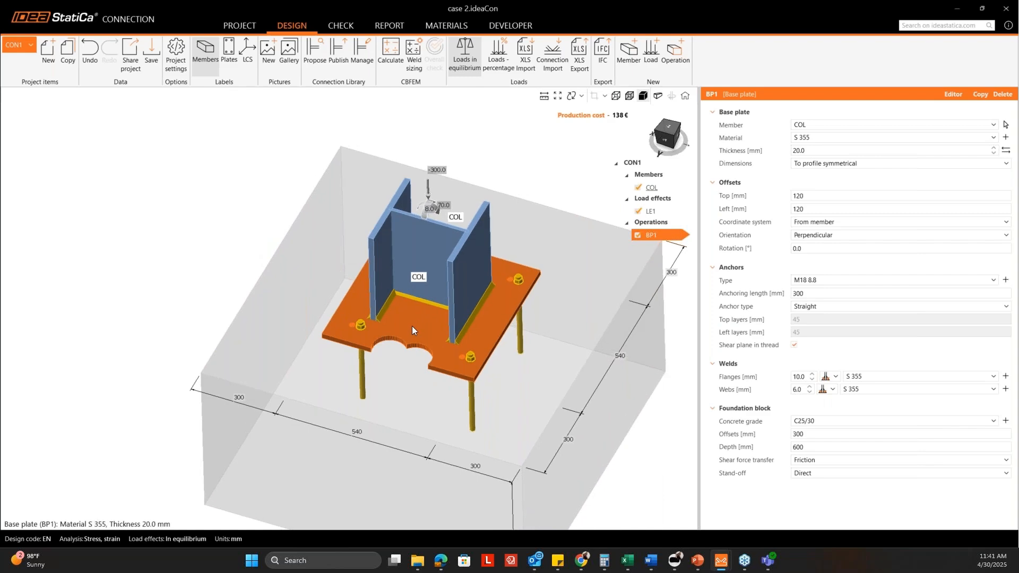
scroll(398, 336, "up", 3)
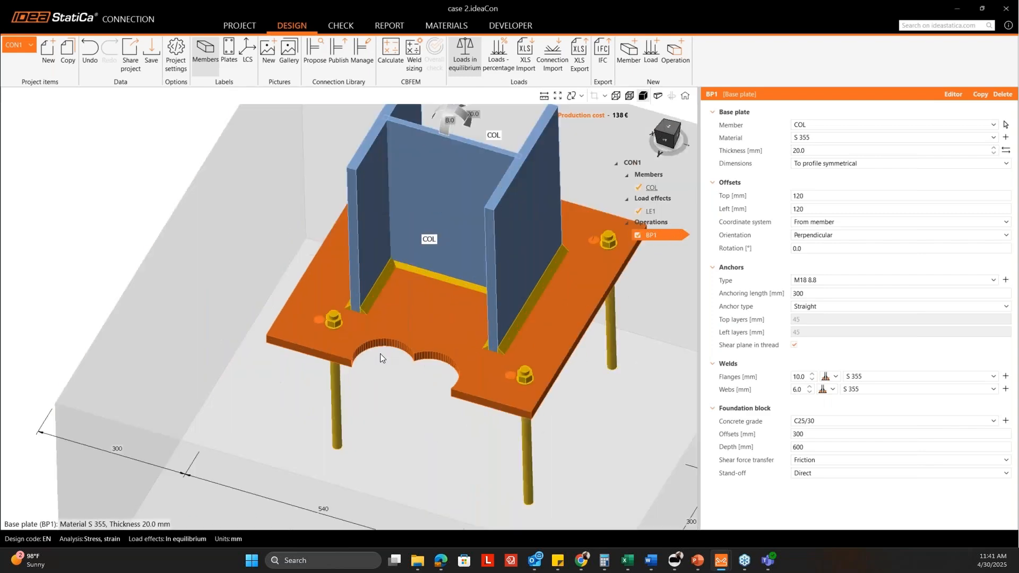
scroll(425, 345, "down", 3)
left_click(391, 53)
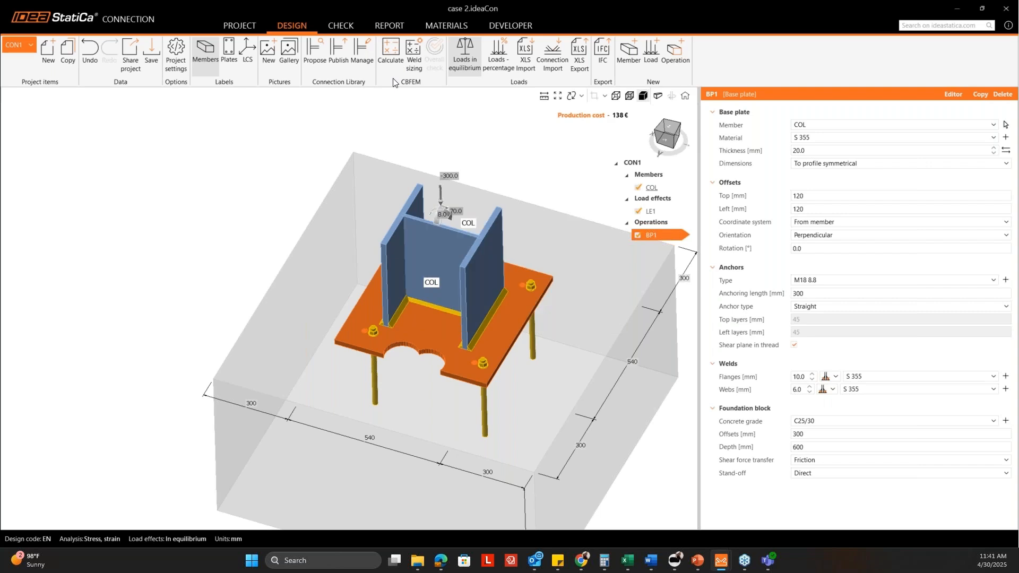
Examine the overall check results together with the base plate, anchors and cutouts in the calculated 3D model
scroll(377, 165, "down", 3)
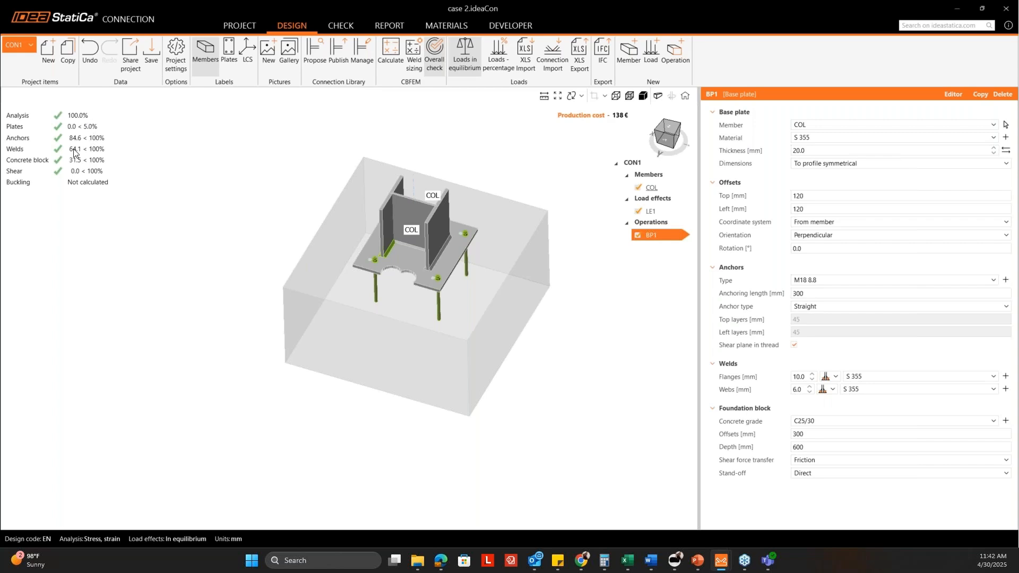
scroll(436, 282, "up", 3)
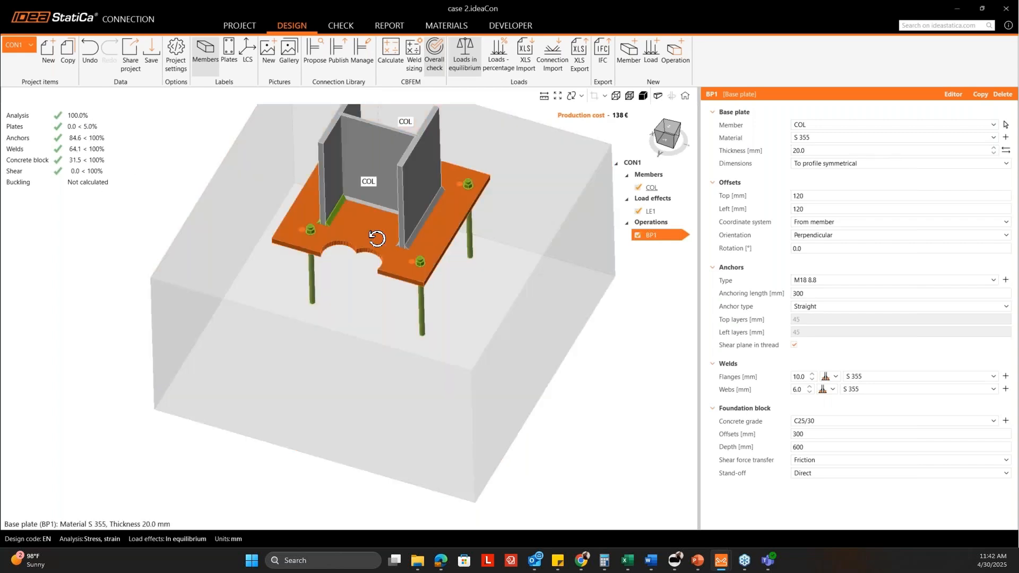
right_click_drag(377, 238, 343, 268)
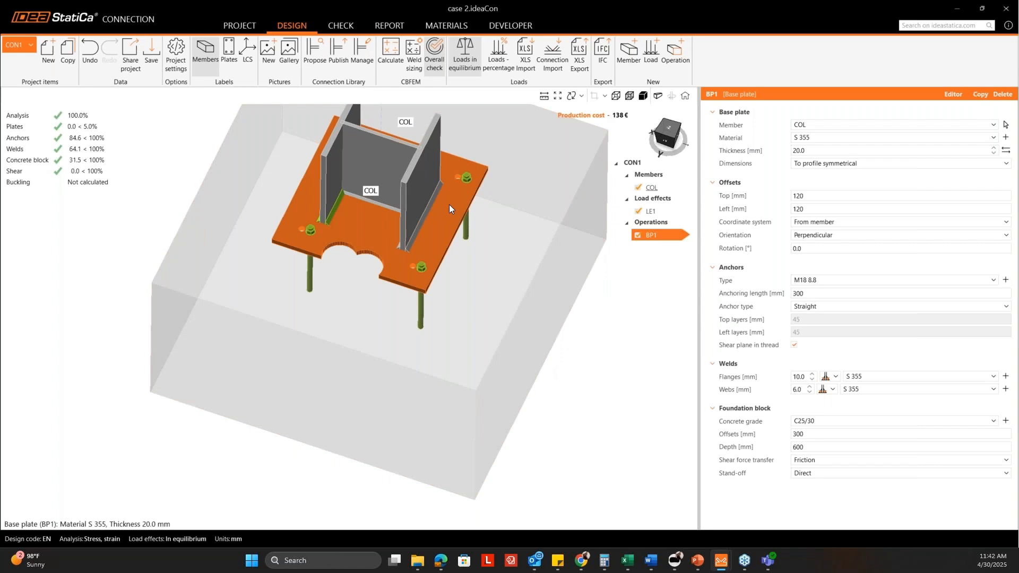
middle_click_drag(431, 203, 459, 257)
right_click_drag(421, 250, 403, 260)
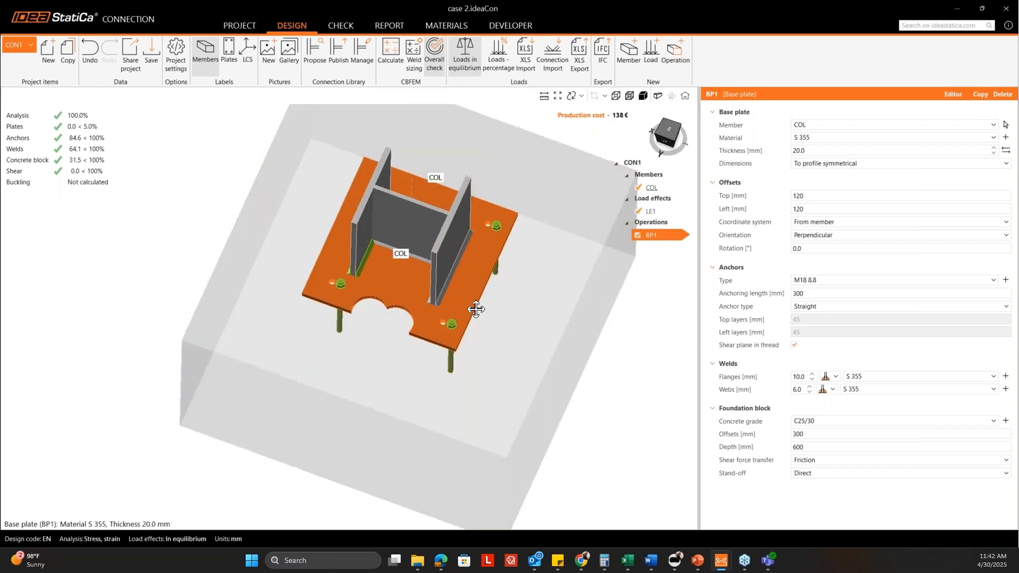
middle_click_drag(472, 290, 476, 313)
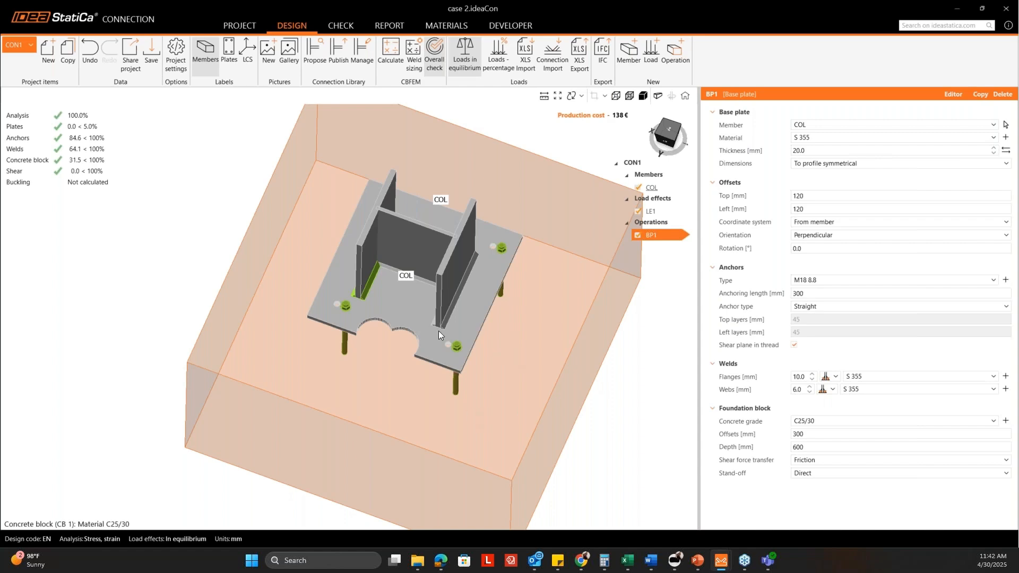
scroll(439, 331, "down", 2)
left_click_drag(364, 313, 365, 295)
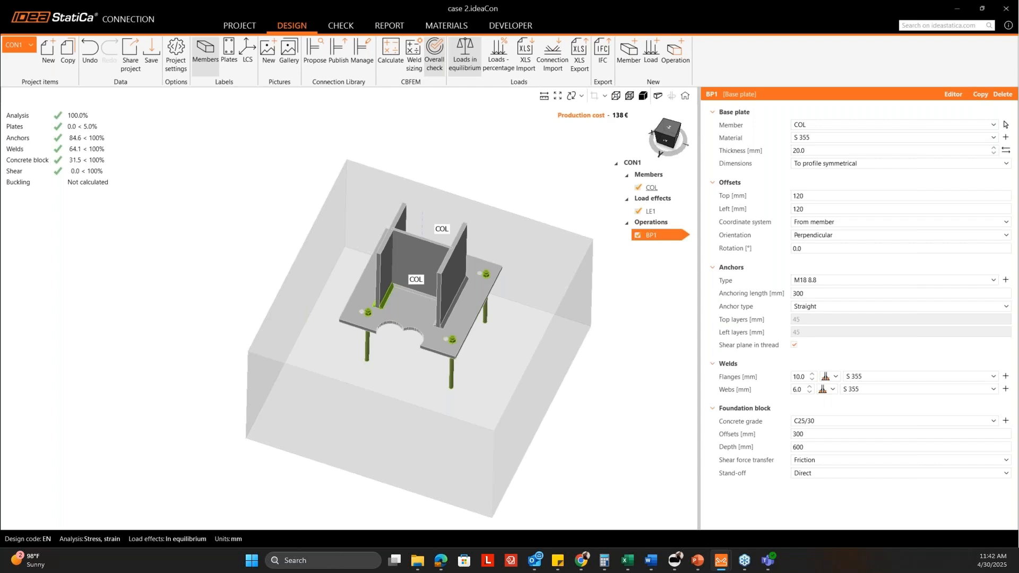
left_click(954, 8)
key("Right")
key("Right")
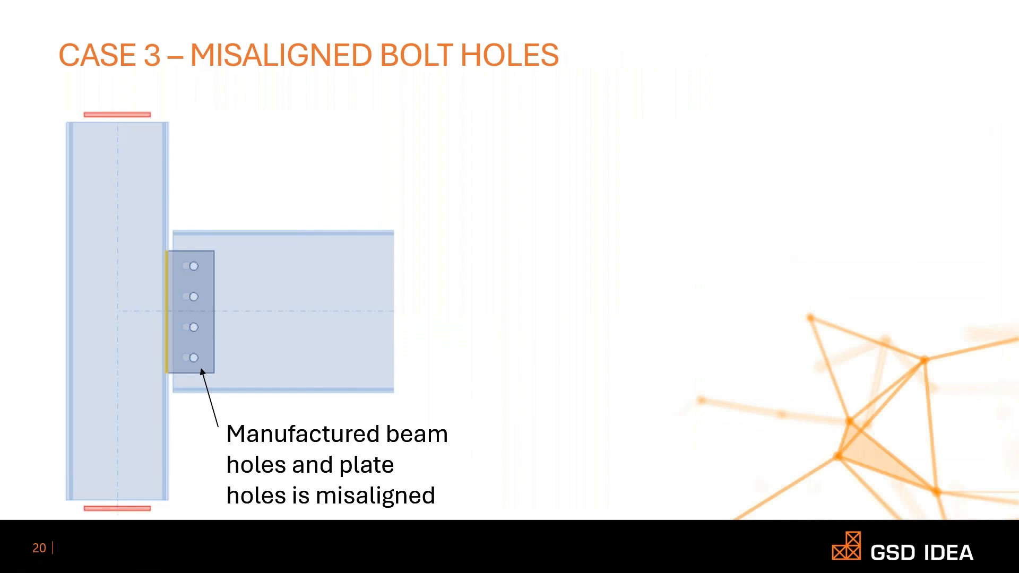
key("Right")
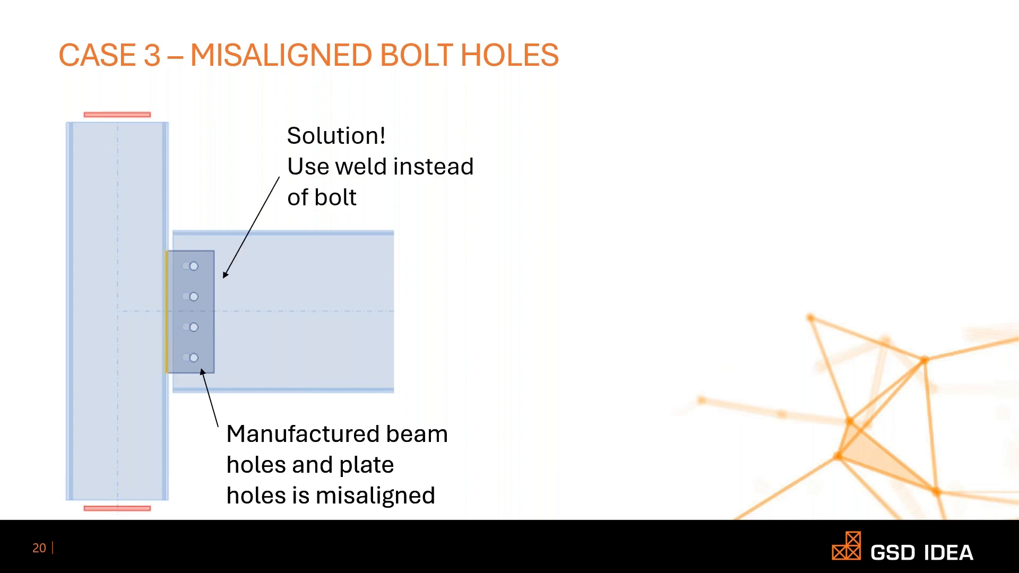
key("Right")
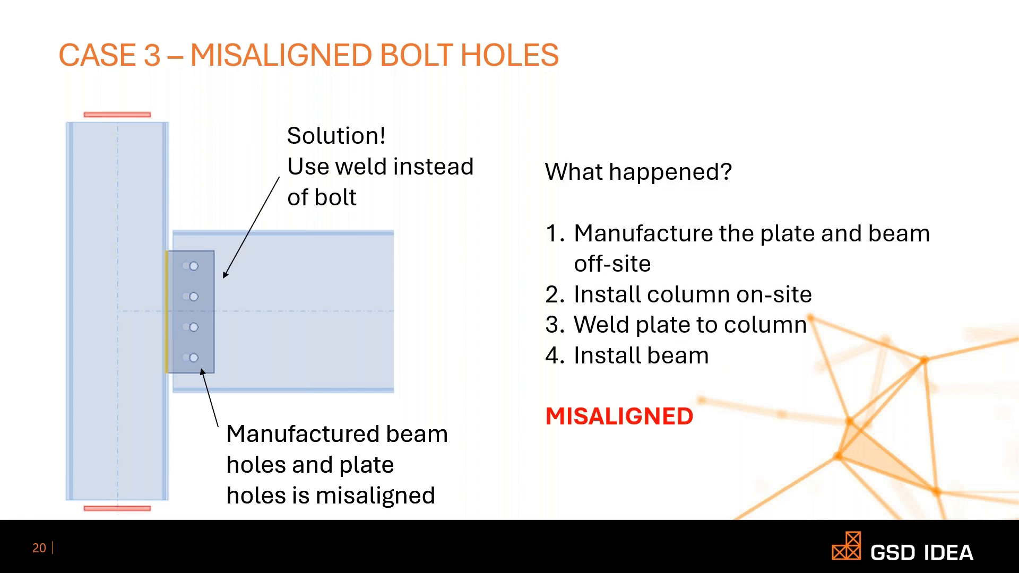
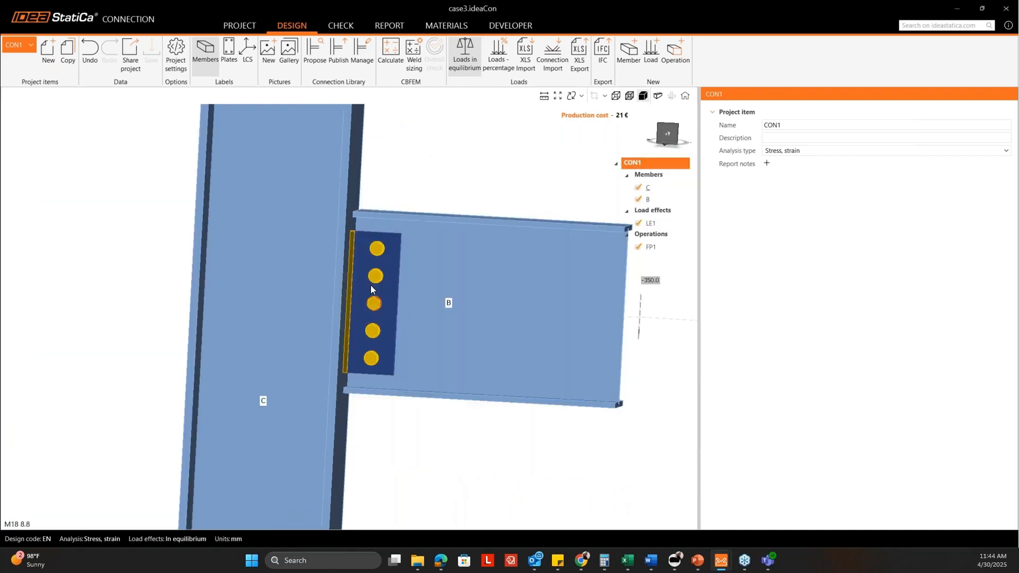
Explode bolt group BG1 of the shear plate in case 3, delete all its bolts and apply the plate edits
left_click(378, 279)
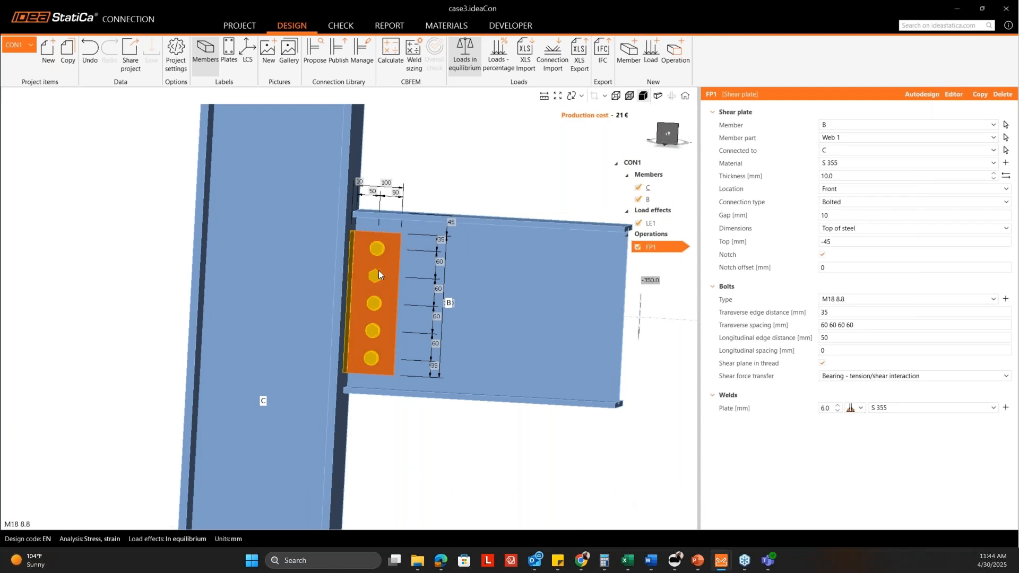
left_click(957, 96)
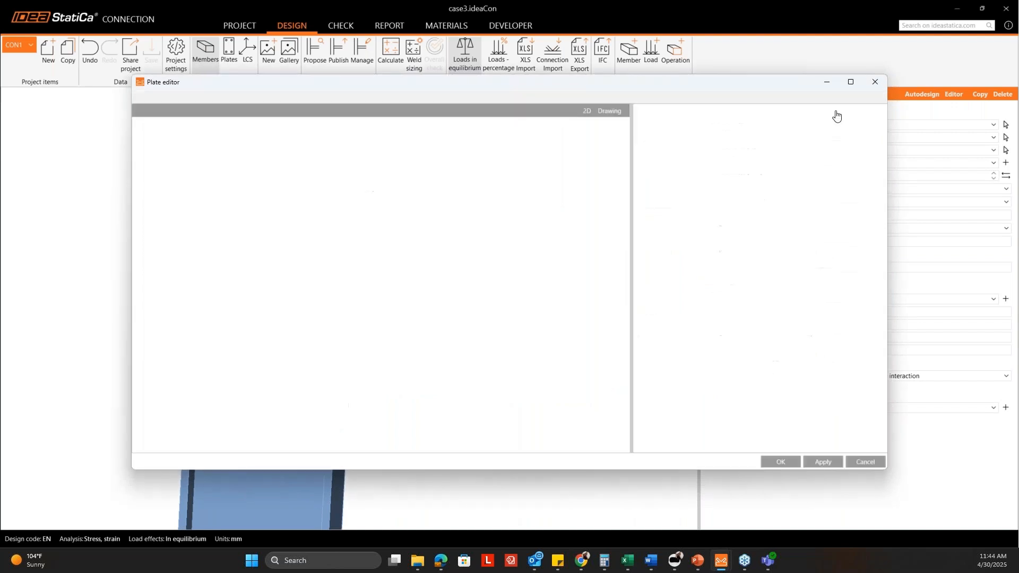
left_click_drag(753, 86, 772, 86)
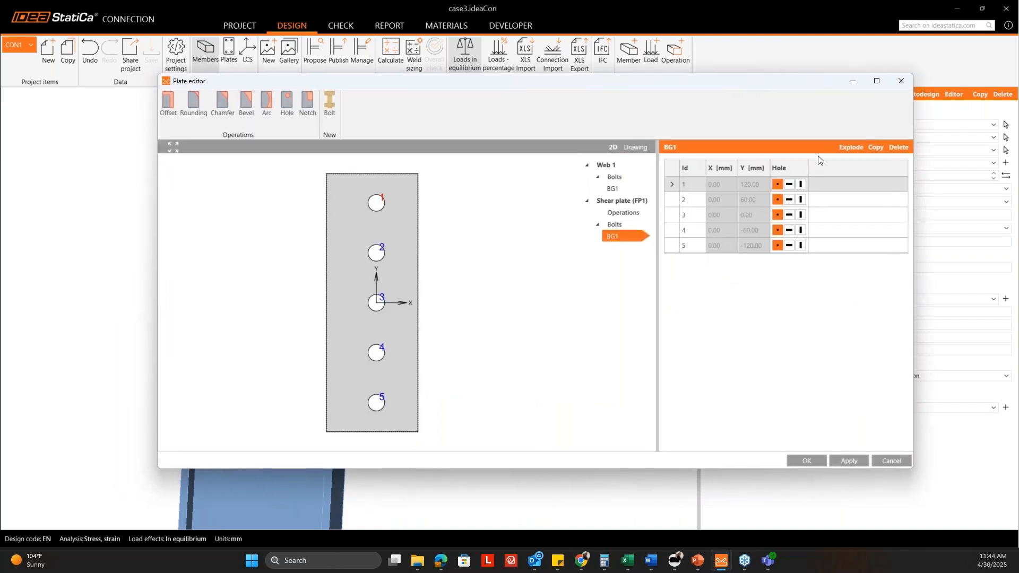
left_click(851, 149)
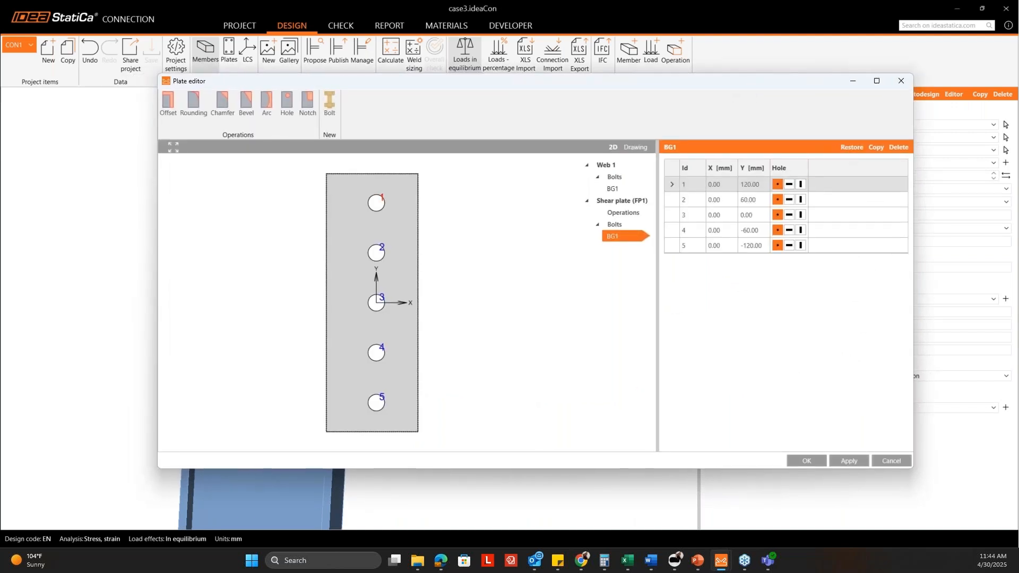
left_click(899, 150)
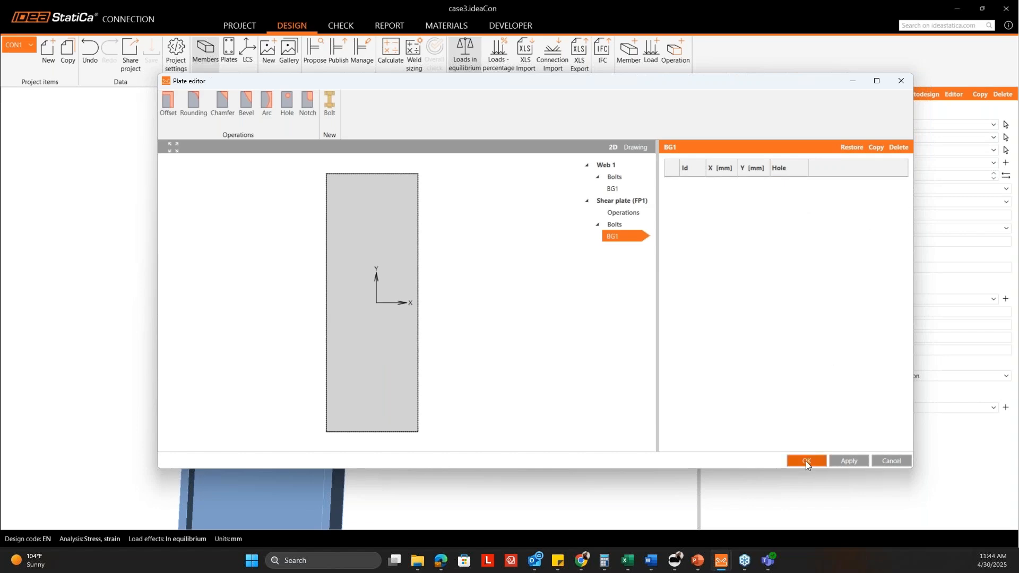
left_click(843, 460)
left_click(808, 460)
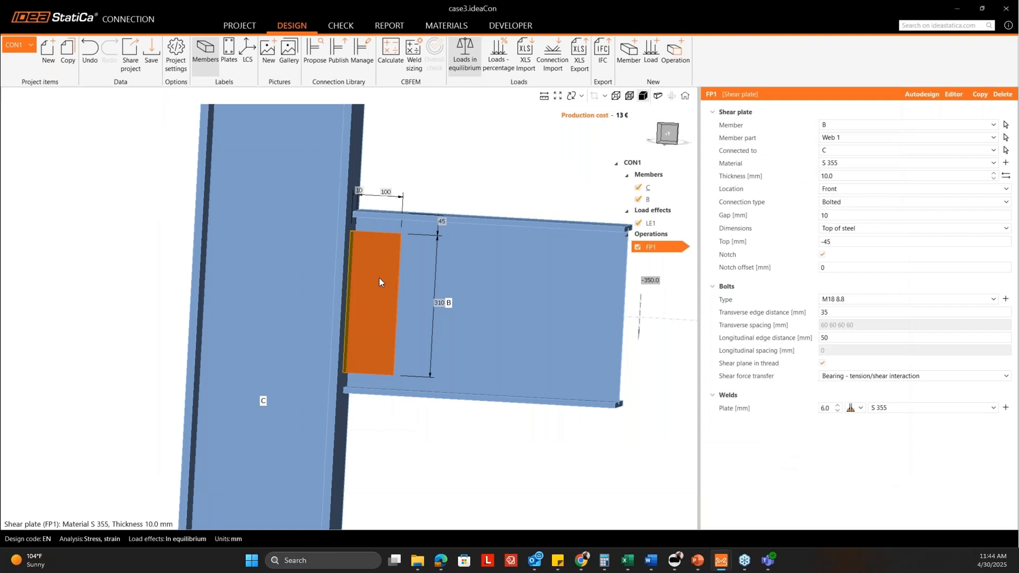
Examine the shear plate without bolts on the beam web in the 3D model
mouse_move(355, 298)
right_mouse_down()
mouse_move(375, 244)
mouse_move(358, 302)
right_mouse_up()
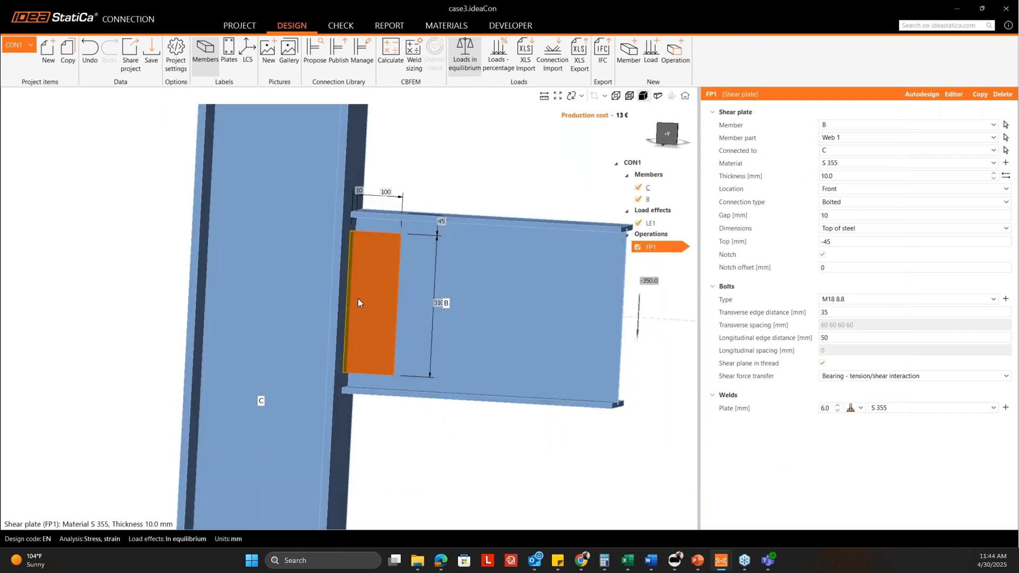
mouse_move(372, 299)
right_mouse_down()
mouse_move(400, 292)
mouse_move(343, 292)
mouse_move(377, 286)
right_mouse_up()
scroll(381, 267, "up", 3)
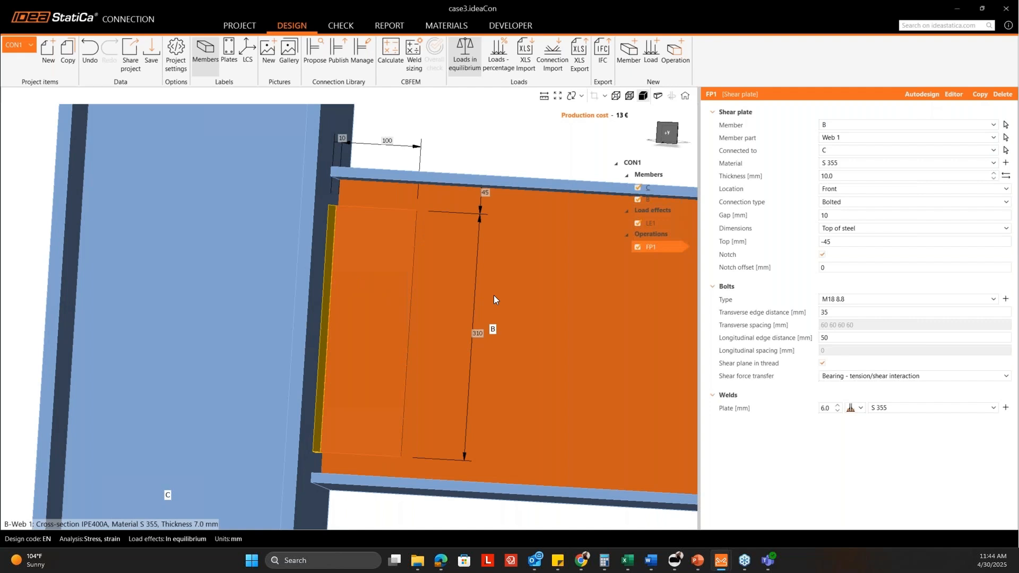
scroll(475, 296, "down", 3)
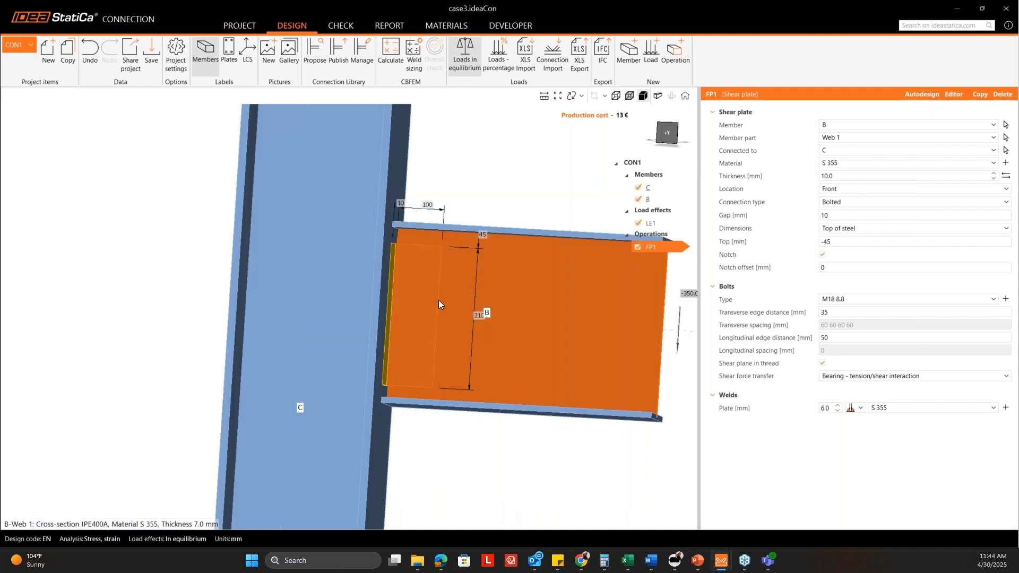
scroll(439, 300, "down", 3)
right_click_drag(407, 304, 451, 260)
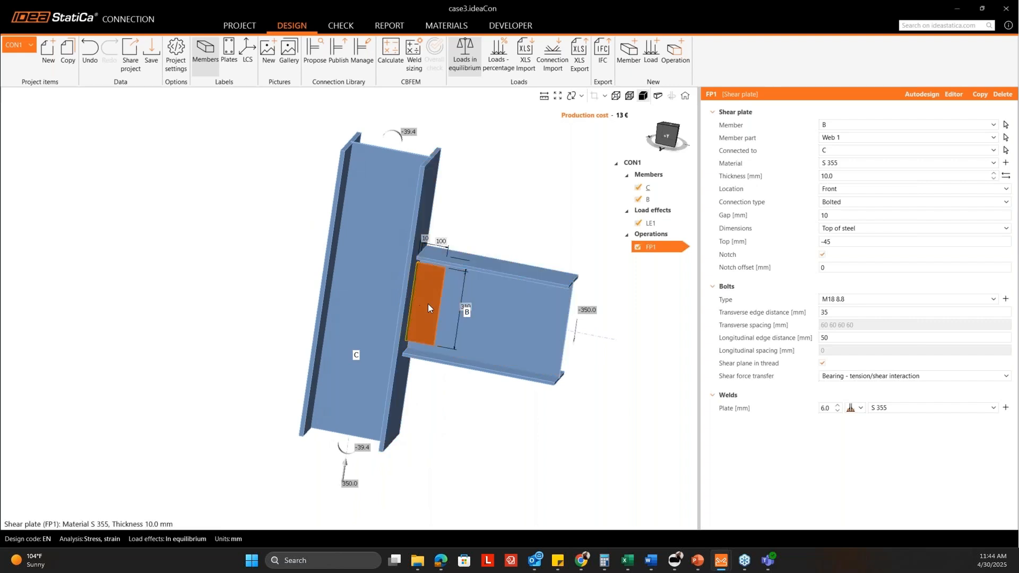
middle_click_drag(472, 275, 434, 255)
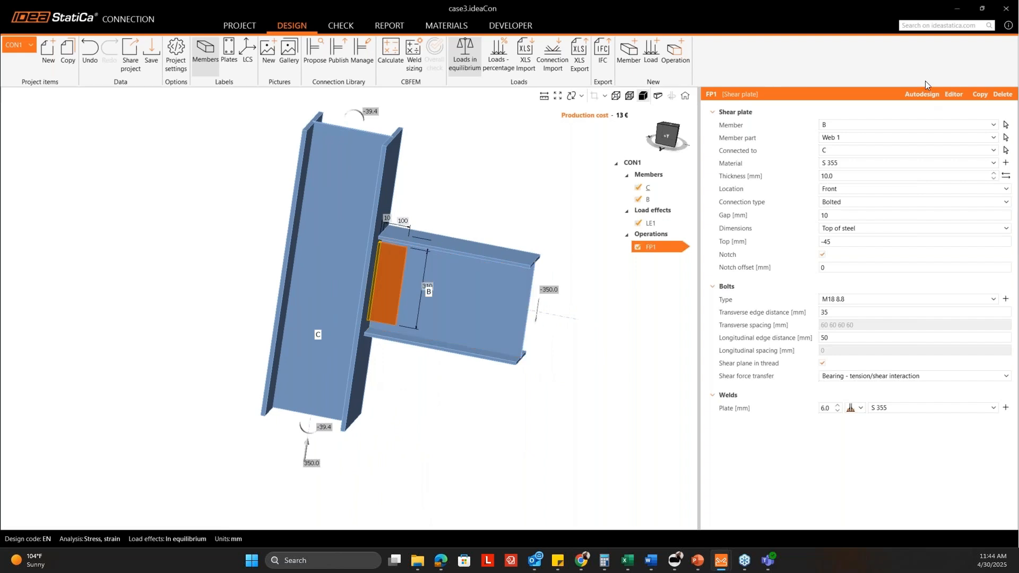
scroll(393, 268, "up", 2)
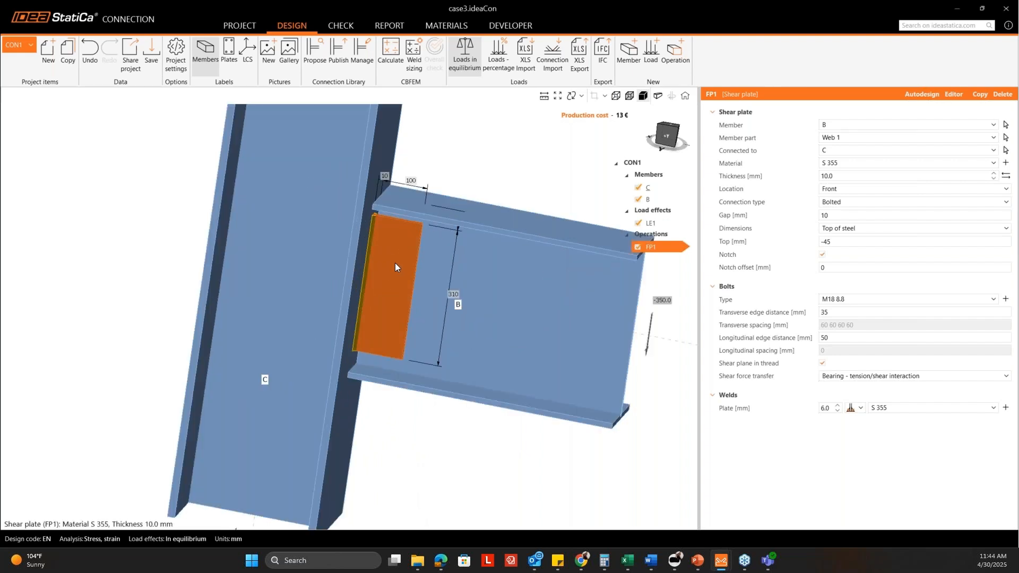
Add a circular hole of 20 mm diameter to the shear plate, centred at X 0 and Y 120 mm
left_click(953, 95)
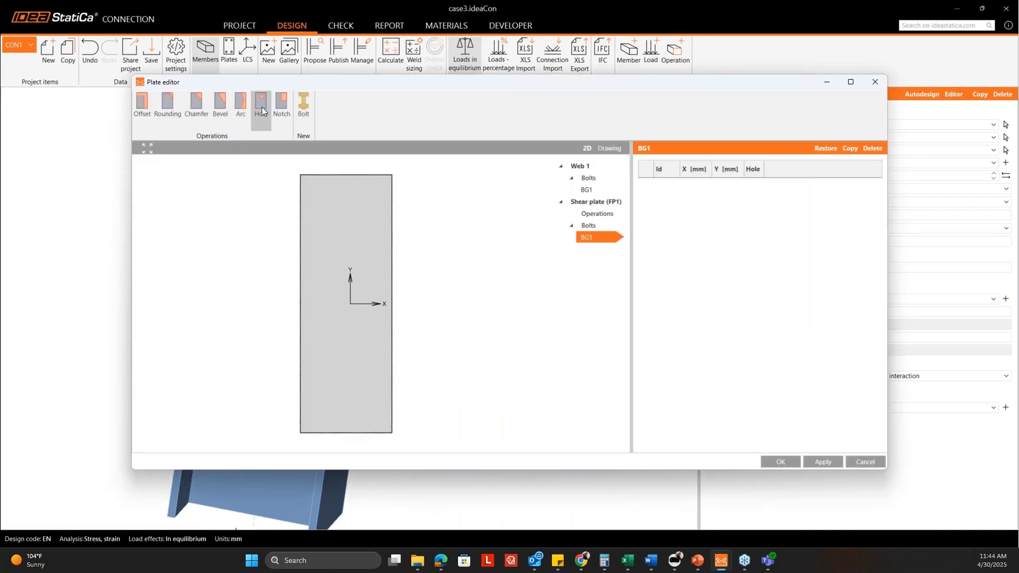
left_click(262, 107)
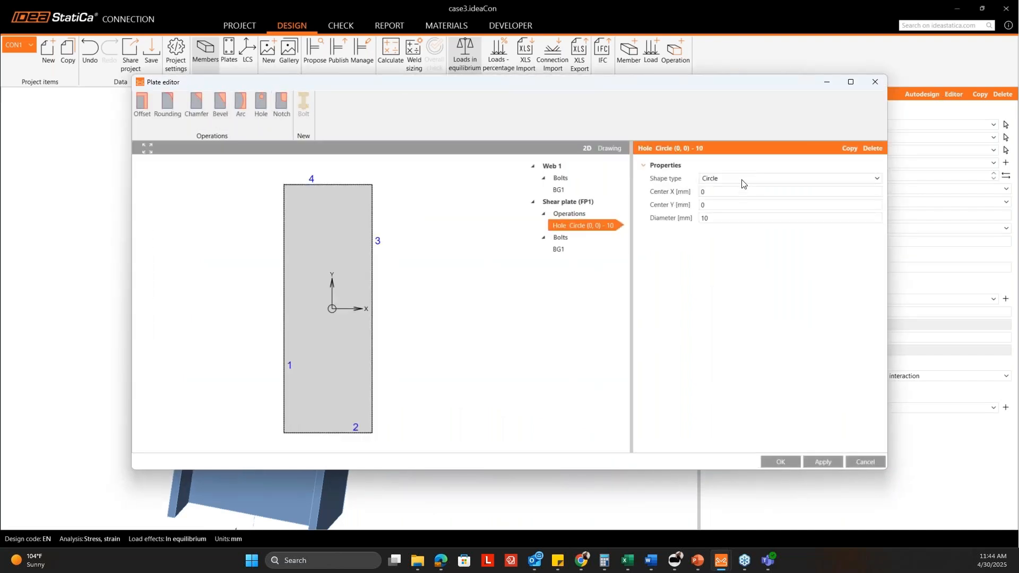
left_click(739, 217)
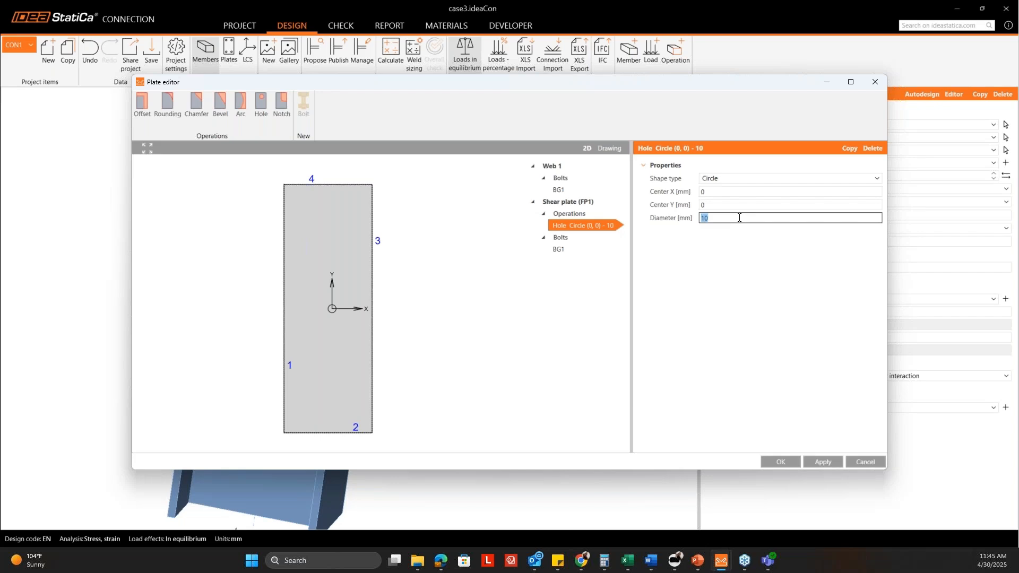
type("20")
key("Return")
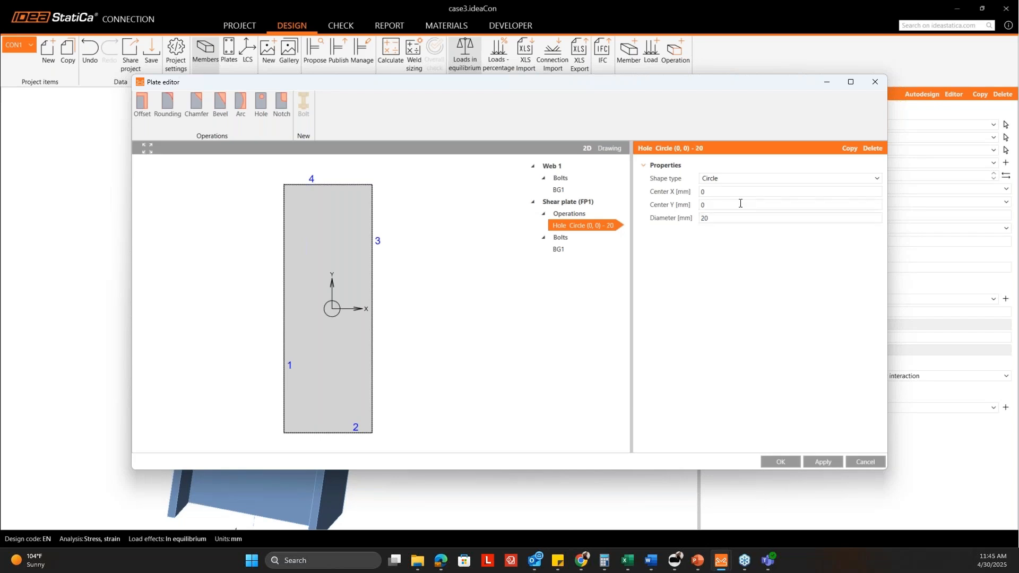
left_click(732, 188)
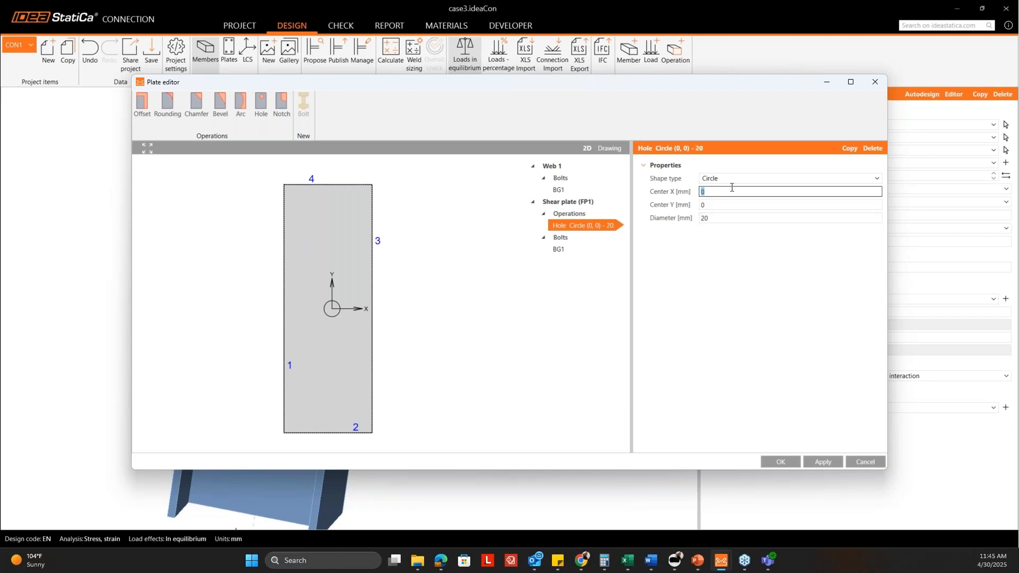
key("Tab")
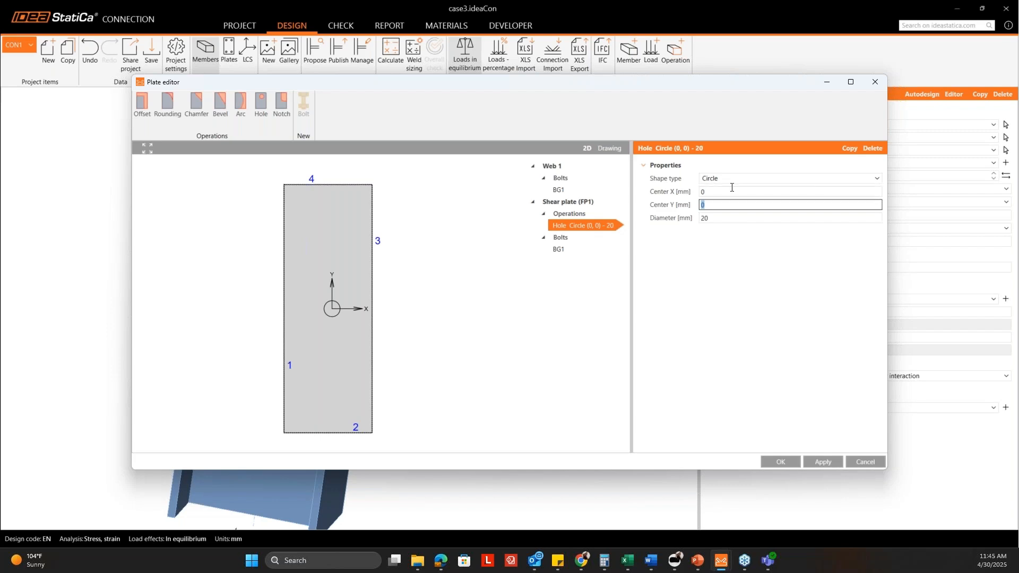
type("120")
key("Tab")
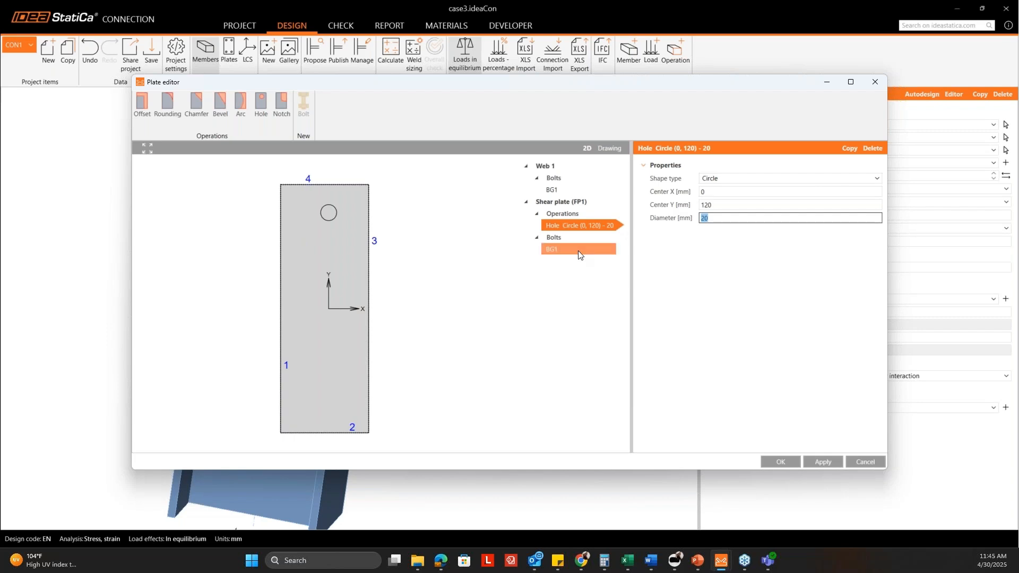
Copy the 20 mm shear plate hole and set the copy's centre Y to 60 mm
right_click(584, 233)
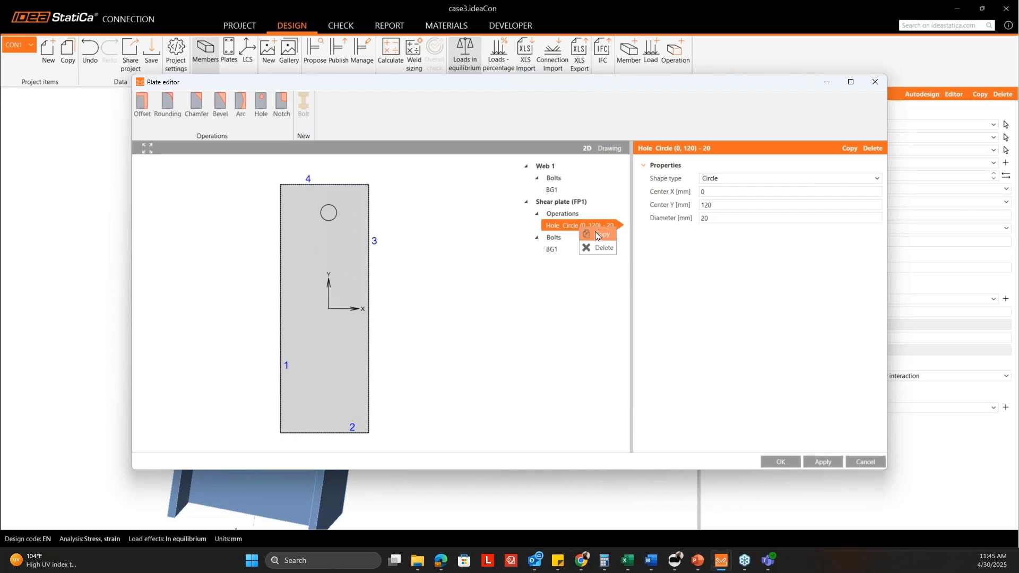
left_click(595, 232)
left_click(719, 206)
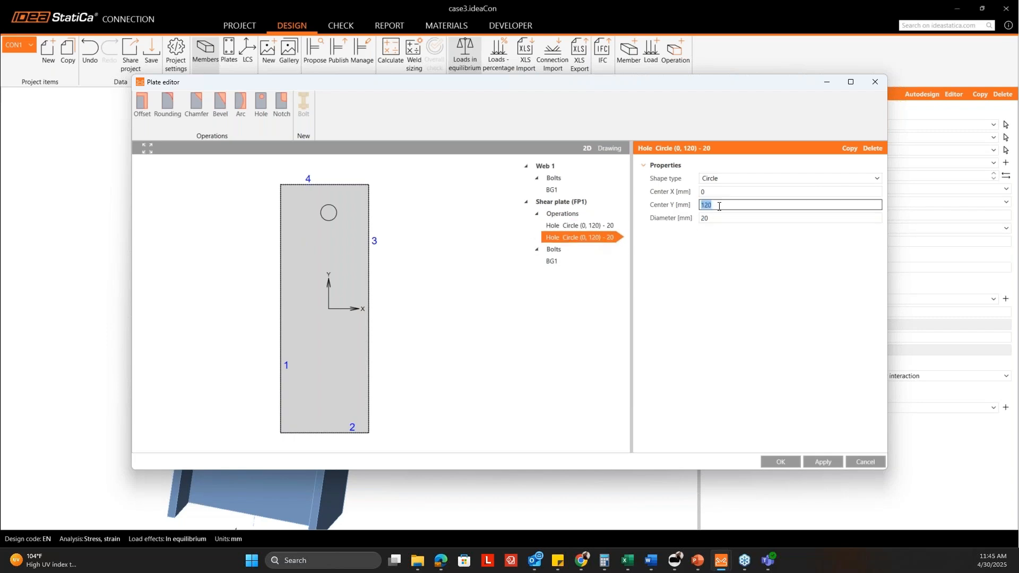
type("60")
key("Tab")
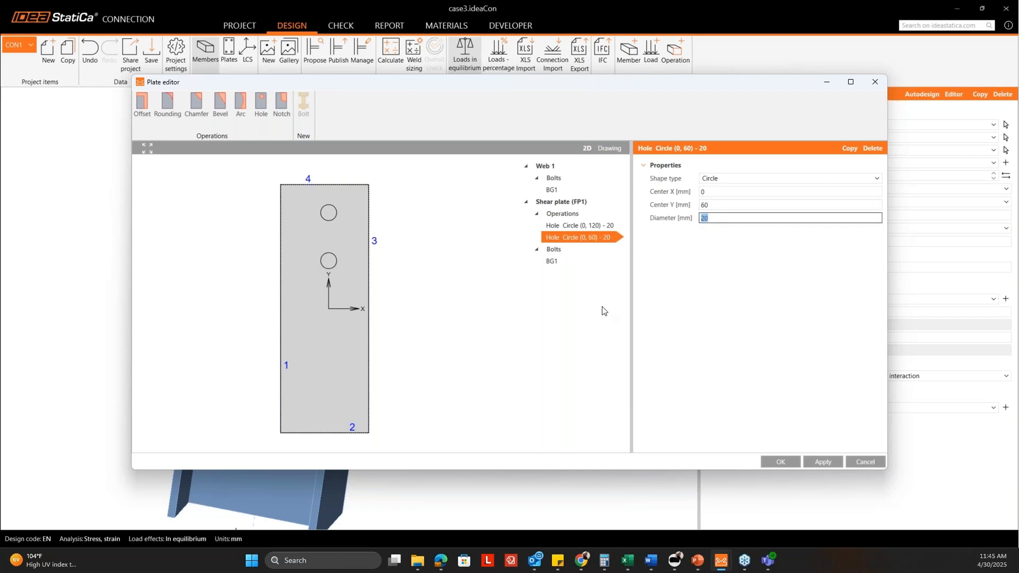
Duplicate the Y 60 mm hole and set the new hole's centre Y to 0 mm
right_click(596, 237)
left_click(611, 244)
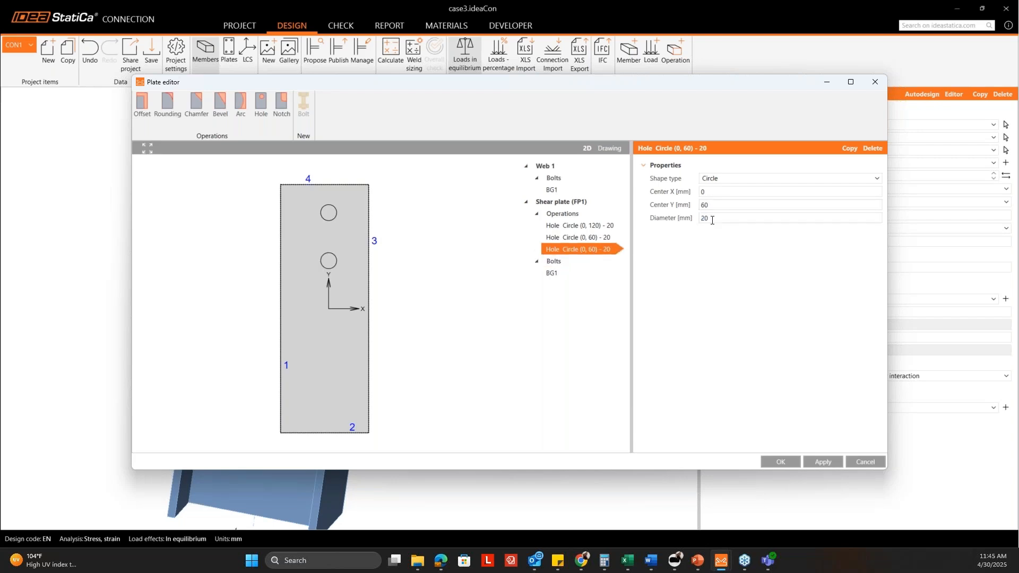
left_click(727, 205)
type("0")
key("Tab")
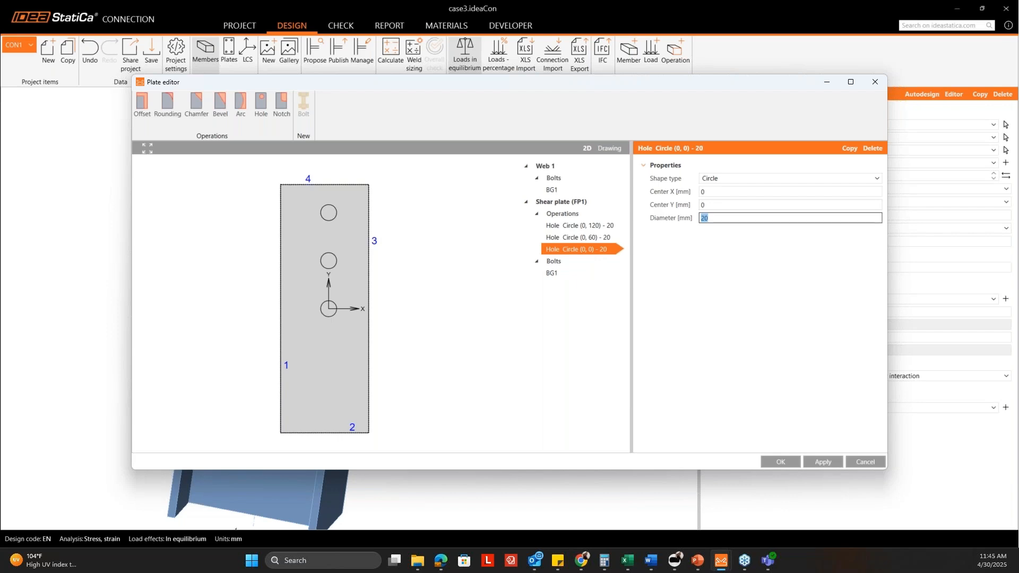
Copy the hole at the plate's origin and set the copy's centre Y to -60 mm
right_click(581, 250)
left_click(588, 259)
left_click(730, 206)
type("-60")
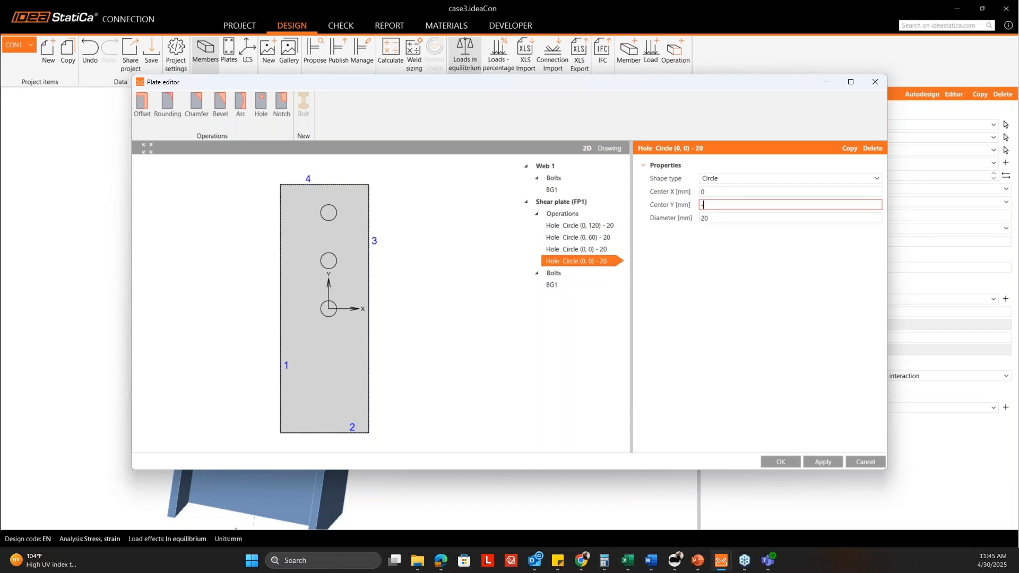
key("Tab")
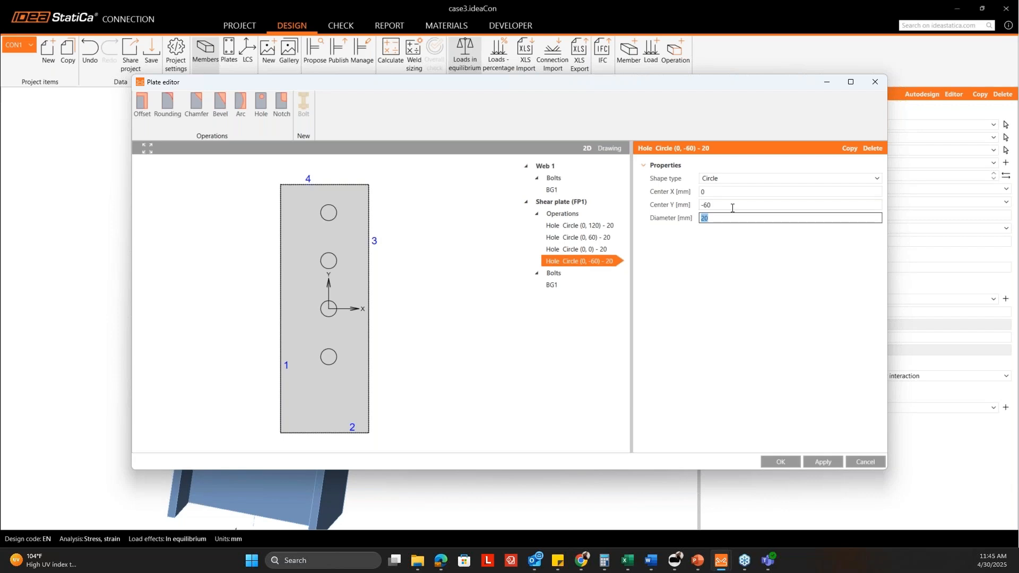
Copy the Y -60 mm hole, set its centre Y to -120 mm, and apply the shear plate edits
left_click(584, 264)
left_click(737, 205)
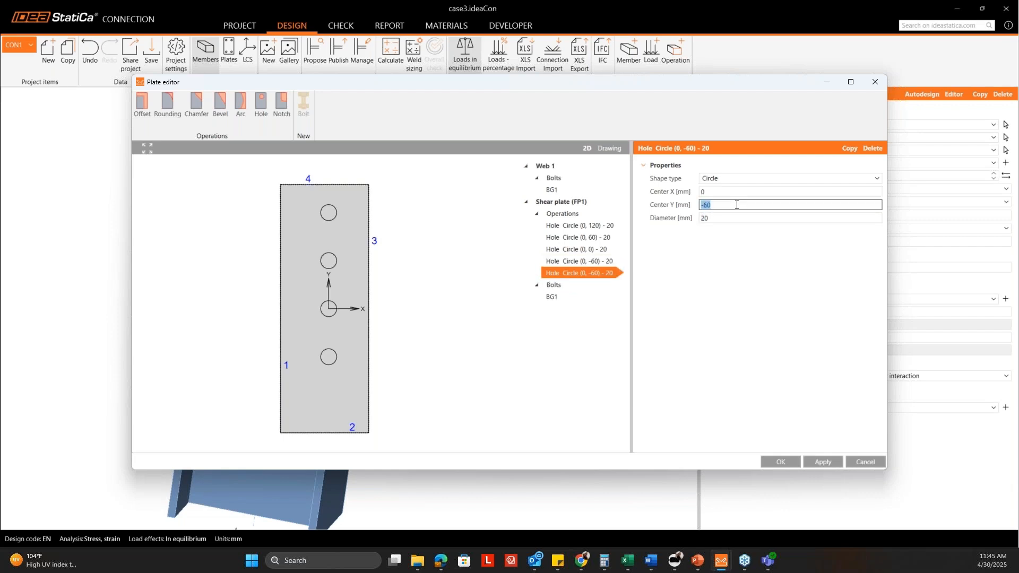
type("-120")
key("Tab")
left_click(820, 463)
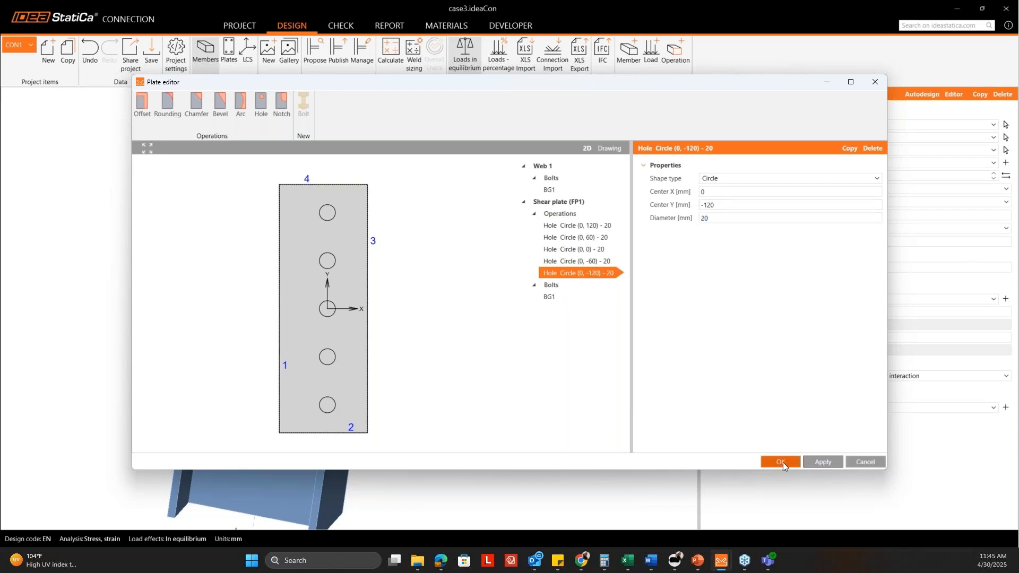
left_click(782, 463)
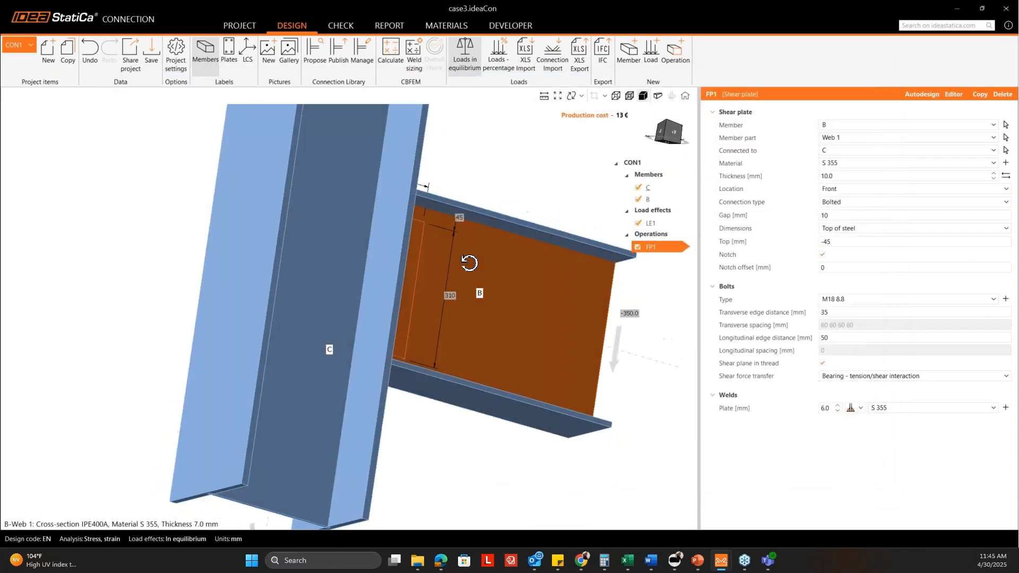
Add an Opening, notch manufacturing operation to the connection
middle_click_drag(470, 264, 403, 248)
scroll(403, 248, "up", 4)
scroll(366, 246, "down", 3)
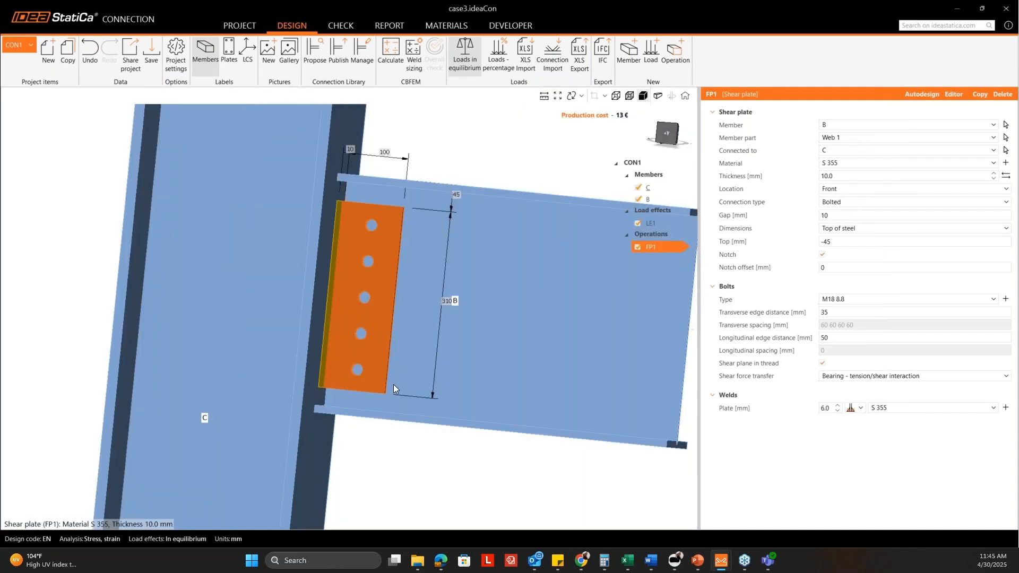
middle_click_drag(394, 386, 441, 296)
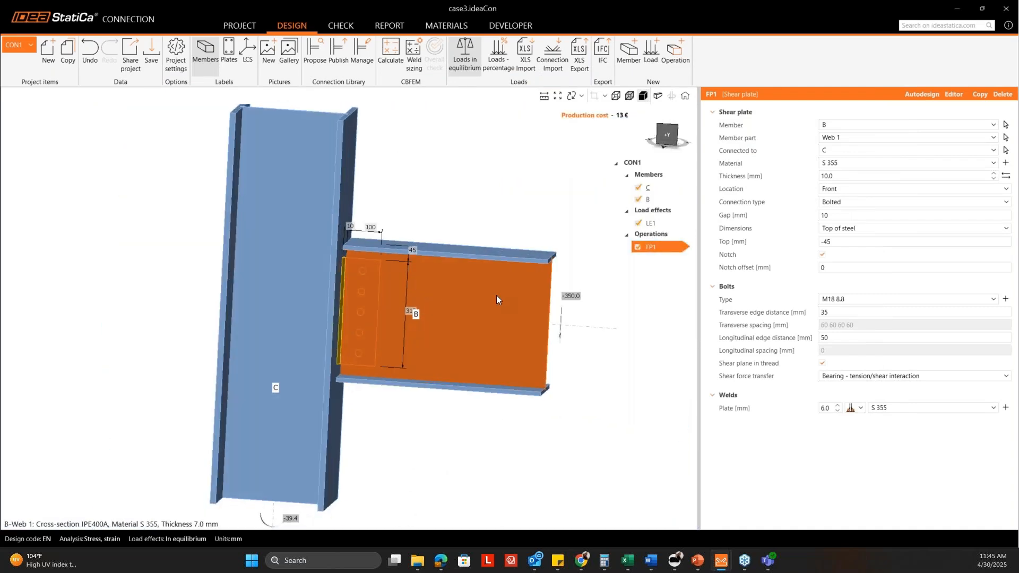
left_click(668, 134)
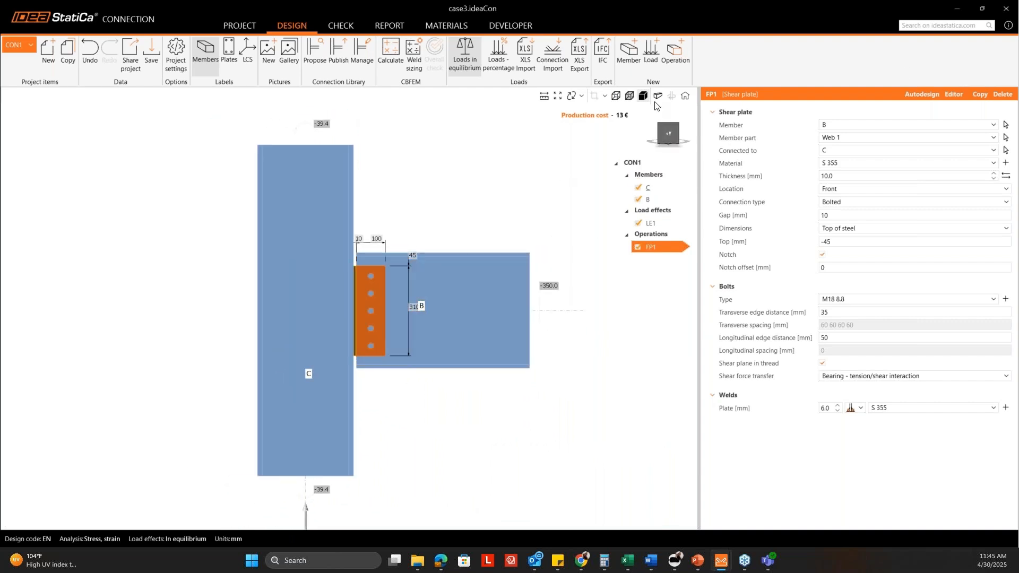
left_click(676, 63)
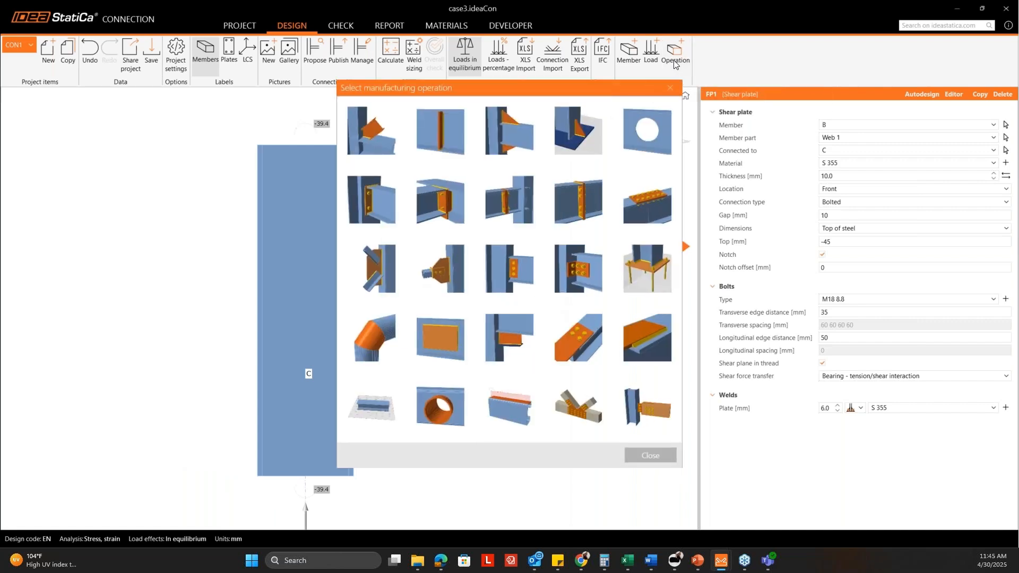
left_click_drag(595, 88, 650, 88)
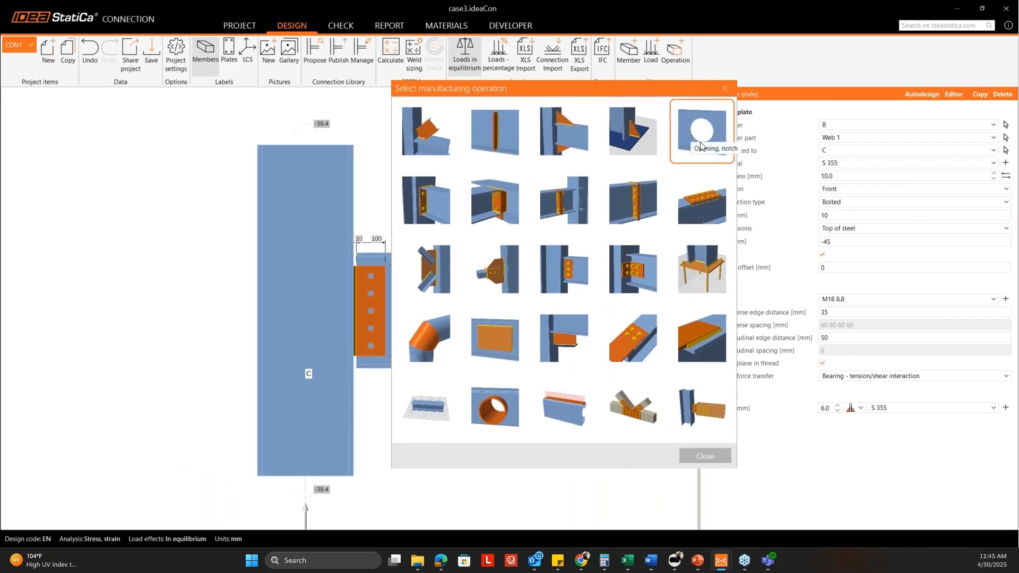
left_click(700, 146)
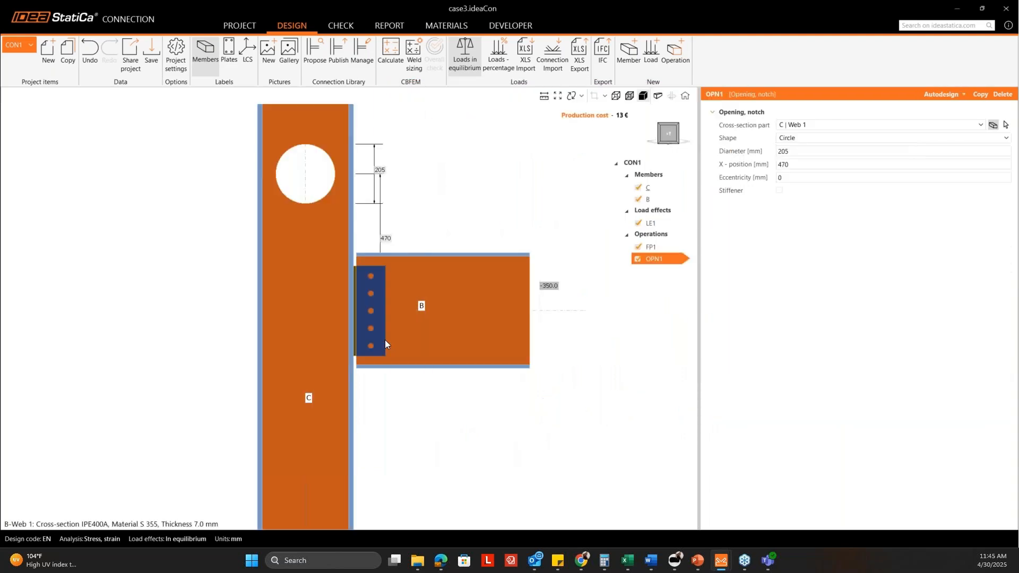
Assign the opening to Web 1 of beam B, keeping the Circle shape
middle_click_drag(460, 300, 479, 311)
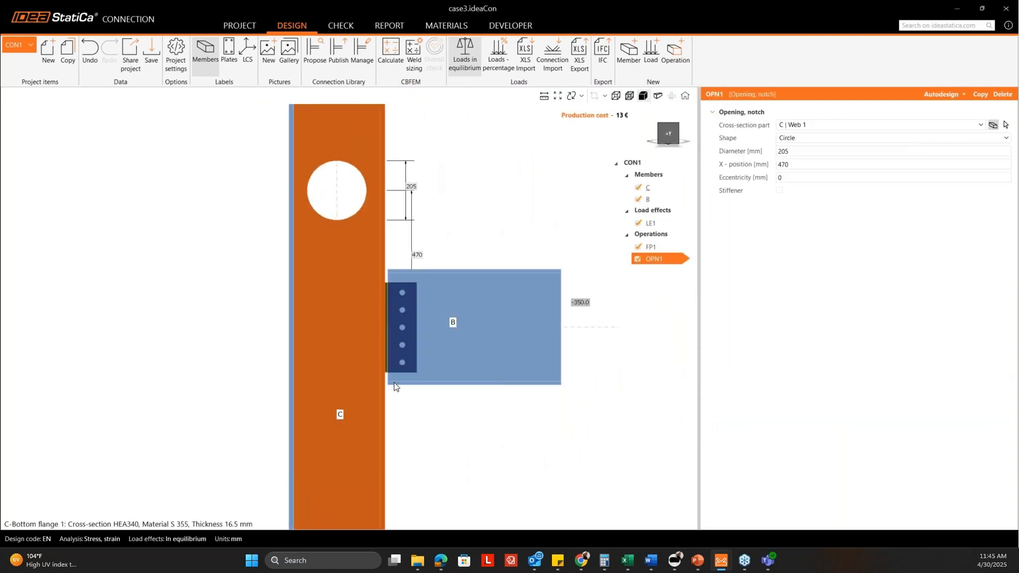
left_click(826, 127)
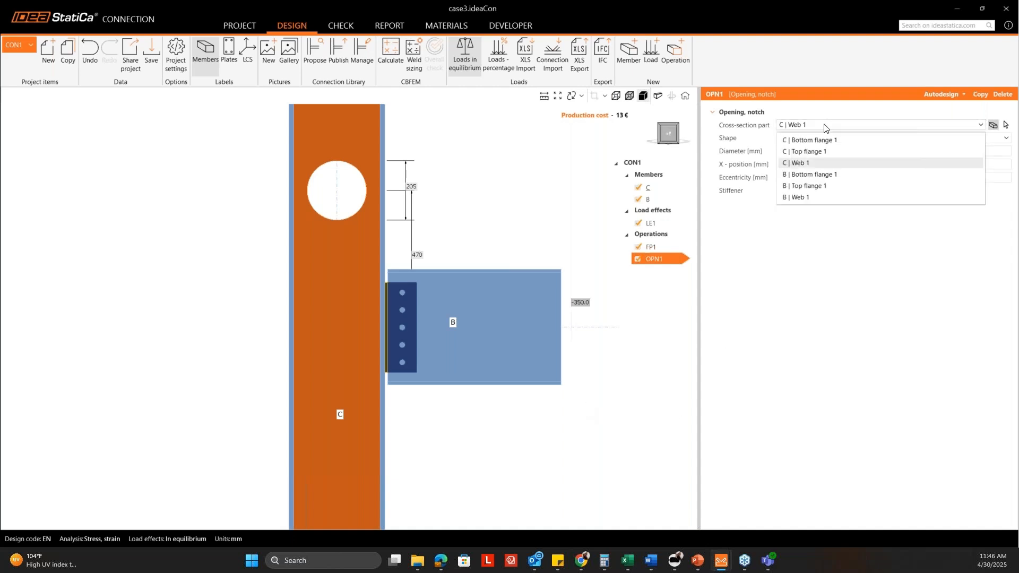
left_click(826, 126)
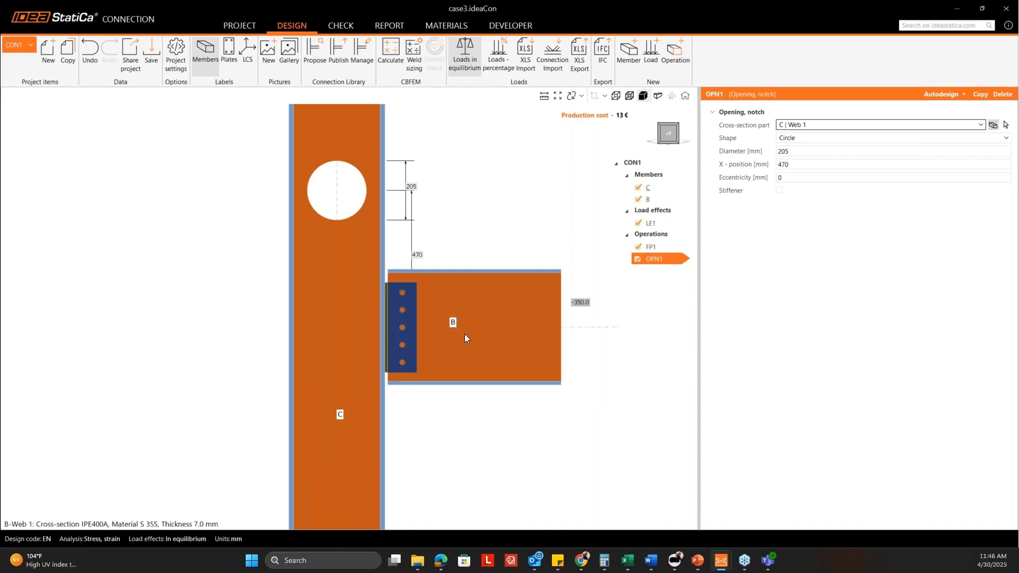
left_click(863, 127)
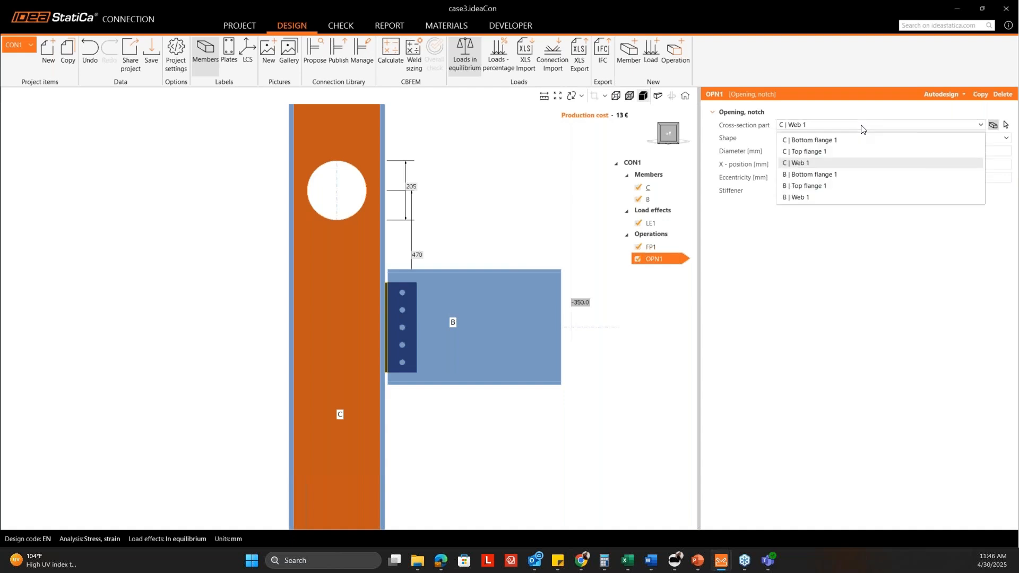
left_click(835, 197)
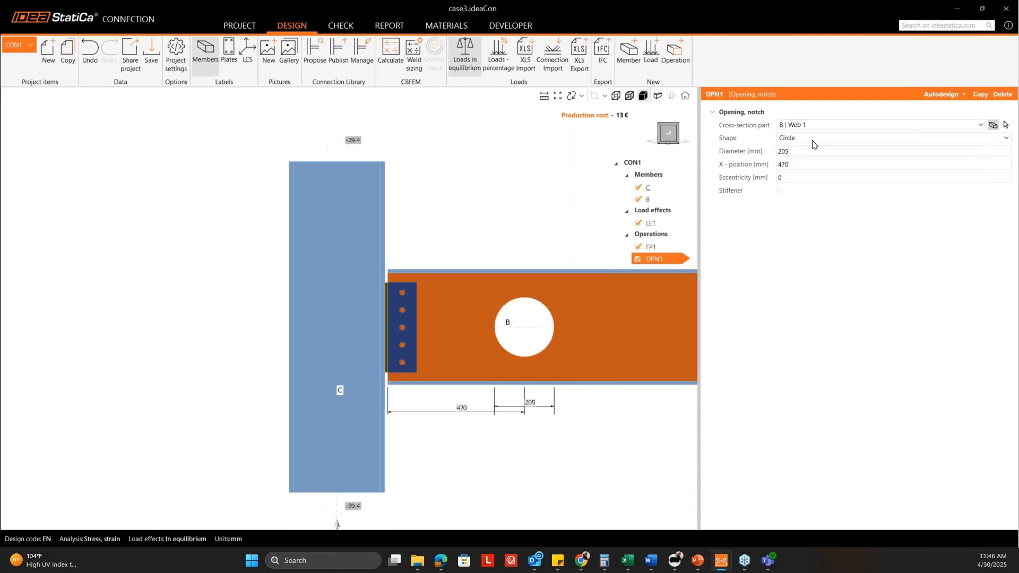
left_click(810, 139)
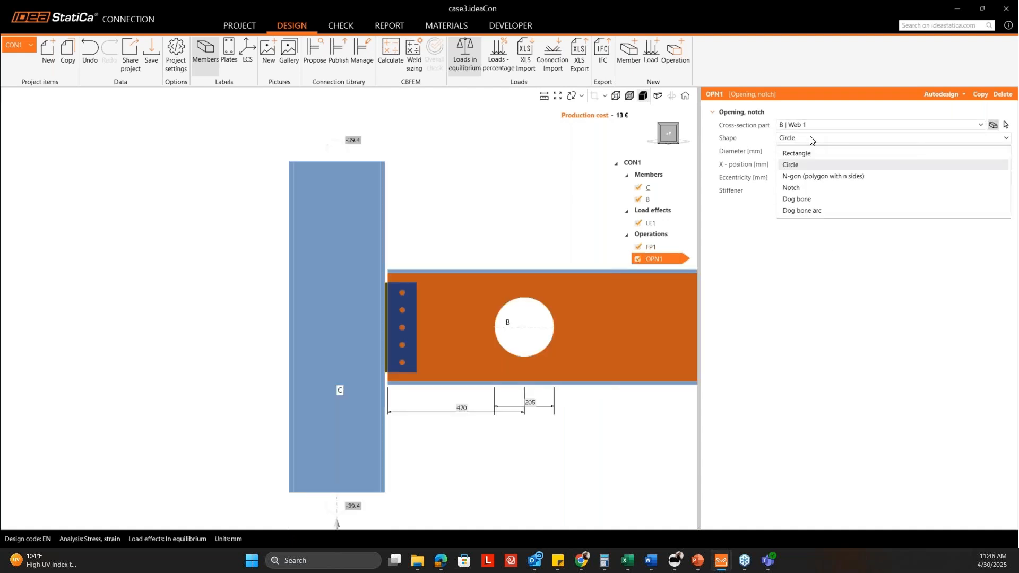
left_click(811, 139)
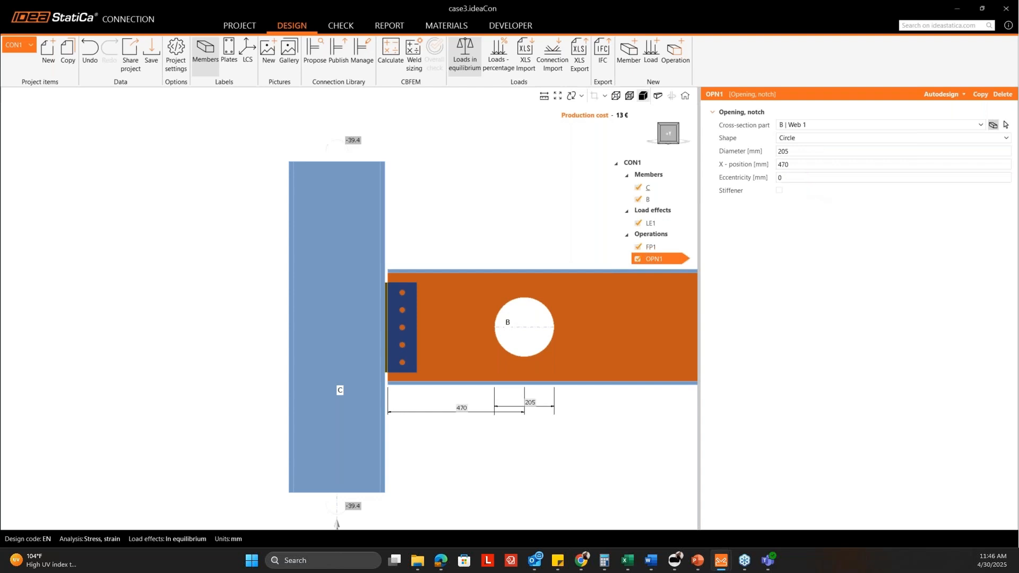
Set the beam web opening's diameter to 20 mm, X-position to 37 mm and eccentricity to -120 mm
left_click(799, 151)
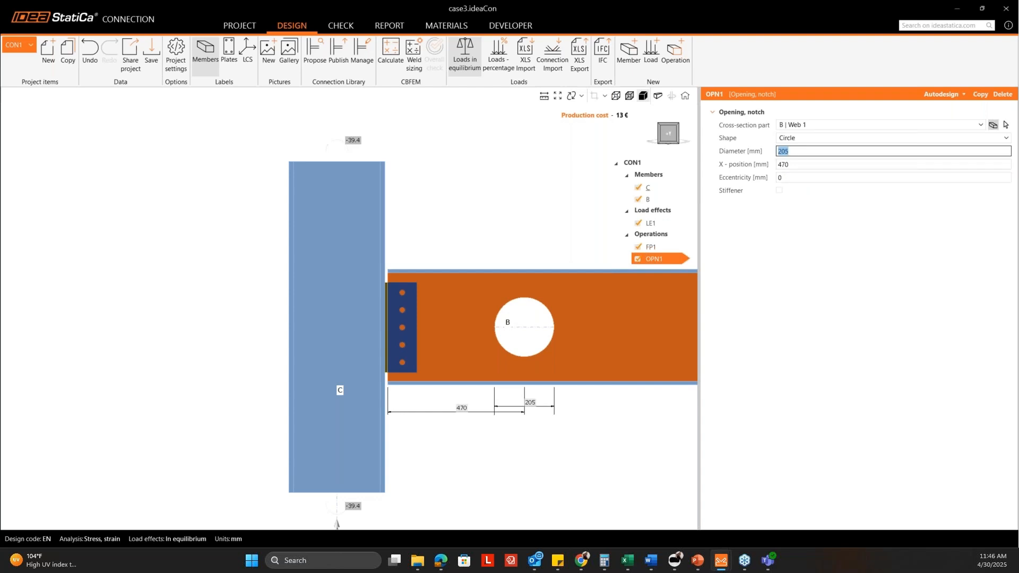
type("20")
key("Tab")
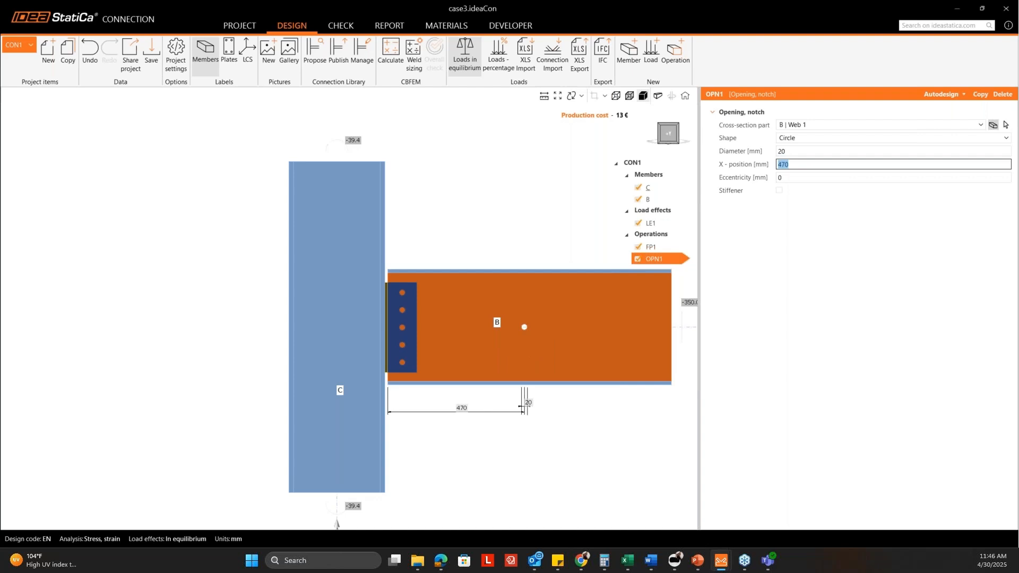
type("37")
key("Tab")
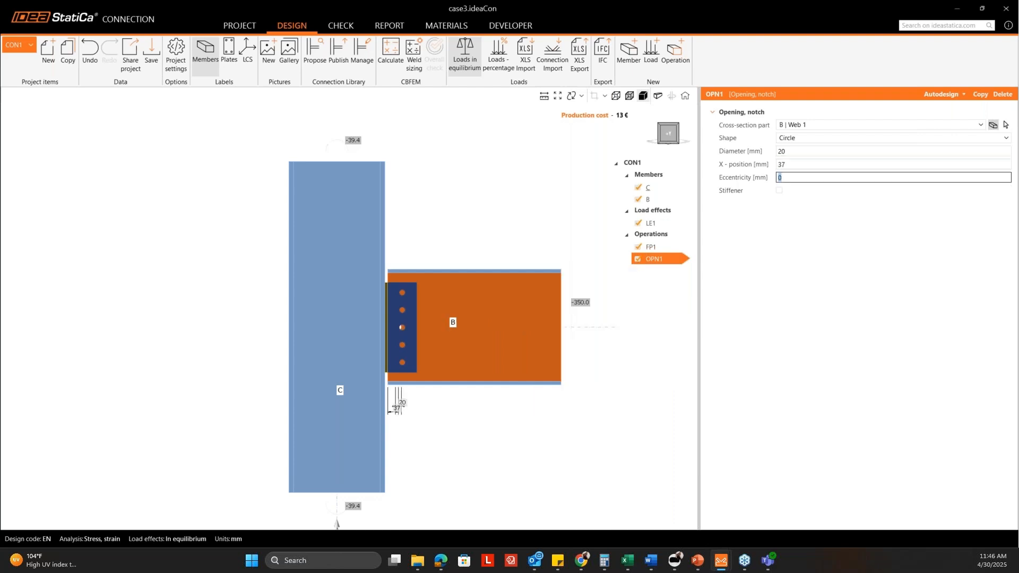
type("-")
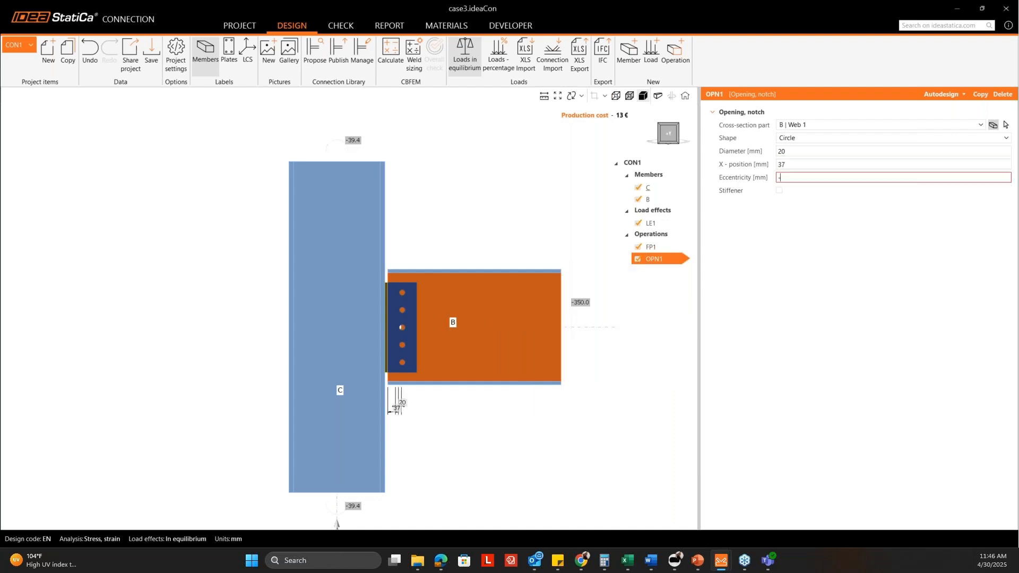
type("120")
key("Tab")
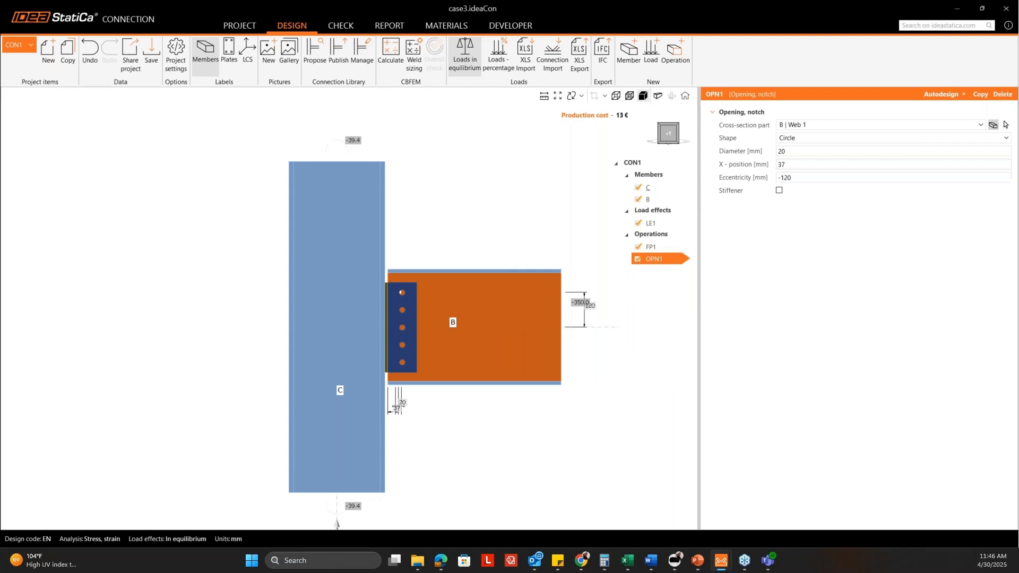
Examine the alignment of the beam web opening with the uppermost shear plate hole in transparent view
scroll(436, 295, "up", 2)
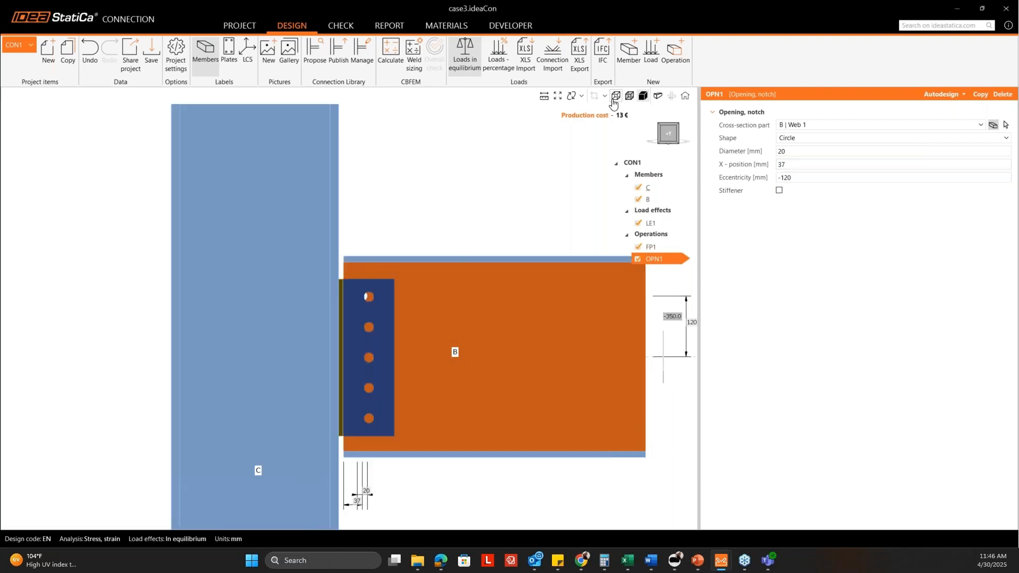
left_click(629, 95)
scroll(367, 301, "up", 3)
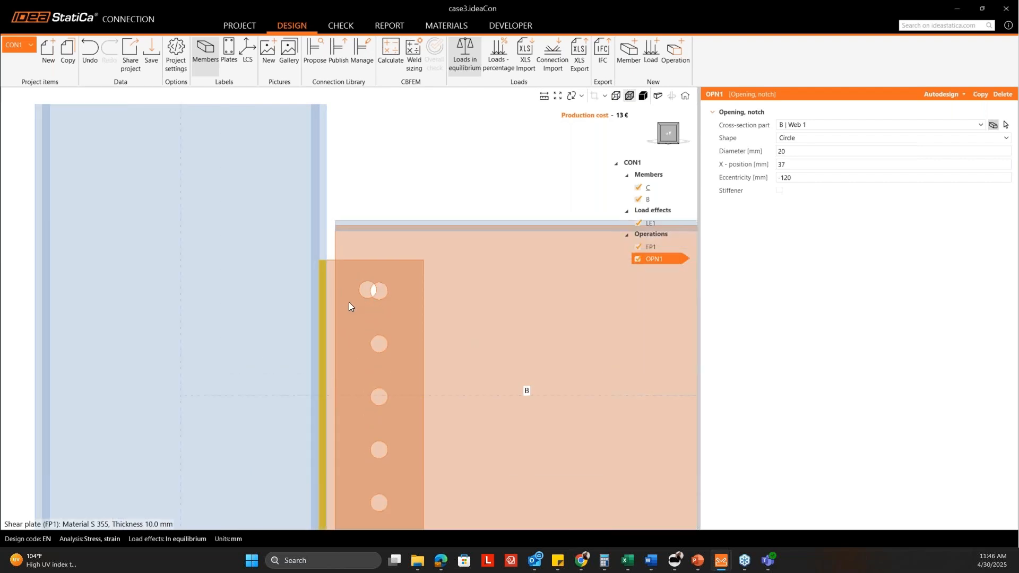
scroll(374, 301, "down", 3)
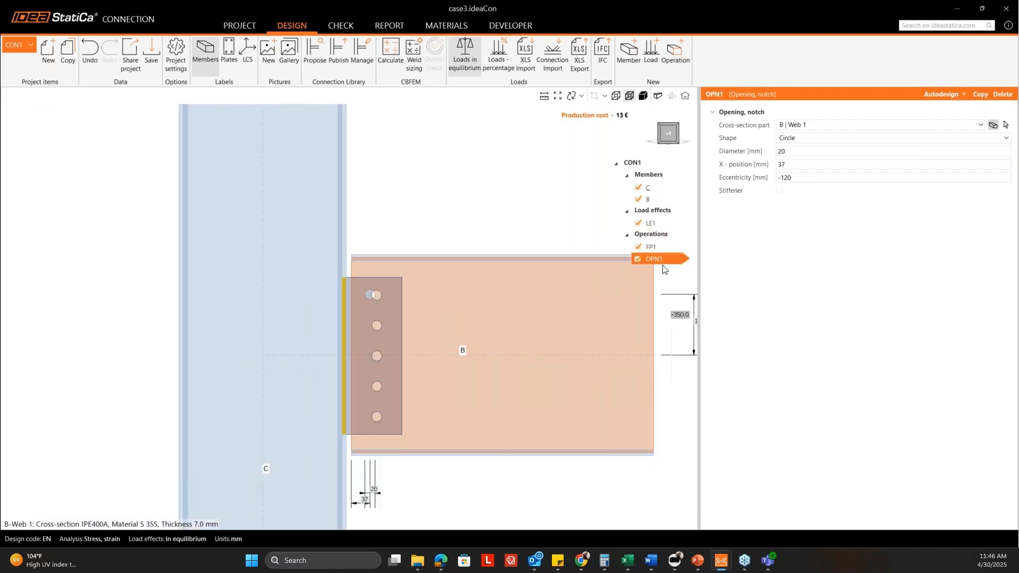
left_click(643, 96)
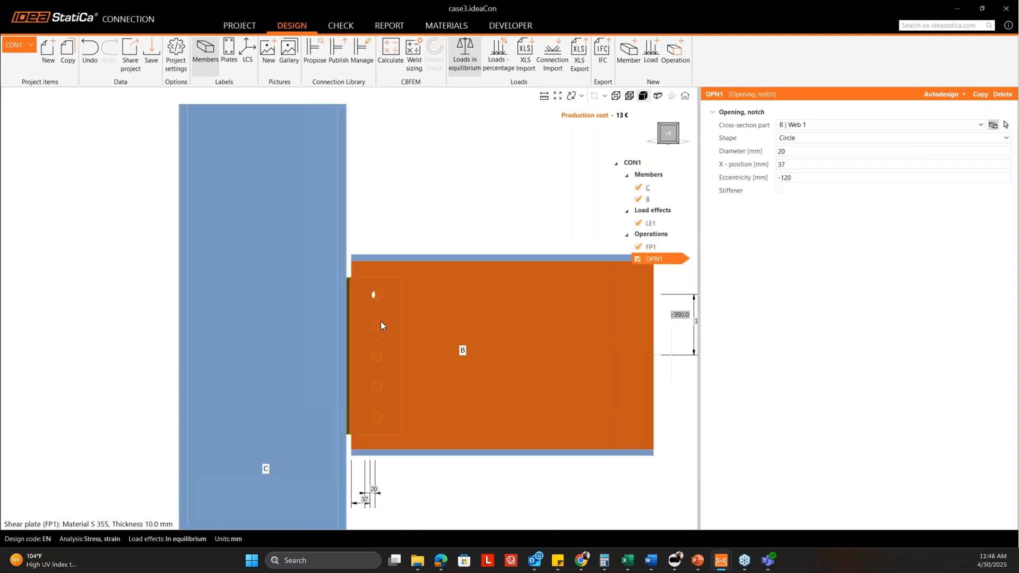
scroll(361, 298, "down", 1)
scroll(393, 297, "down", 2)
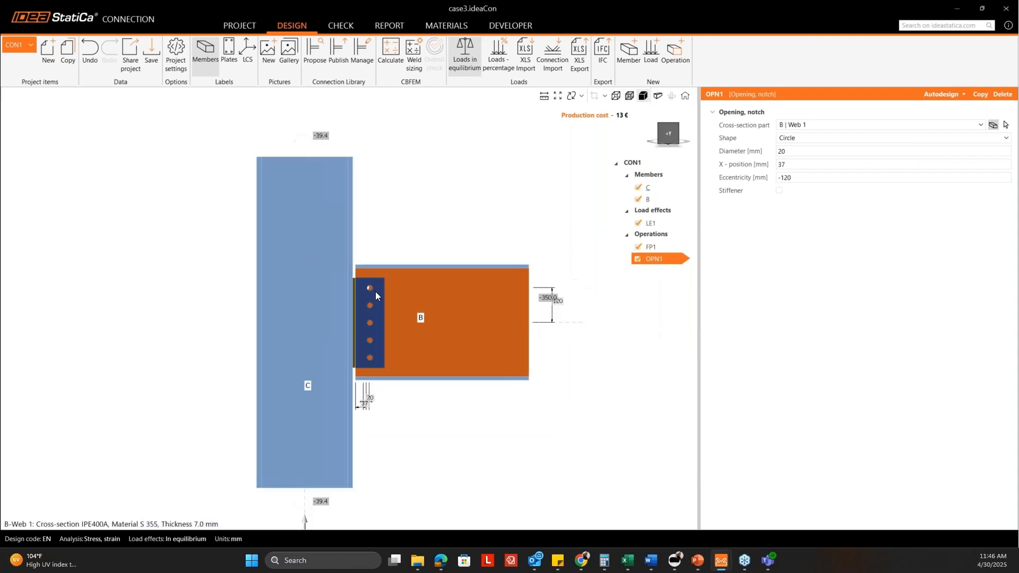
Copy the beam web opening OPN1 and set the copy's eccentricity to -60 mm
right_click(656, 260)
left_click(675, 267)
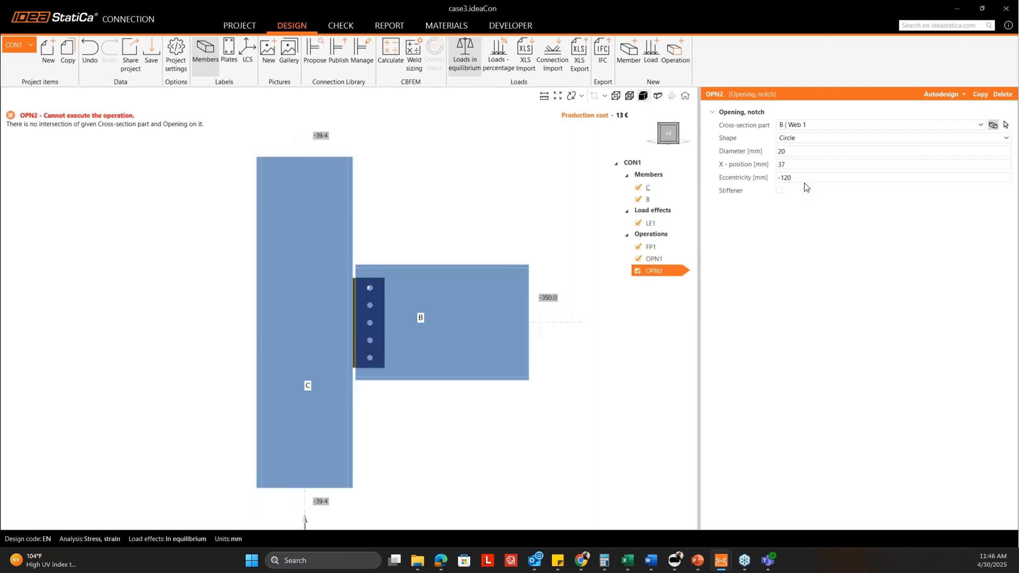
double_click(786, 178)
type("-60")
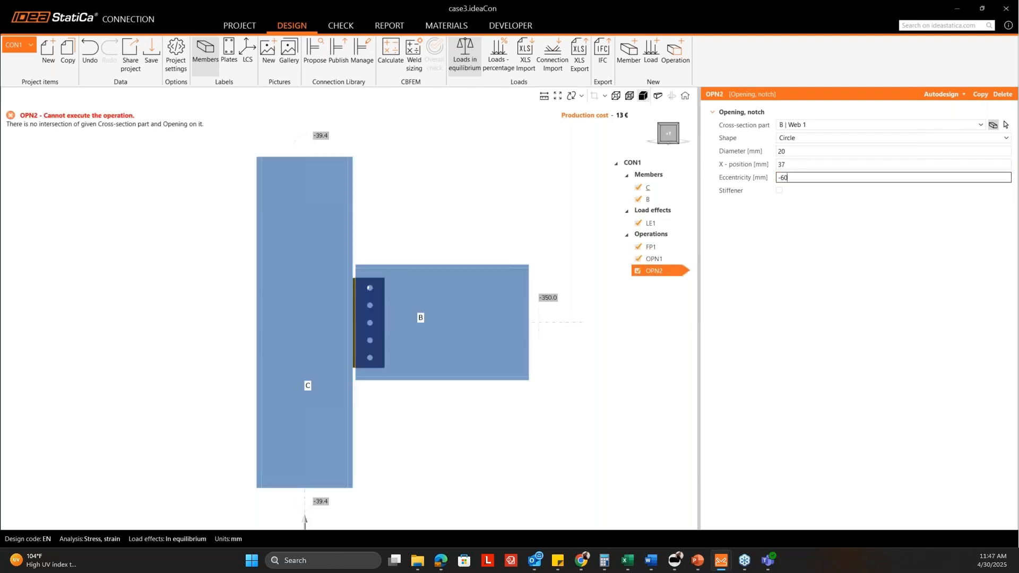
key("Return")
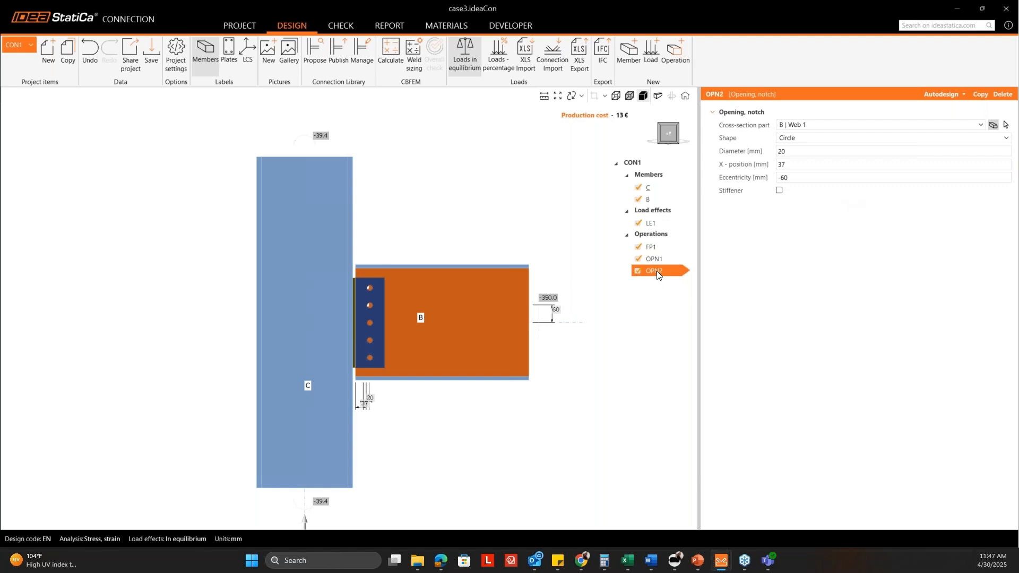
Copy the second web opening and set the new copy's eccentricity to 0 mm, at the middle shear plate hole
right_click(658, 273)
left_click(666, 279)
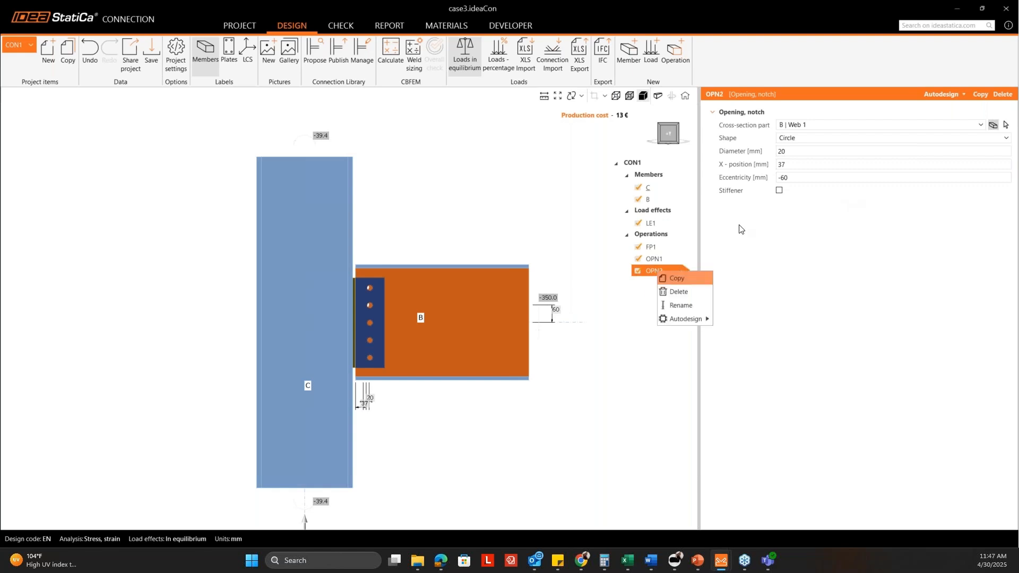
double_click(806, 178)
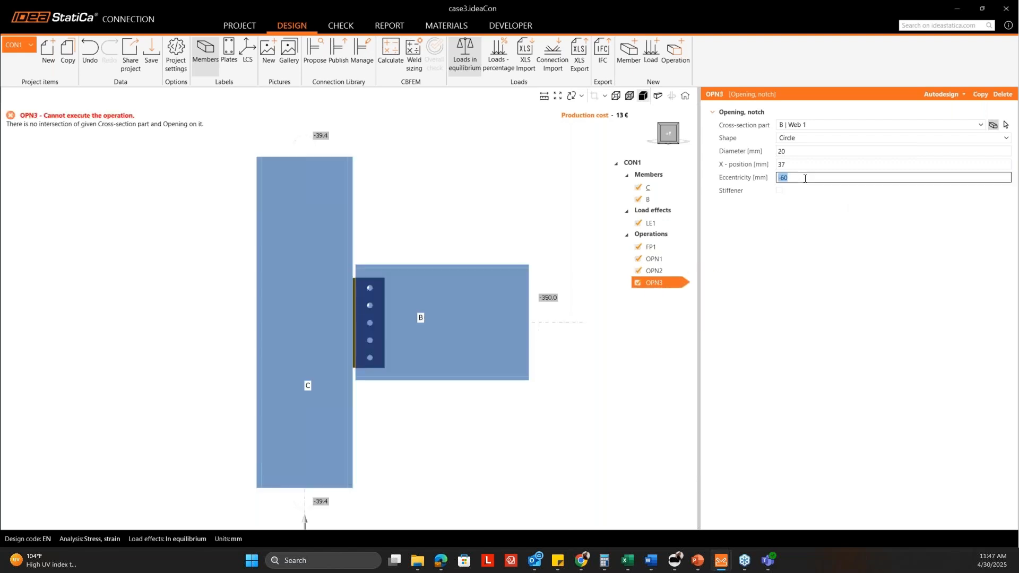
type("0")
key("Return")
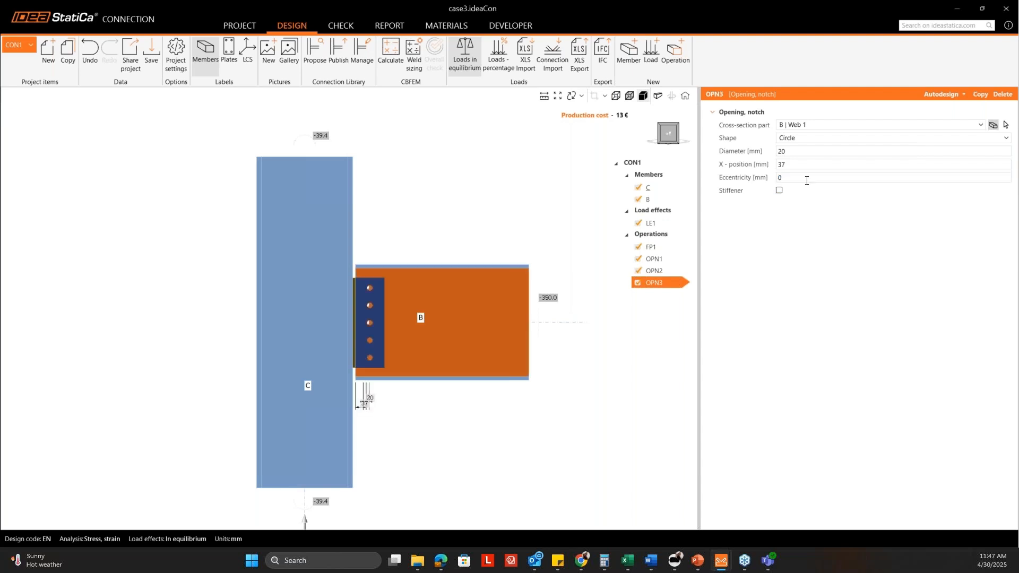
Copy the middle web opening and set the new copy's eccentricity to 60 mm
right_click(656, 283)
left_click(667, 289)
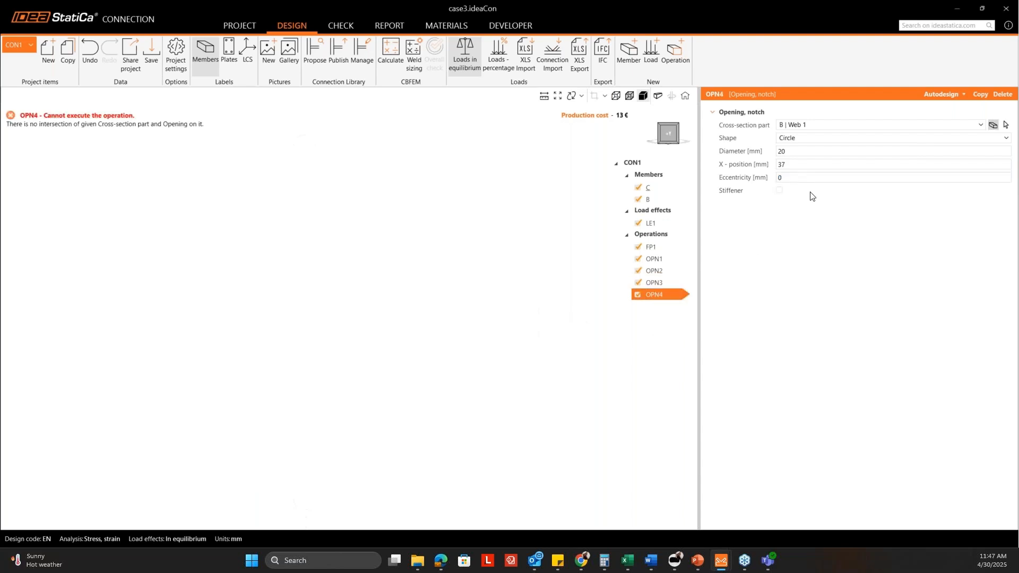
double_click(805, 177)
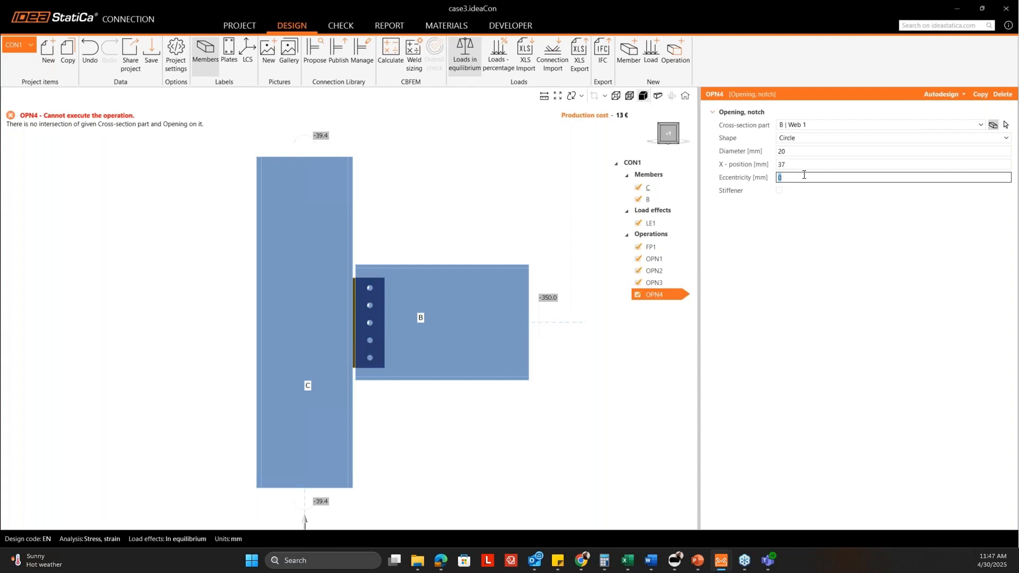
type("60")
key("Return")
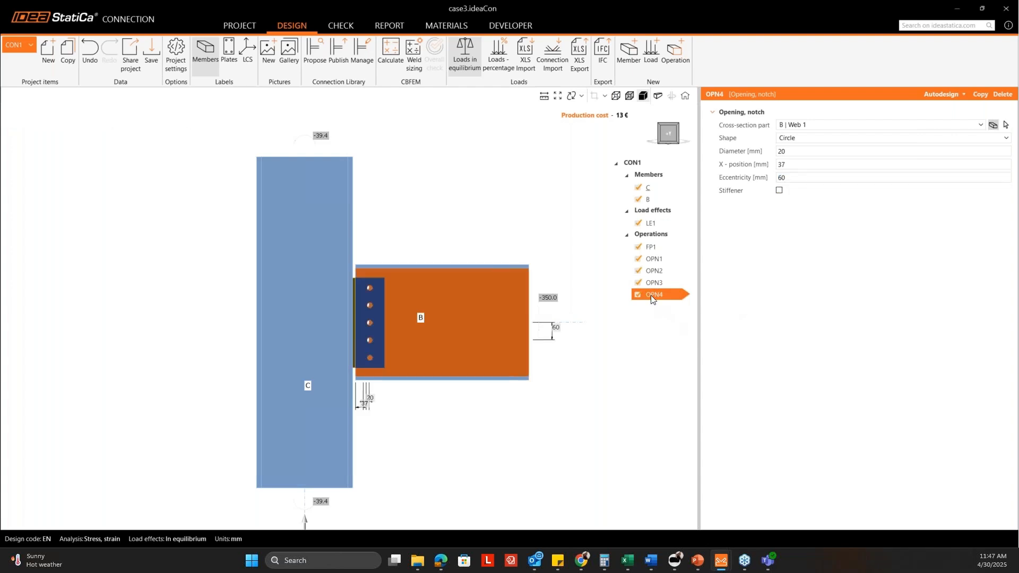
Copy the fourth web opening and set the new copy's eccentricity to 120 mm, at the lowest shear plate hole
right_click(652, 299)
left_click(663, 301)
double_click(804, 177)
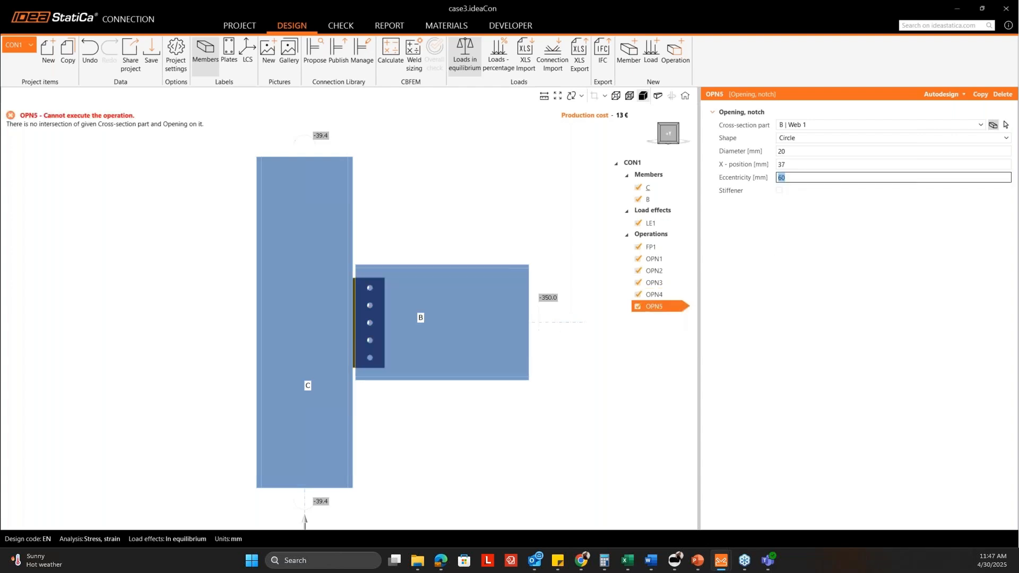
type("120")
key("Return")
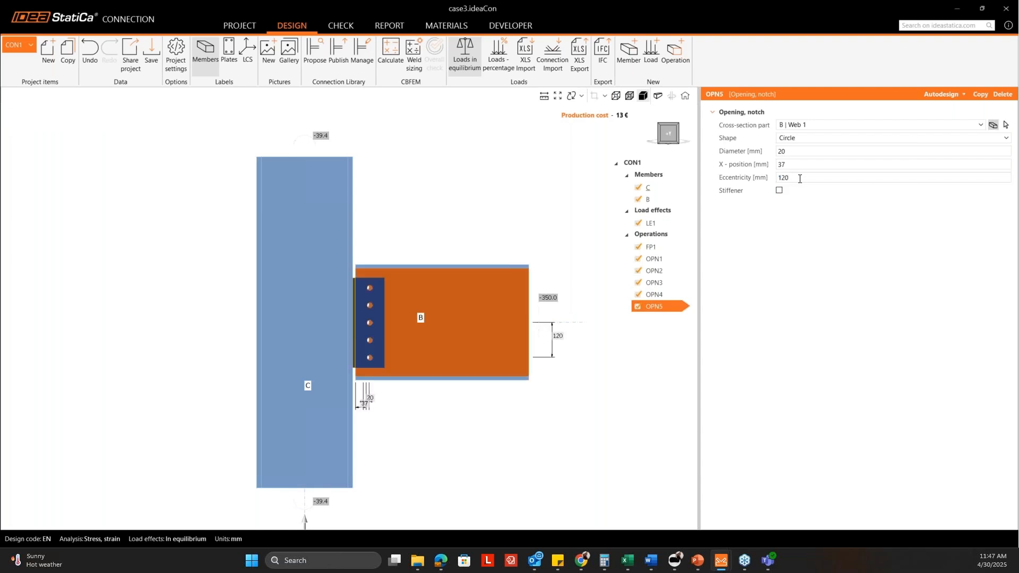
Add a General weld or contact manufacturing operation to the connection
middle_click_drag(363, 350, 368, 344)
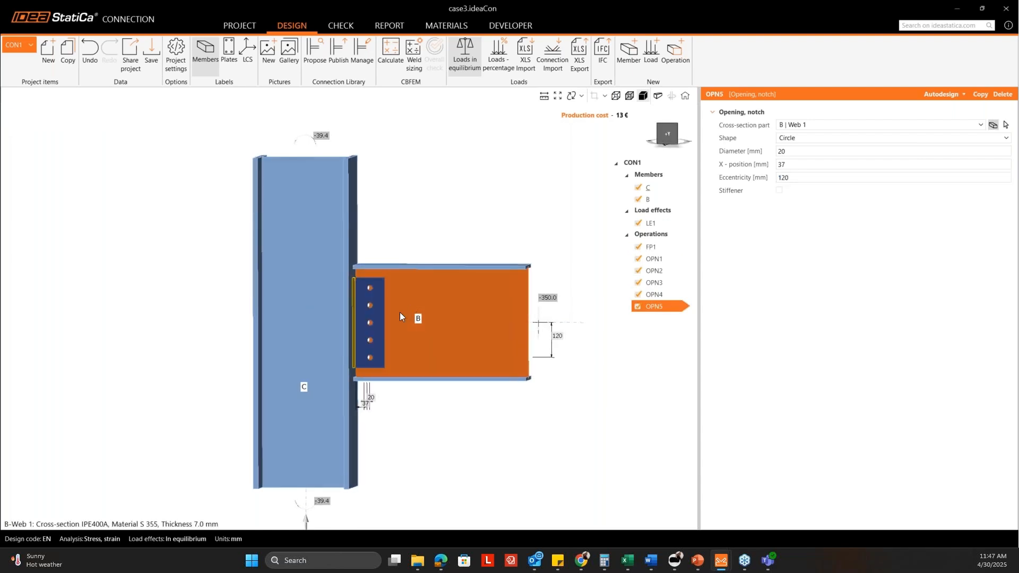
scroll(399, 312, "up", 5)
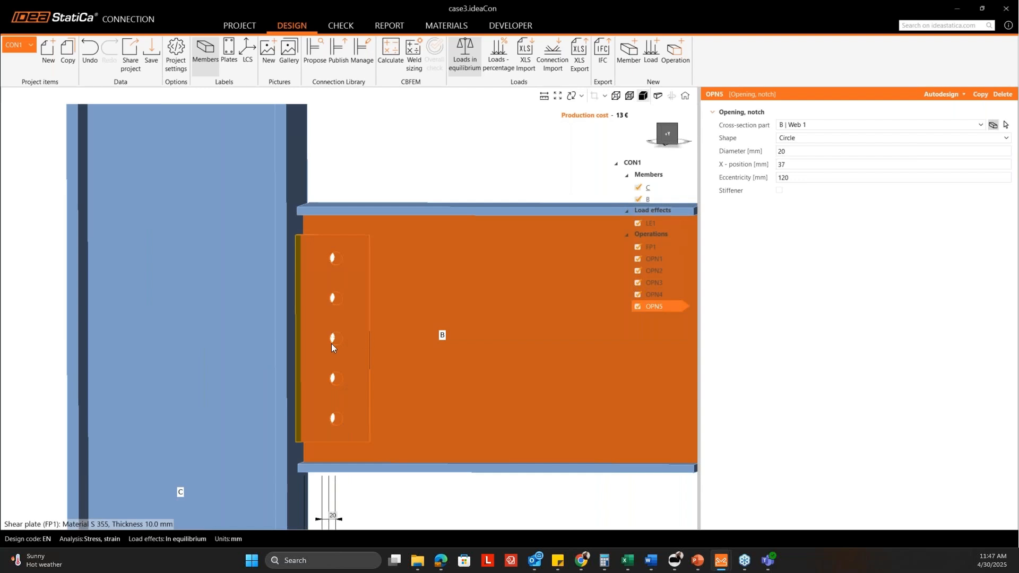
scroll(402, 335, "down", 2)
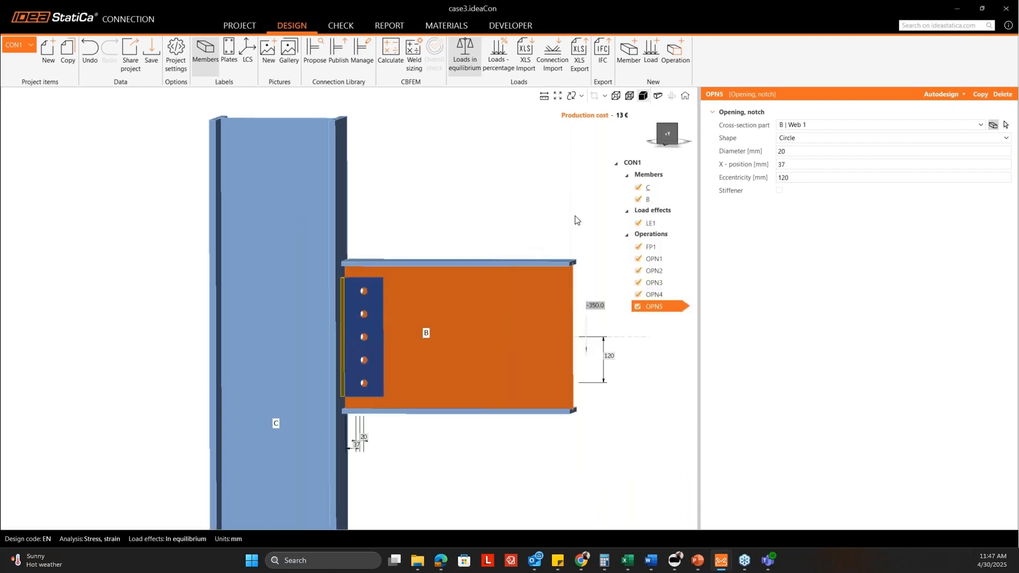
left_click(684, 62)
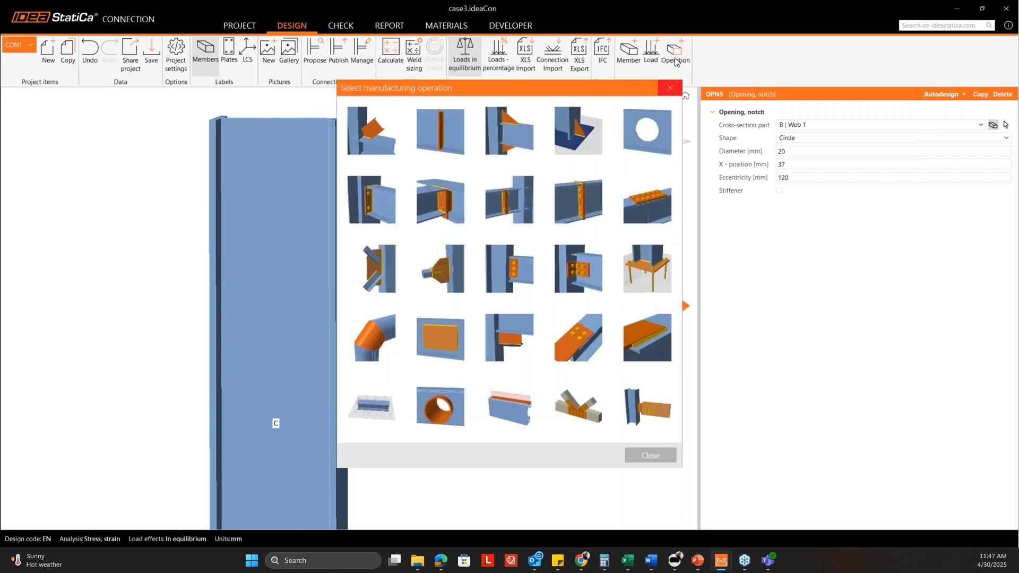
left_click(645, 342)
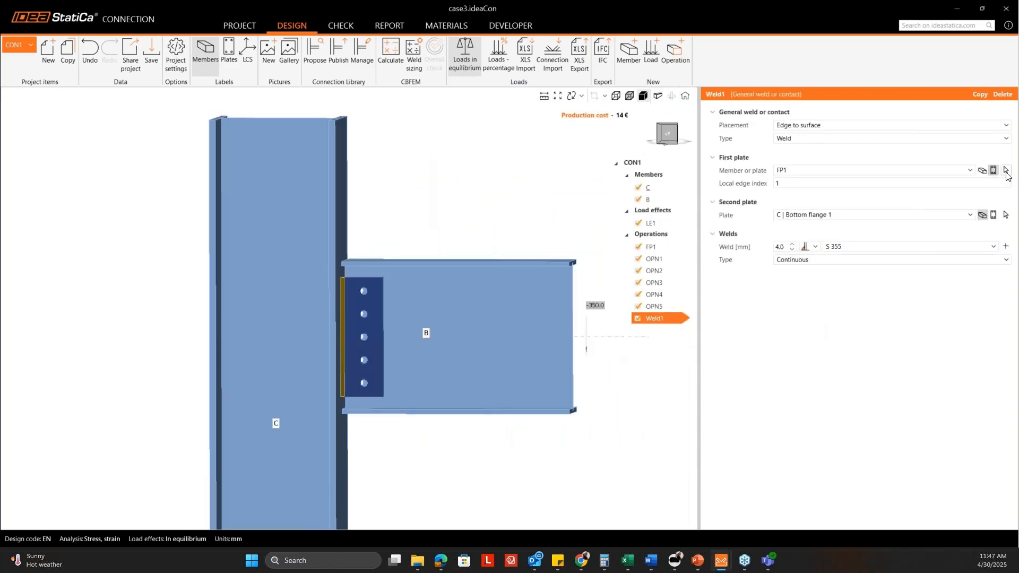
Assign shear plate FP1 as the weld's first plate and Web 1 of beam B as its second plate
left_click(1006, 170)
left_click(378, 326)
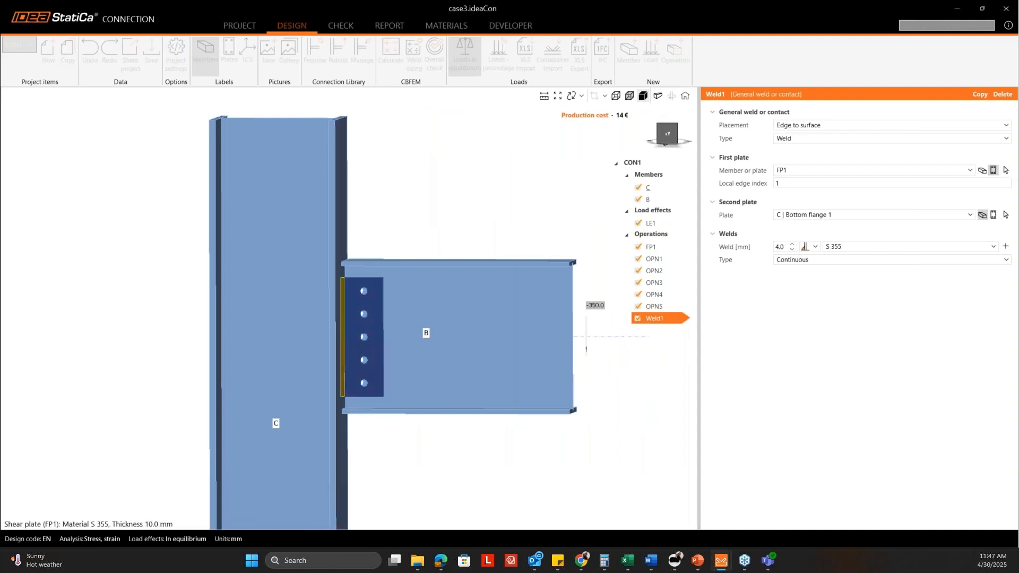
left_click(929, 171)
left_click(903, 187)
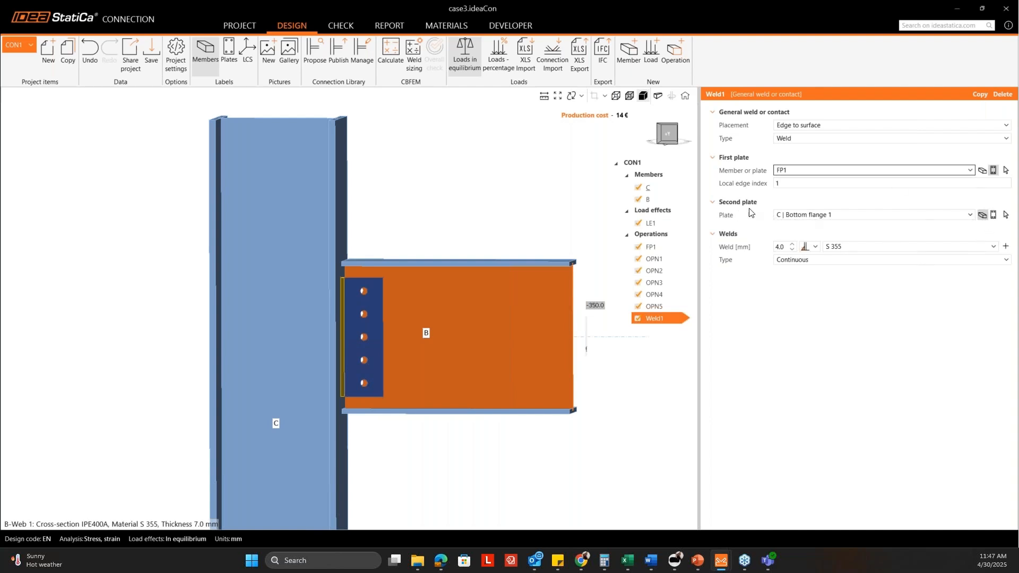
left_click(1007, 215)
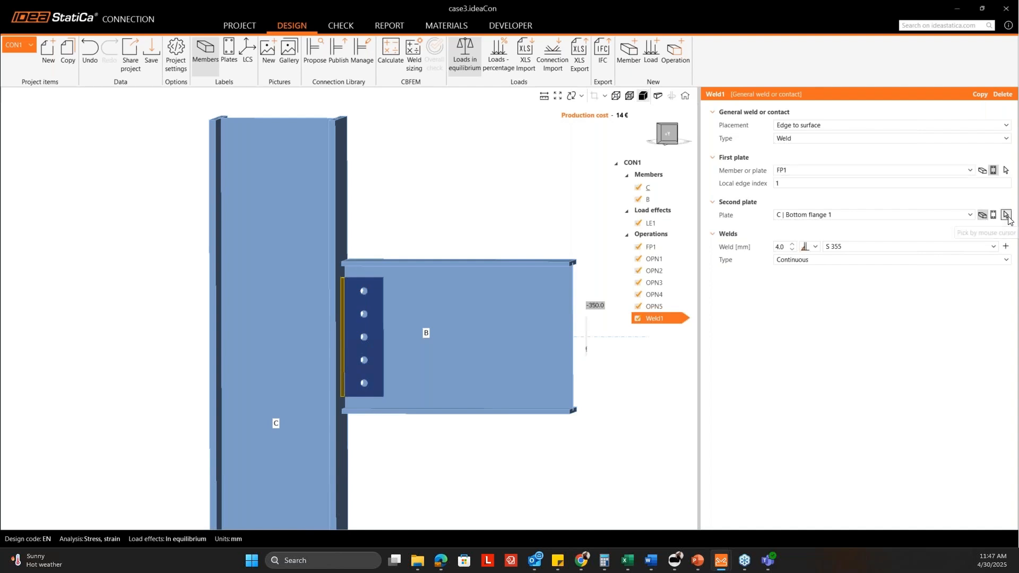
left_click(421, 357)
Display the members transparently and set the shear plate's local edge index to 1 2 3
scroll(396, 337, "up", 3)
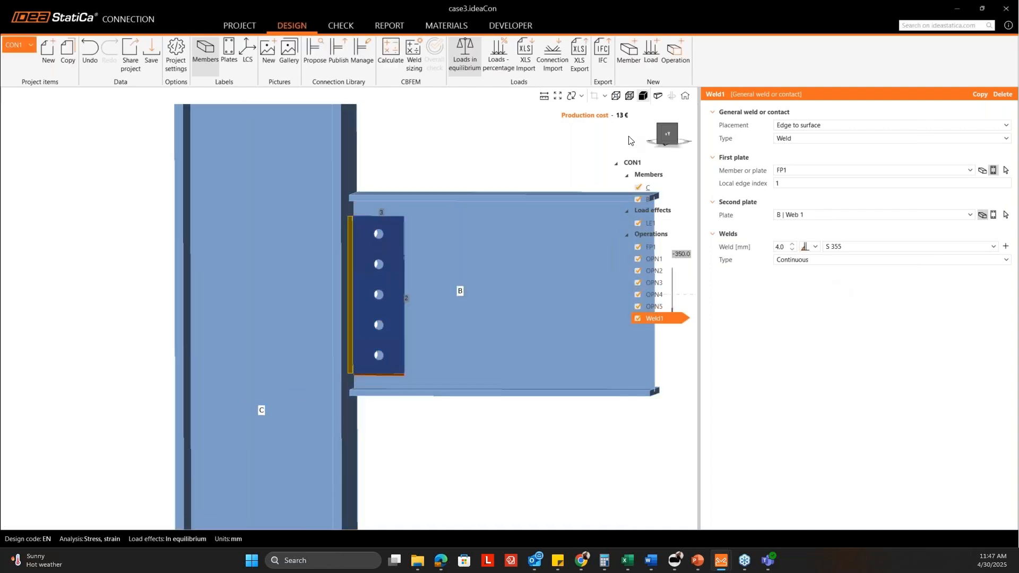
left_click(629, 96)
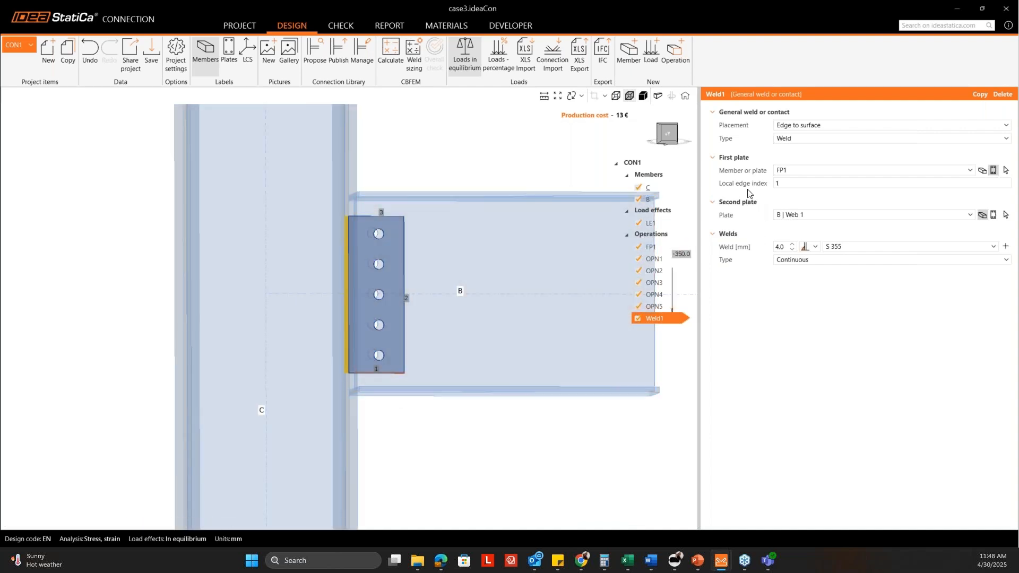
left_click(826, 188)
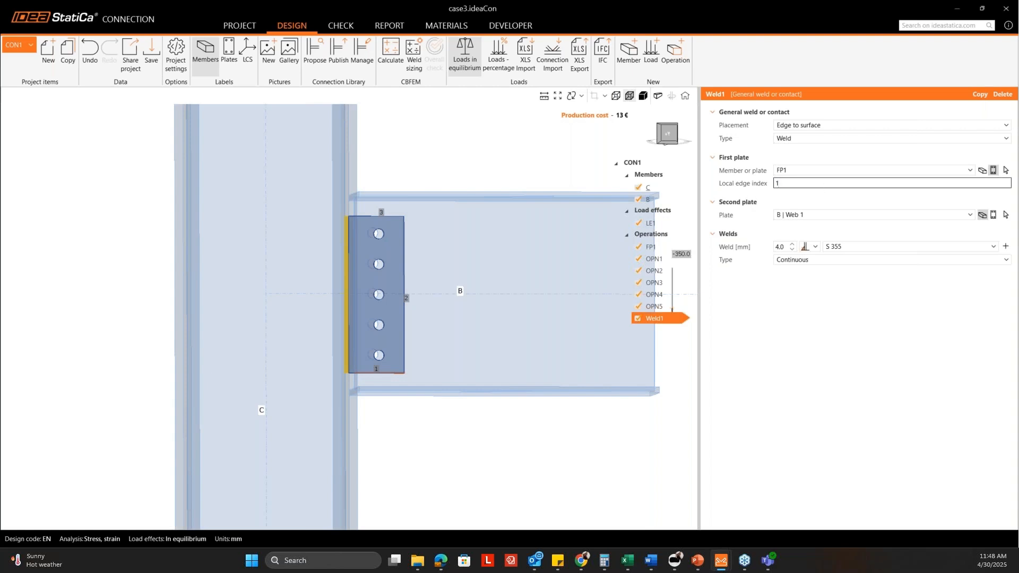
type("2 3")
key("Tab")
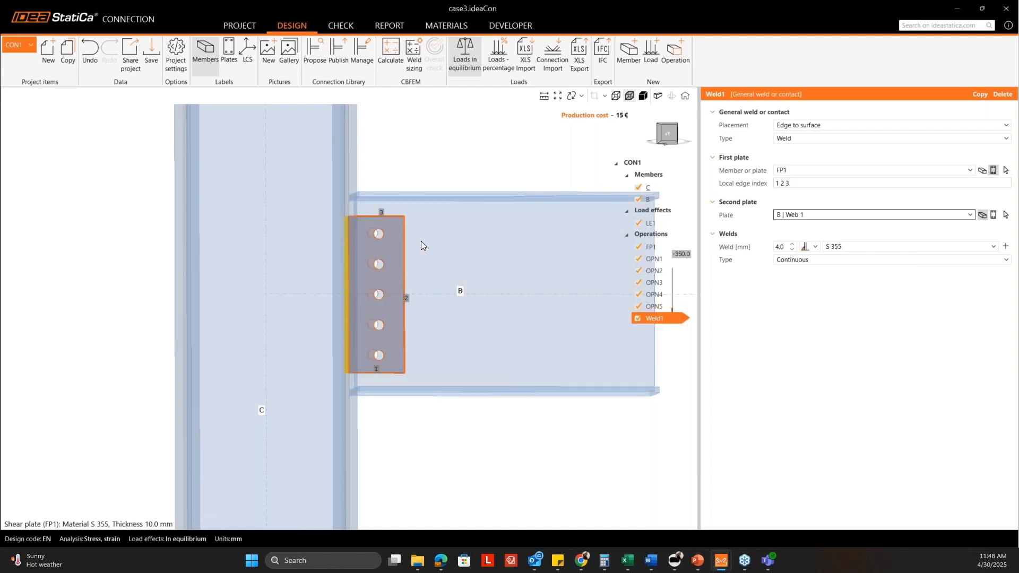
Set the size of the weld between the shear plate and beam web to 5 mm
double_click(780, 245)
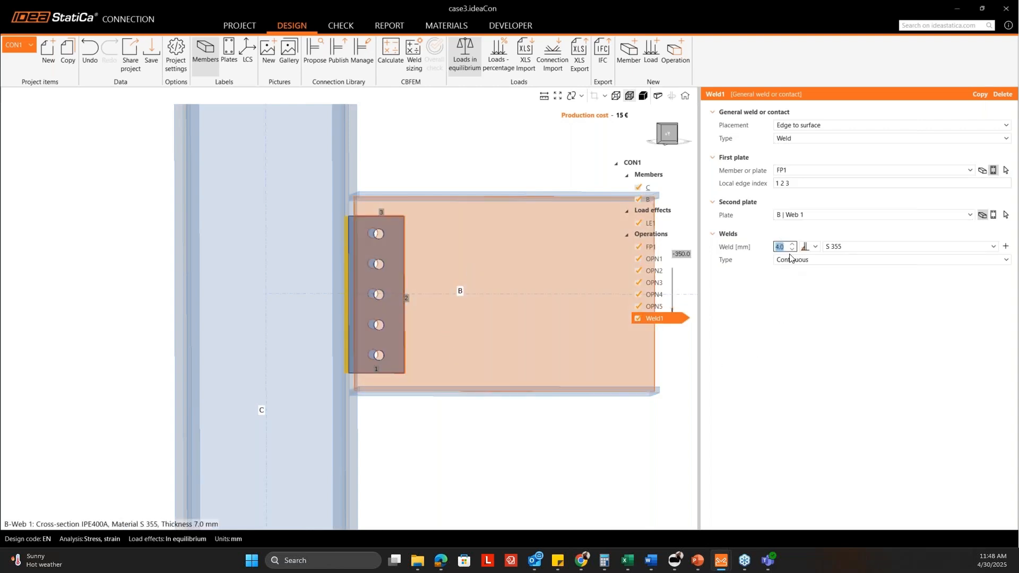
type("5")
key("Tab")
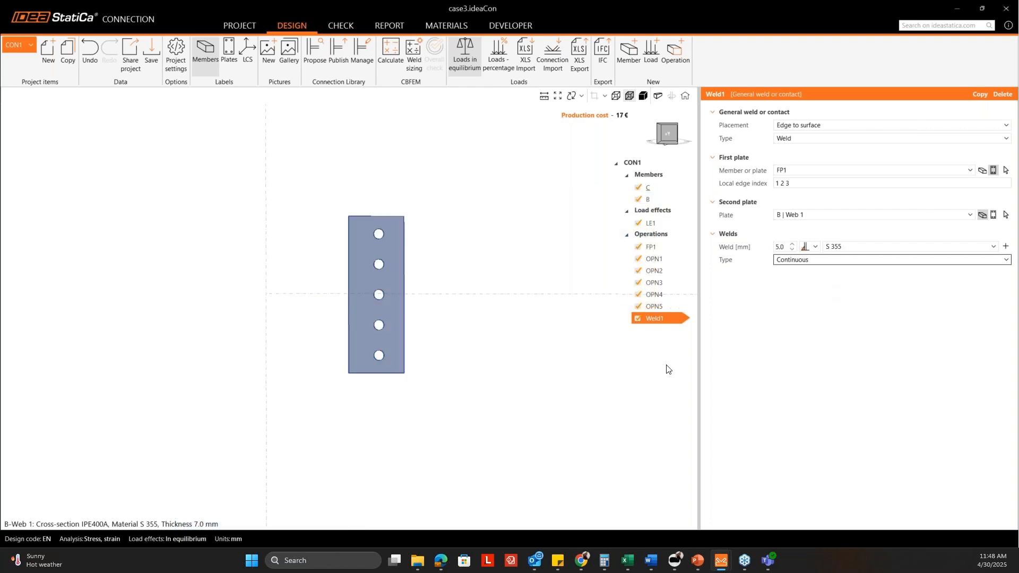
Examine the welds along the shear plate's three edges in solid view, including the plate's corners
scroll(448, 340, "down", 4)
middle_click_drag(448, 340, 543, 260)
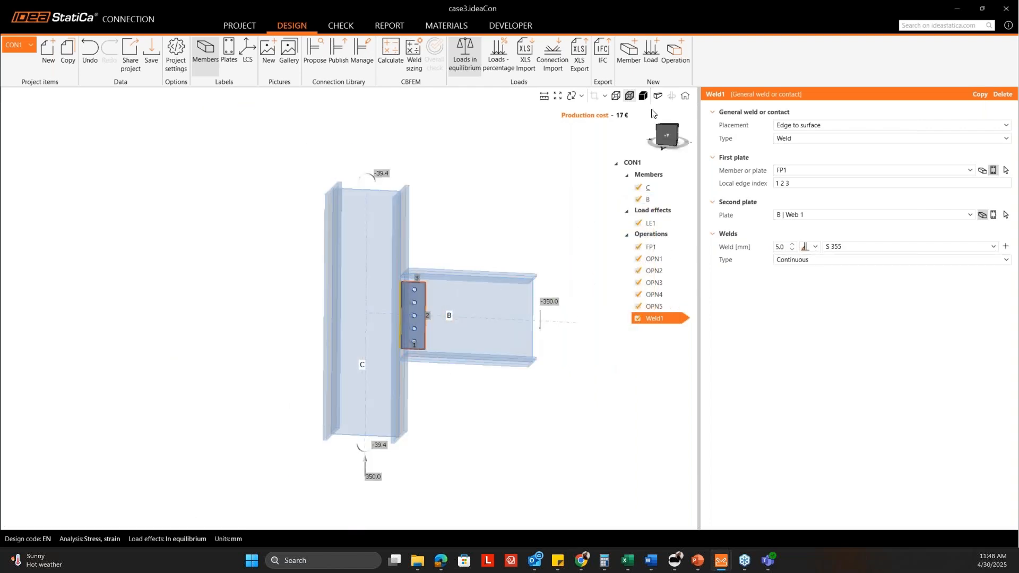
left_click(643, 97)
scroll(441, 303, "up", 3)
scroll(440, 306, "up", 5)
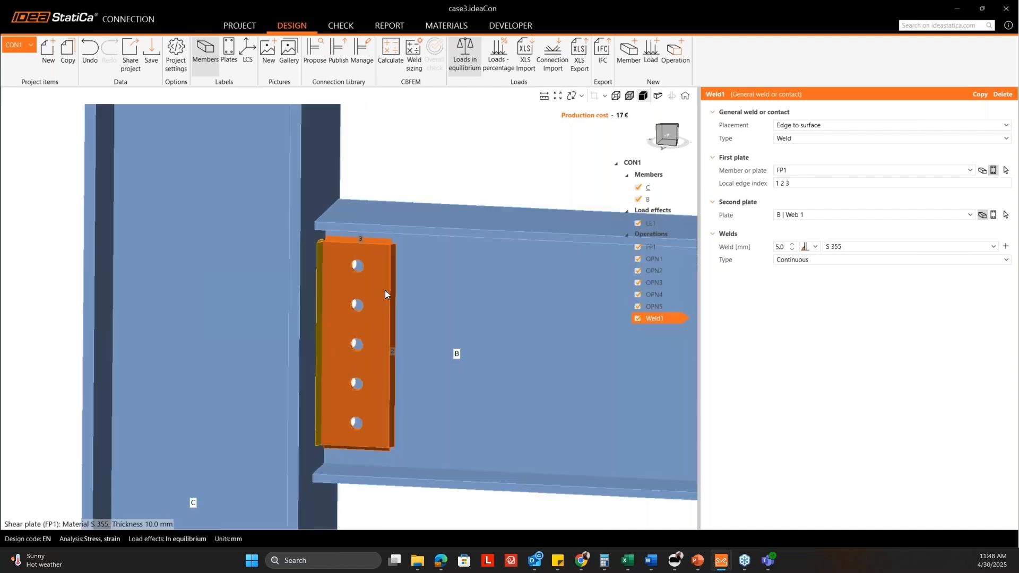
middle_click_drag(380, 259, 373, 251)
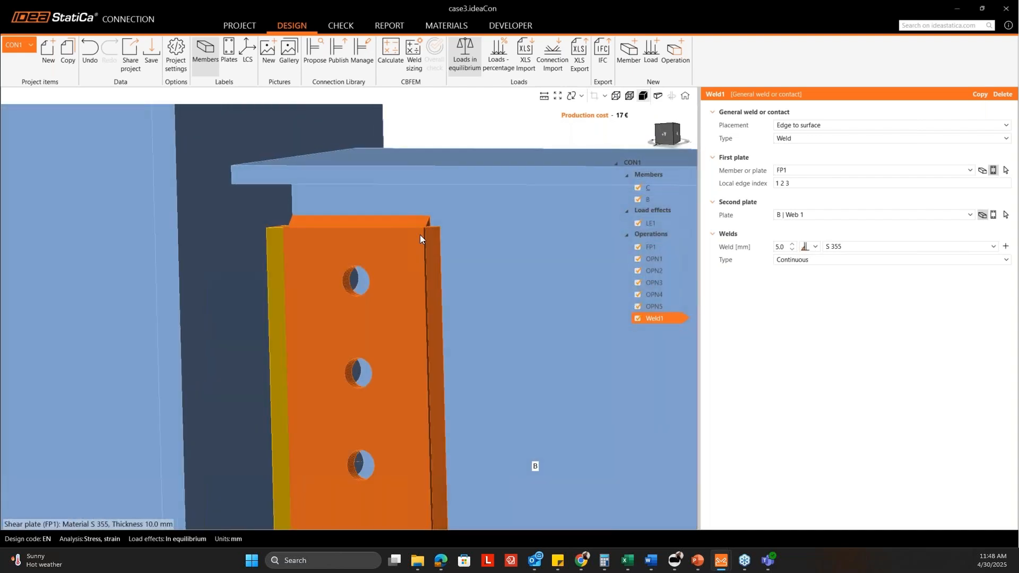
scroll(422, 236, "down", 3)
middle_click_drag(447, 258, 443, 125)
scroll(429, 367, "up", 4)
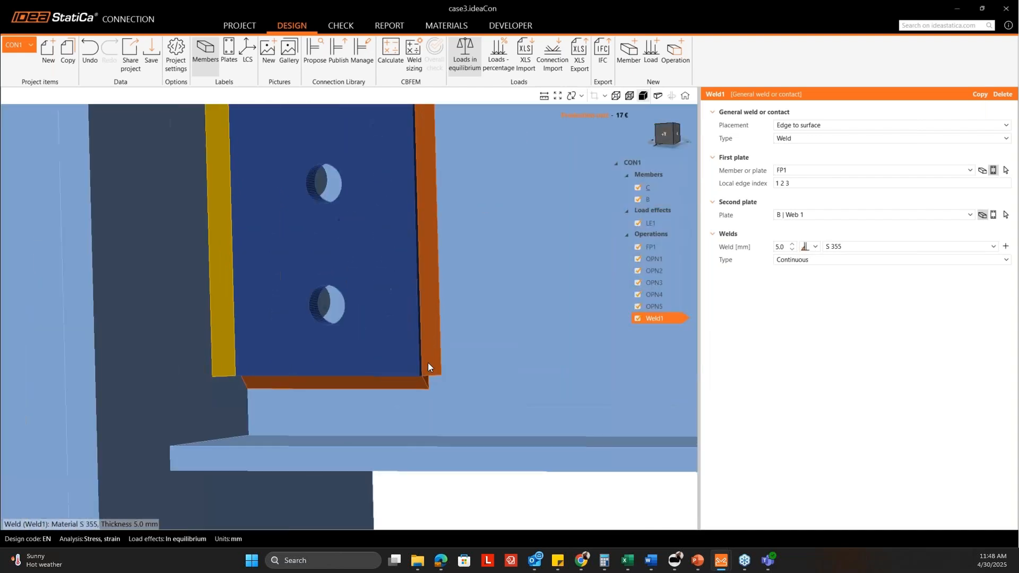
mouse_move(428, 362)
middle_mouse_down()
mouse_move(460, 309)
mouse_move(442, 362)
mouse_move(434, 355)
middle_mouse_up()
scroll(434, 354, "down", 4)
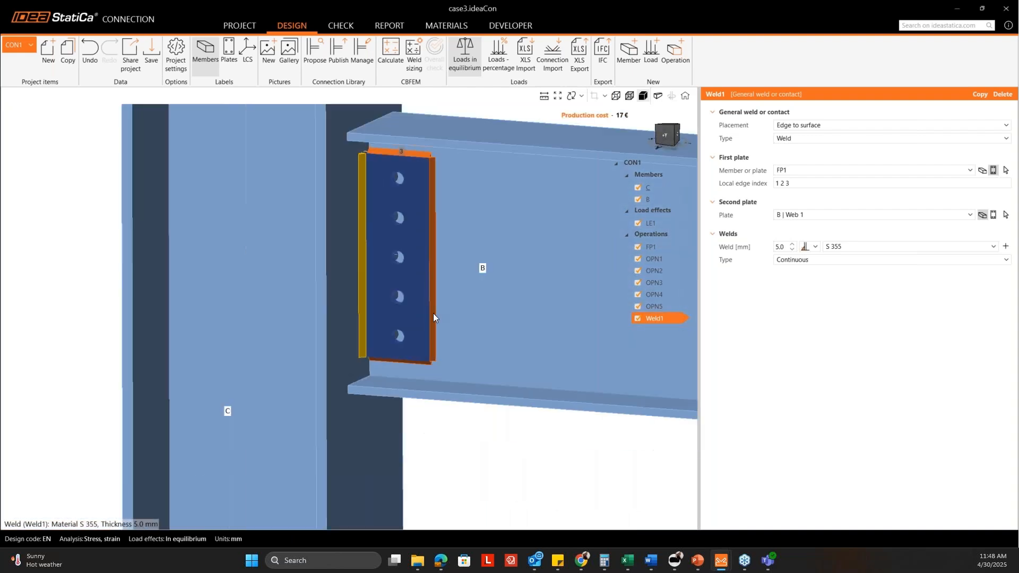
Run the CBFEM calculation of the welded shear plate connection CON1
middle_click_drag(431, 238, 402, 286)
scroll(415, 354, "down", 5)
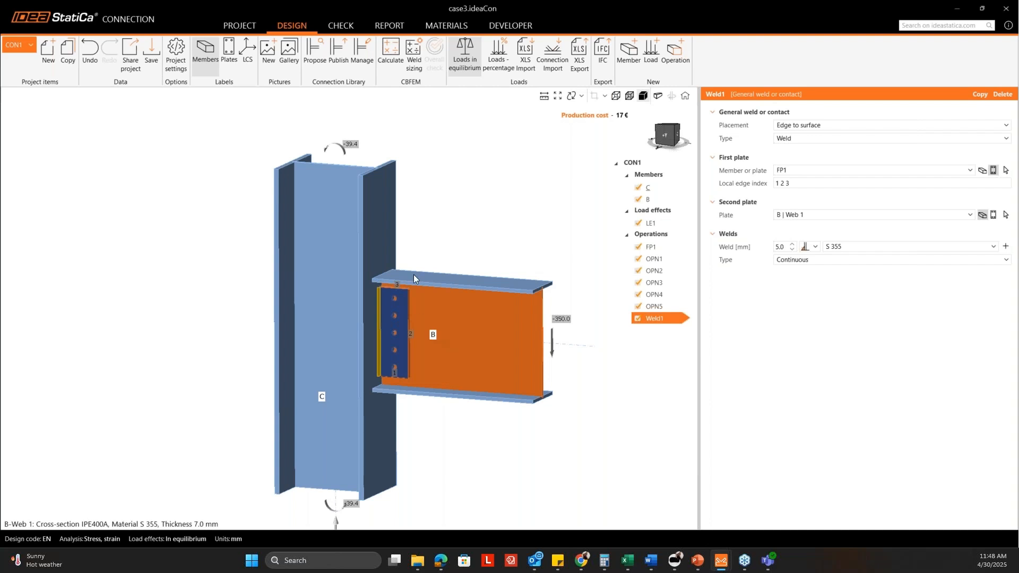
scroll(413, 275, "down", 2)
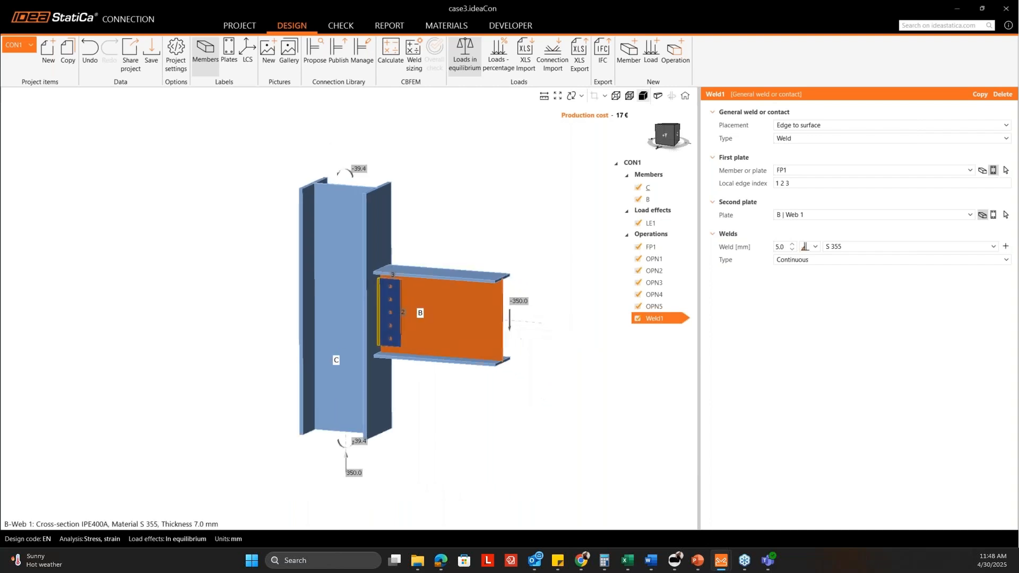
left_click(395, 66)
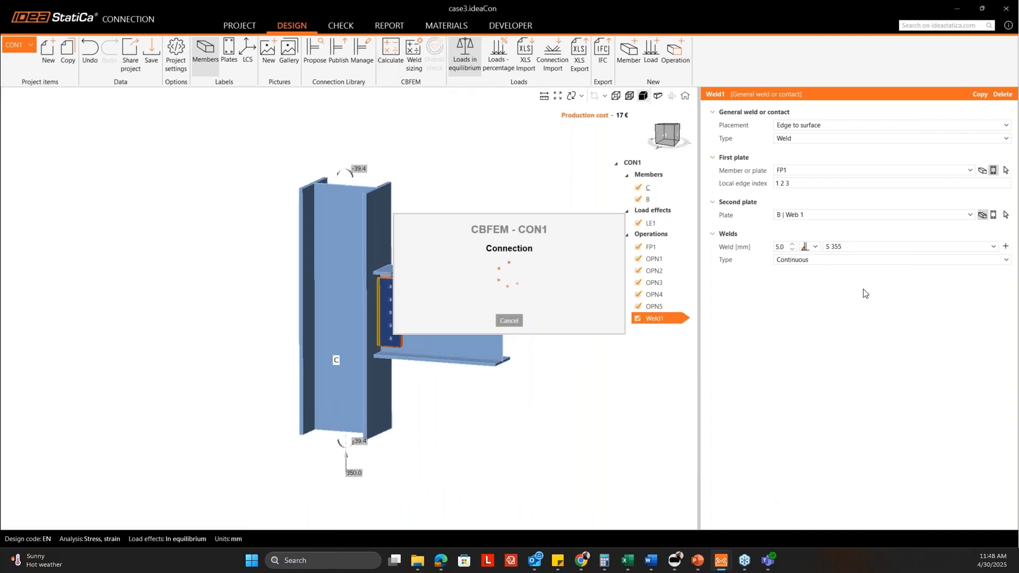
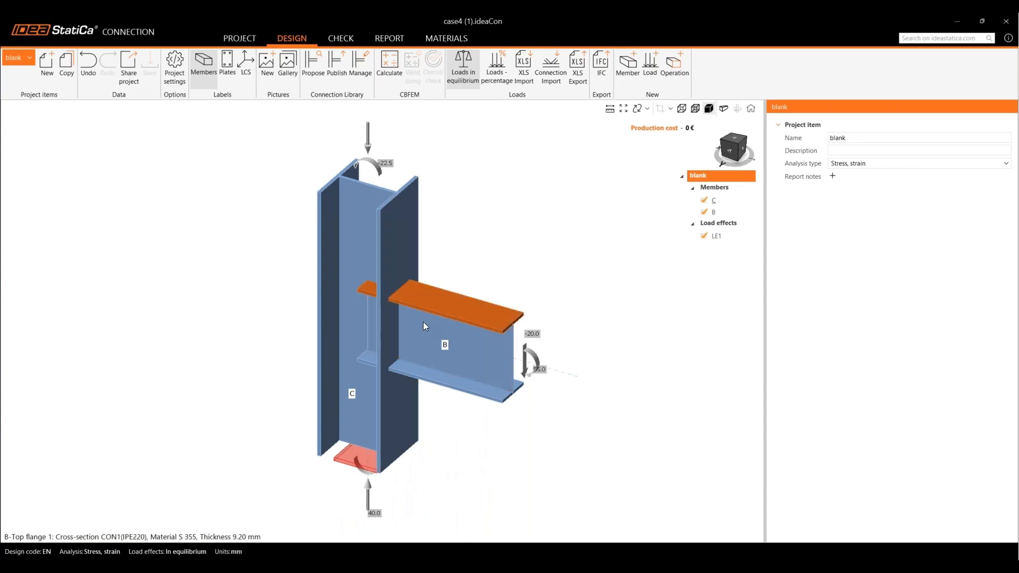
scroll(419, 323, "down", 3)
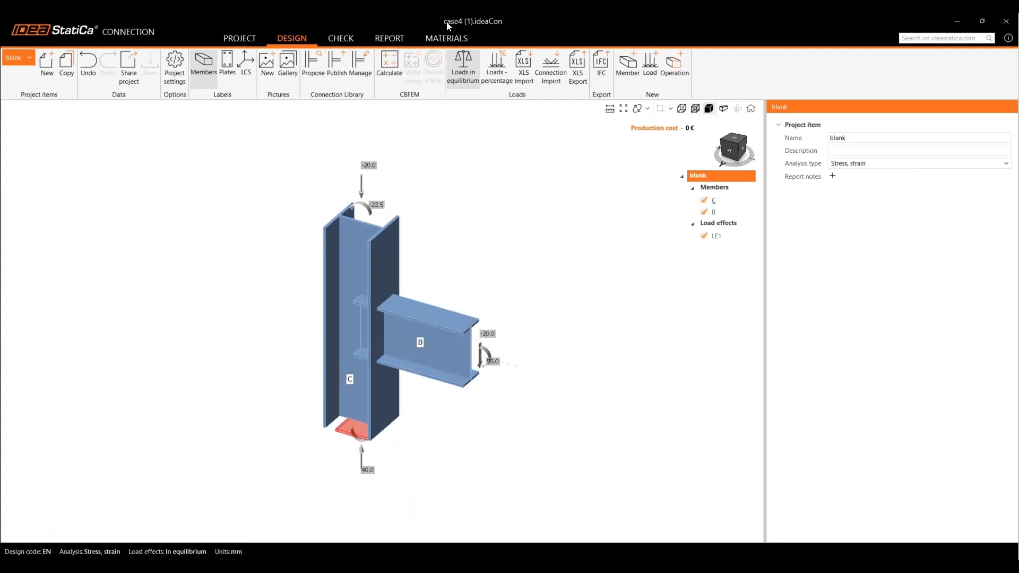
Review the project's cross-sections and S 355 steel properties, as well as the column and beam model with its loads
left_click(450, 40)
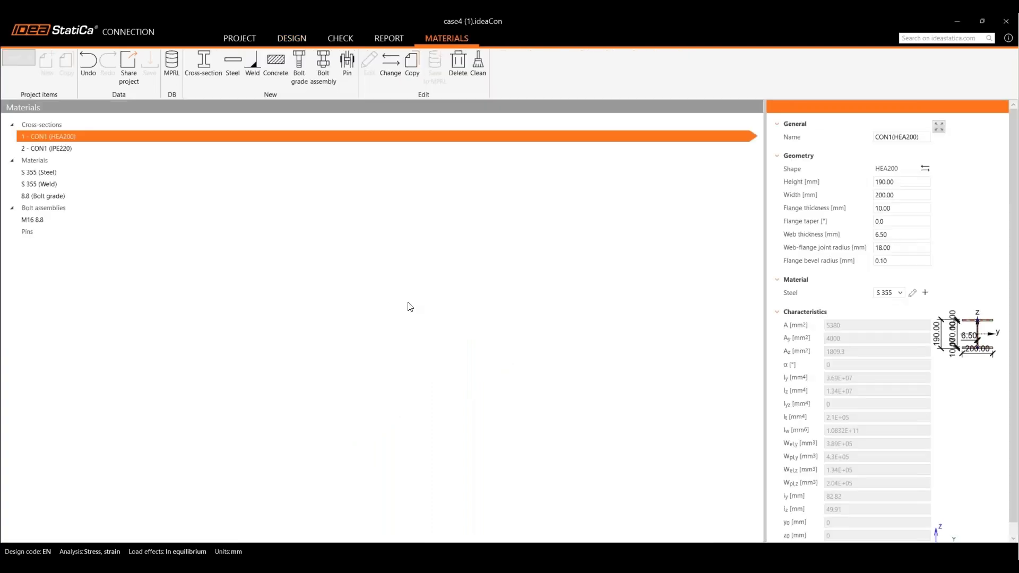
left_click(92, 178)
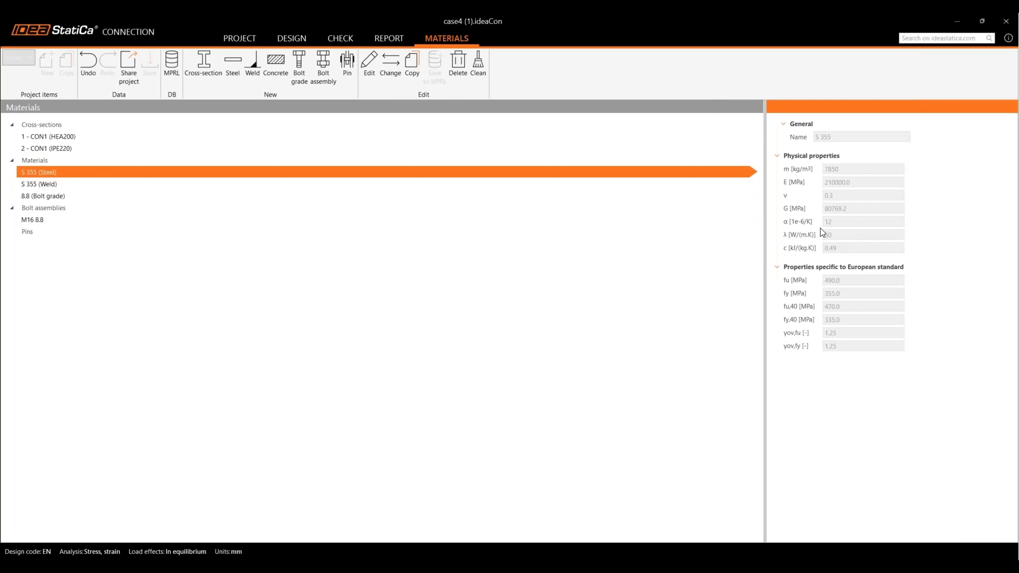
left_click(302, 43)
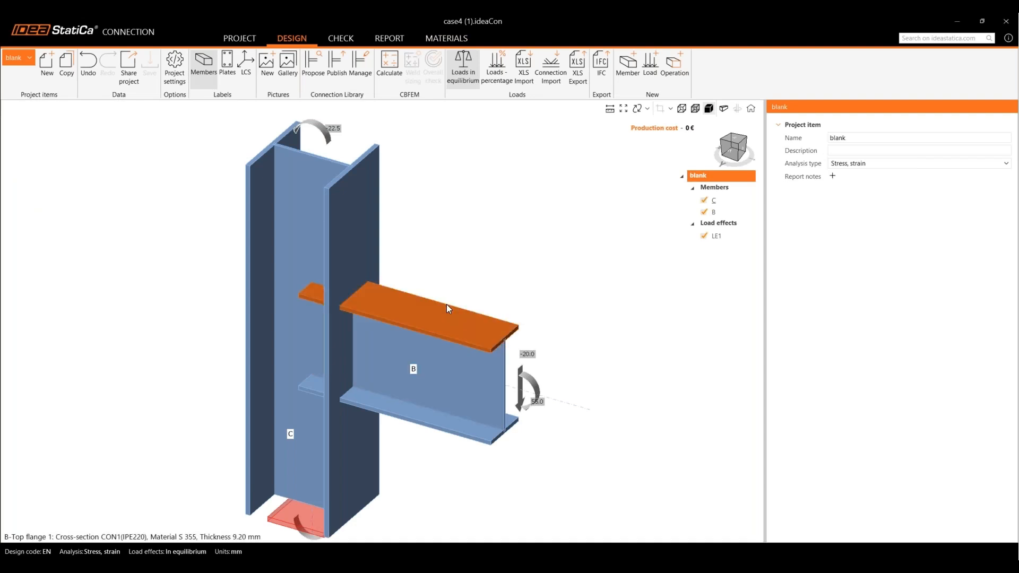
scroll(445, 337, "down", 2)
scroll(444, 335, "down", 2)
middle_click_drag(427, 341, 382, 316)
middle_click_drag(448, 383, 451, 369, "ctrl")
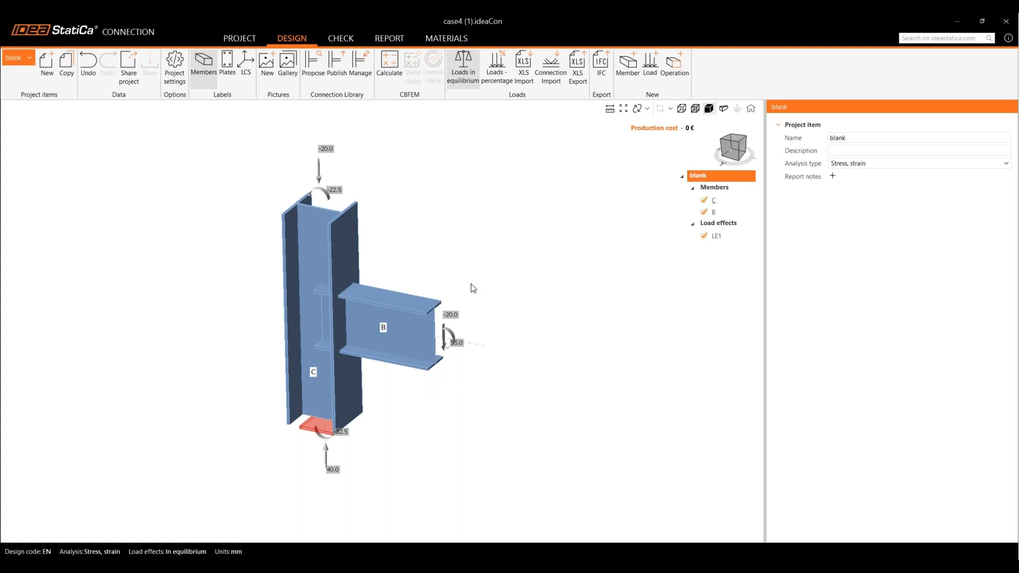
Apply the predefined unstiffened extended end-plate design from the Connection Library, converting it with S 355 steel and welds and M27 10.9 bolts
left_click(321, 75)
scroll(495, 310, "down", 5)
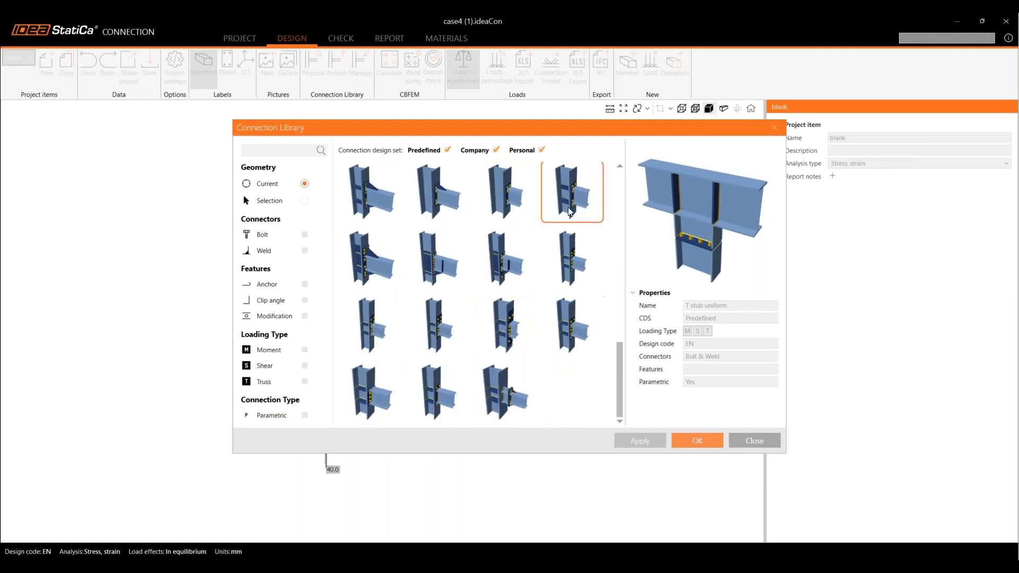
left_click(585, 189)
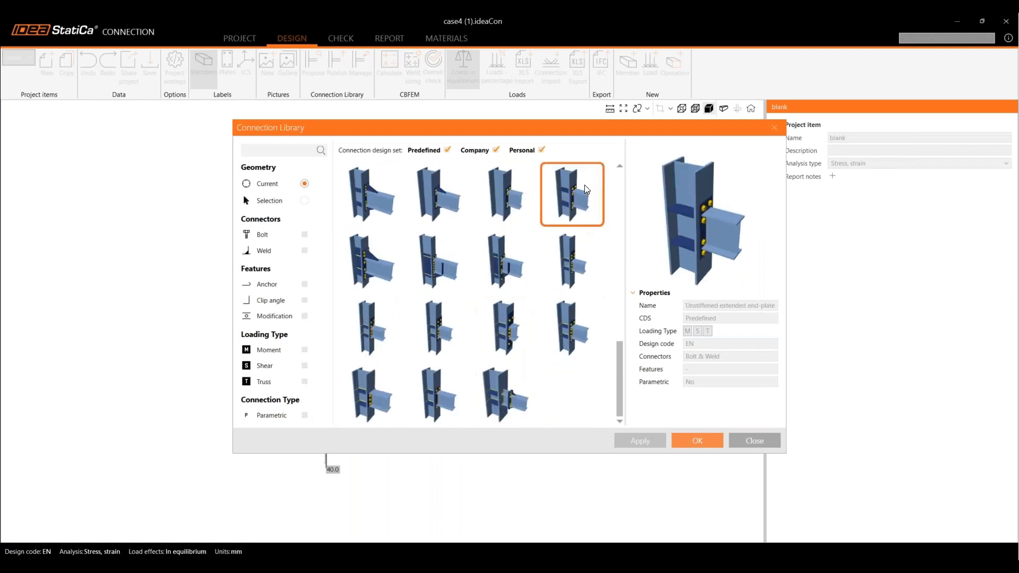
left_click(700, 442)
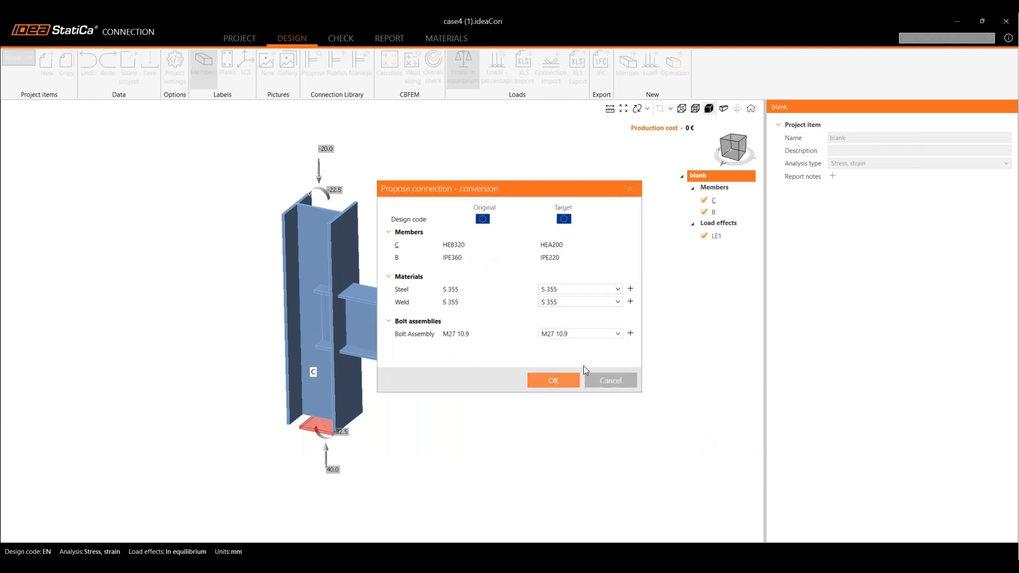
left_click(568, 381)
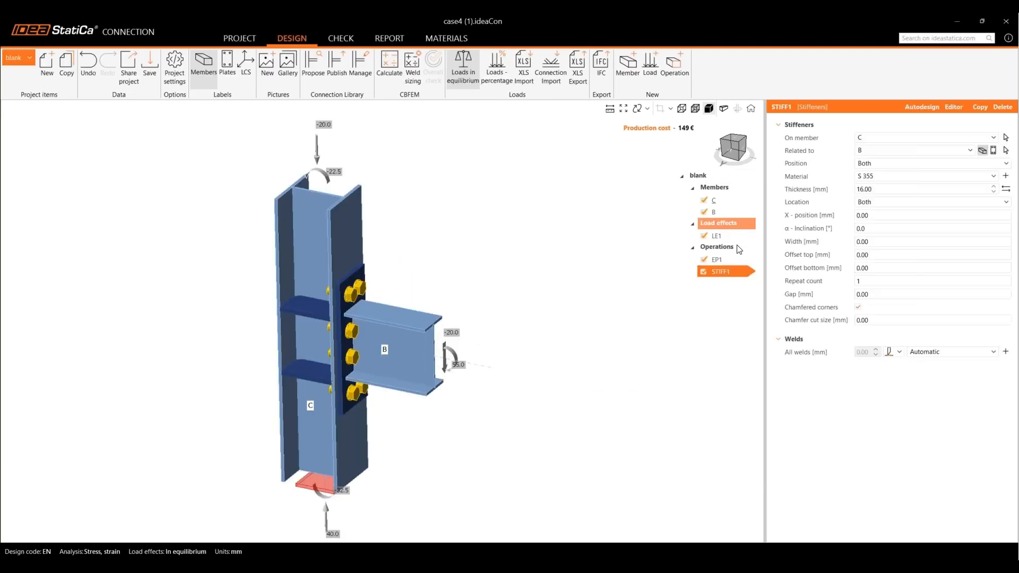
Set the thickness of end plate EP1 to 10 mm
left_click(726, 260)
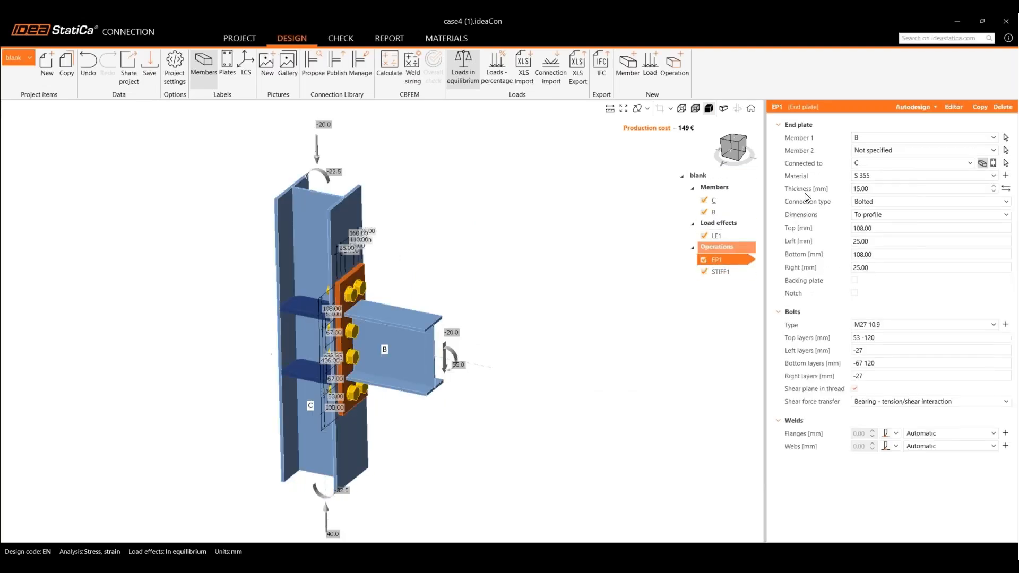
left_click(878, 186)
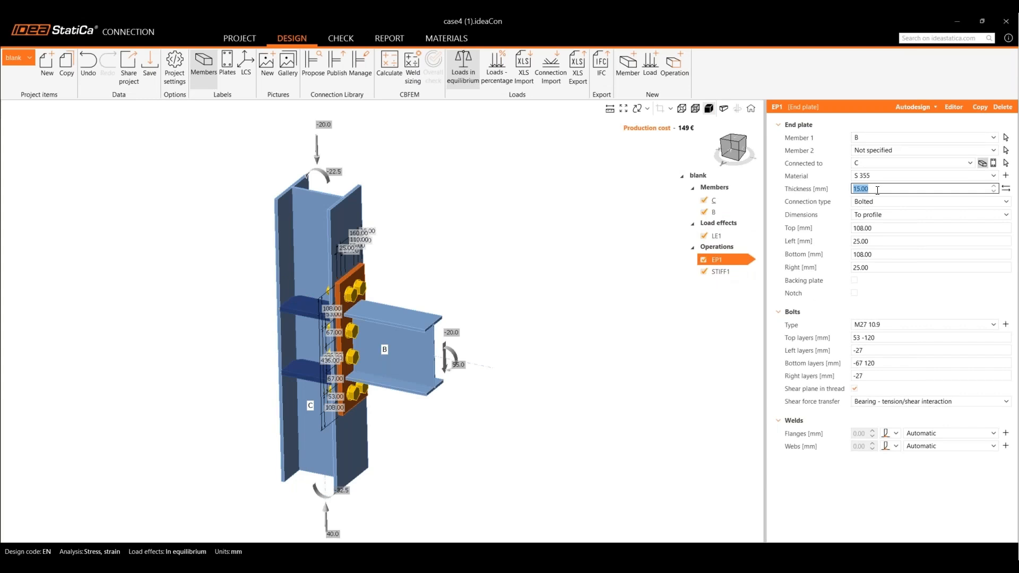
type("10")
key("Return")
Dimension the end plate symmetrically to the profile, with a top offset of 65 mm and a left offset of 0 mm
left_click(880, 213)
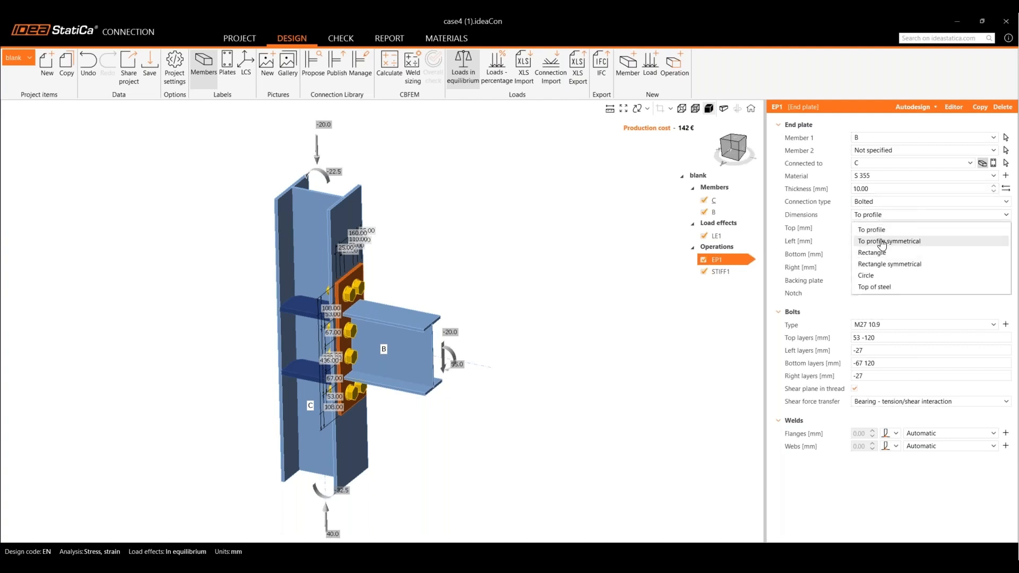
left_click(881, 237)
left_click(882, 230)
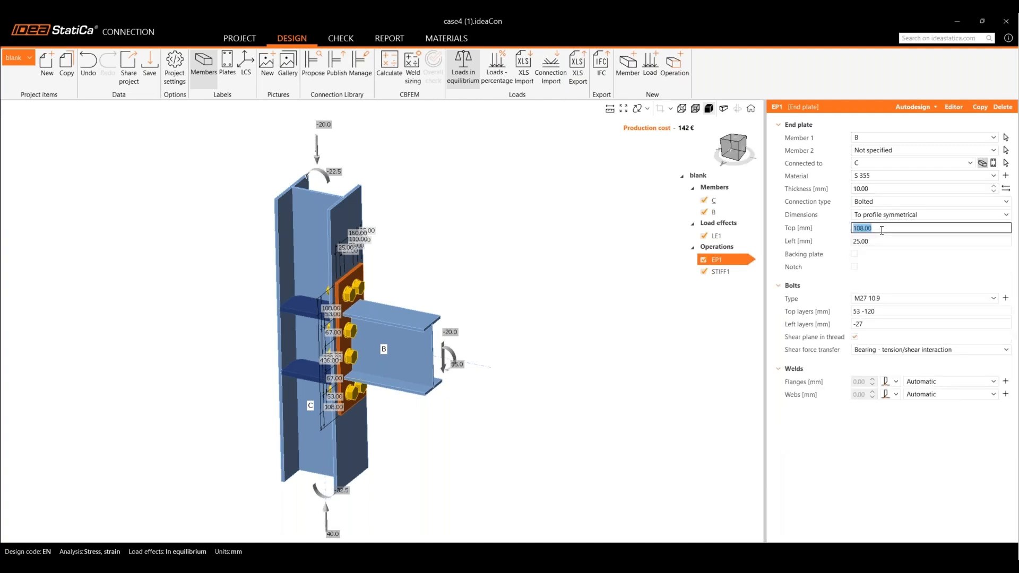
type("65")
left_click(904, 242)
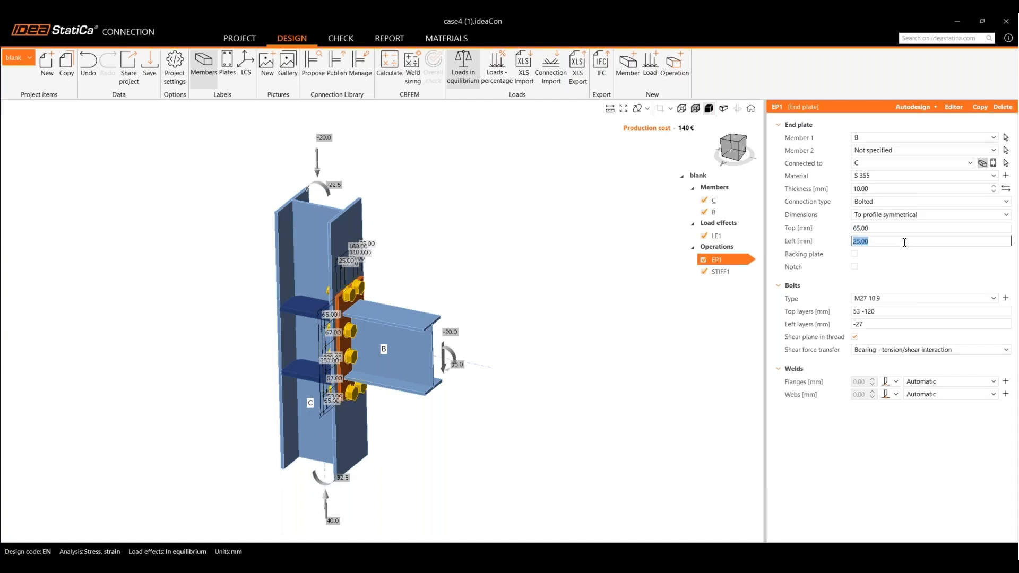
type("0")
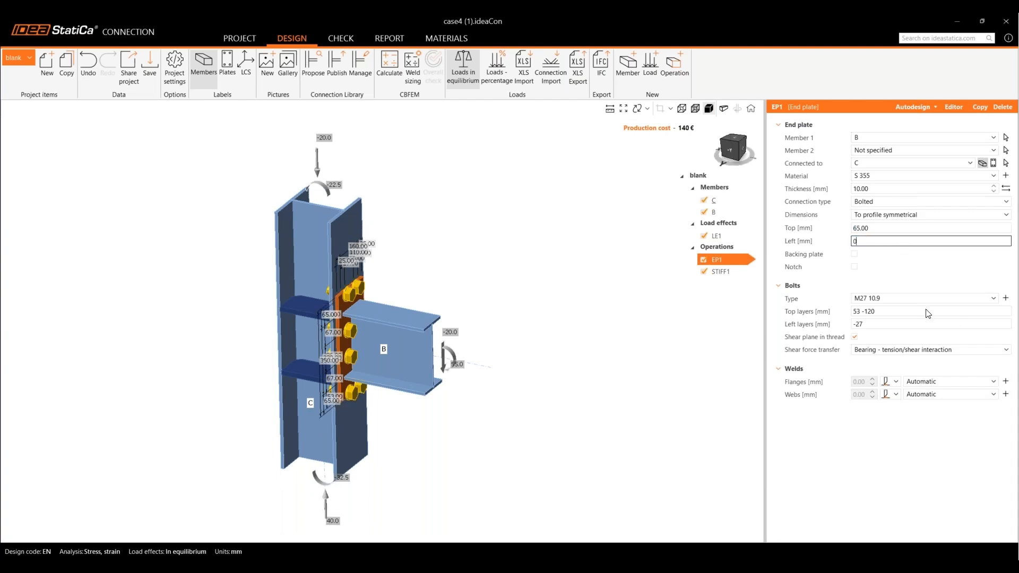
Change the end plate bolts to M16 8.8 with top layers at -40 and 30 mm and the left layer at -25 mm
left_click(924, 298)
left_click(885, 313)
left_click(884, 311)
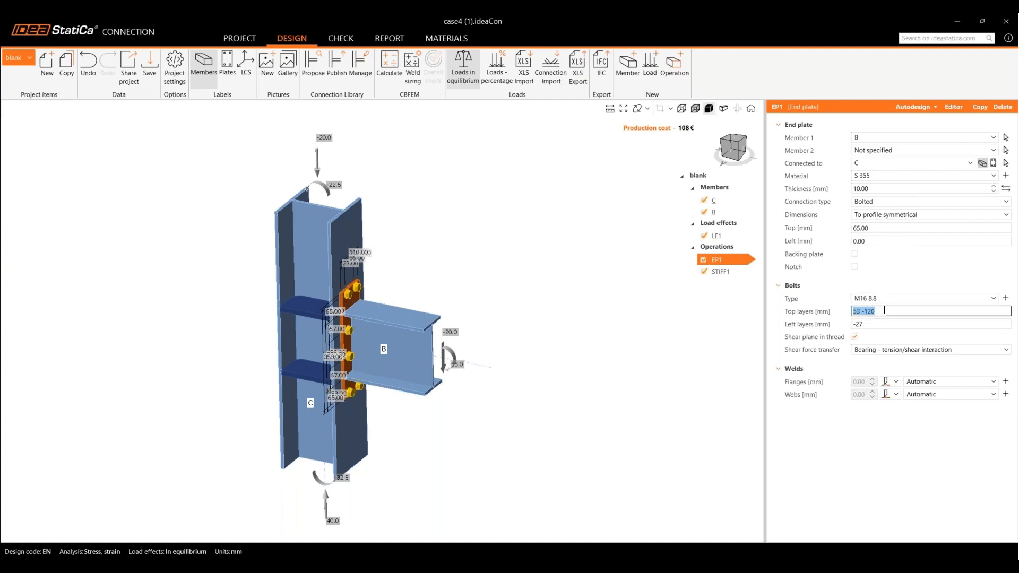
type("-40.00; 30.00")
key("Tab")
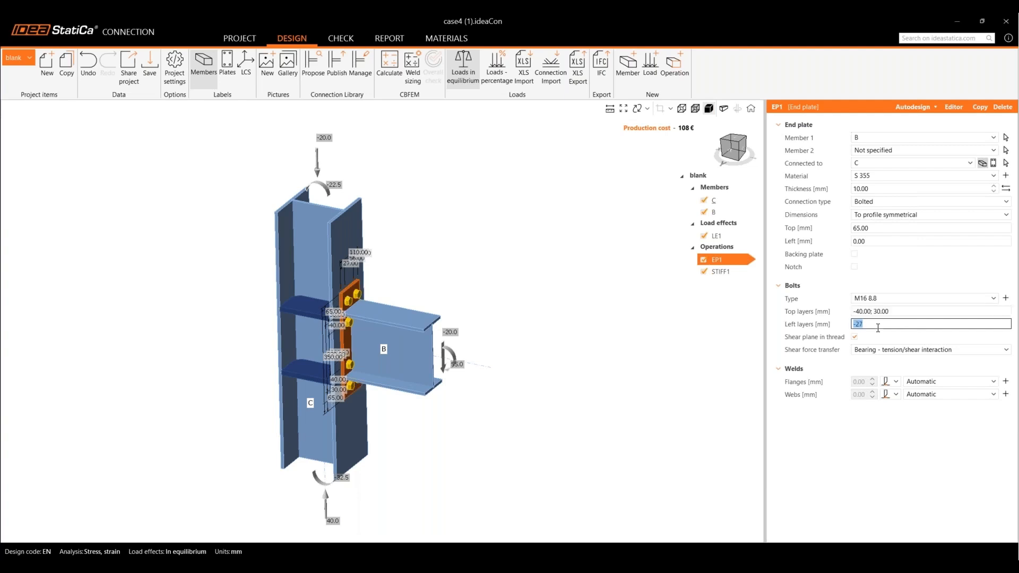
type("-25")
left_click(640, 408)
Make the end plate's flange and web welds double fillet welds, sized 5 mm on the flanges and 3 mm on the webs
left_click(896, 382)
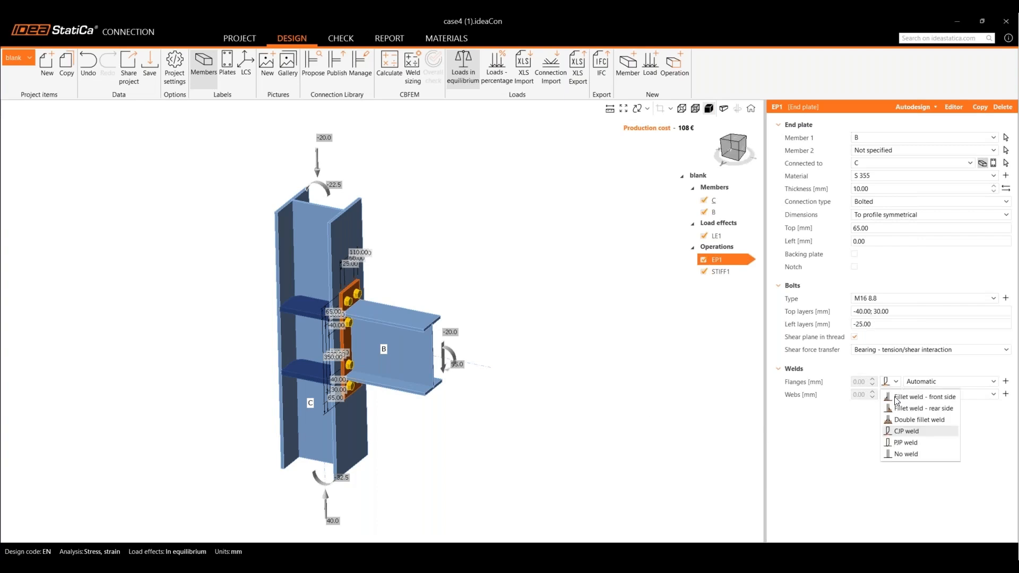
left_click(907, 426)
left_click(896, 394)
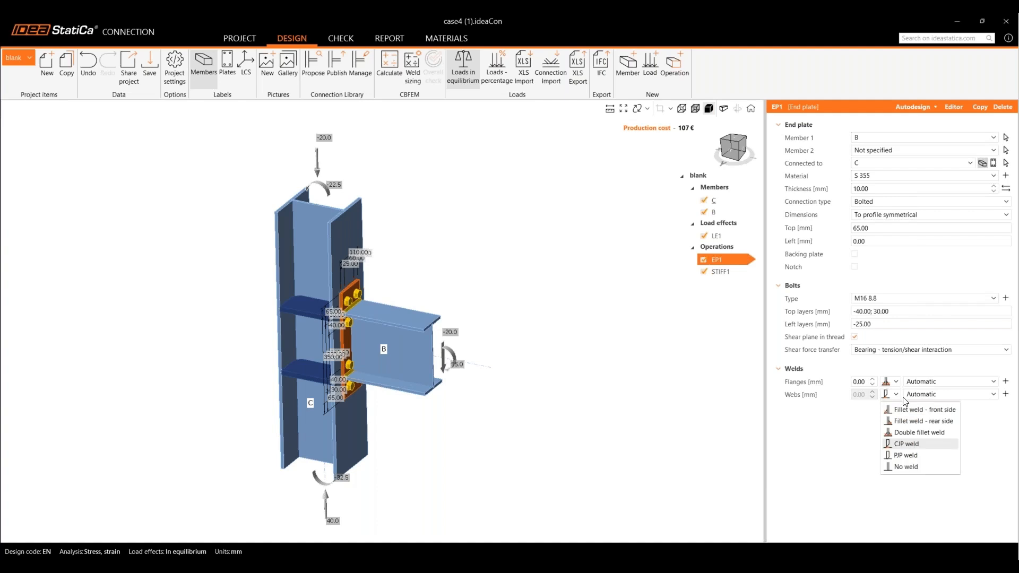
left_click(912, 433)
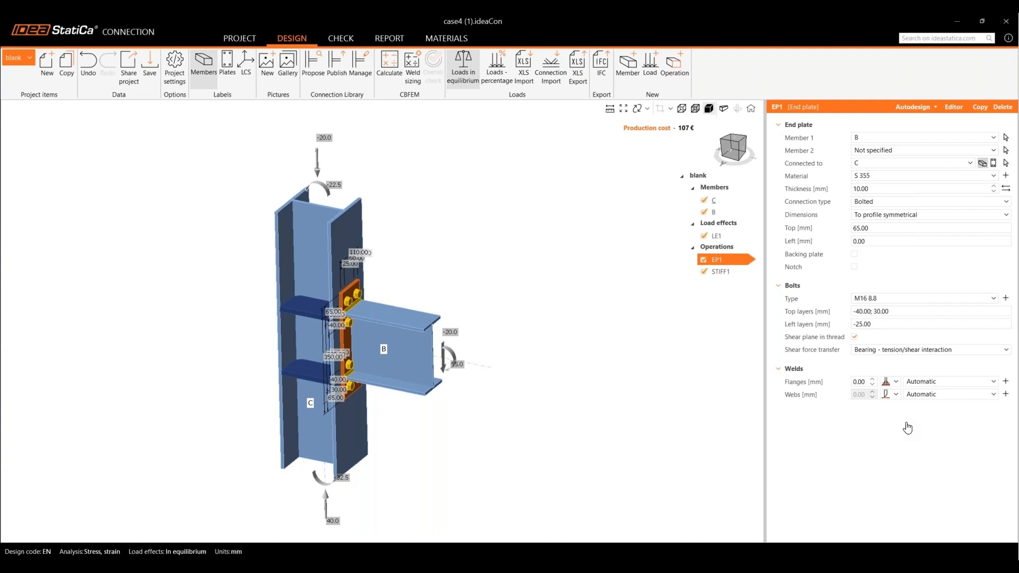
left_click(861, 382)
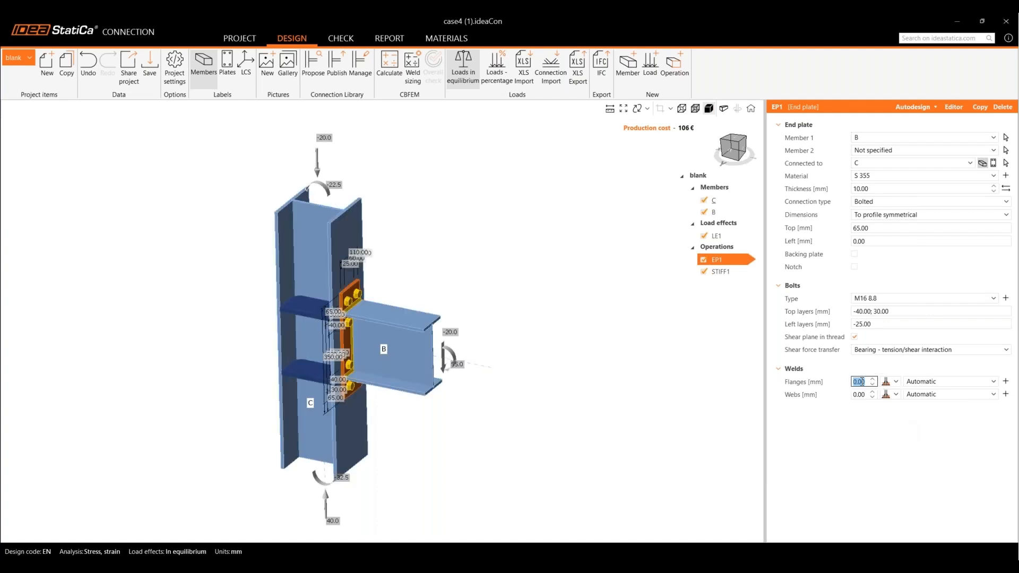
type("5")
left_click(863, 395)
type("3")
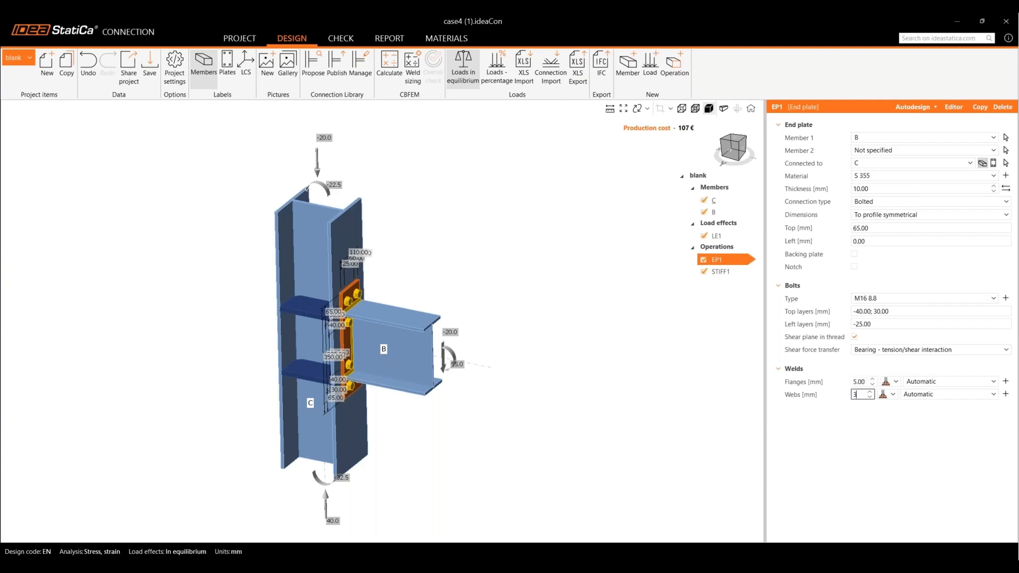
left_click(451, 312)
Run the CBFEM calculation of the bolted end-plate connection
scroll(349, 355, "down", 3)
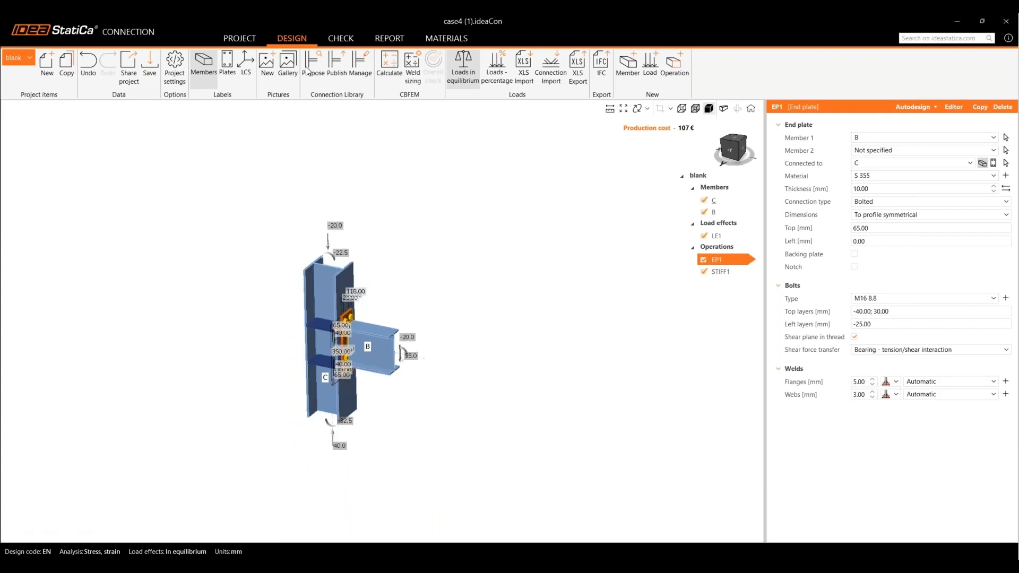
left_click(386, 73)
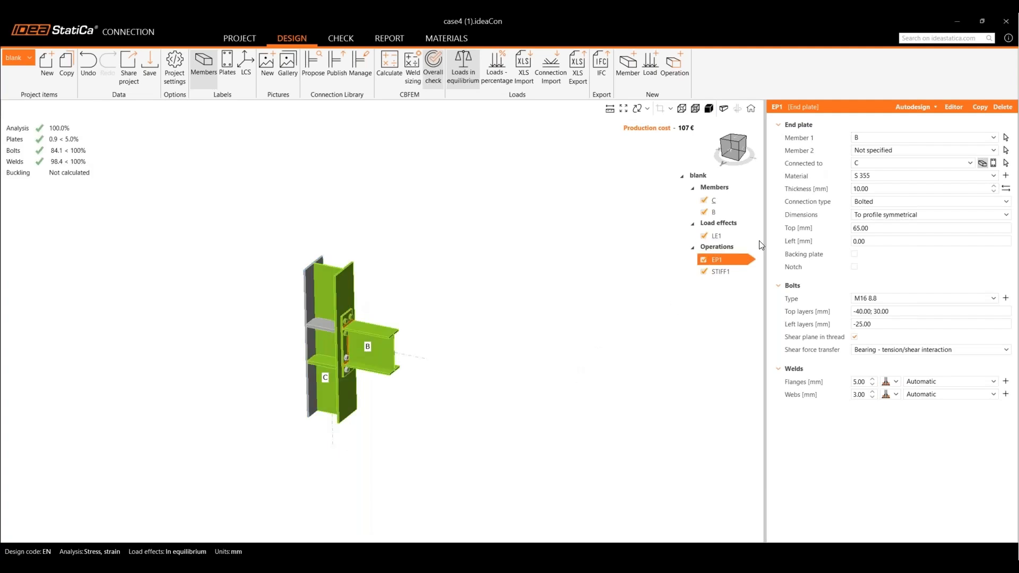
In load effect LE1, set the end of beam B to Vz -30 kN and My 65 kNm
left_click(717, 236)
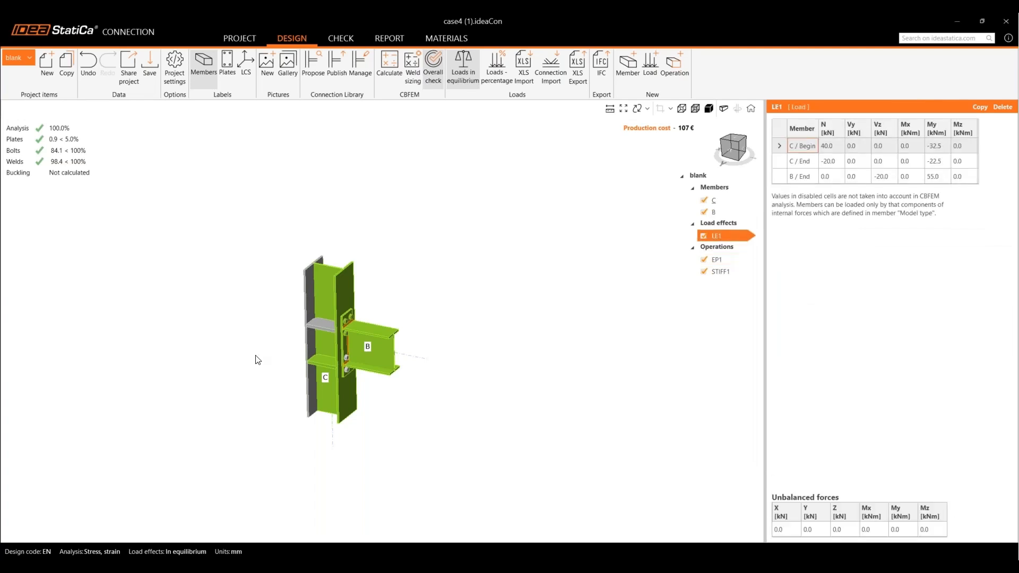
left_click(894, 176)
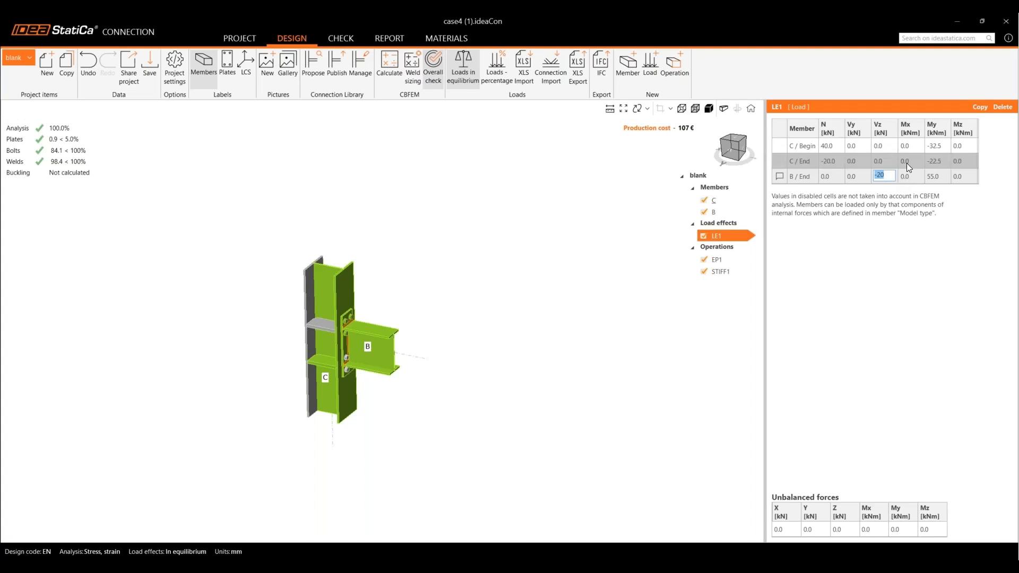
type("-30")
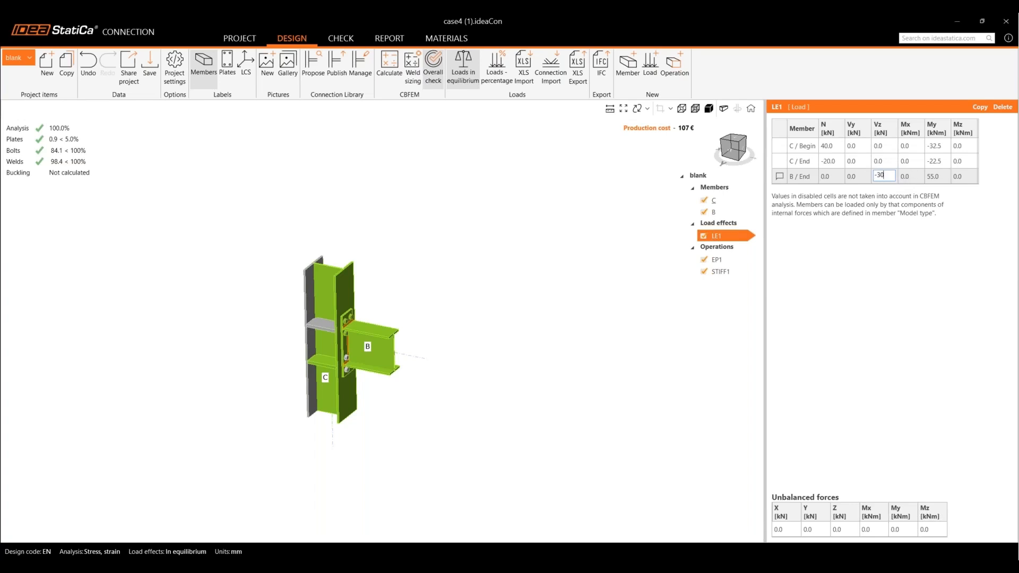
left_click(945, 177)
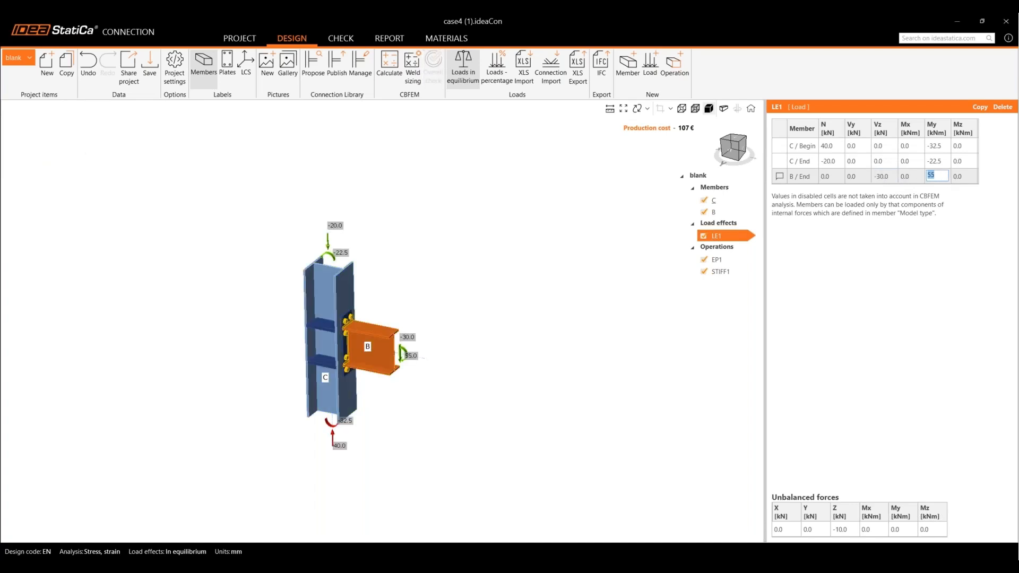
type("65")
key("Return")
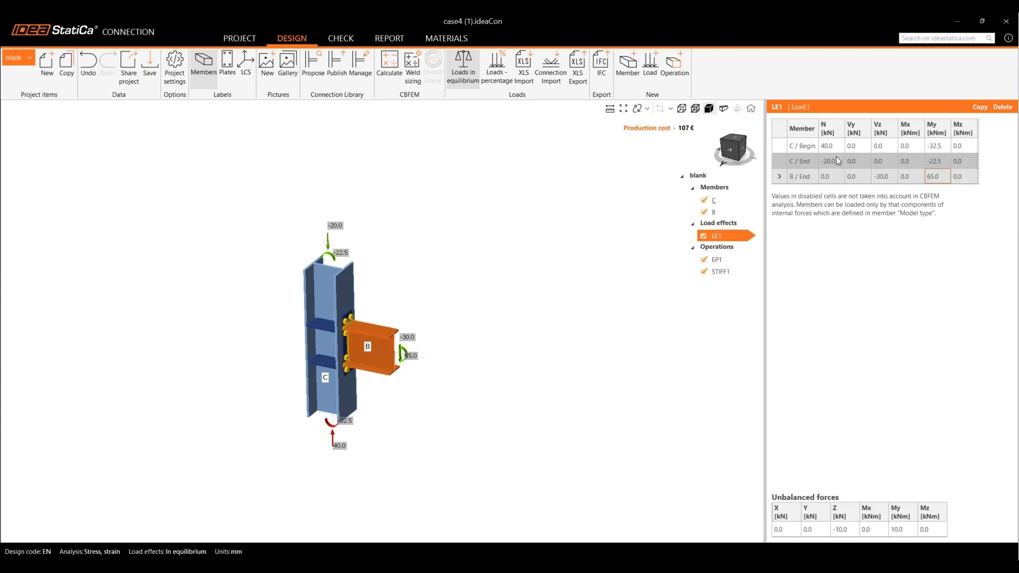
Set column C's LE1 loads to N 60 kN and My -37.5 kNm at the beginning, and N -30 kN and My -27.5 kNm at the end
left_click(839, 146)
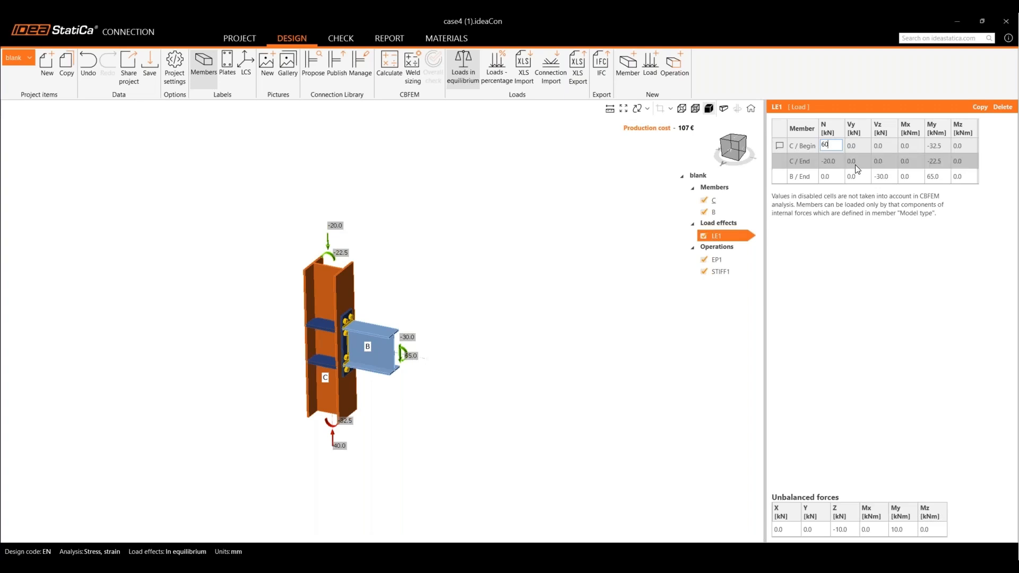
type("60")
left_click(939, 145)
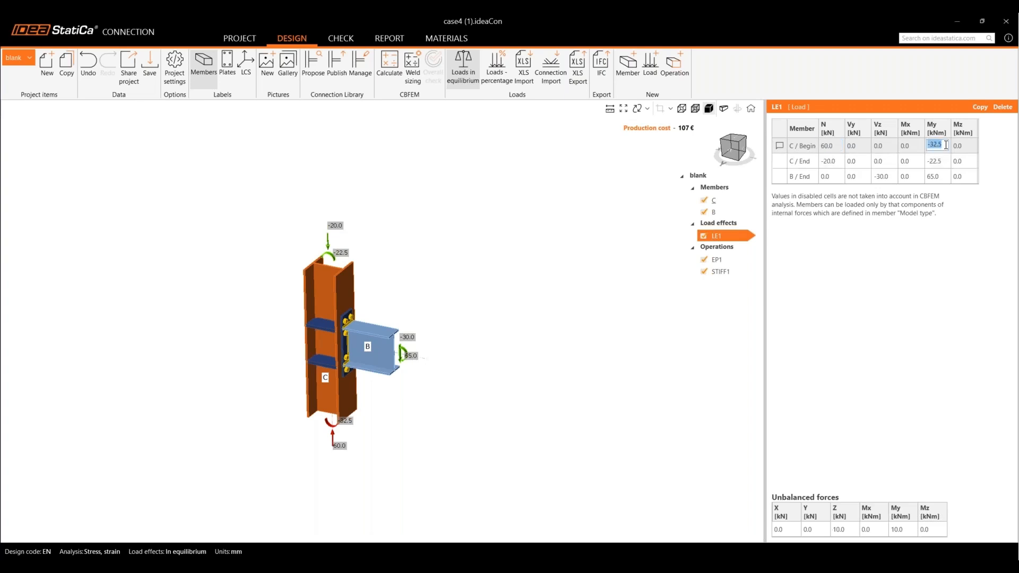
type("-3")
left_click(944, 161)
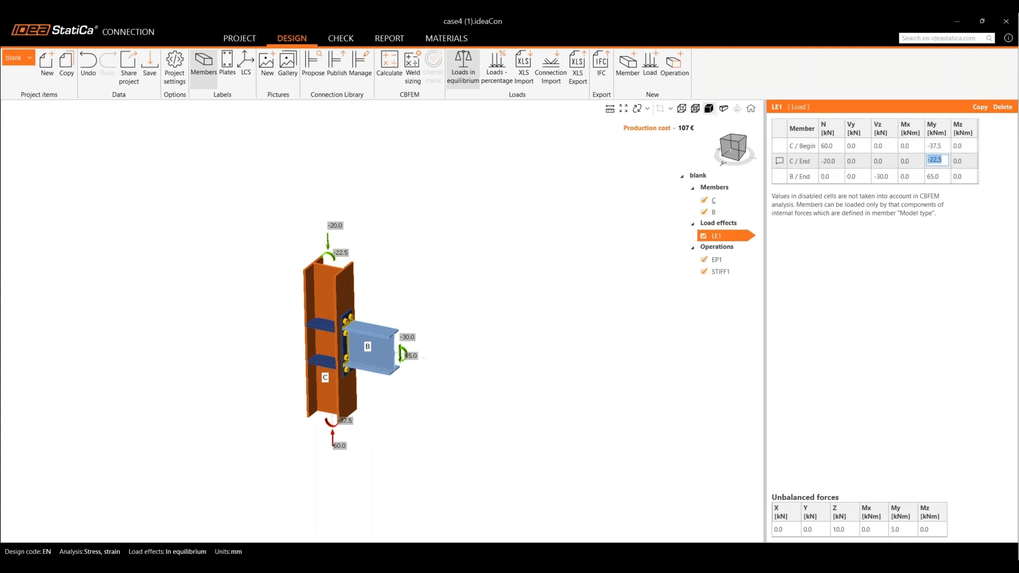
type("-27.5")
left_click(831, 161)
type("-30")
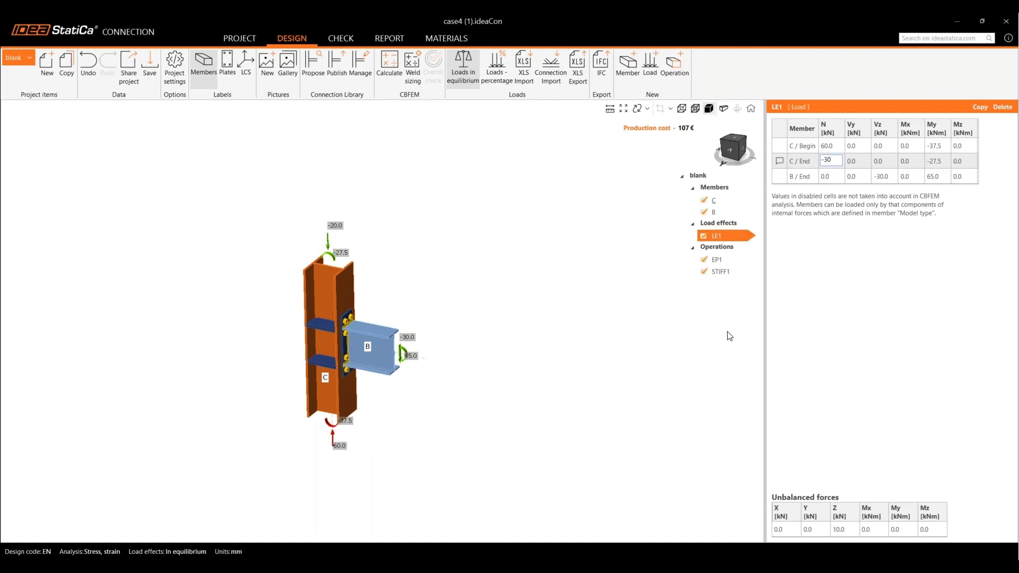
key("Return")
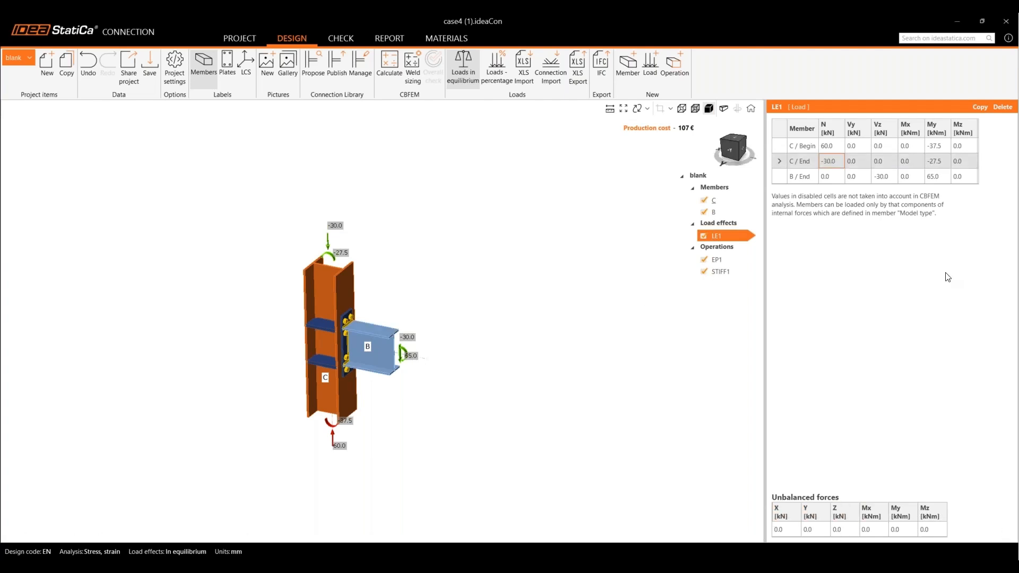
Recalculate the end-plate connection with the modified LE1 loads
scroll(387, 359, "up", 3)
middle_click_drag(388, 359, 485, 362)
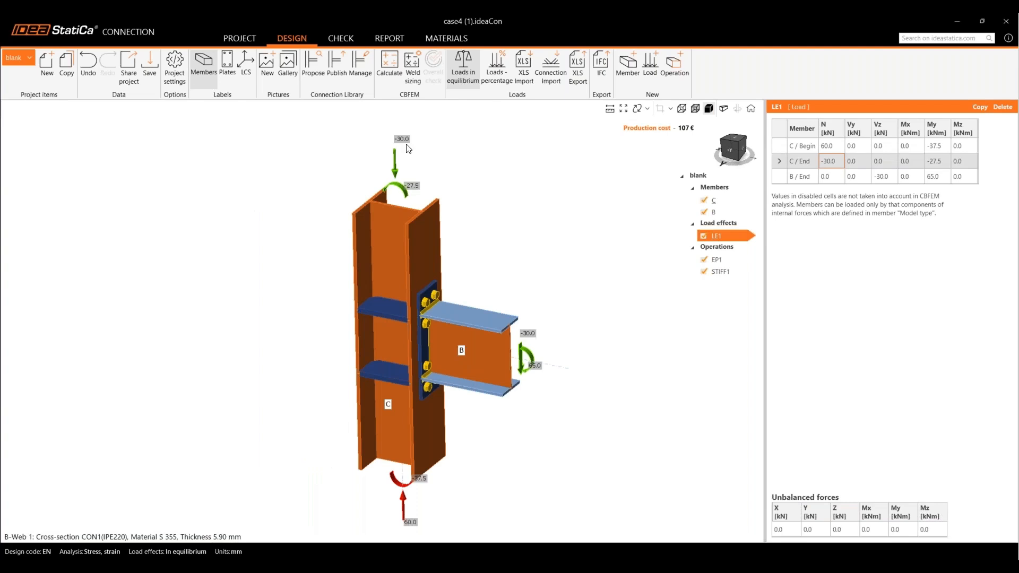
left_click(387, 68)
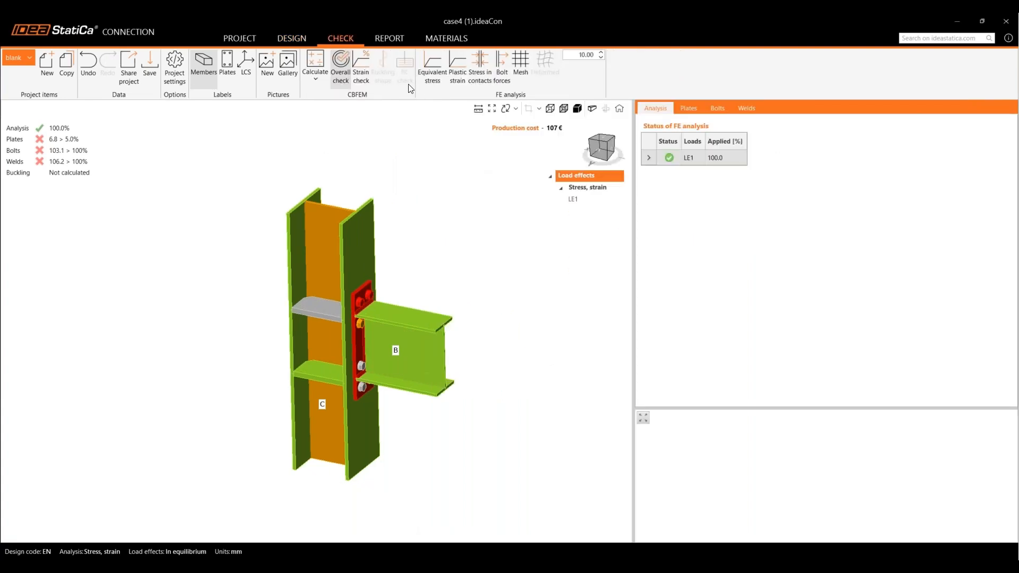
Display the plastic strain on the deformed mesh and examine the column web panel and end plate
left_click(460, 76)
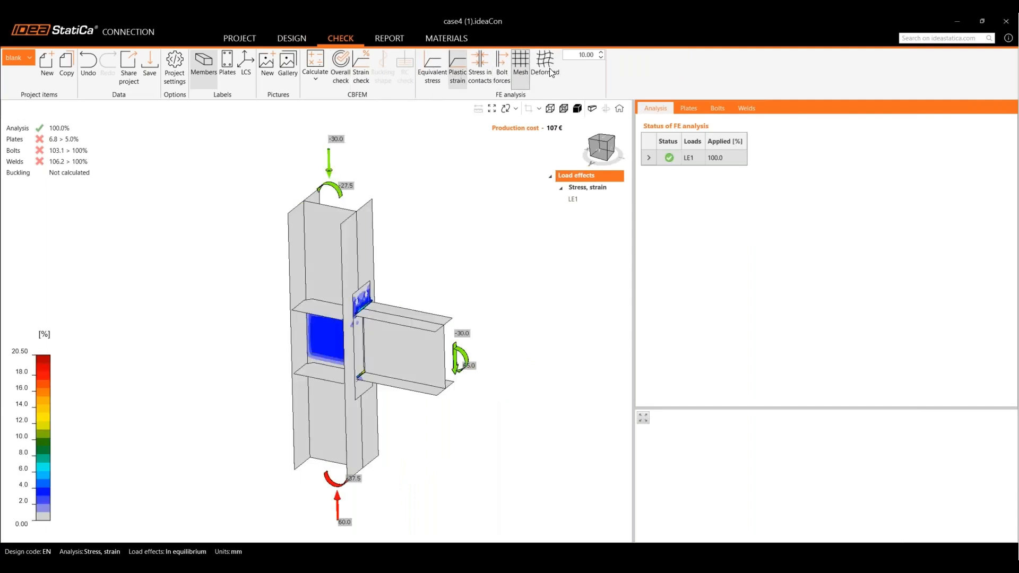
left_click(552, 73)
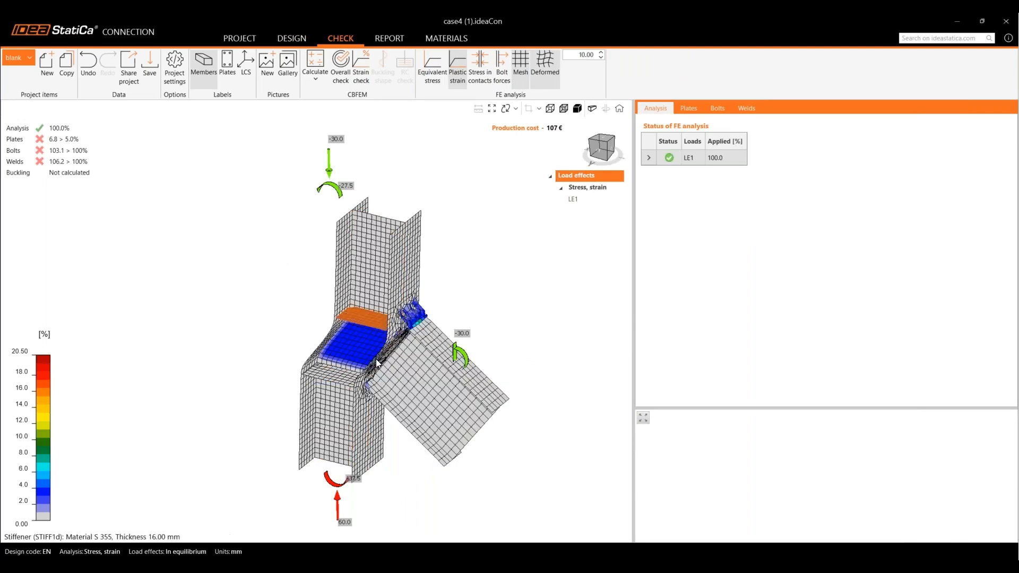
right_click_drag(376, 359, 317, 331)
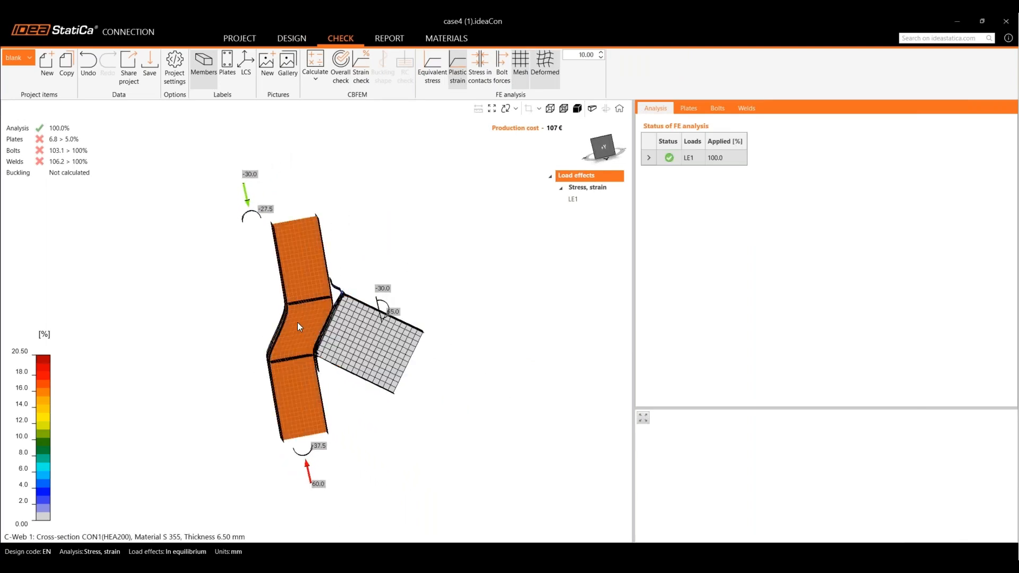
scroll(312, 340, "up", 5)
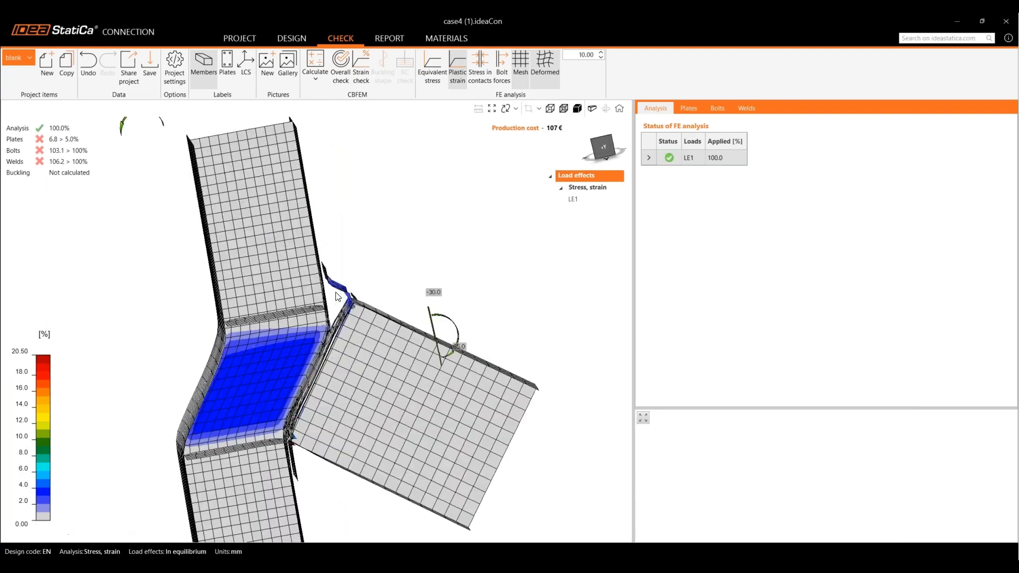
right_click_drag(320, 301, 329, 357)
scroll(287, 372, "down", 2)
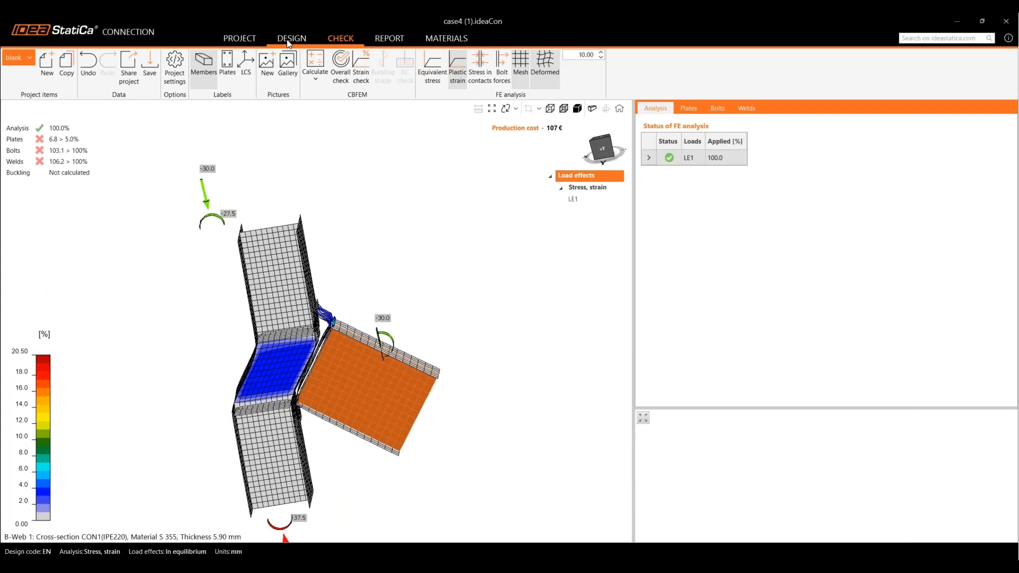
Return to the connection design and add a stiffening plate operation
left_click(287, 41)
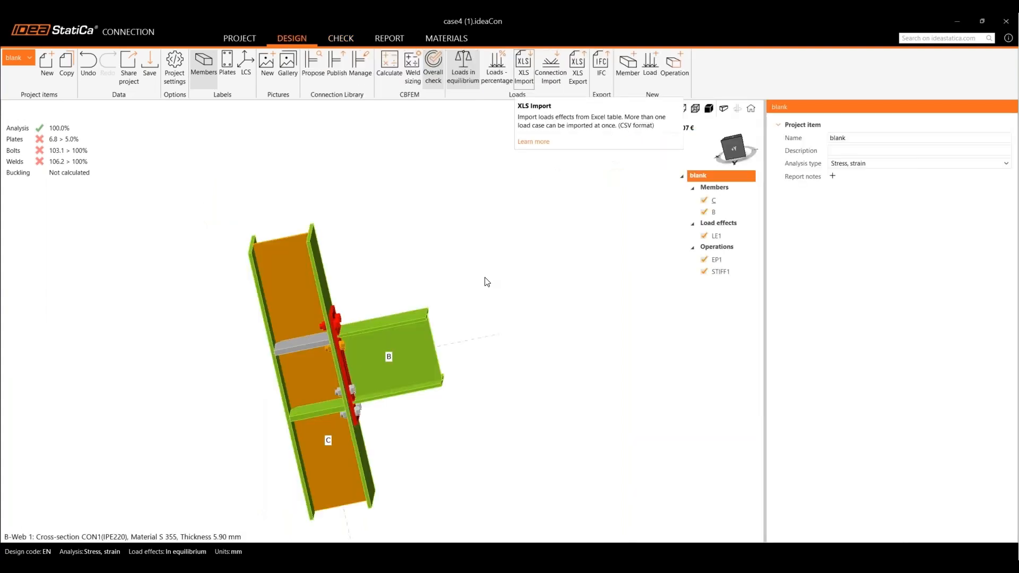
scroll(438, 342, "down", 2)
middle_click_drag(289, 359, 317, 333)
right_click_drag(317, 333, 317, 298)
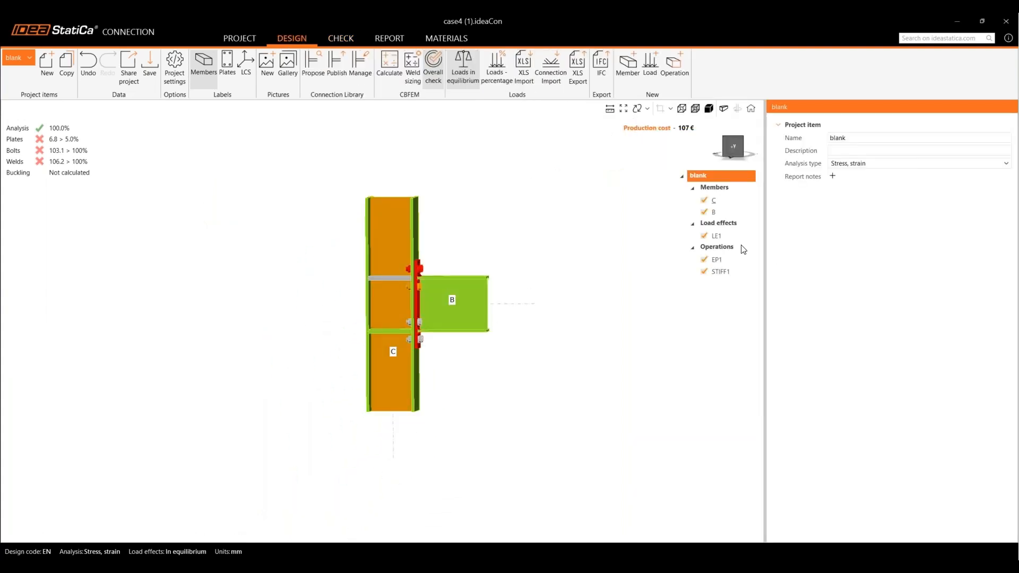
left_click(672, 70)
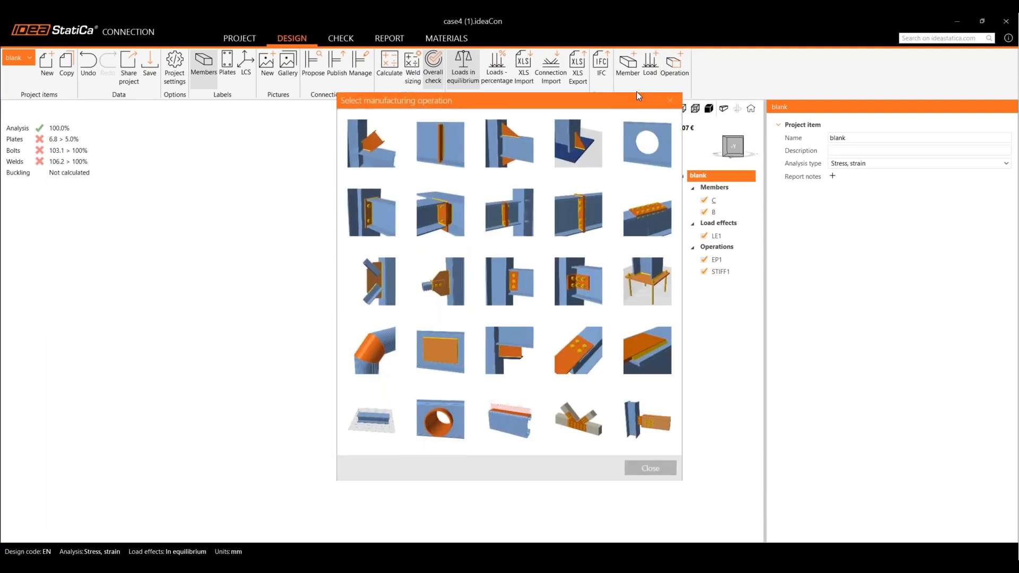
left_click(444, 367)
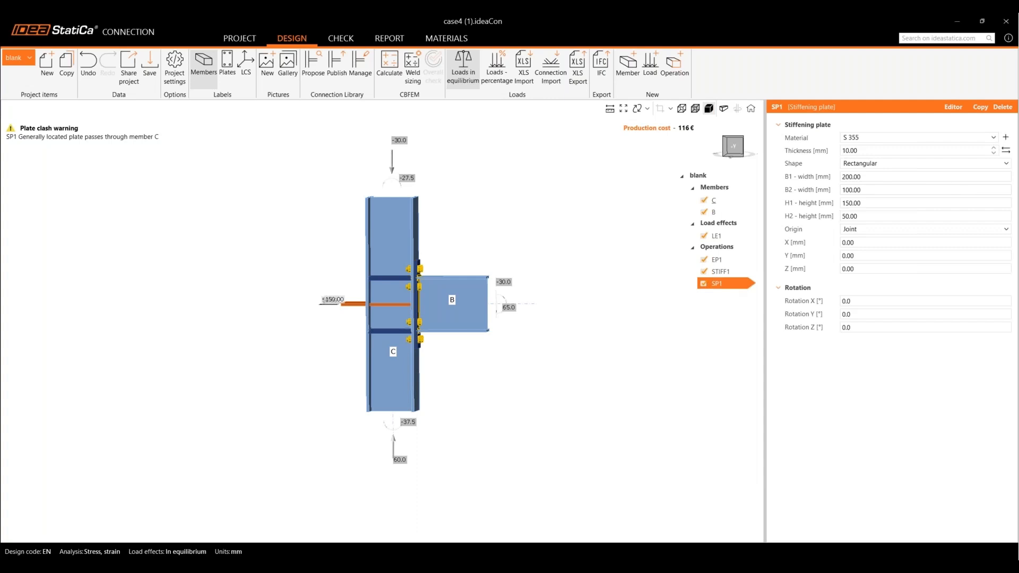
Set the stiffening plate's thickness to 6 mm, widths B1 and B2 to 85 mm and height H1 to 70 mm
left_click(876, 150)
type("6")
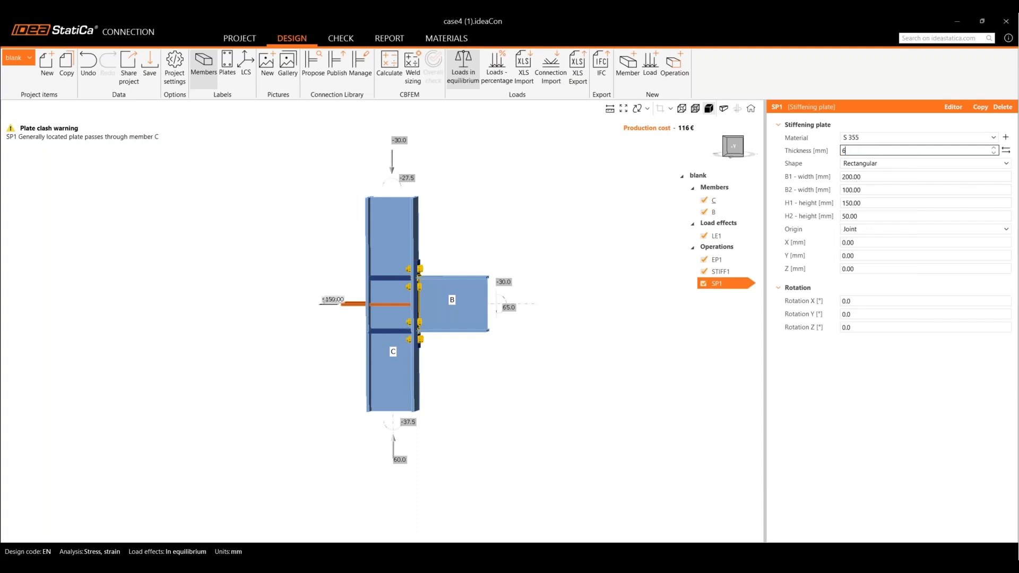
key("Return")
left_click(868, 176)
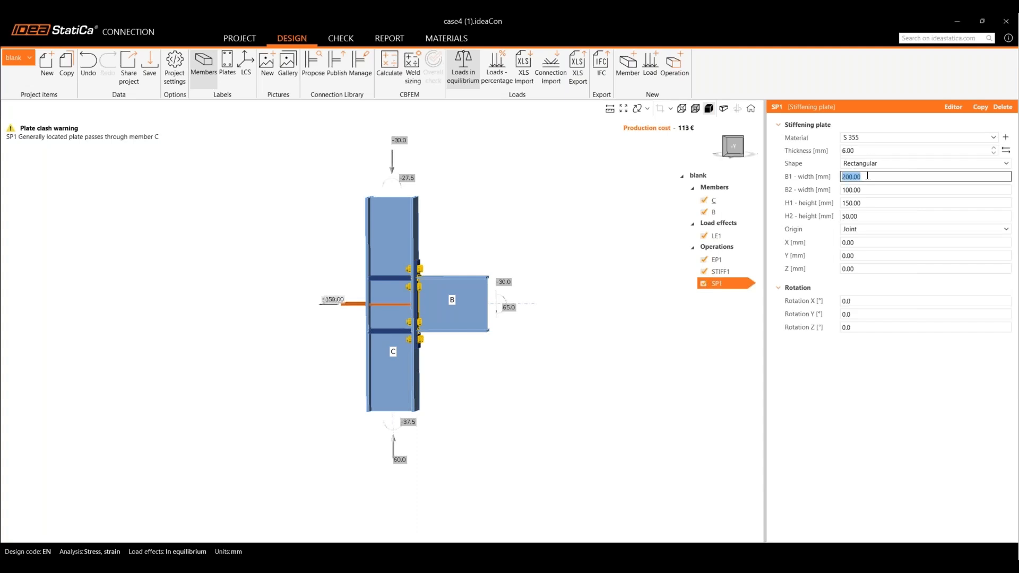
type("85")
left_click(881, 190)
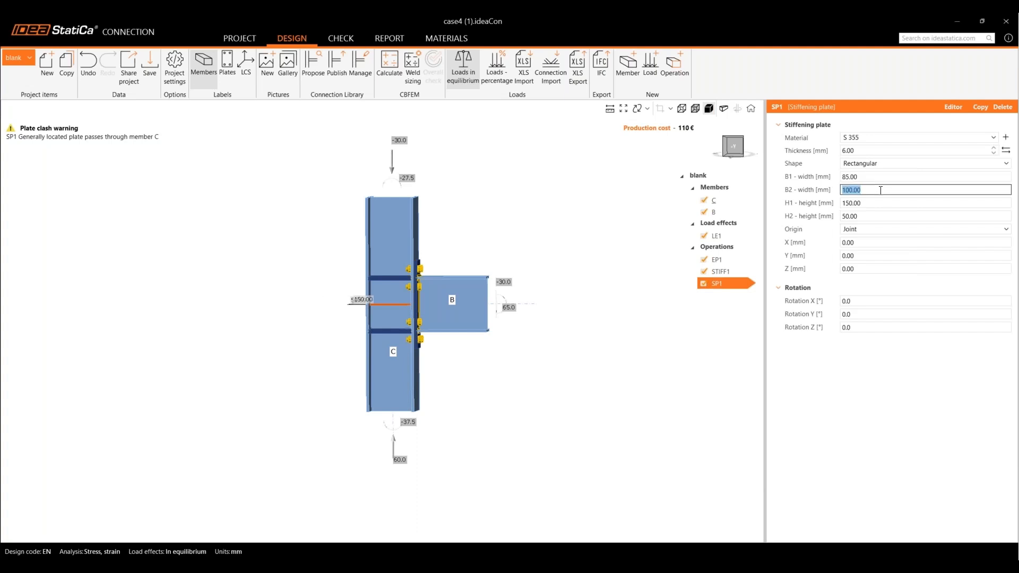
type("85")
left_click(866, 203)
type("70")
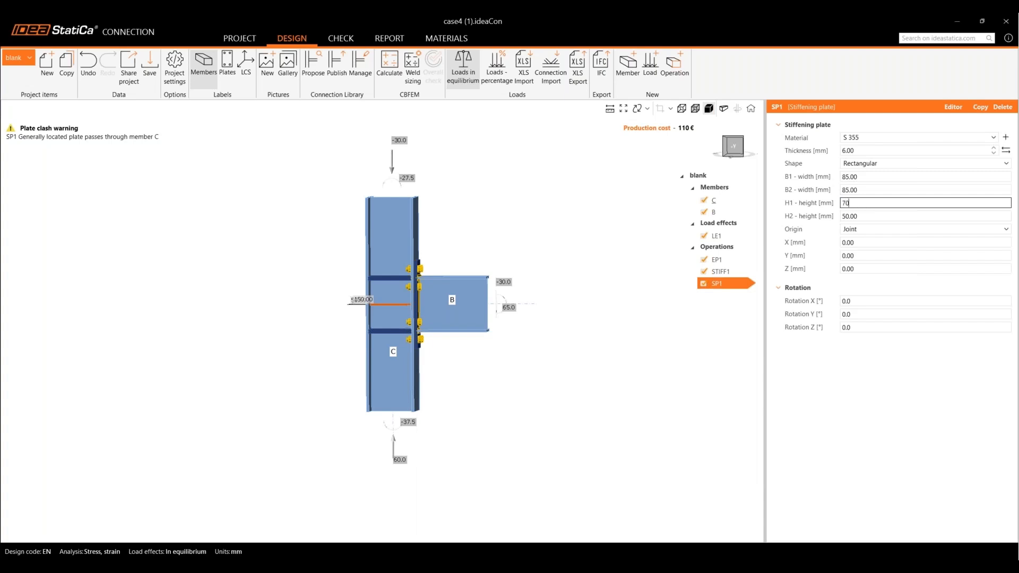
key("Return")
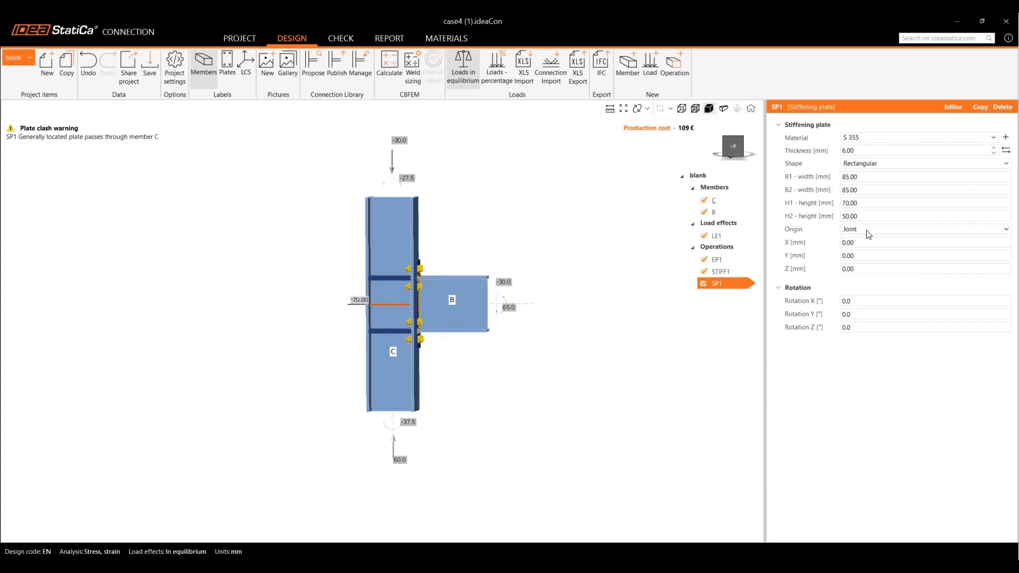
Attach the stiffening plate to Web 1 of column C as a doubler located on both sides
left_click(866, 231)
left_click(868, 256)
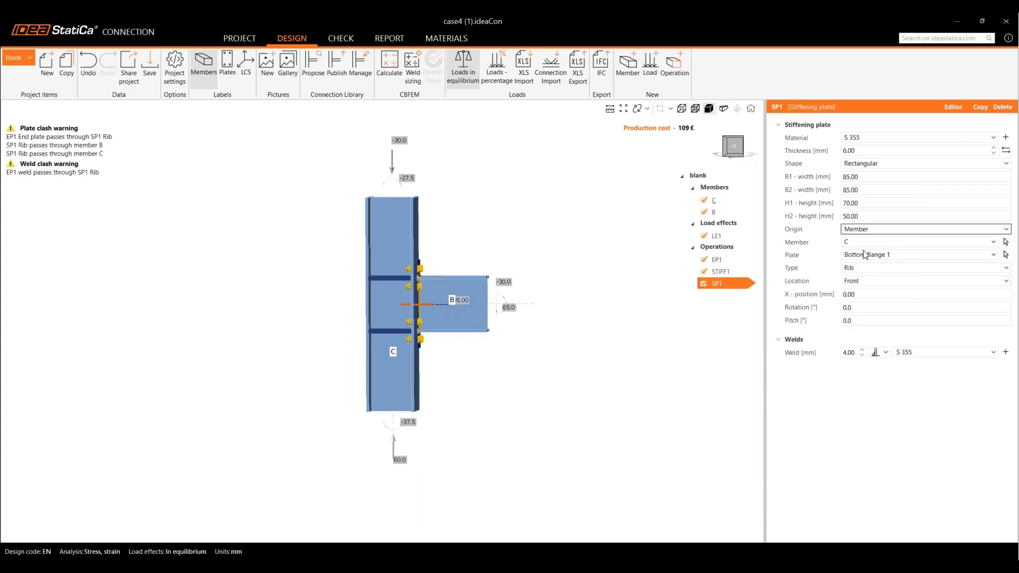
left_click(869, 260)
left_click(862, 289)
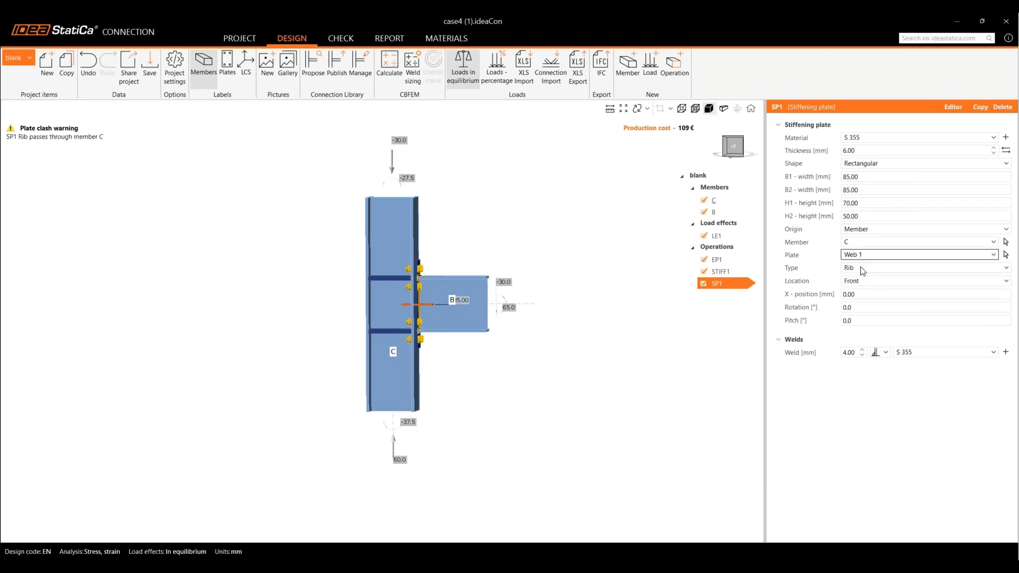
left_click(875, 269)
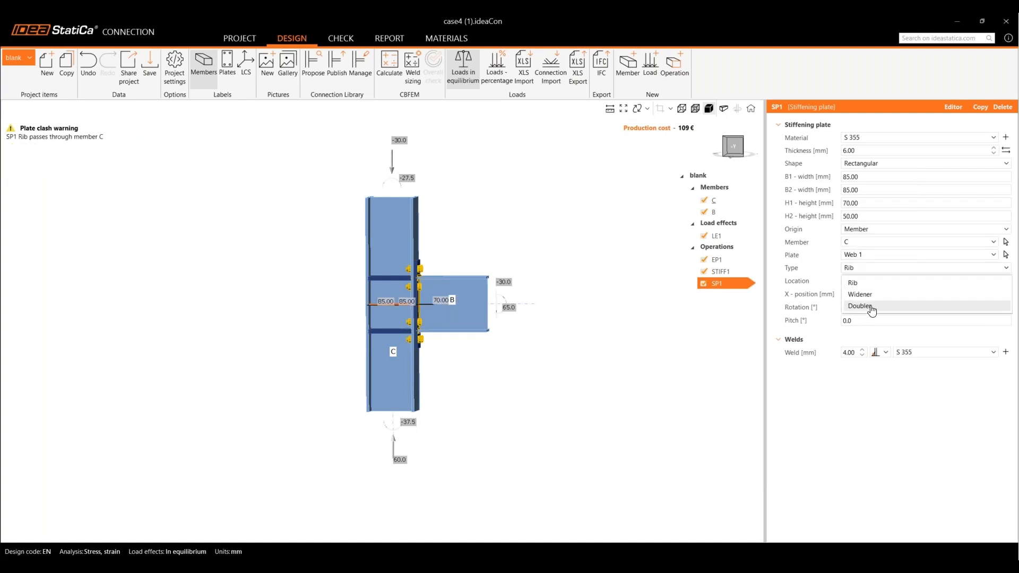
left_click(867, 308)
left_click(878, 282)
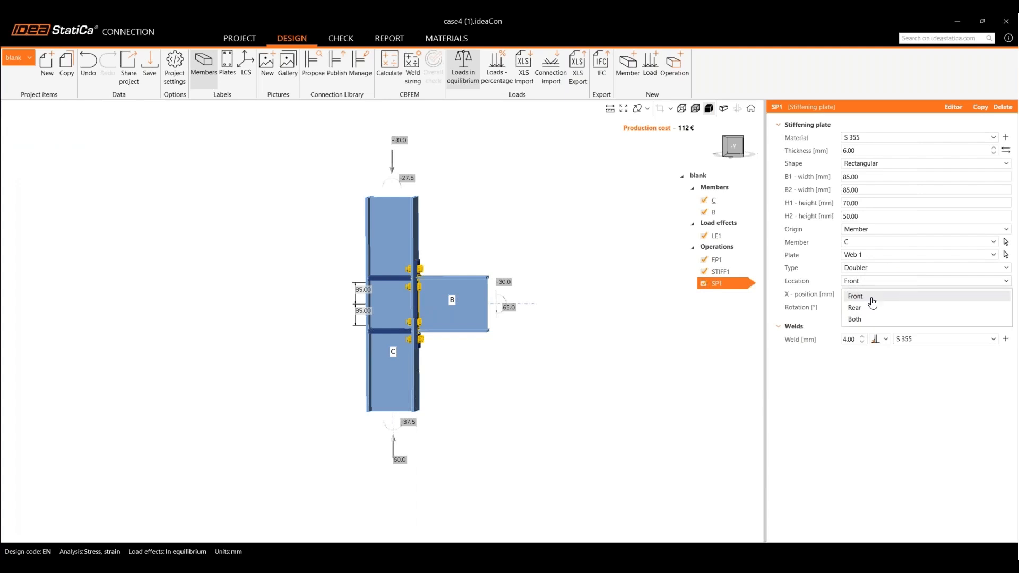
left_click(863, 319)
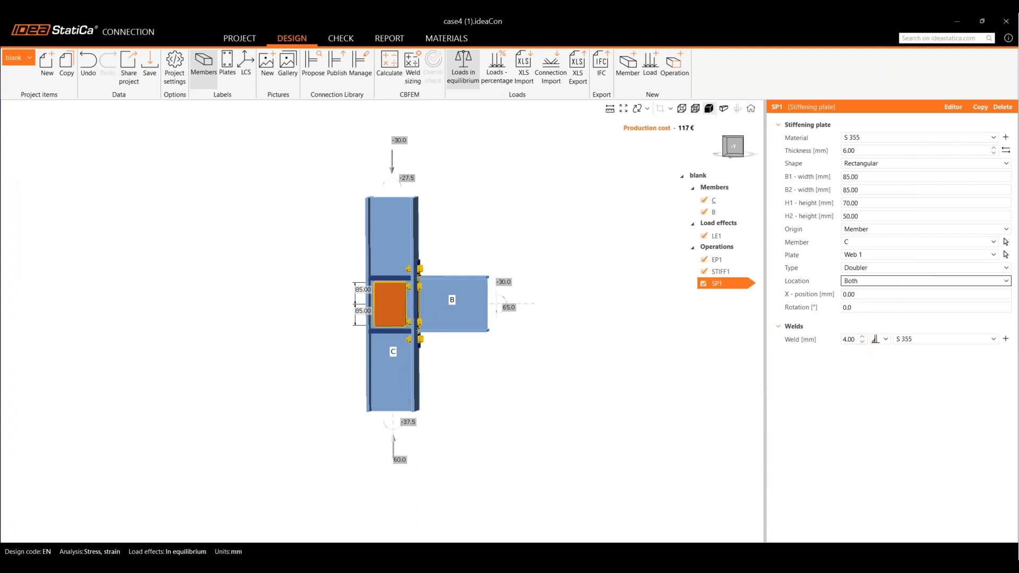
Recalculate the connection with the web doublers and inspect the overall check around the end-plate bolts
left_click(849, 339)
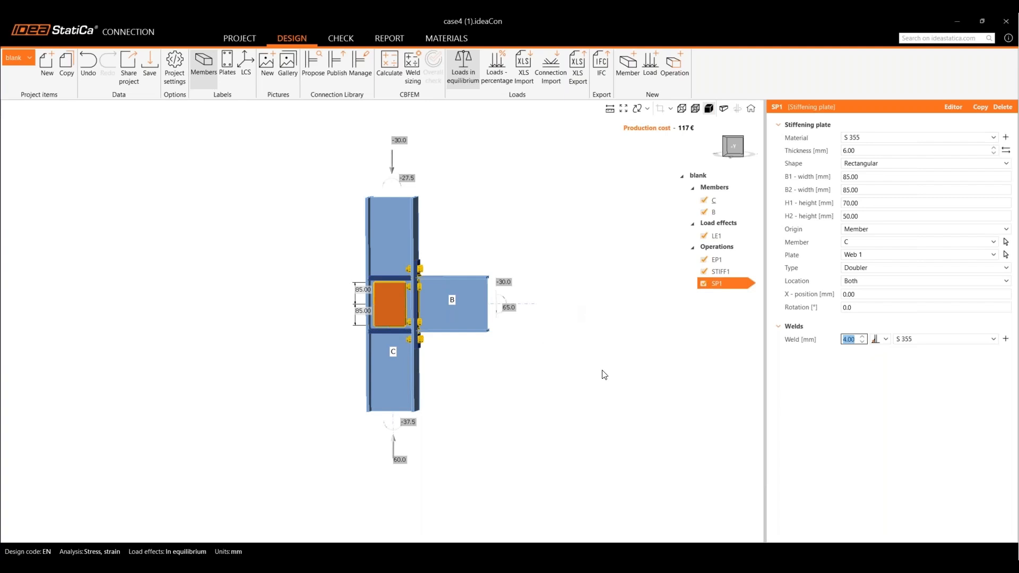
left_click(393, 77)
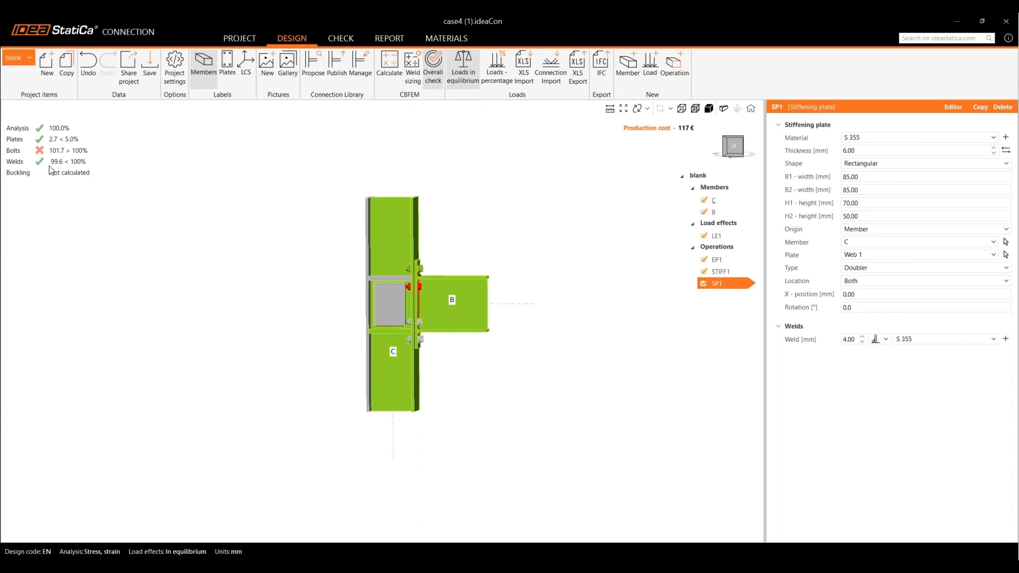
scroll(438, 296, "up", 4)
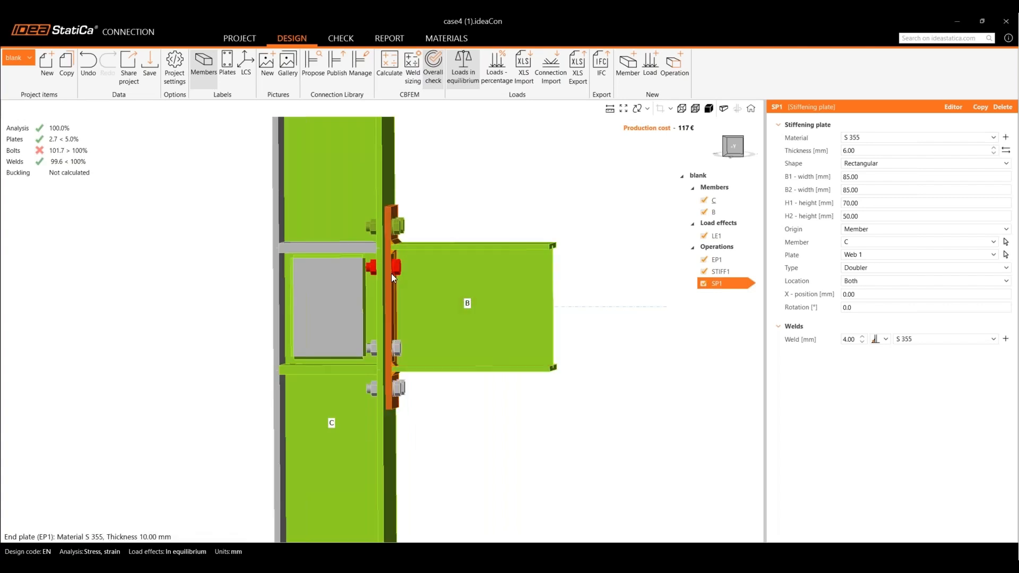
scroll(400, 266, "down", 5)
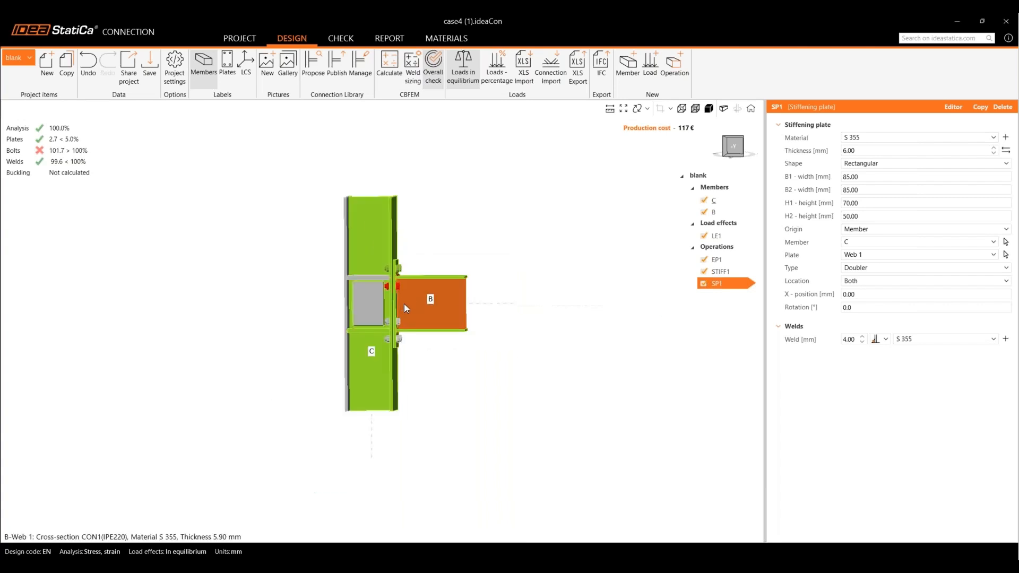
right_click_drag(385, 311, 285, 381)
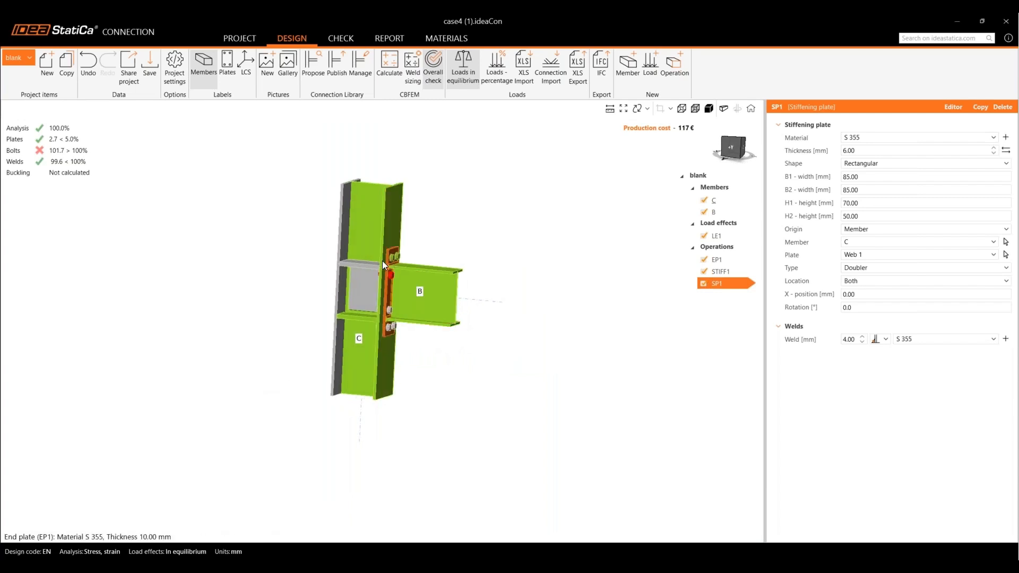
Add a rib operation on beam B with thickness 10 mm, width 200 mm and depth 100 mm
left_click(676, 72)
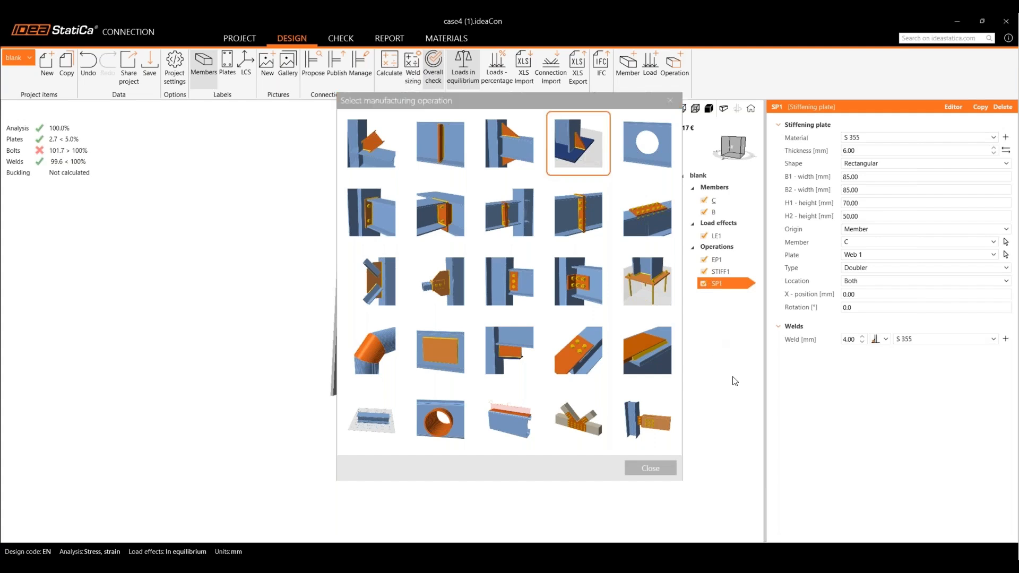
left_click(579, 143)
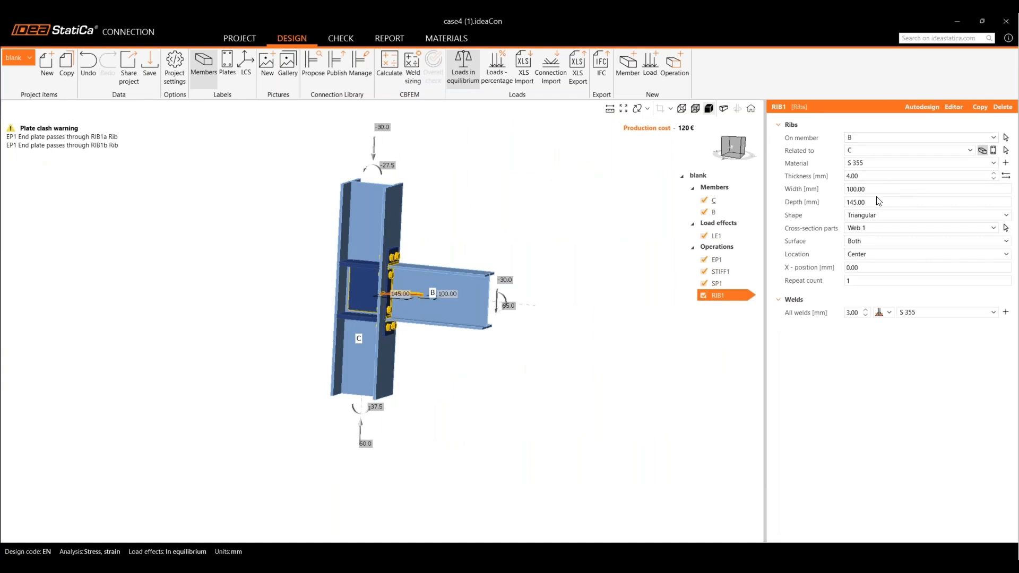
left_click(871, 177)
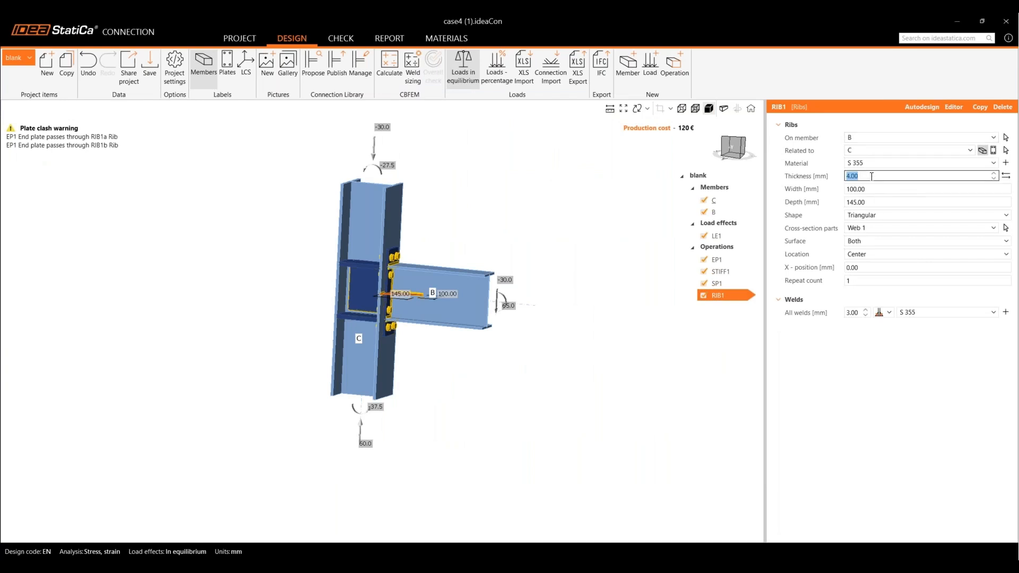
type("10")
key("Return")
left_click(885, 188)
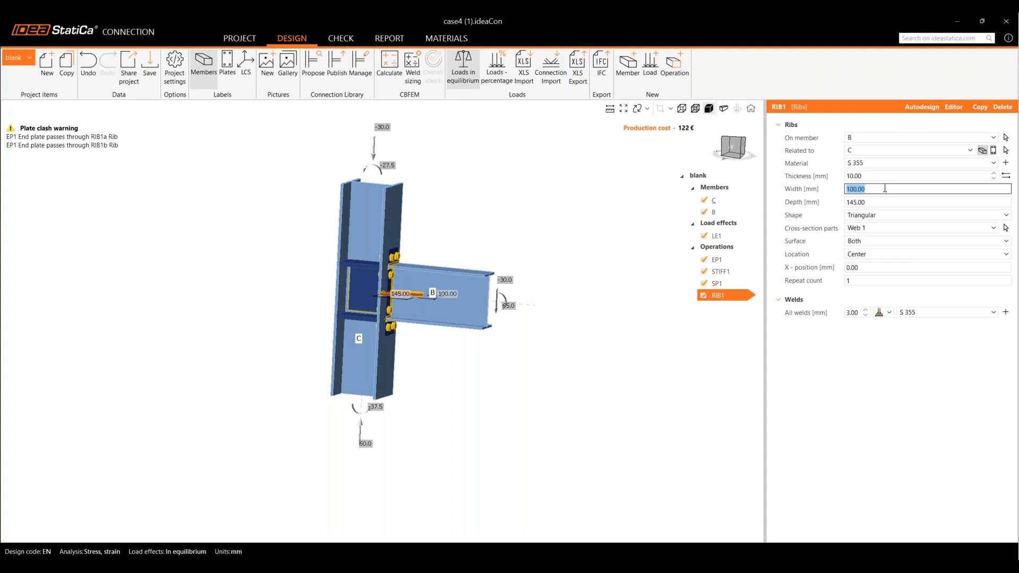
type("200")
key("Tab")
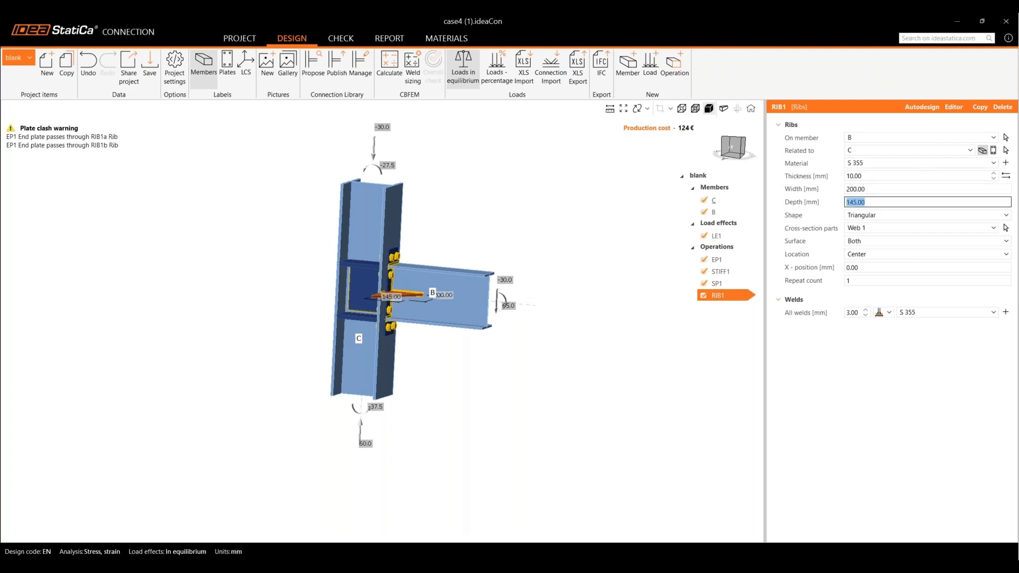
type("100")
Give the rib a chamfered shape and place it on the lower surface of beam B's Bottom flange 1
left_click(871, 216)
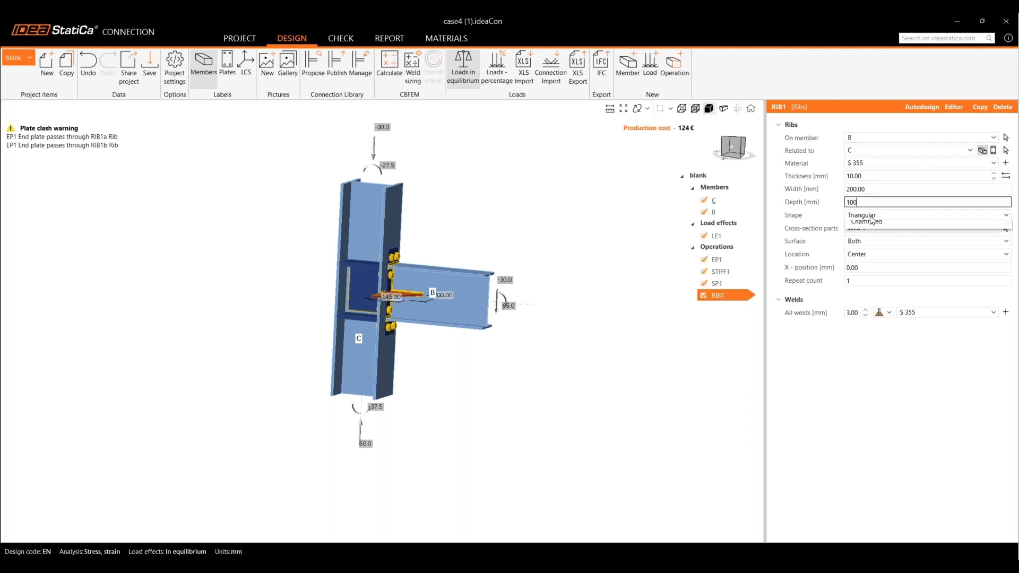
left_click(866, 253)
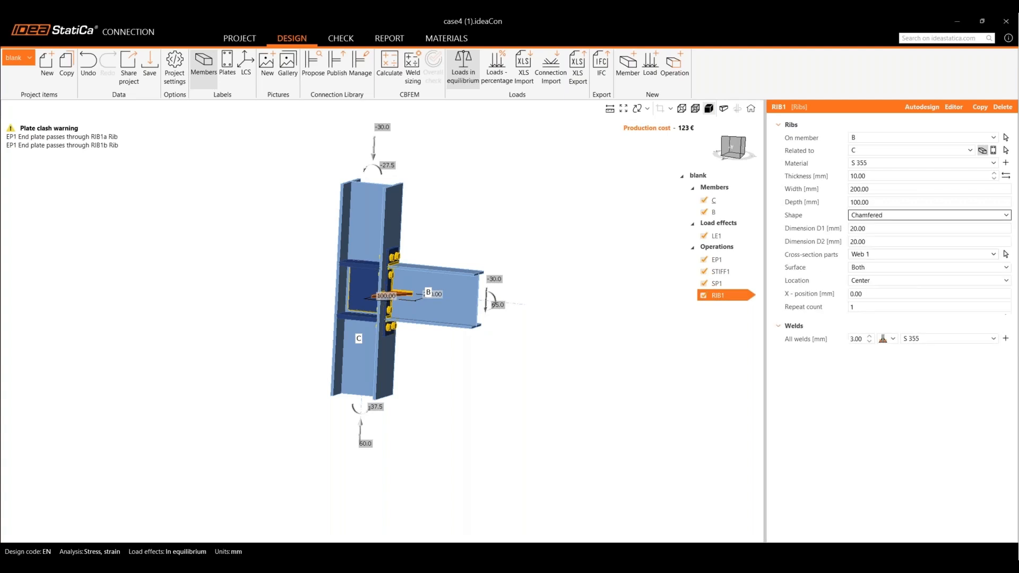
left_click(870, 259)
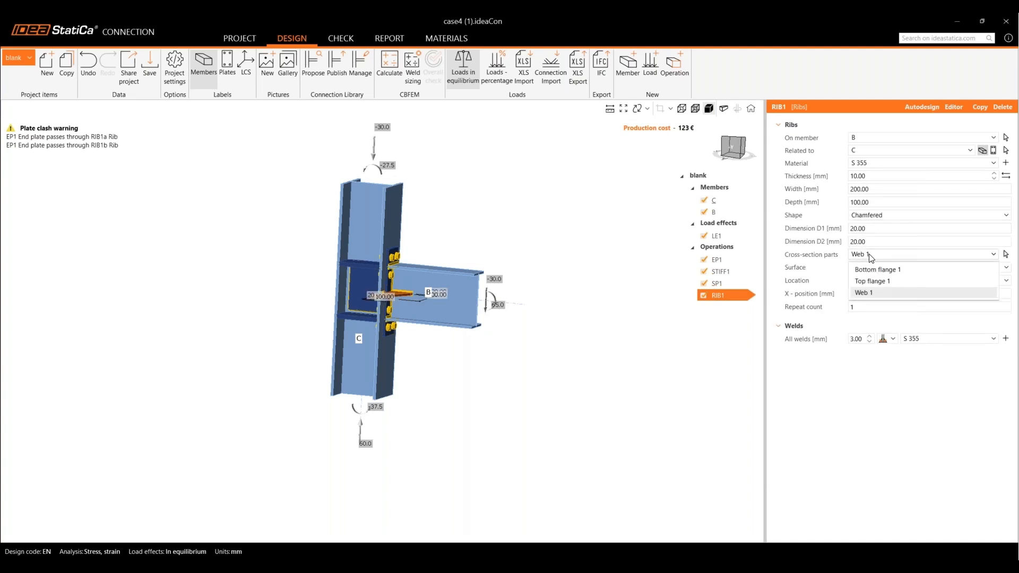
left_click(871, 269)
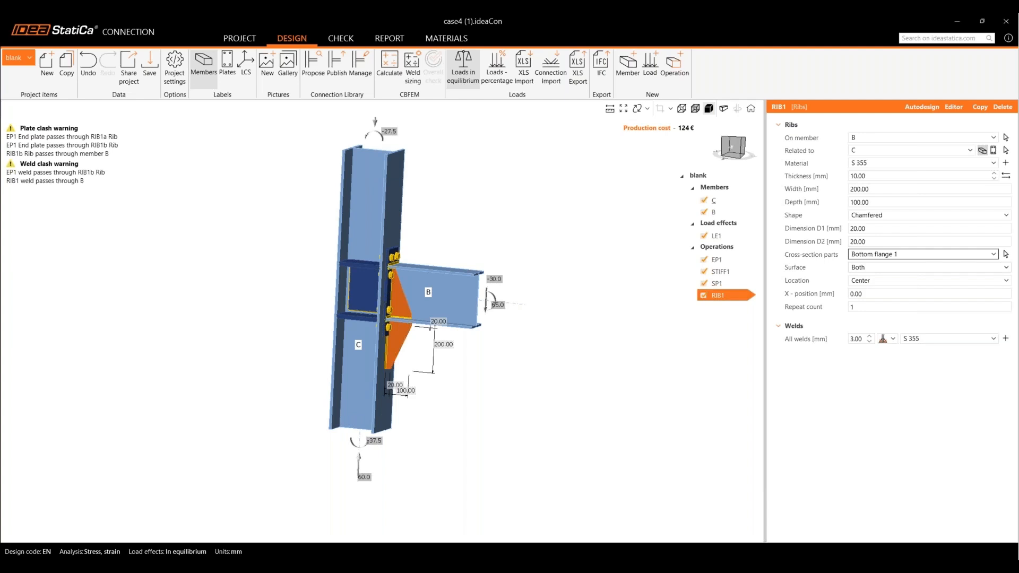
left_click(873, 267)
left_click(873, 289)
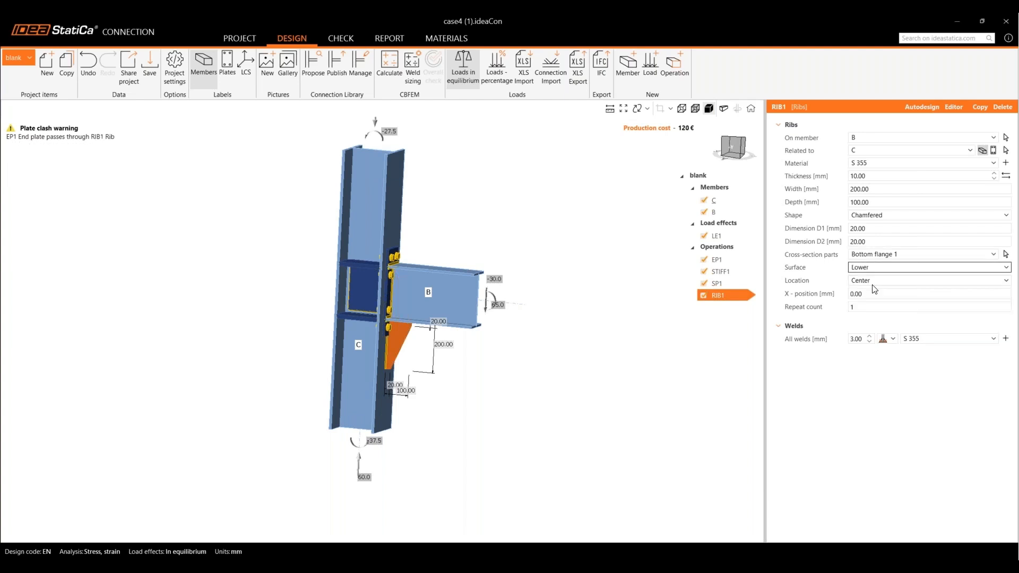
Set all welds of rib RIB1 to 5 mm and run the connection calculation
left_click(862, 340)
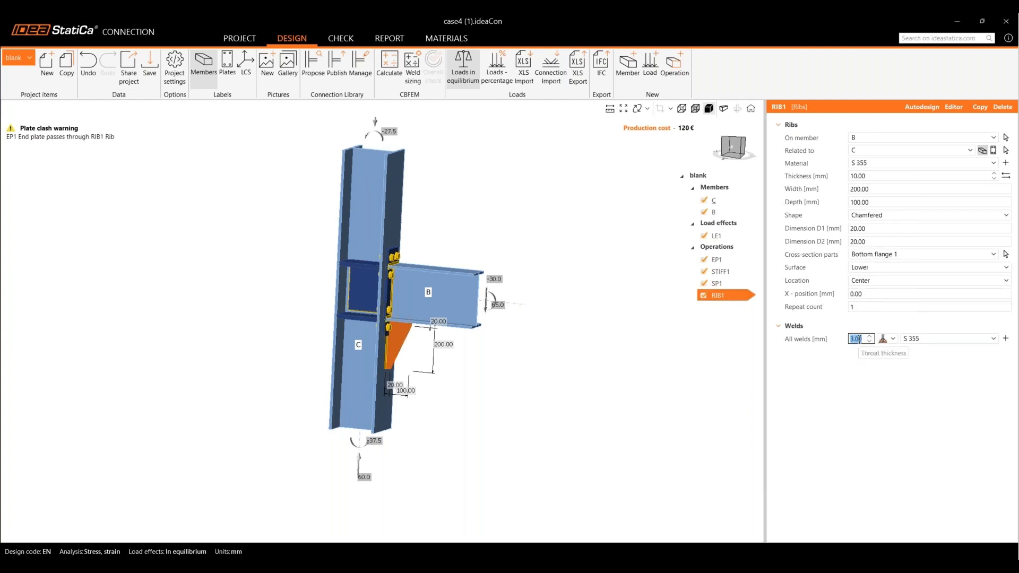
type("5")
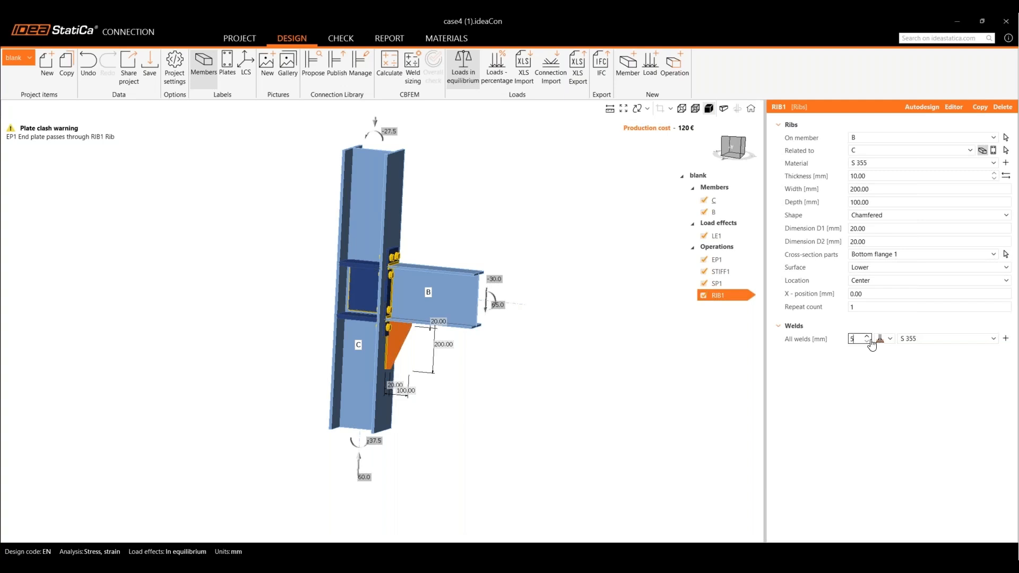
key("Return")
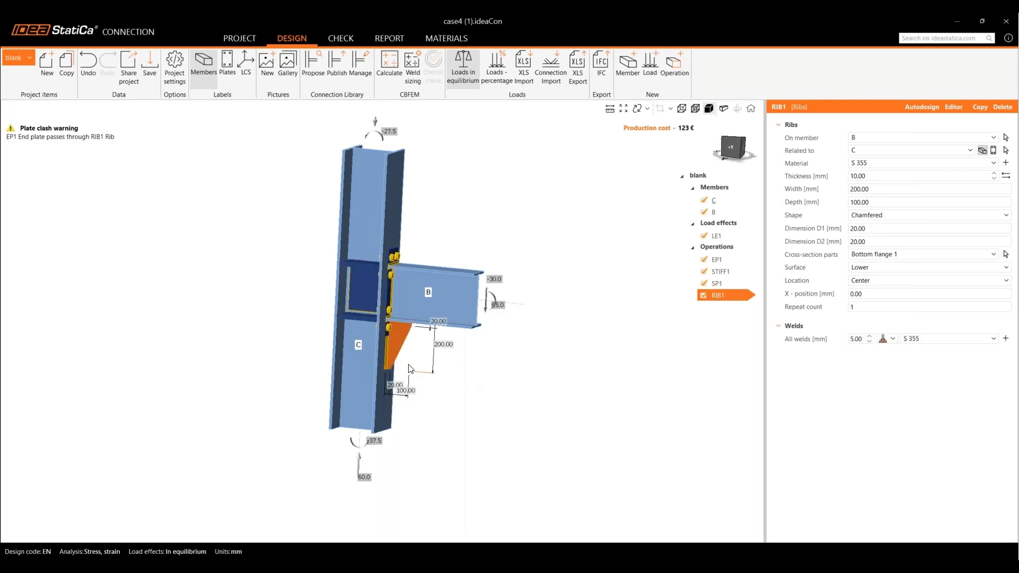
left_click(389, 66)
left_click(509, 334)
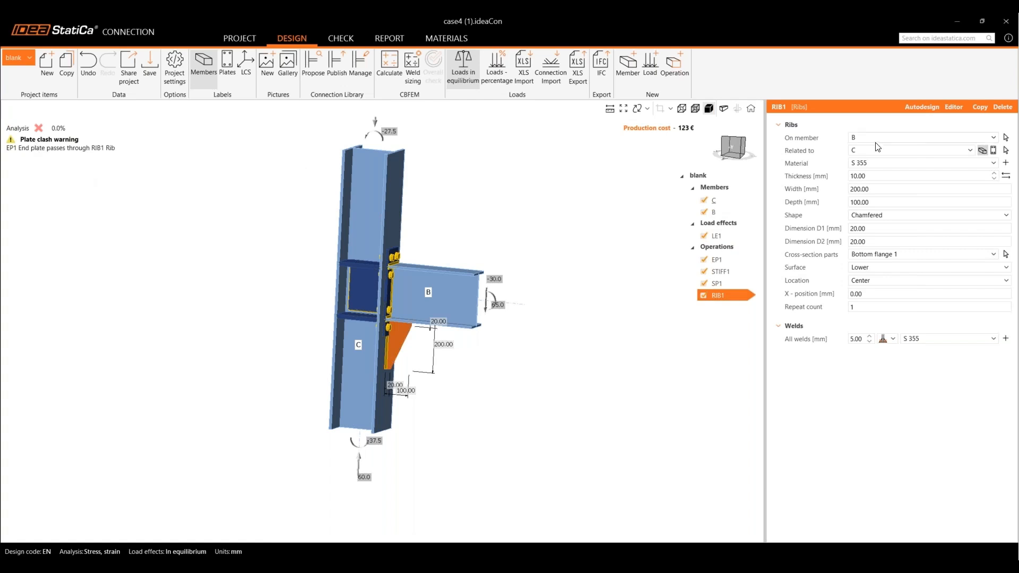
Add a notch to the rib plate in the plate editor with A 15 mm and B 70 mm
left_click(954, 109)
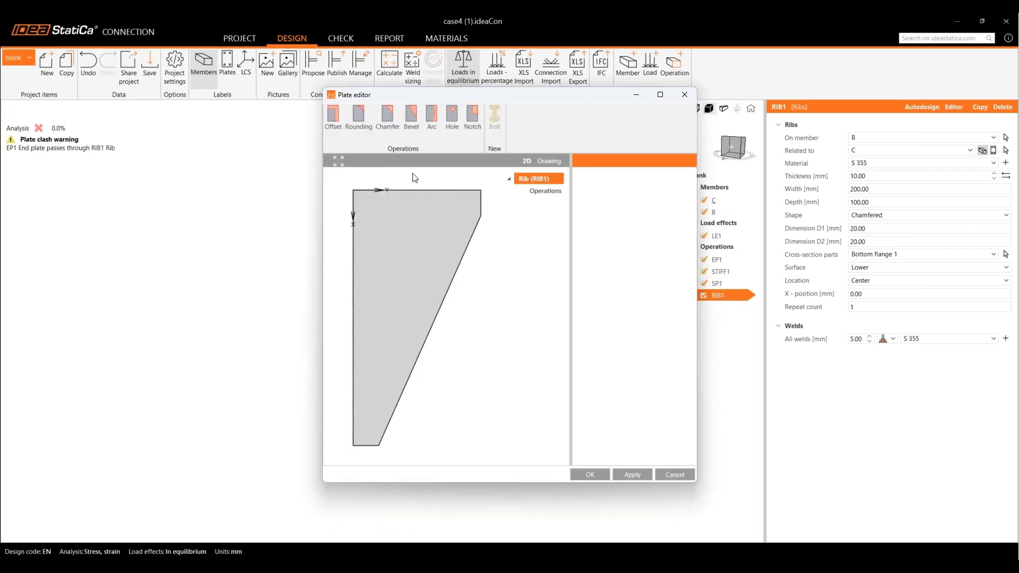
left_click(666, 96)
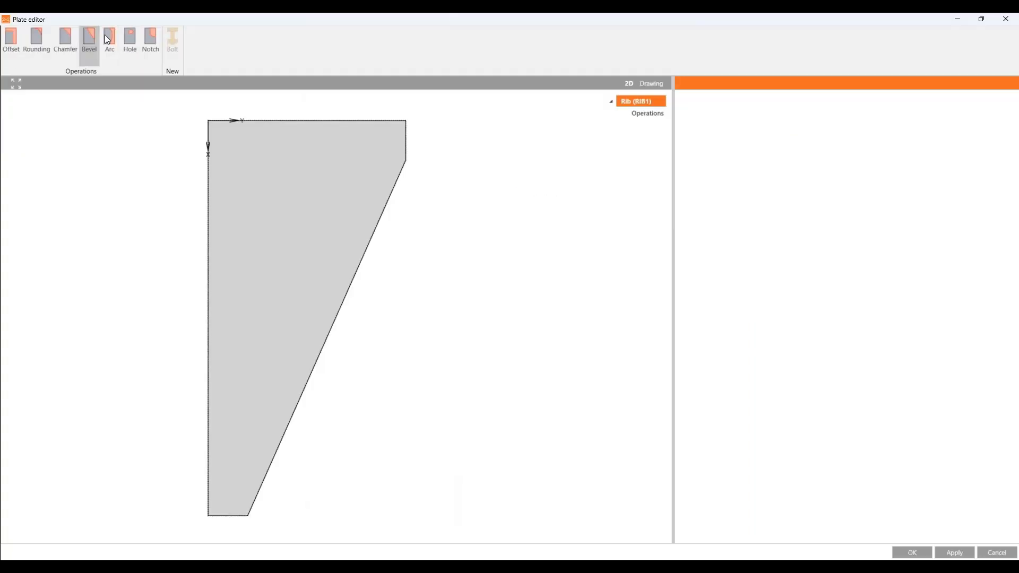
left_click(147, 44)
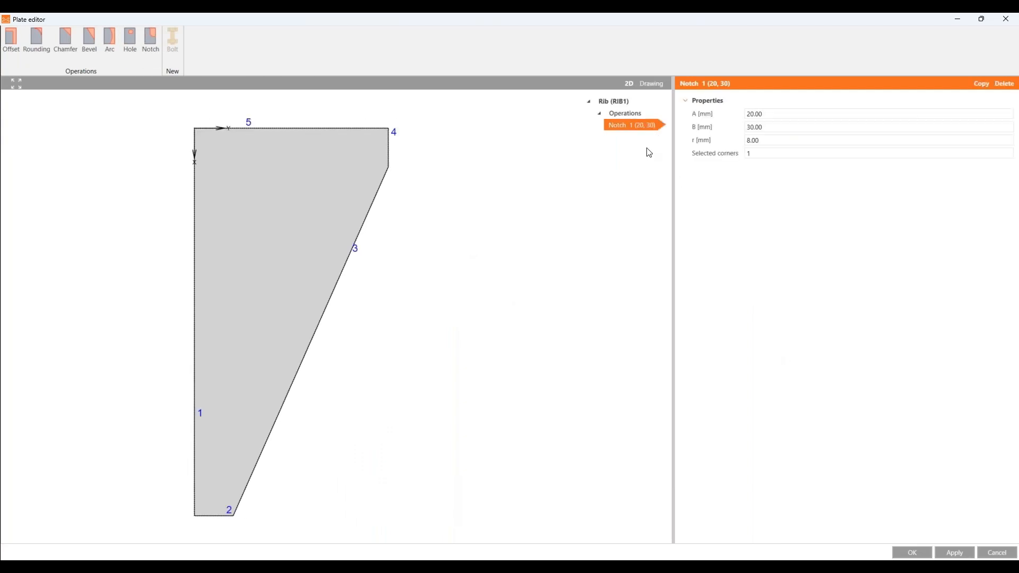
left_click(981, 19)
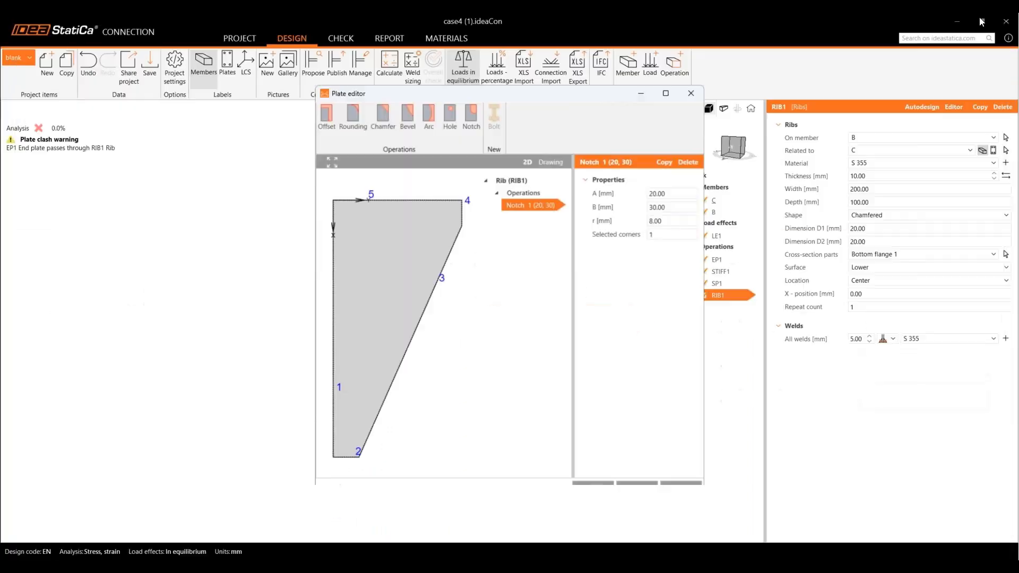
left_click(665, 194)
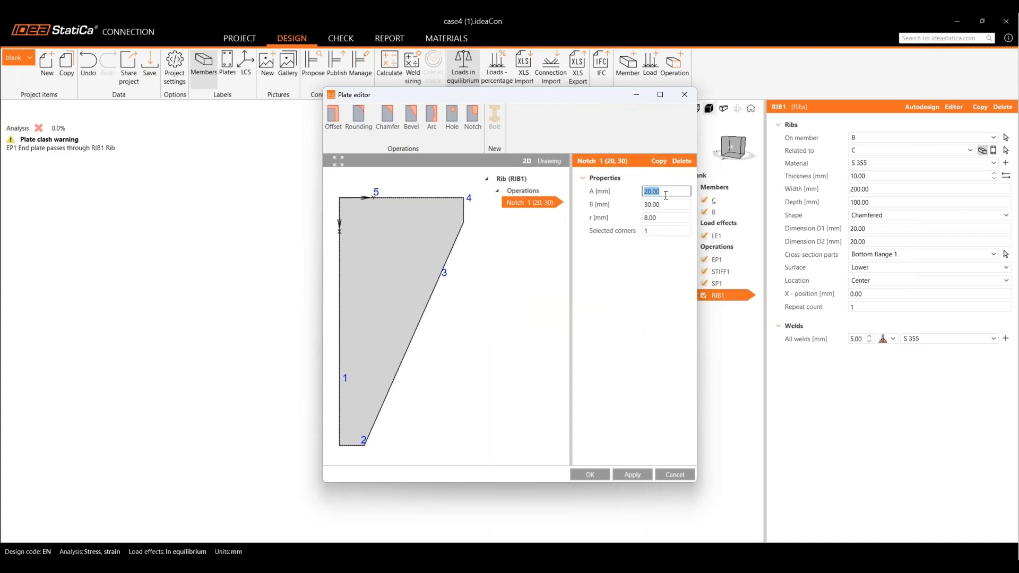
type("15")
left_click(672, 207)
type("70")
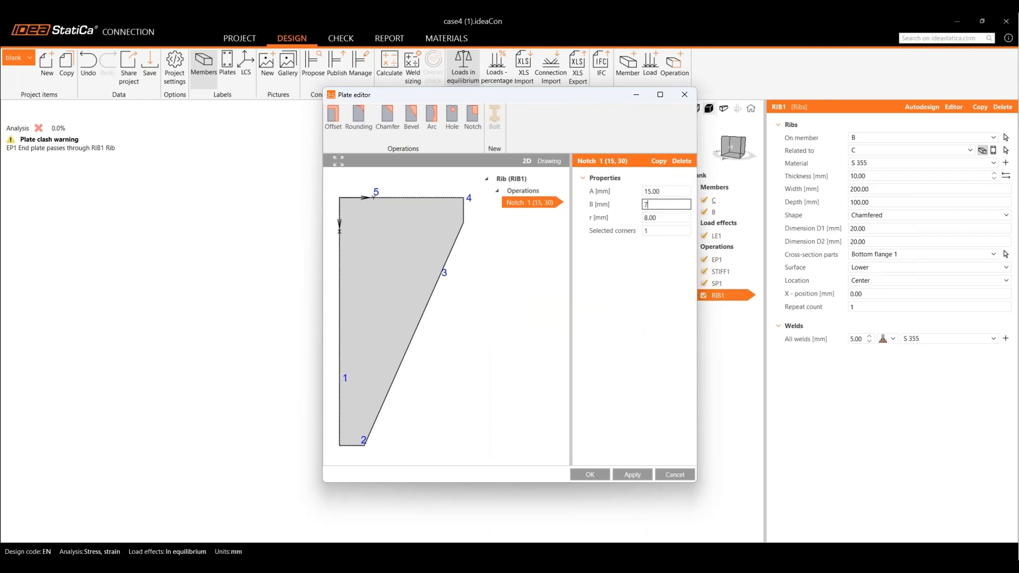
Assign the notch to corner 5 of the rib plate and accept the plate edits
left_click(657, 231)
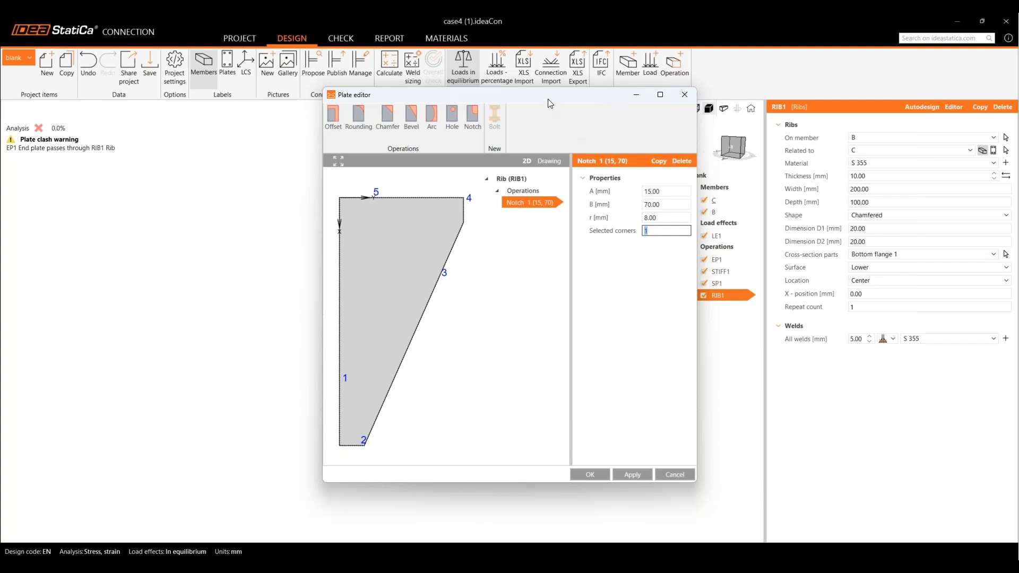
left_click_drag(559, 97, 774, 102)
type("5")
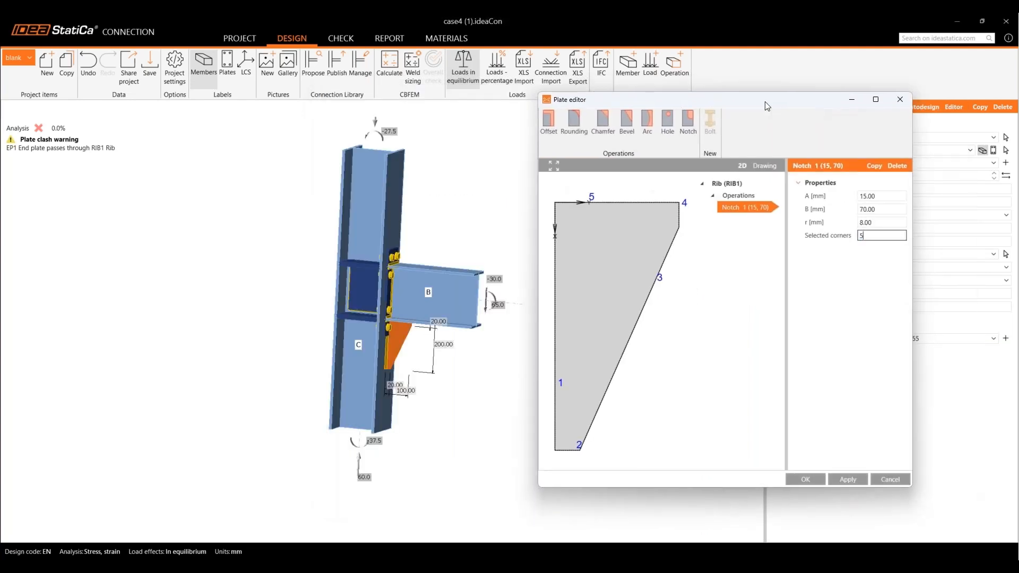
key("Return")
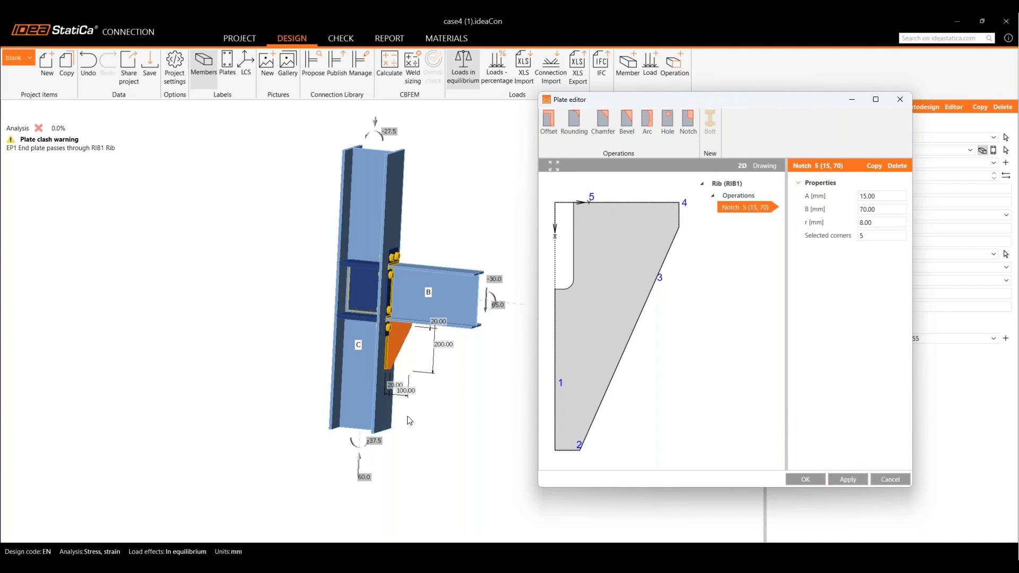
left_click(848, 480)
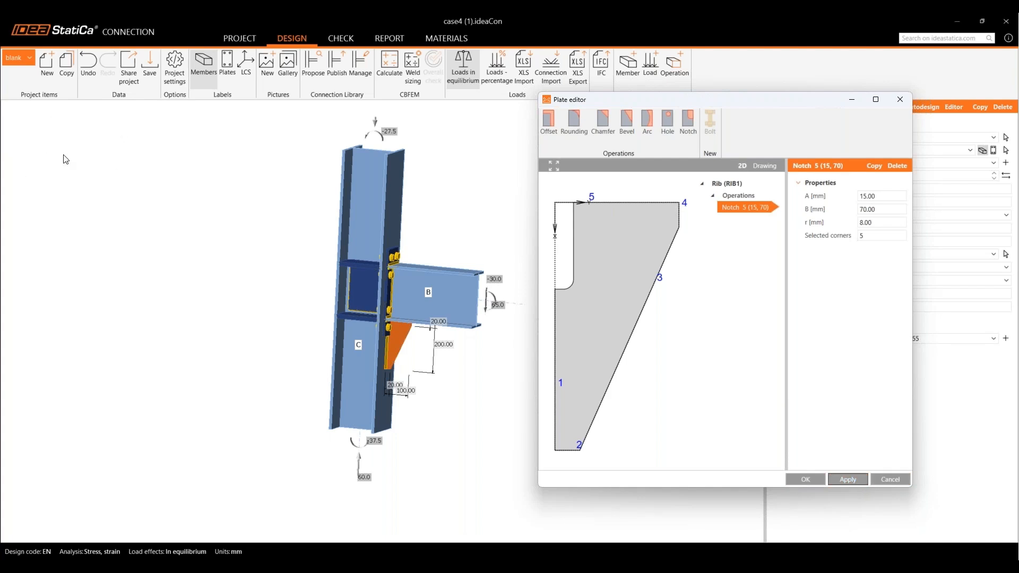
left_click(806, 479)
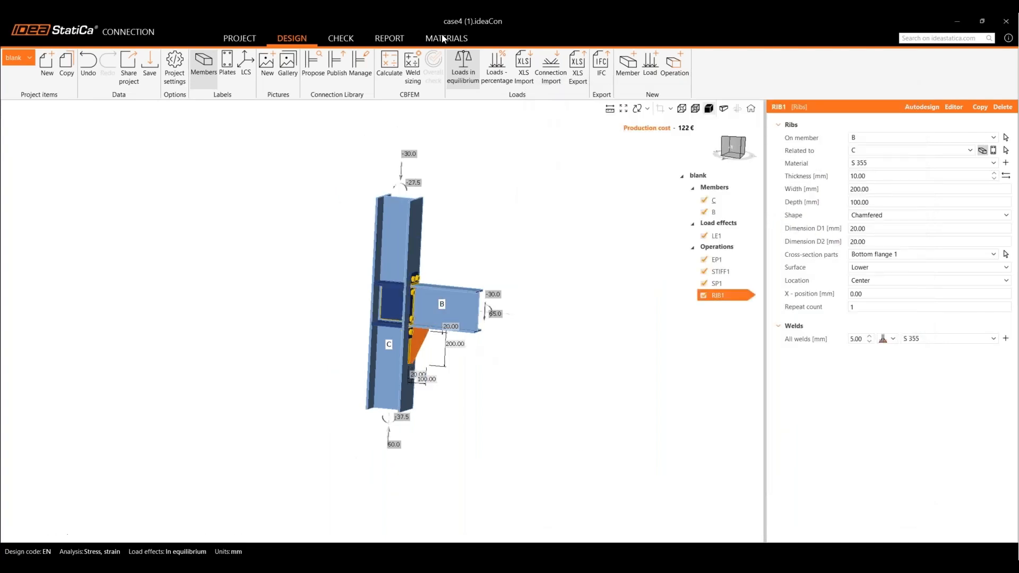
Recalculate the connection with the notched rib and inspect the check colours around the doubler and end plate
left_click(389, 65)
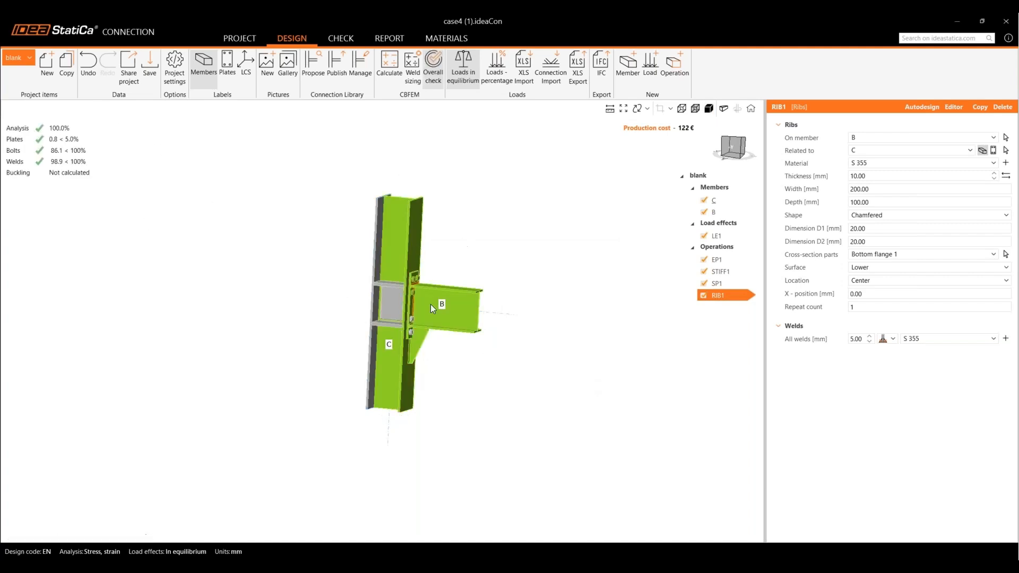
scroll(403, 308, "up", 2)
right_click_drag(403, 304, 384, 291)
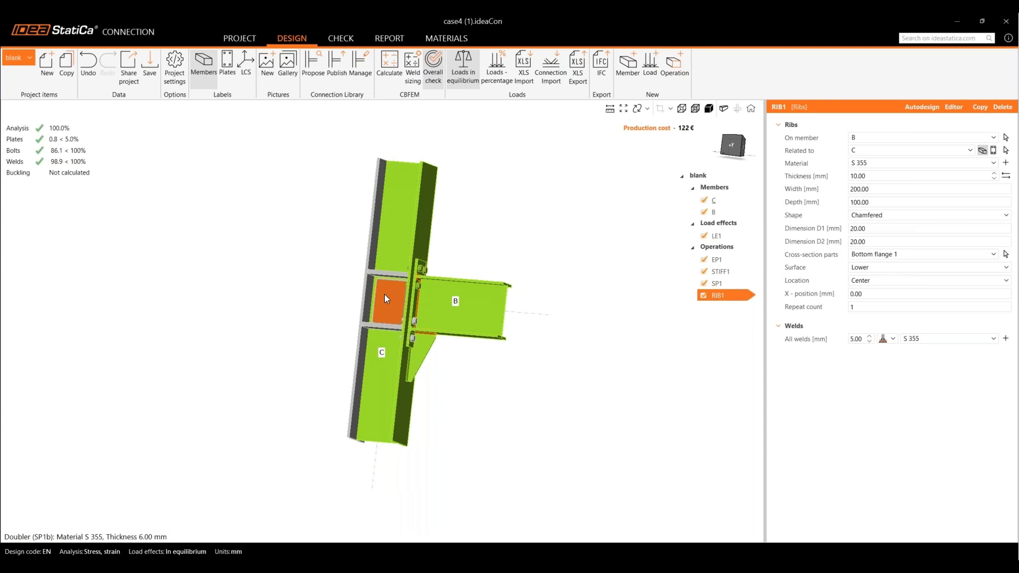
Deactivate the doubler operation SP1 and recalculate the connection with only the stiffeners and rib
left_click(704, 284)
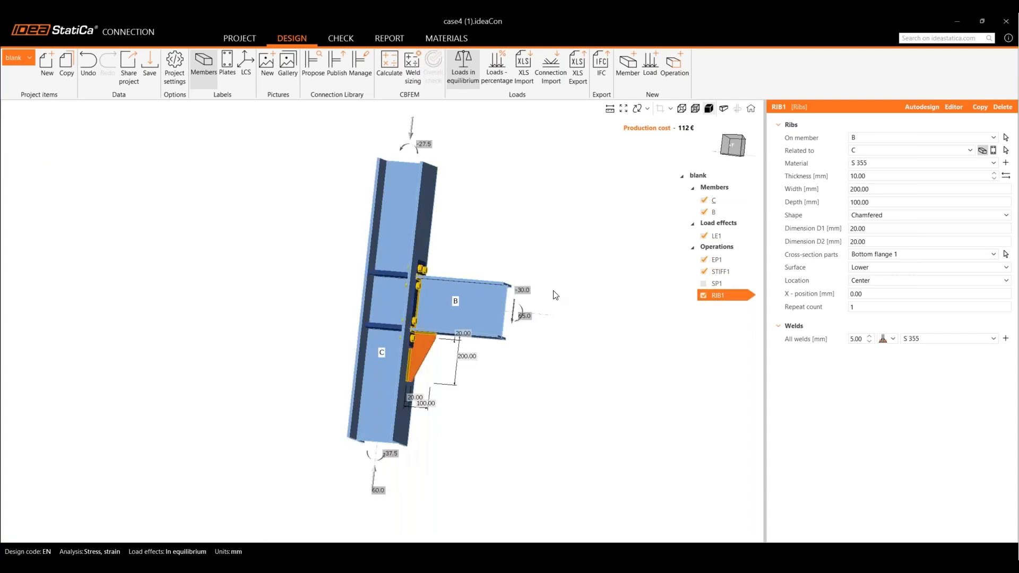
right_click_drag(556, 295, 410, 124)
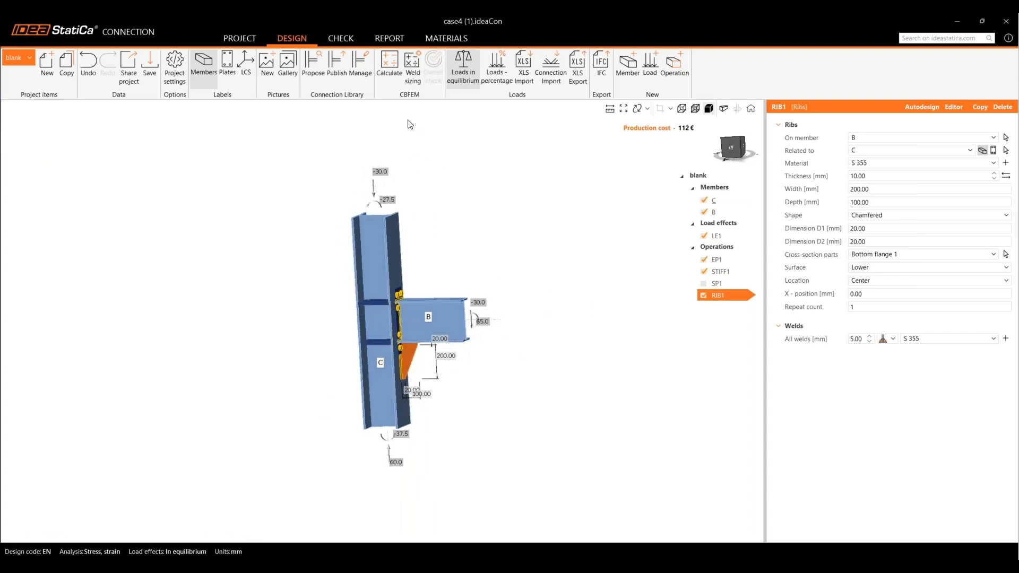
left_click(390, 66)
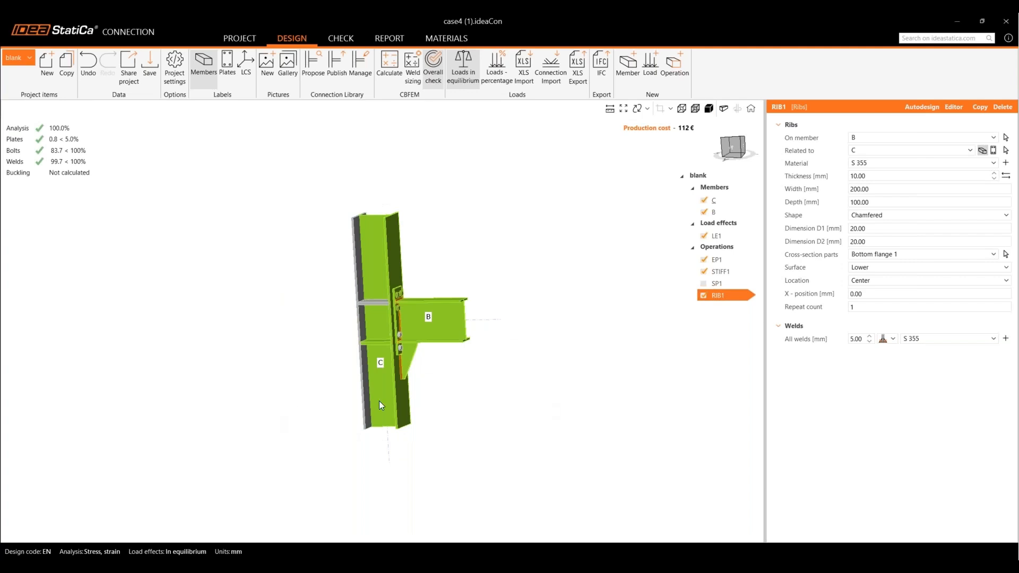
Switch to the Case 5 connection project on on-site interferences
mouse_move(652, 557)
key("alt+Tab")
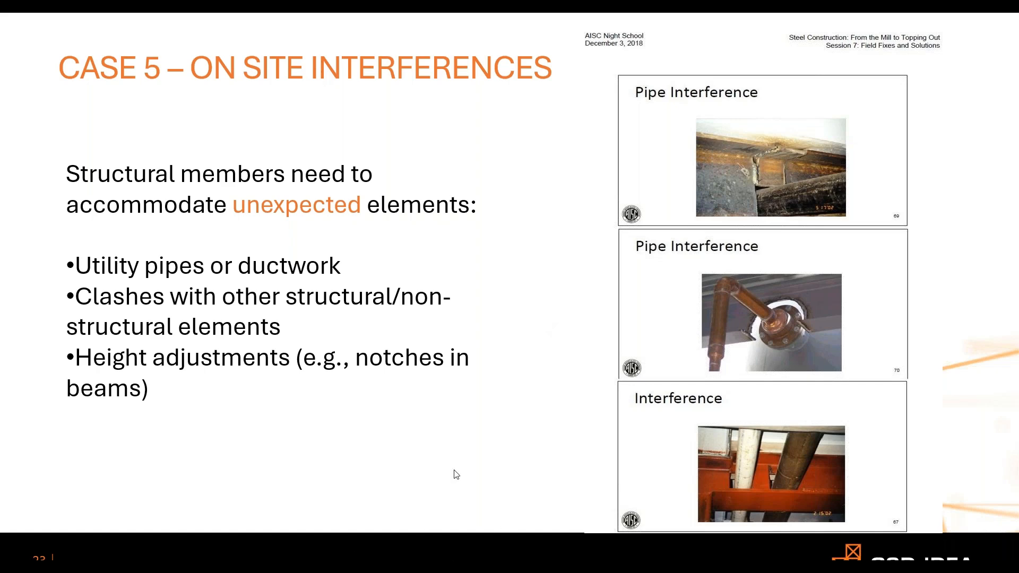
key("alt+Tab")
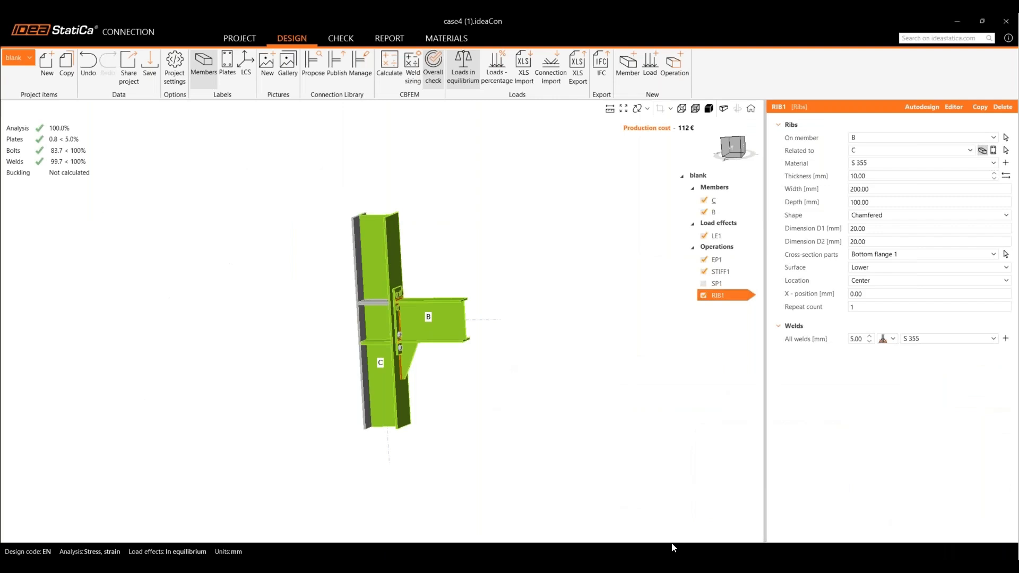
mouse_move(684, 555)
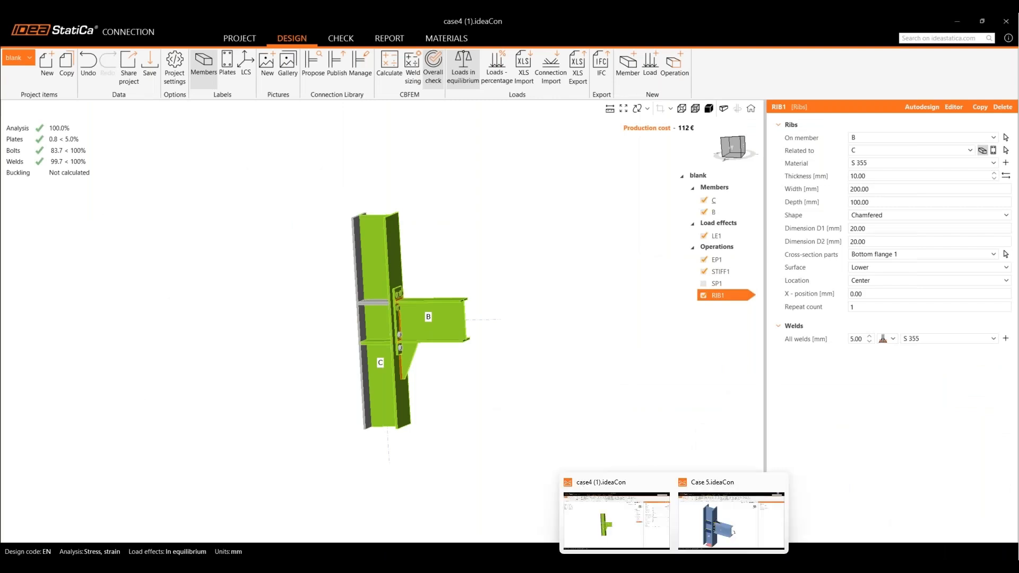
left_click(707, 528)
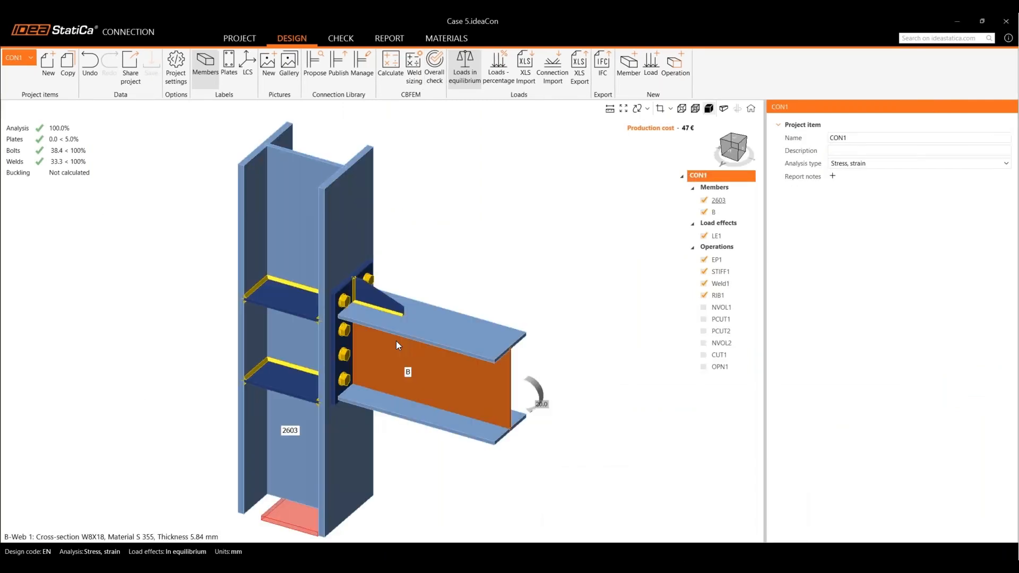
Examine the Case 5 beam-to-column model and its column stiffeners STIFF1, briefly opening them in the plate editor
scroll(396, 340, "down", 3)
middle_click_drag(450, 380, 401, 304)
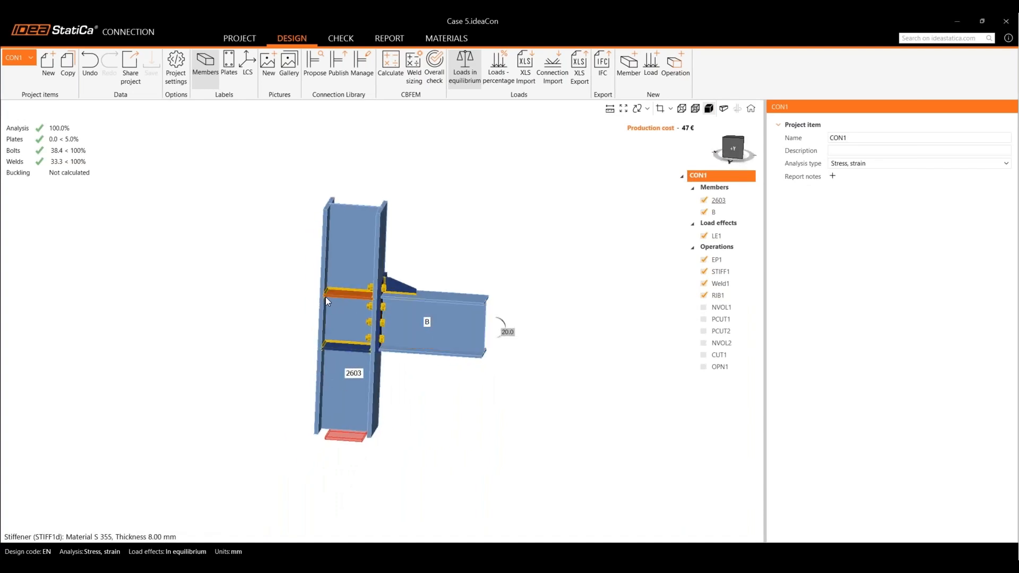
middle_click_drag(322, 301, 324, 367, "ctrl")
middle_click_drag(336, 316, 423, 269, "ctrl")
middle_click_drag(441, 342, 426, 342)
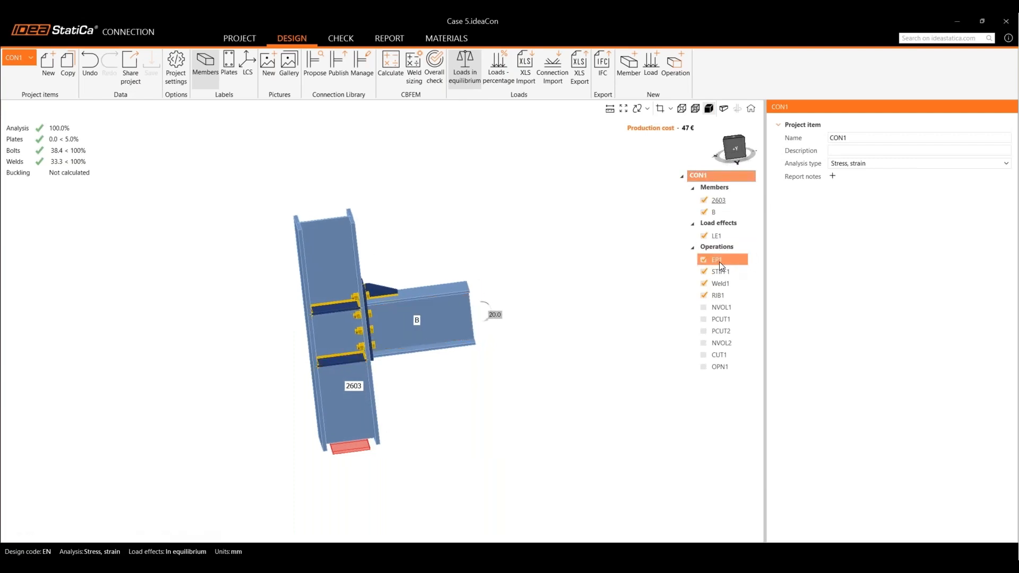
left_click(334, 311)
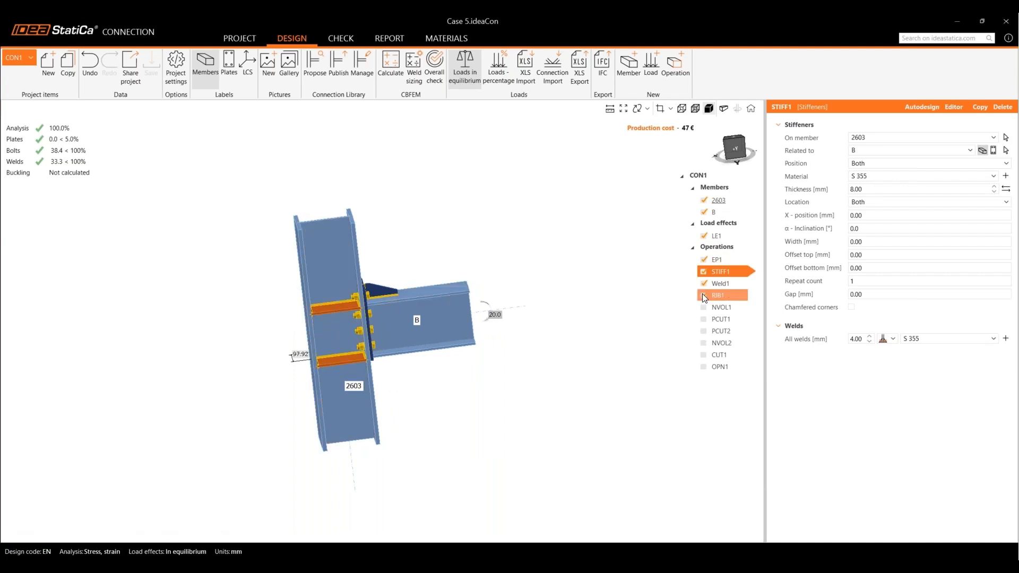
left_click(954, 108)
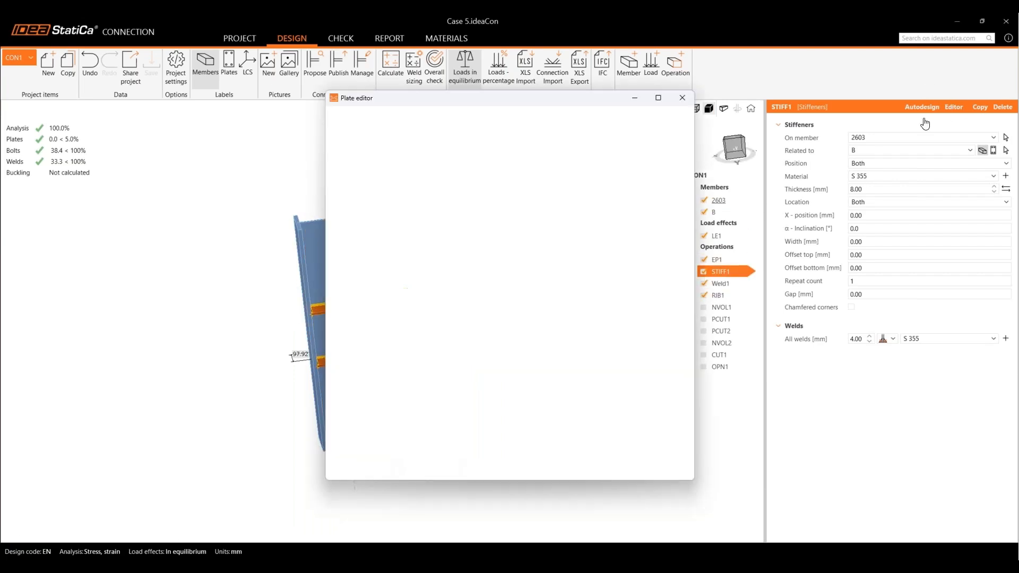
left_click(684, 94)
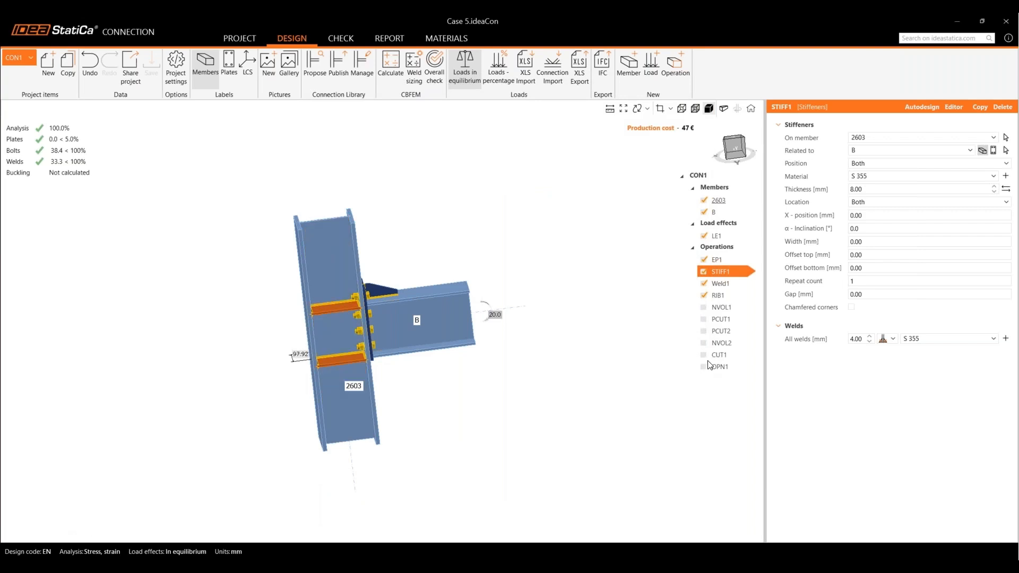
Activate the negative volume NVOL1 with cross-section CHS33.7/4.0 and examine where it passes through the column stiffeners
left_click(722, 309)
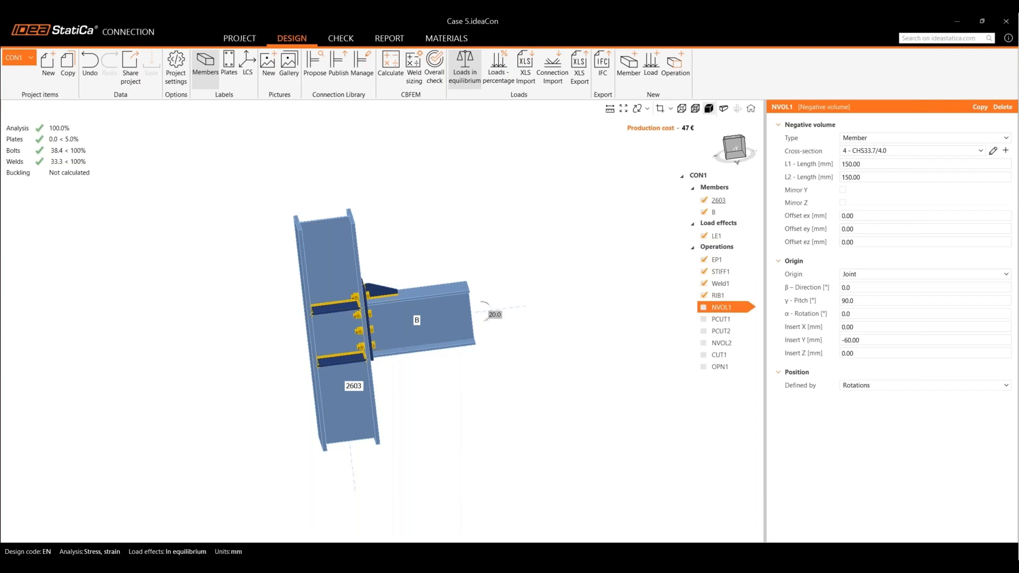
left_click(704, 308)
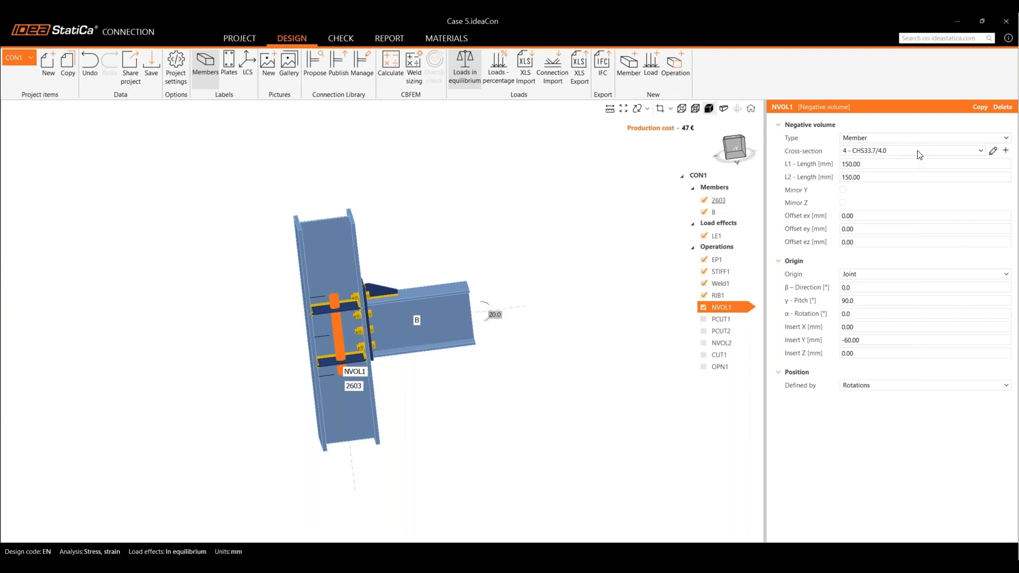
scroll(364, 313, "up", 5)
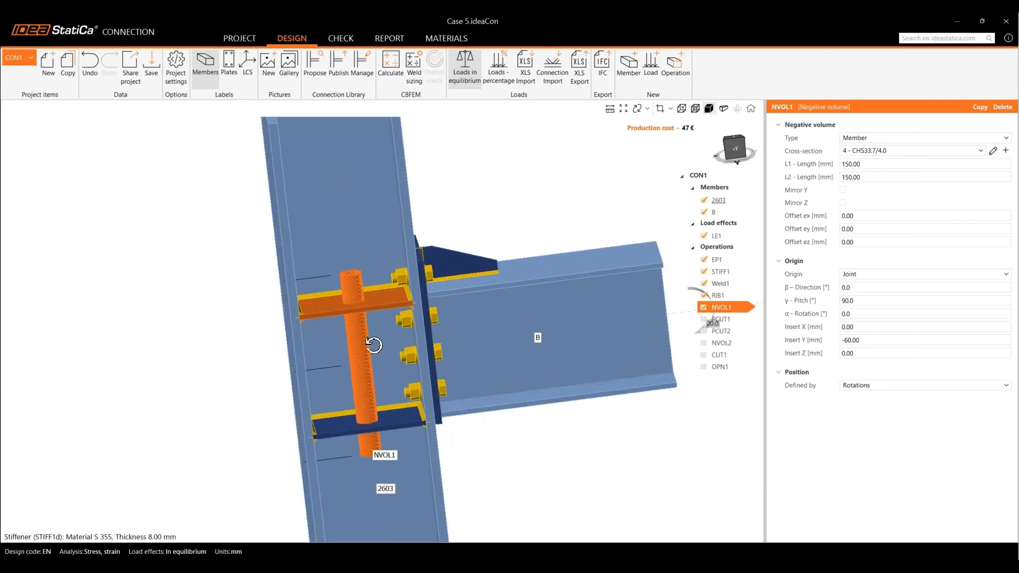
mouse_move(371, 342)
right_mouse_down()
mouse_move(376, 382)
mouse_move(362, 367)
mouse_move(375, 362)
mouse_move(370, 335)
right_mouse_up()
scroll(361, 367, "down", 2)
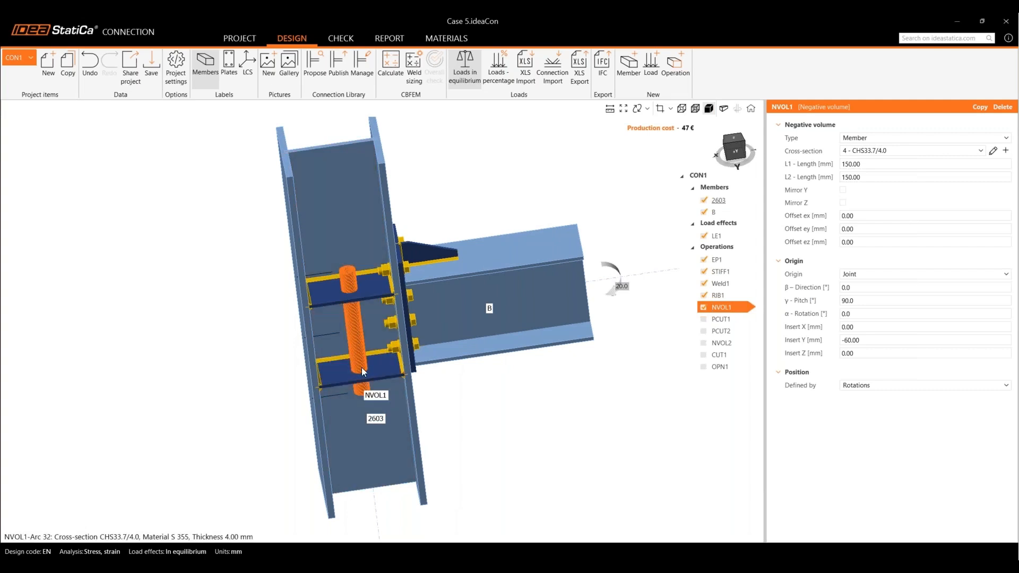
Activate the plate cut PCUT1 that cuts stiffener STIFF1d by the surface of NVOL1
left_click(715, 319)
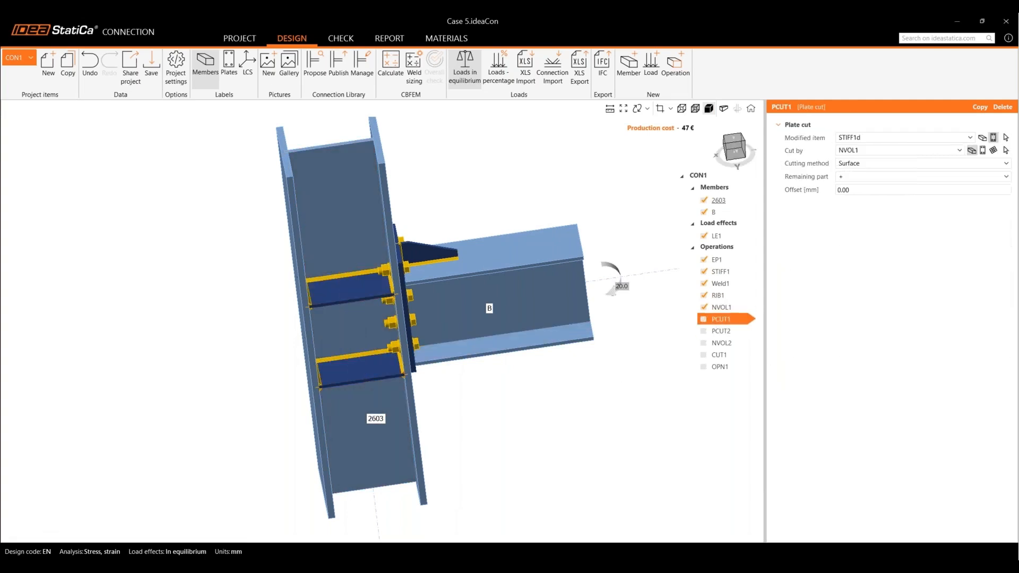
left_click(705, 321)
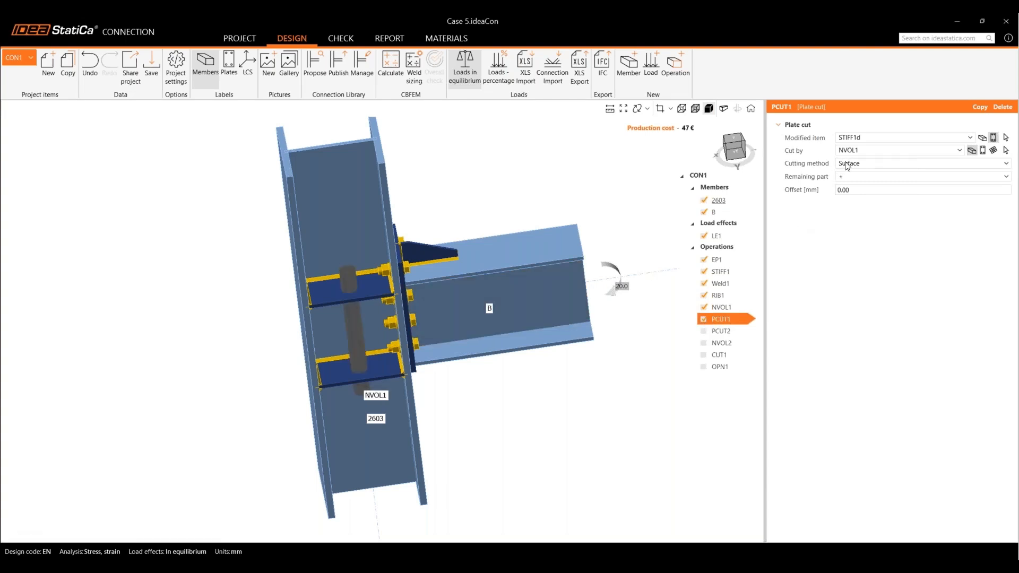
Activate the plate cut PCUT2 that cuts stiffener STIFF1b by the surface of NVOL1, and examine the openings in both stiffeners
scroll(347, 289, "up", 3)
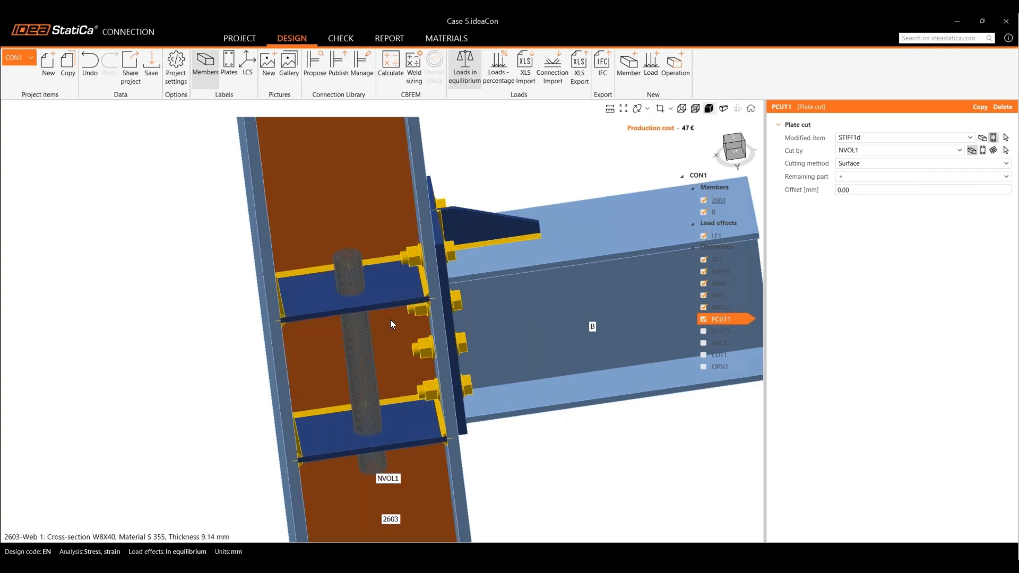
left_click(704, 332)
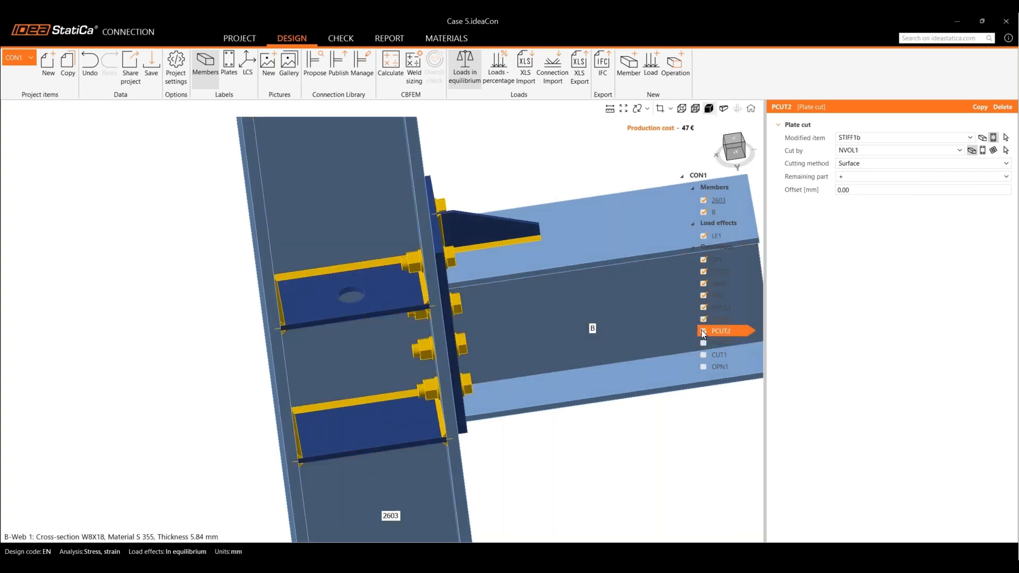
left_click(704, 332)
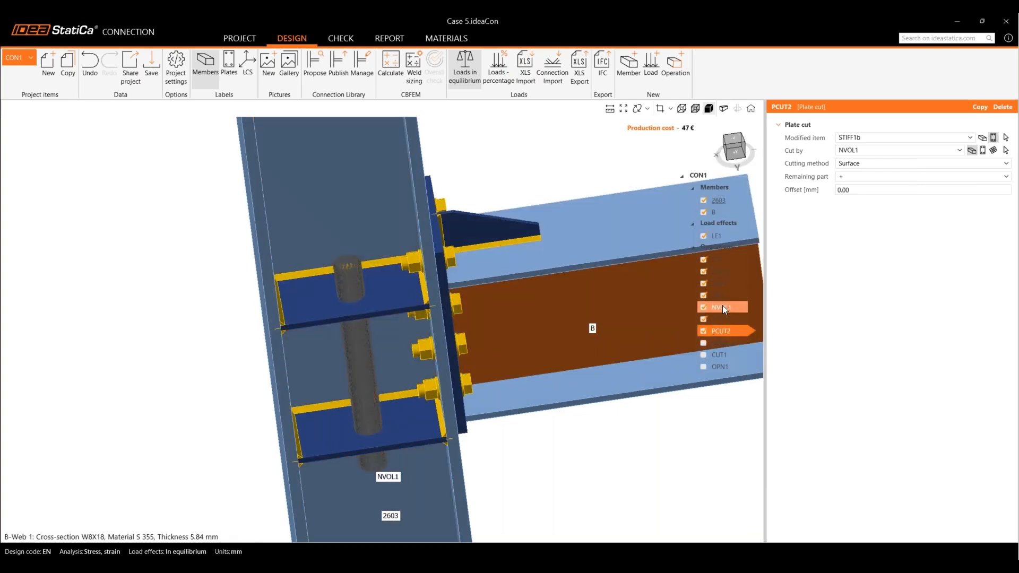
left_click(723, 306)
scroll(351, 392, "down", 3)
middle_click_drag(371, 395, 345, 395)
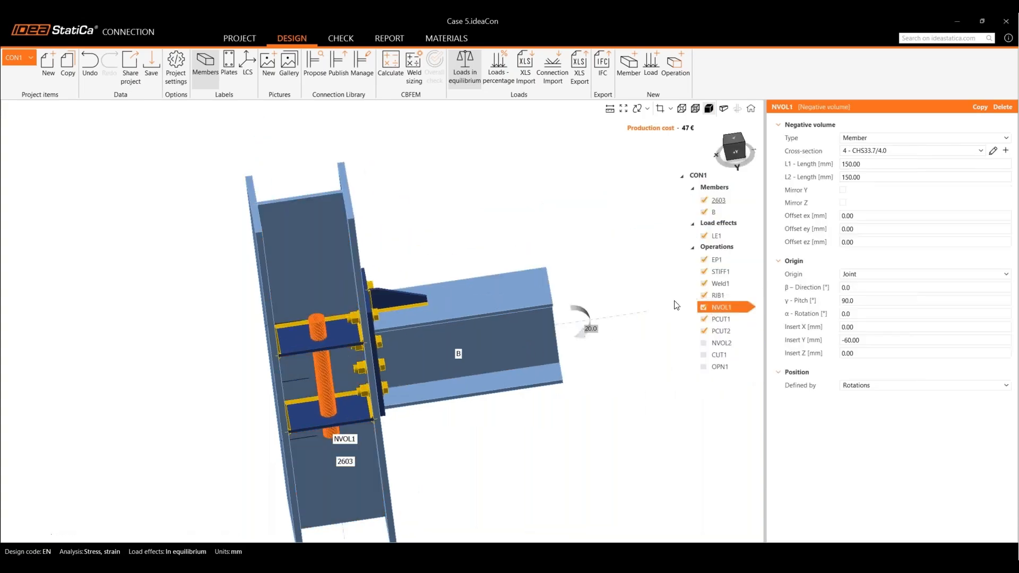
left_click(730, 293)
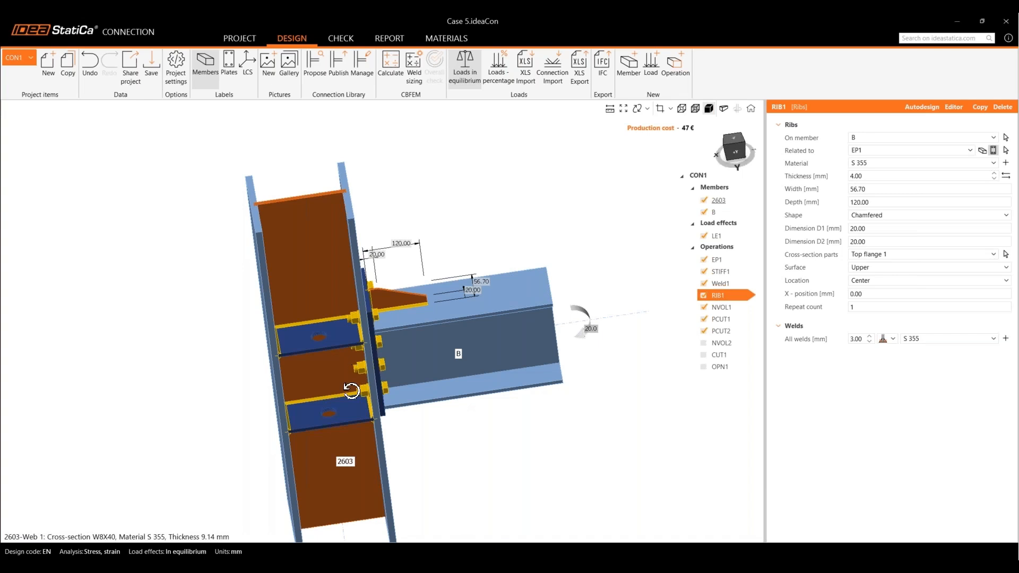
Activate the negative volume NVOL2 with cross-section CHS168.3/5.0 and examine where it intersects the lower part of beam B
middle_click_drag(351, 392, 340, 318)
scroll(339, 318, "down", 3)
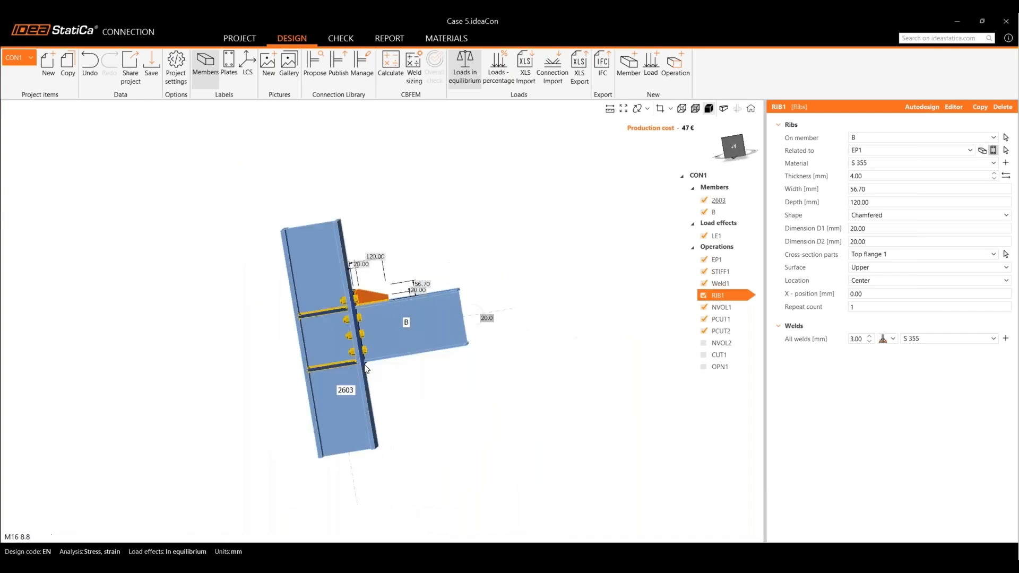
middle_click_drag(172, 381, 175, 343)
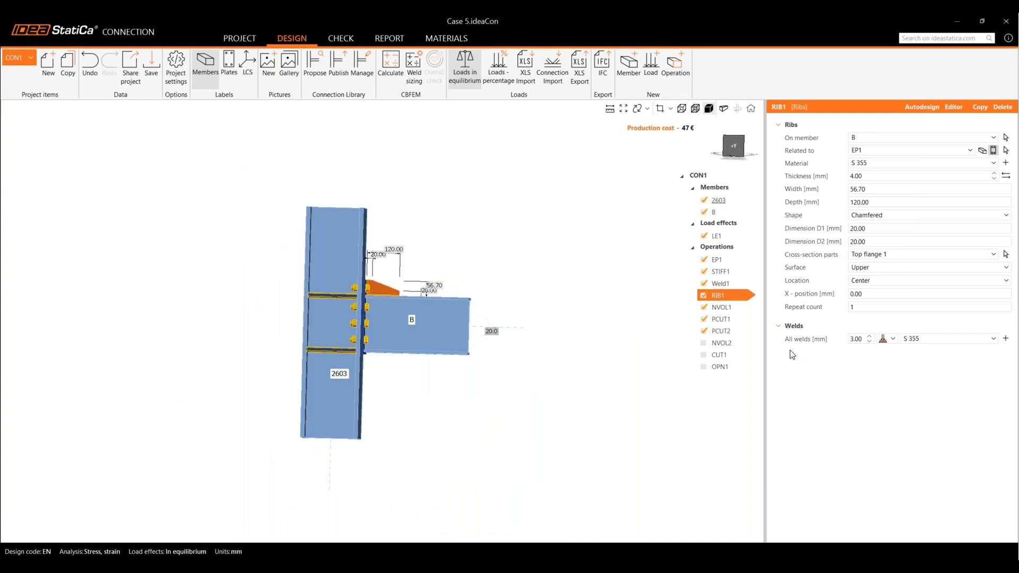
left_click(722, 344)
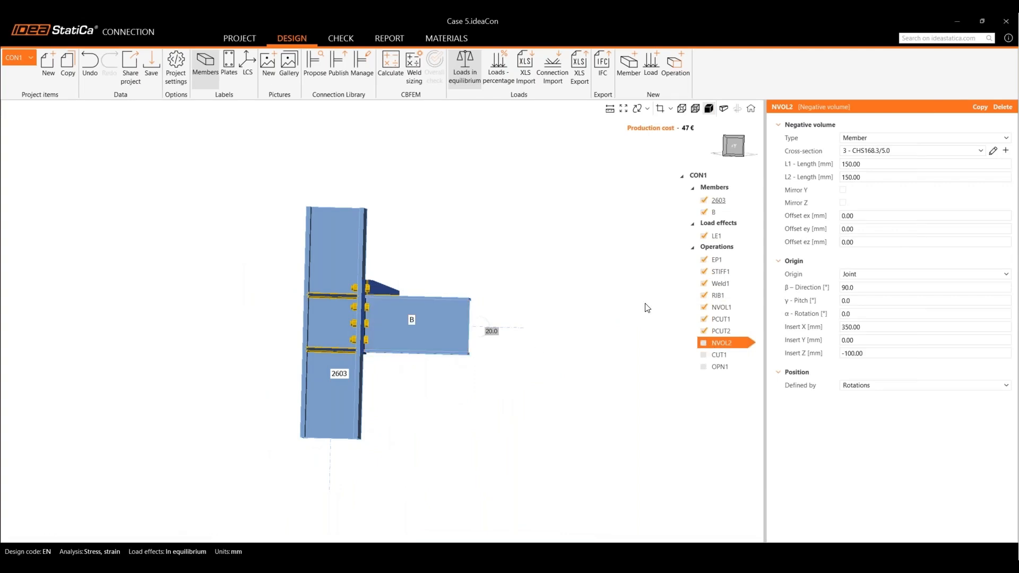
left_click(703, 343)
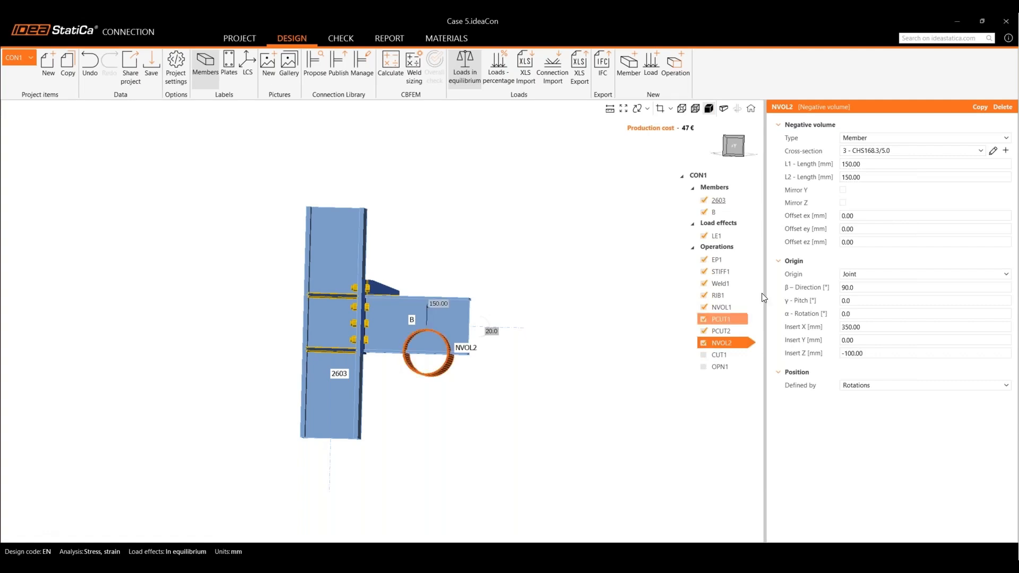
scroll(410, 346, "up", 3)
middle_click_drag(452, 393, 441, 387)
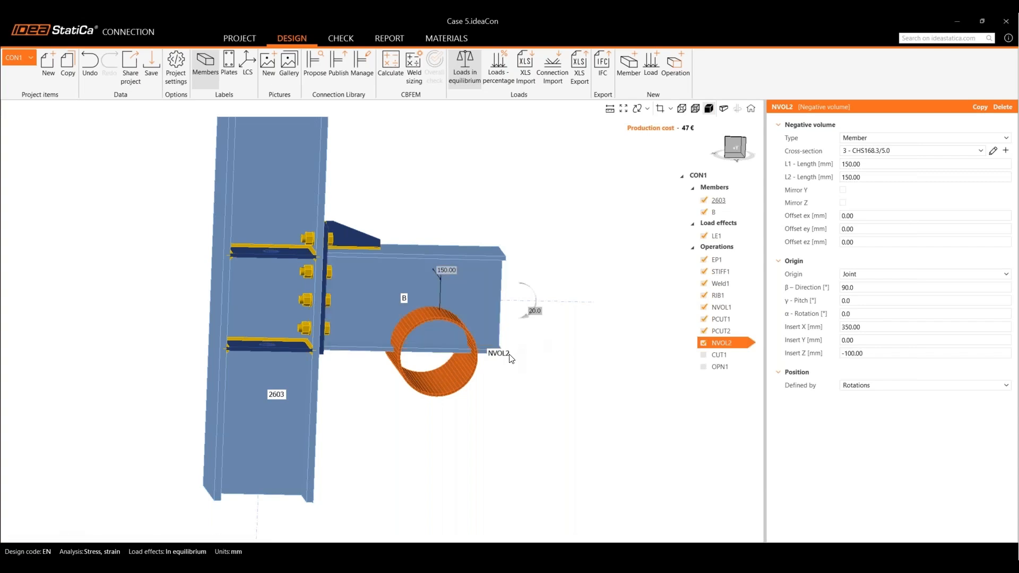
Activate the member cut CUT1 that cuts beam B by the surface of NVOL2
left_click(720, 356)
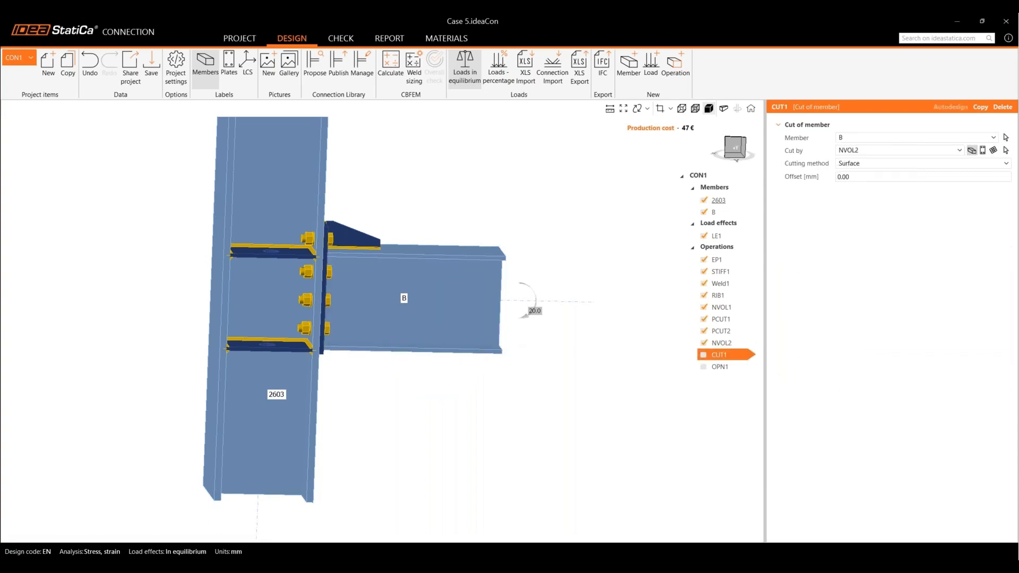
left_click(704, 356)
scroll(444, 343, "down", 2)
middle_click_drag(455, 337, 408, 329)
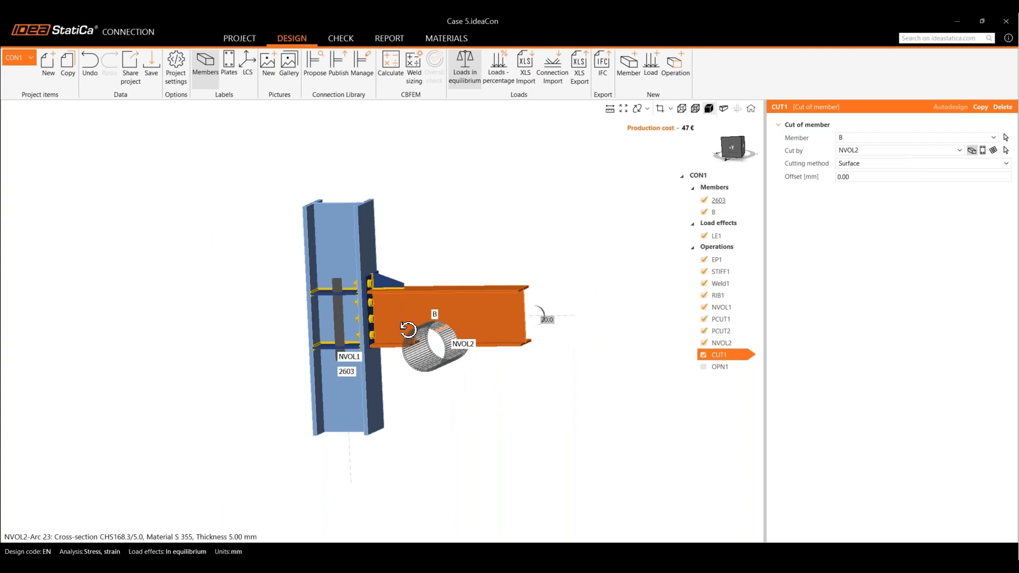
Calculate the connection and display its equivalent stress, followed by the plastic strain, in the check results
left_click(392, 70)
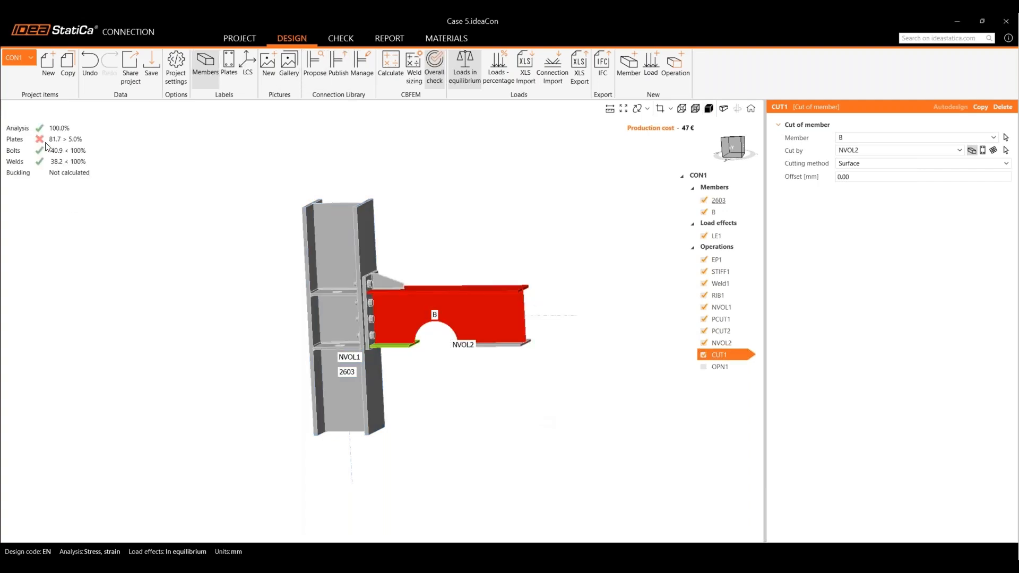
left_click(340, 38)
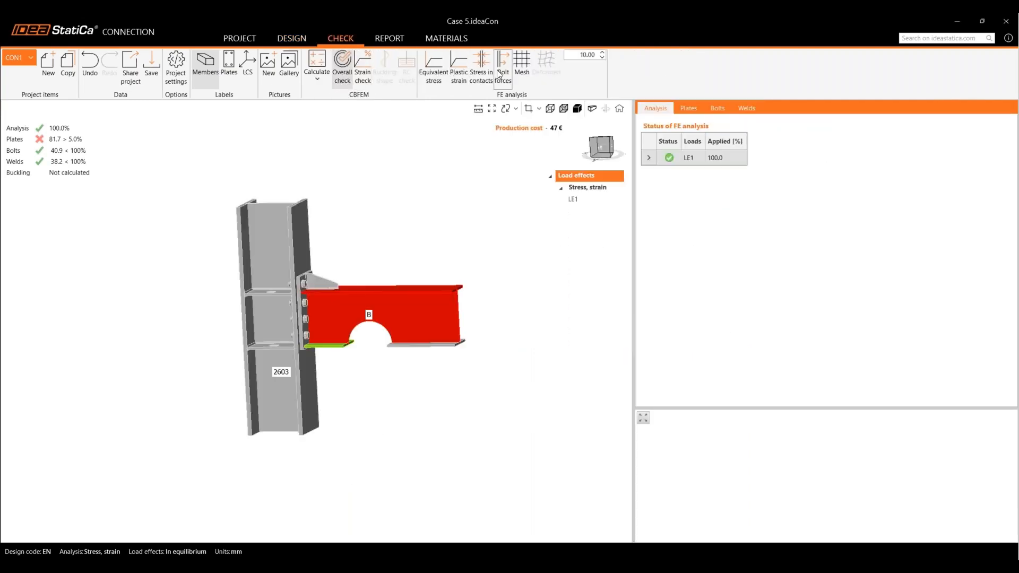
left_click(439, 68)
left_click(459, 68)
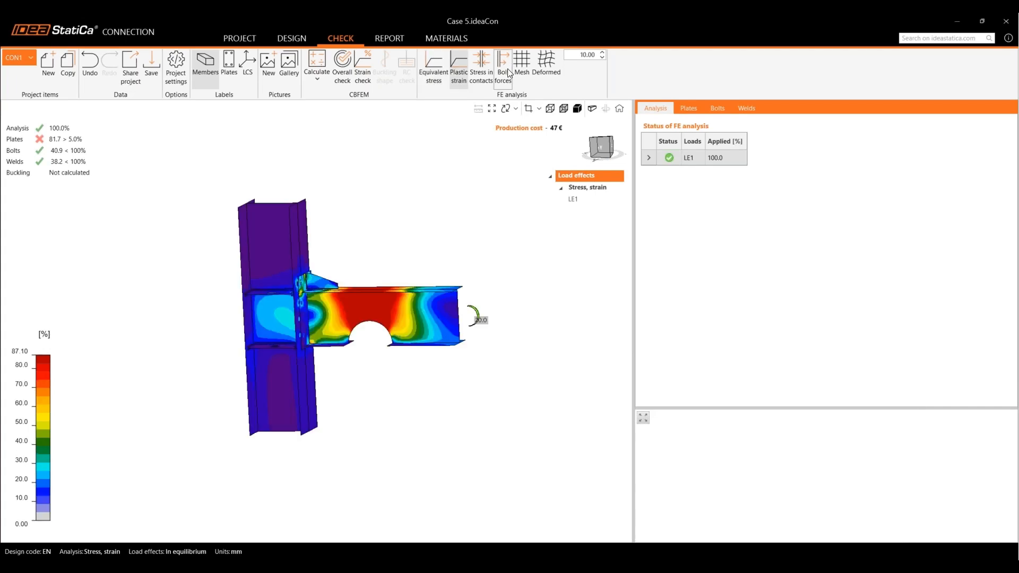
Show the mesh and the deformed shape at a scale of 1.00, and examine the plastic strain around the beam cut-out
left_click(521, 64)
left_click(552, 68)
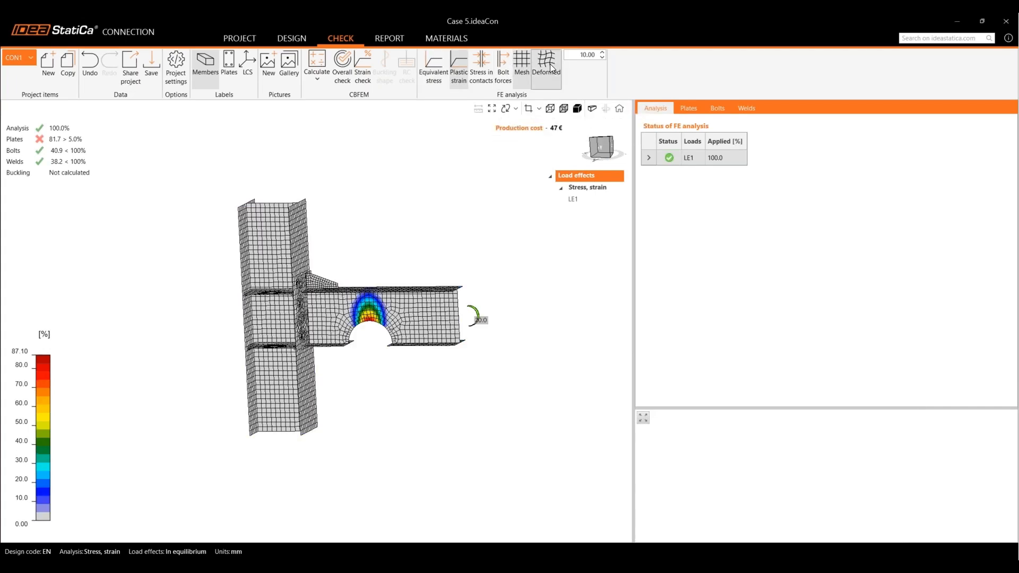
double_click(595, 55)
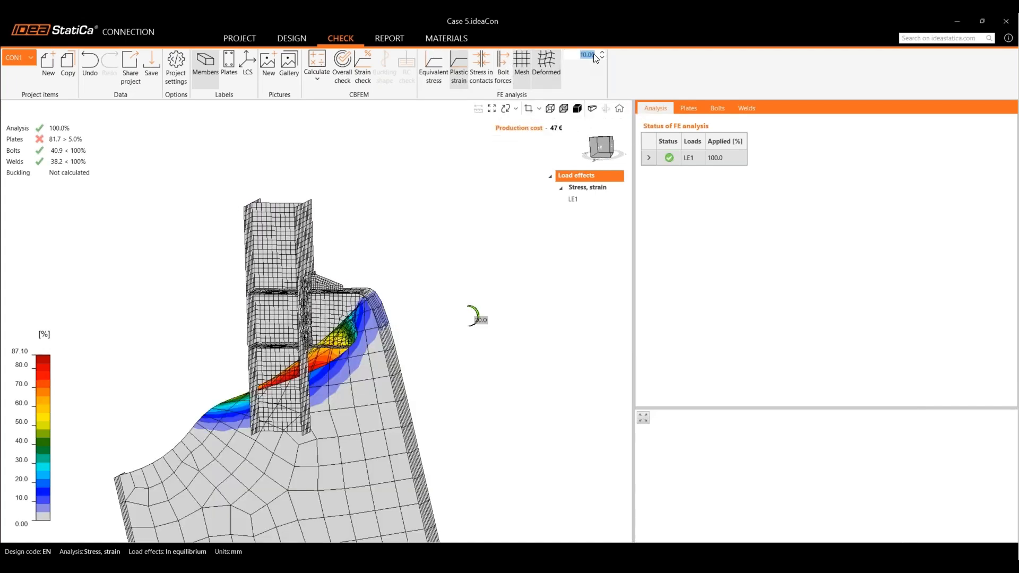
type("1.00")
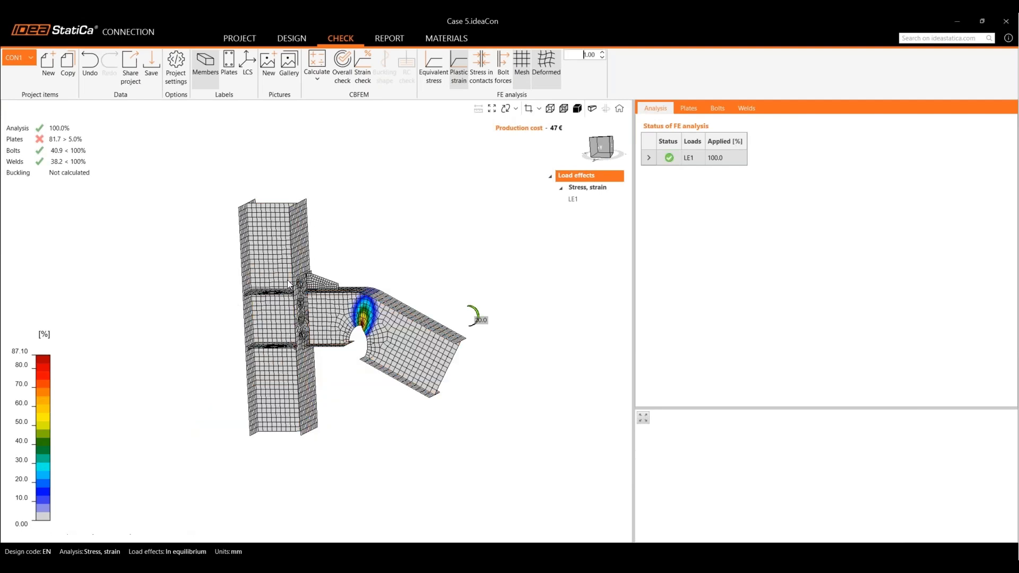
scroll(385, 328, "up", 5)
right_click_drag(416, 355, 440, 357)
middle_click_drag(357, 387, 390, 374)
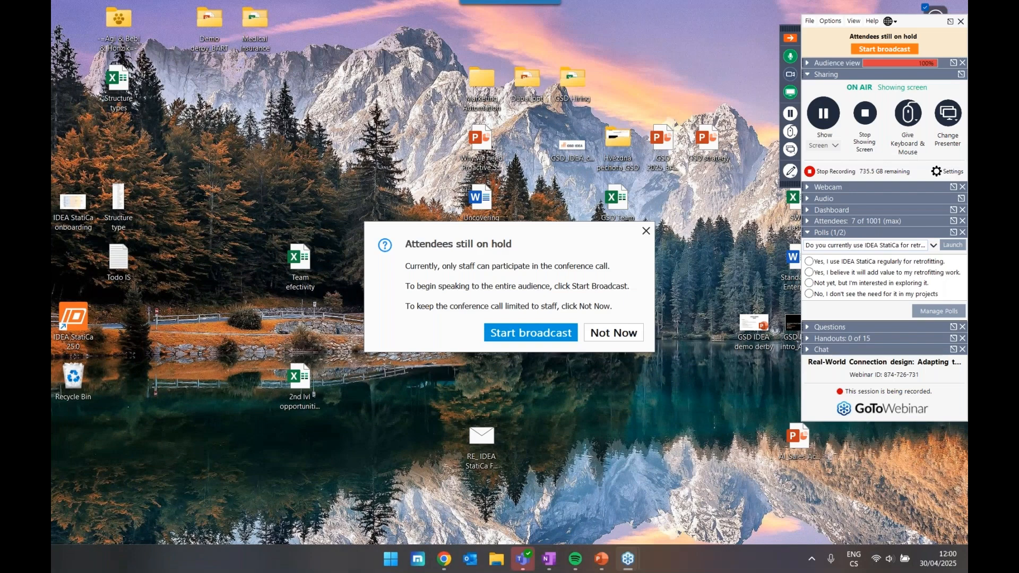
Switch to GoToWebinar and start the broadcast for the attendees still on hold
left_click(559, 329)
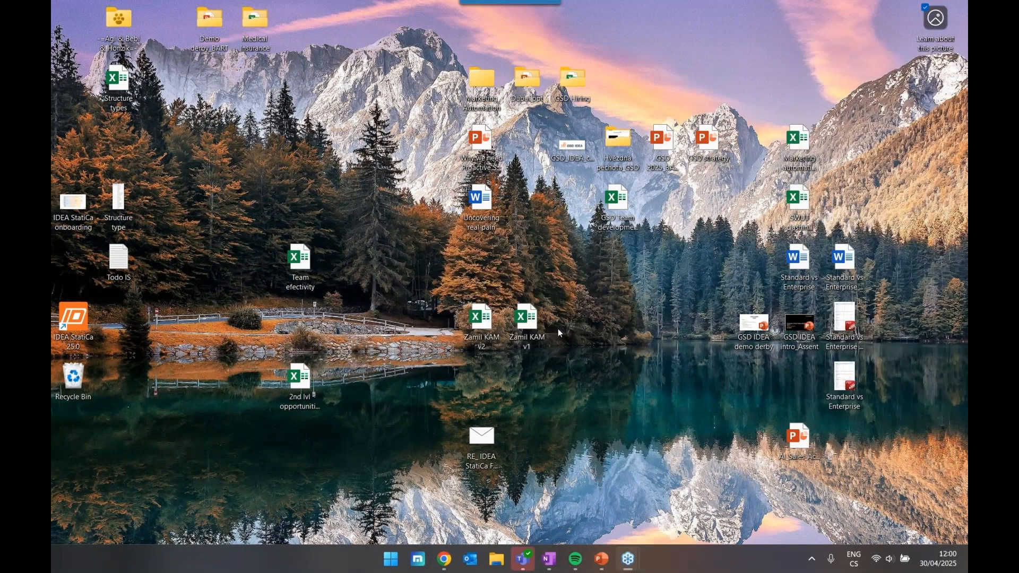